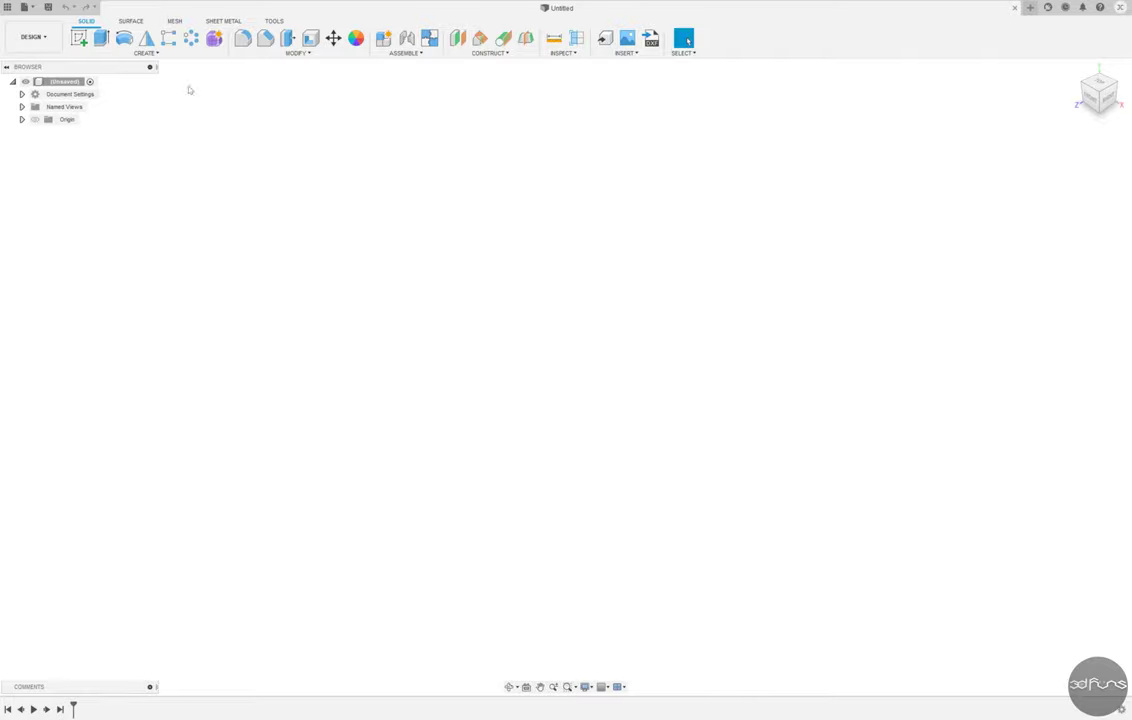
Save the blank design as mecanum_case_front in the My First Project › Macanum folder.
key("ctrl+s")
type("mecanum_case_front")
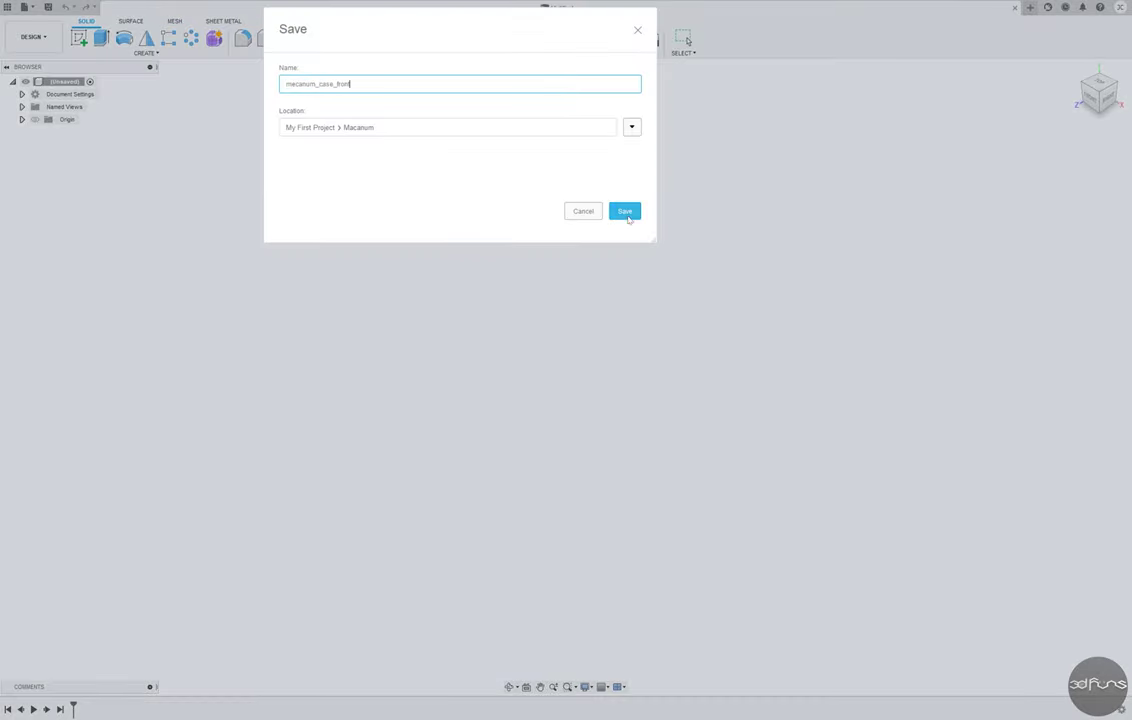
left_click(627, 214)
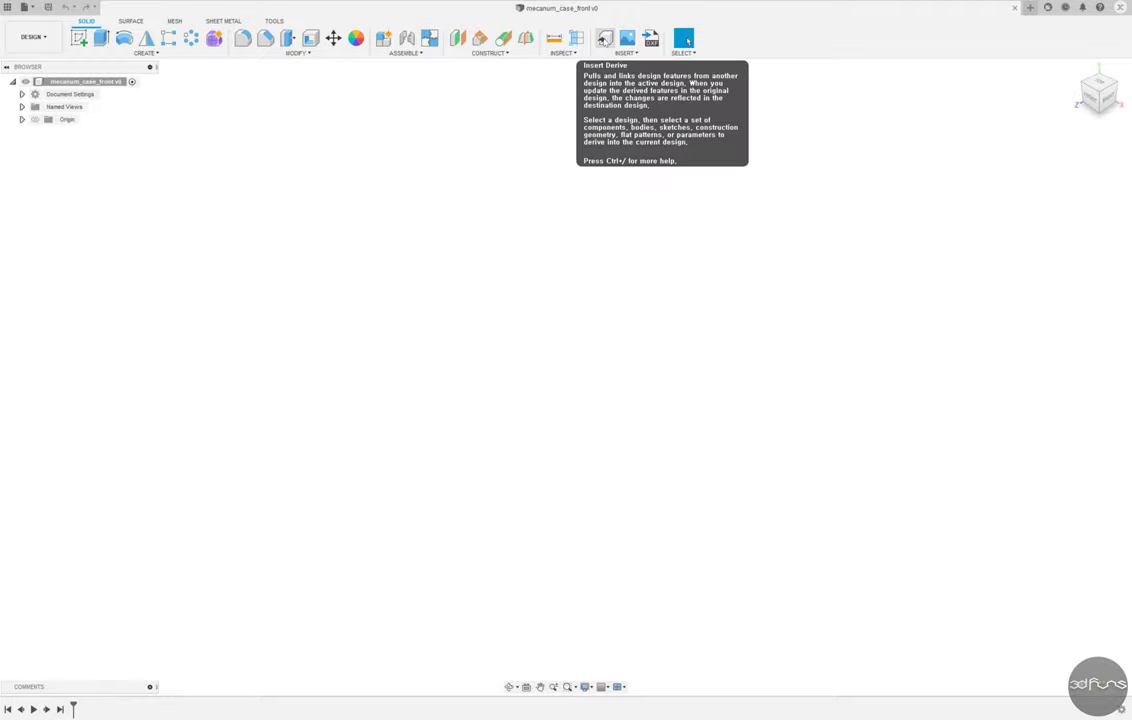
left_click(605, 40)
Derive the upper hexagon sketch and a second skeleton sketch from mecanum_skel into the case design.
left_click(619, 457)
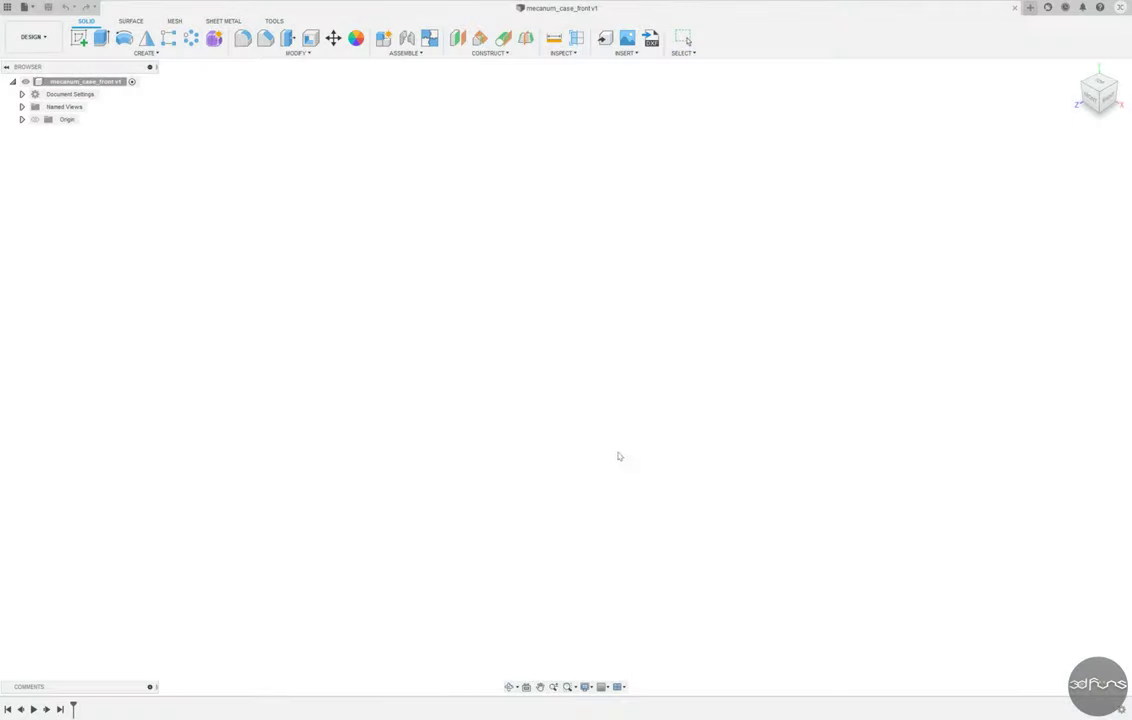
middle_click_drag(277, 353, 320, 334, "shift")
left_click(631, 261)
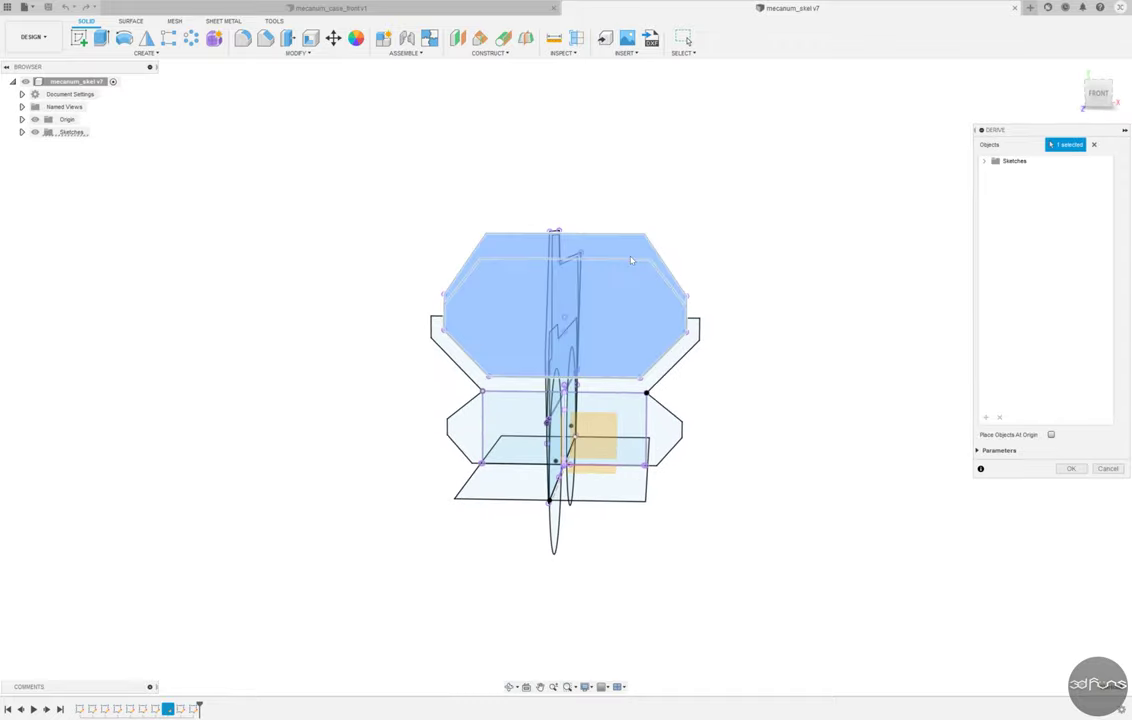
mouse_move(631, 261)
middle_mouse_down("shift")
mouse_move(790, 320)
mouse_move(609, 452)
mouse_move(262, 235)
middle_mouse_up("shift")
left_click(800, 325)
key("Return")
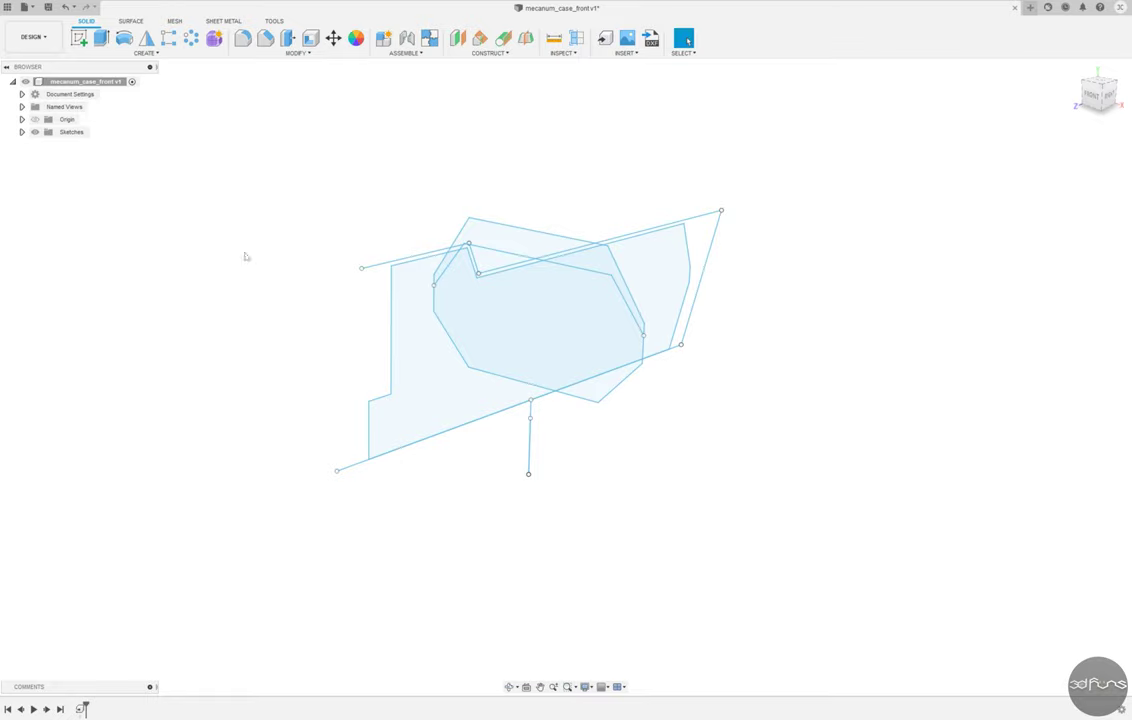
left_click(79, 38)
On the front plane, project the hexagon's bottom, lower-right diagonal and right vertical edges as linked geometry.
left_click(495, 445)
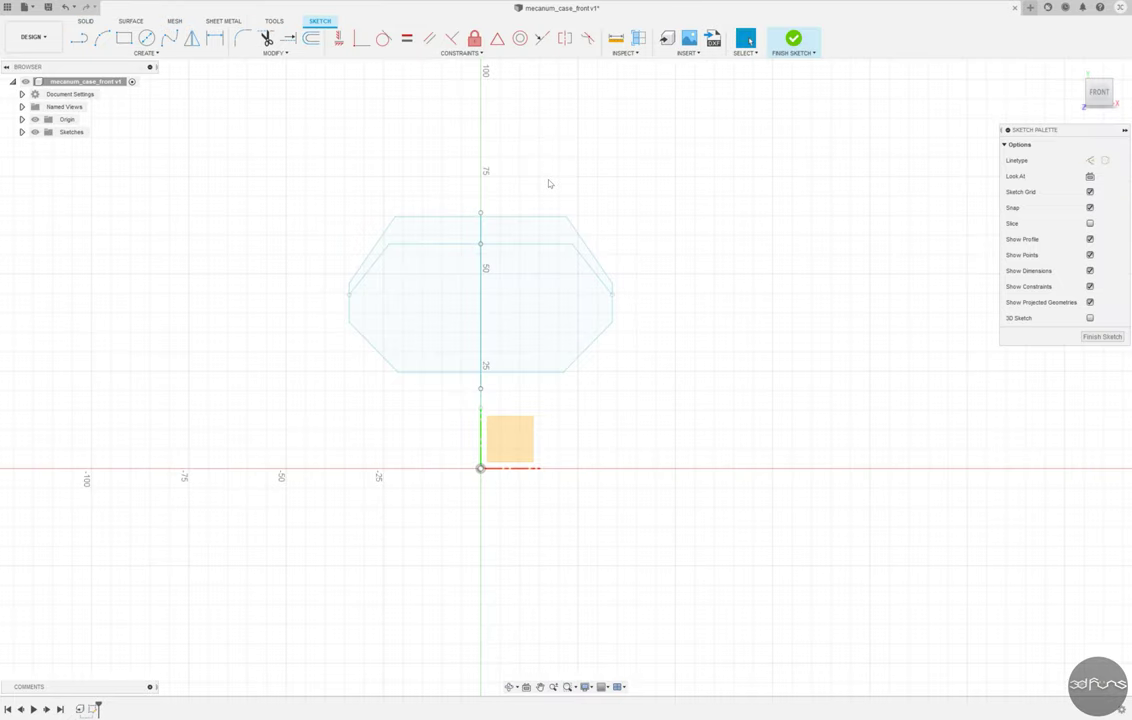
scroll(360, 307, "up", 3)
left_click(145, 52)
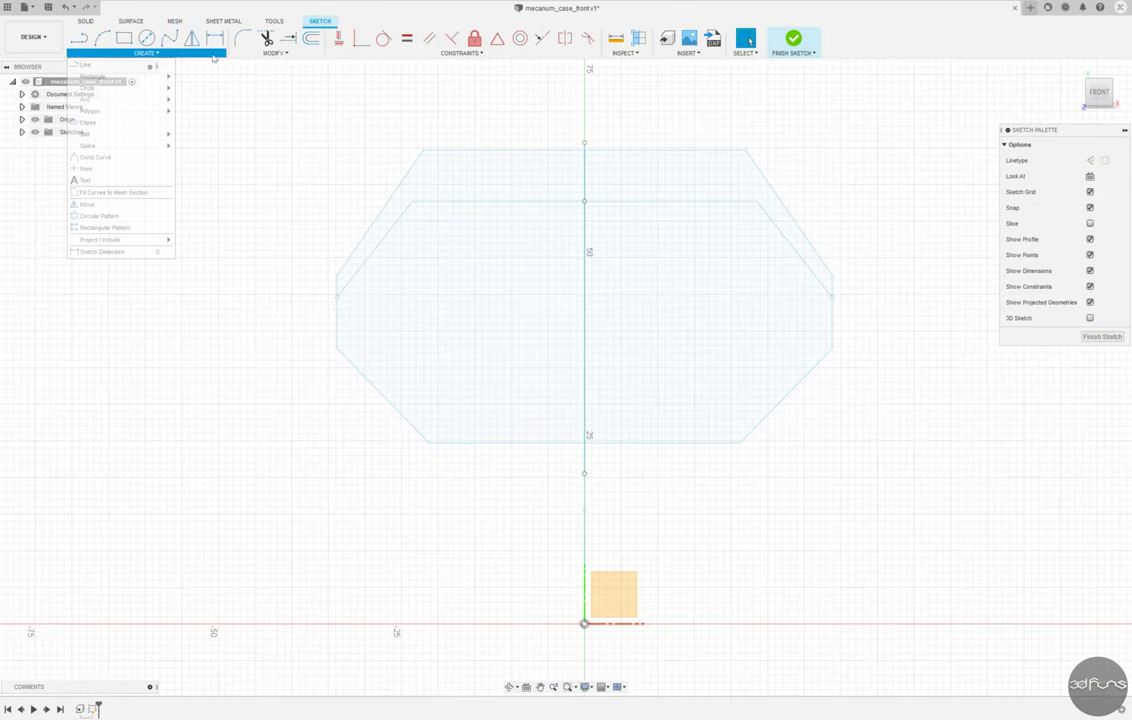
left_click(232, 234)
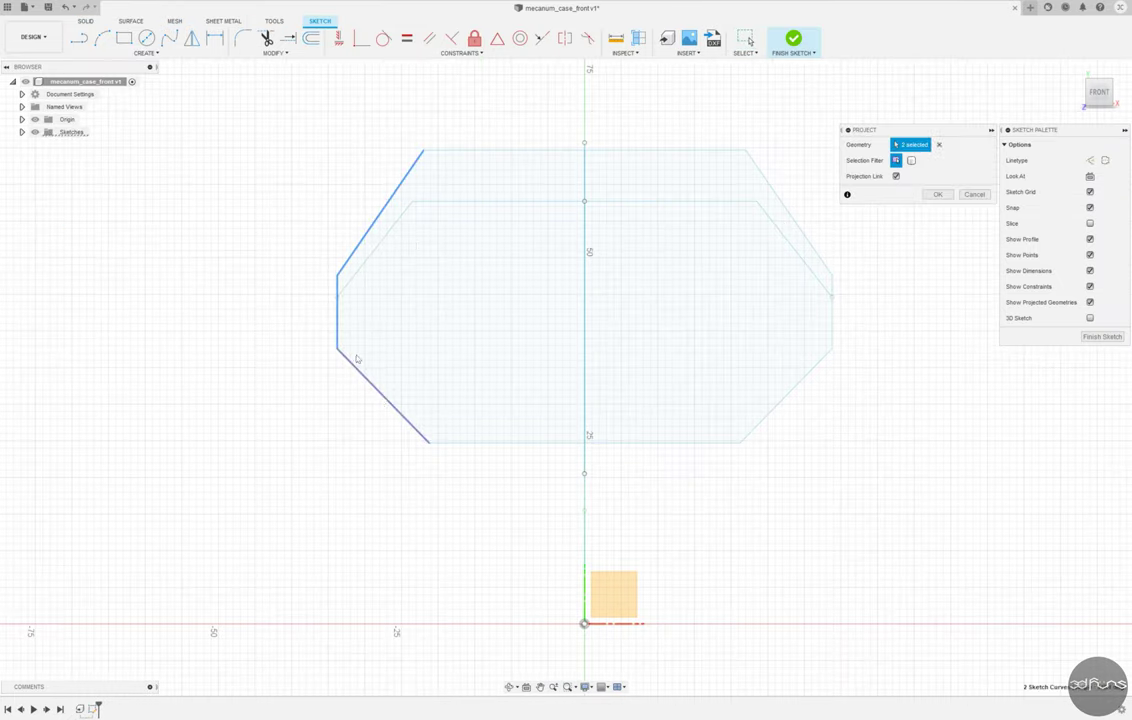
left_click(463, 441)
left_click(786, 396)
left_click(832, 322)
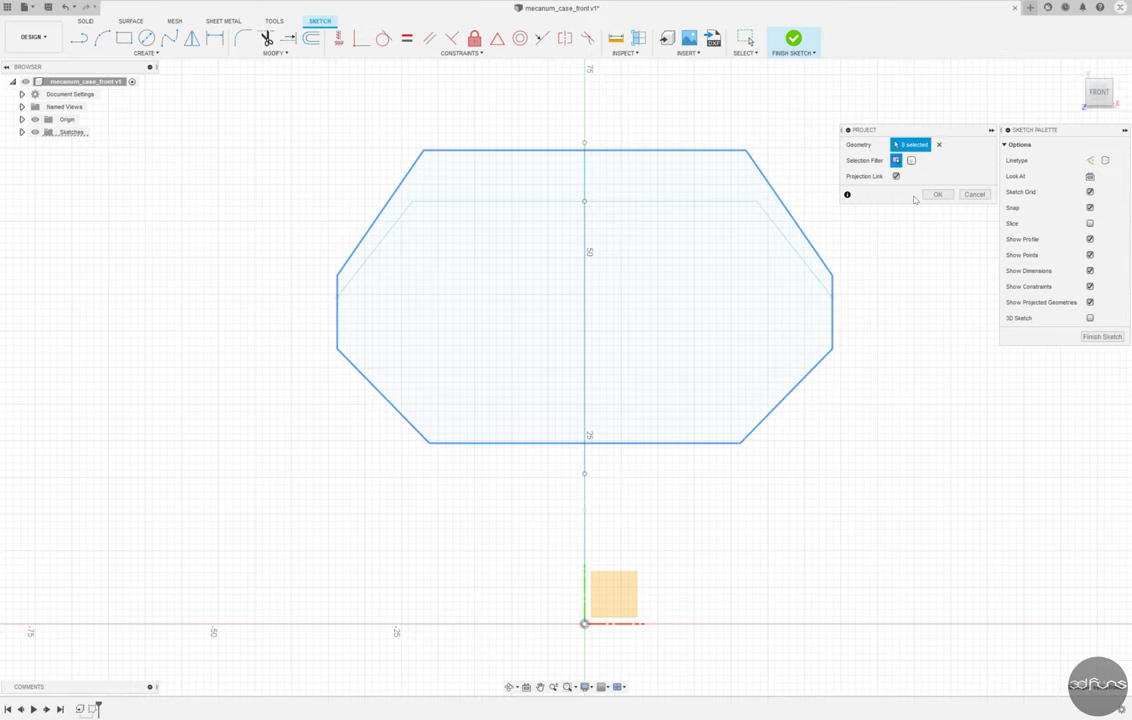
key("Return")
scroll(341, 154, "up", 1)
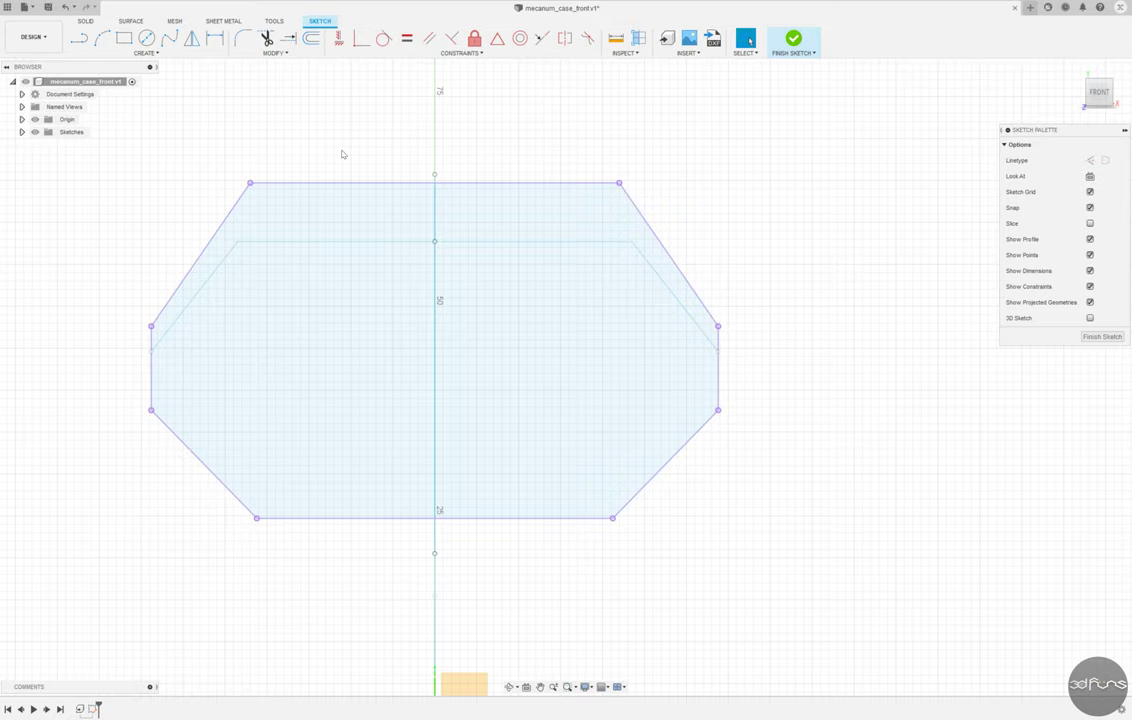
Offset both upper diagonals and both vertical hexagon edges 0.35 mm inward.
left_click(145, 52)
left_click(100, 222)
left_click(228, 214)
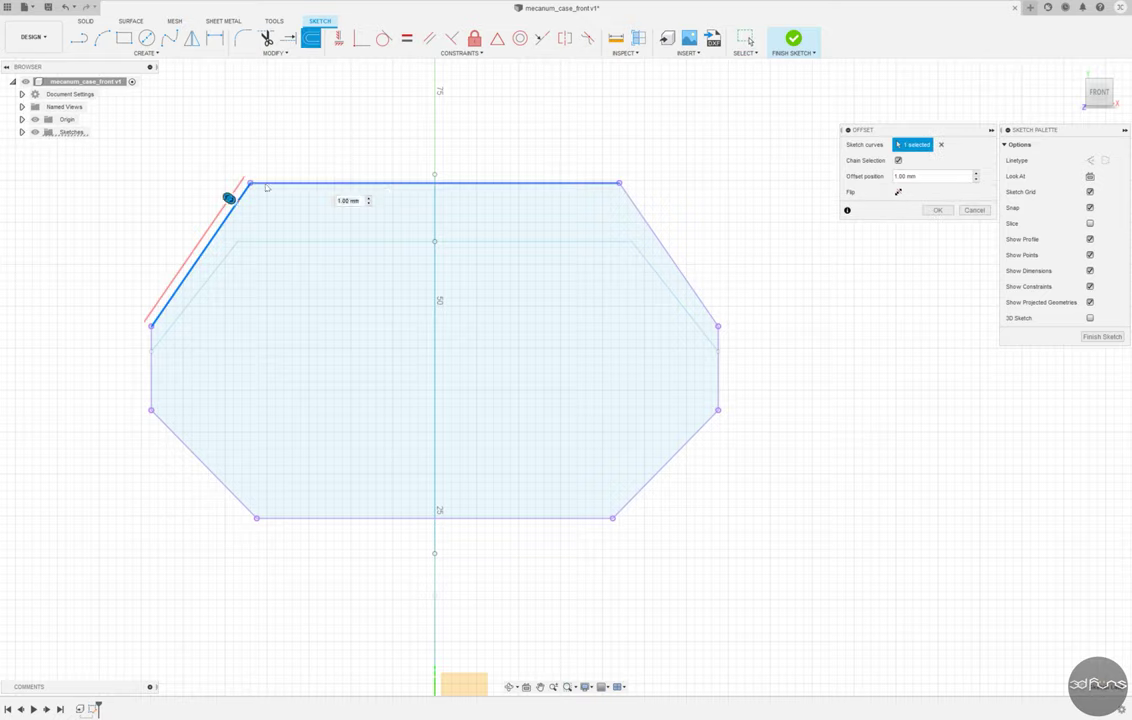
left_click(654, 224)
left_click(714, 338)
left_click(155, 338)
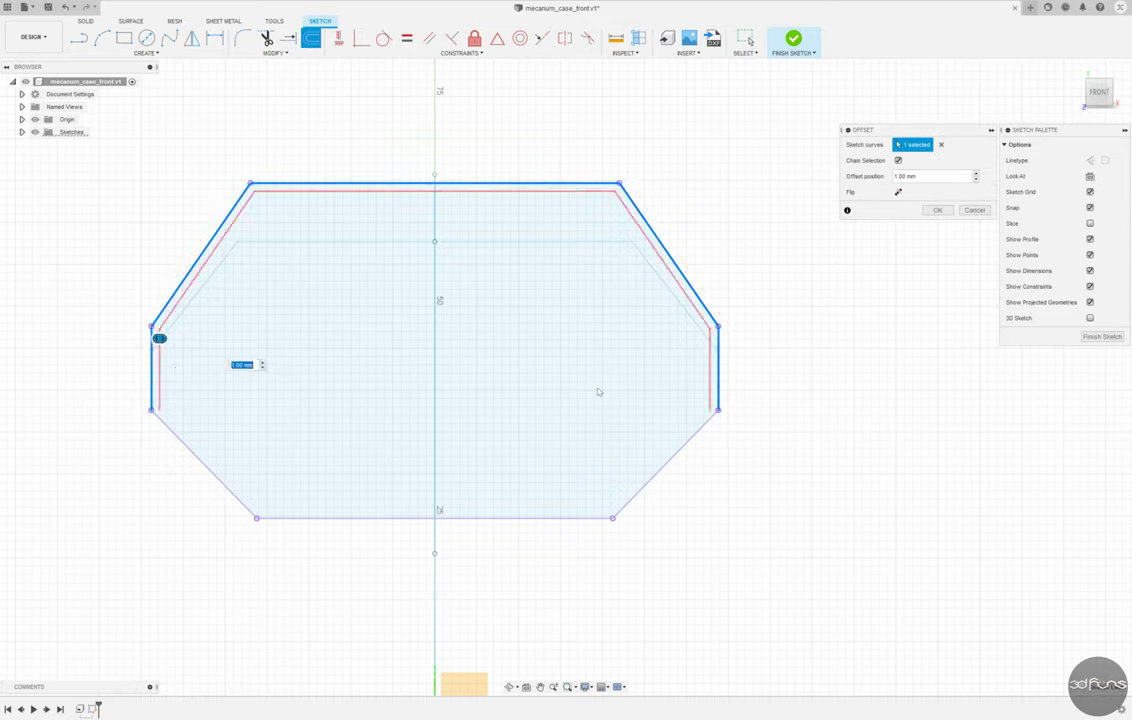
scroll(803, 409, "up", 2)
scroll(844, 417, "down", 2)
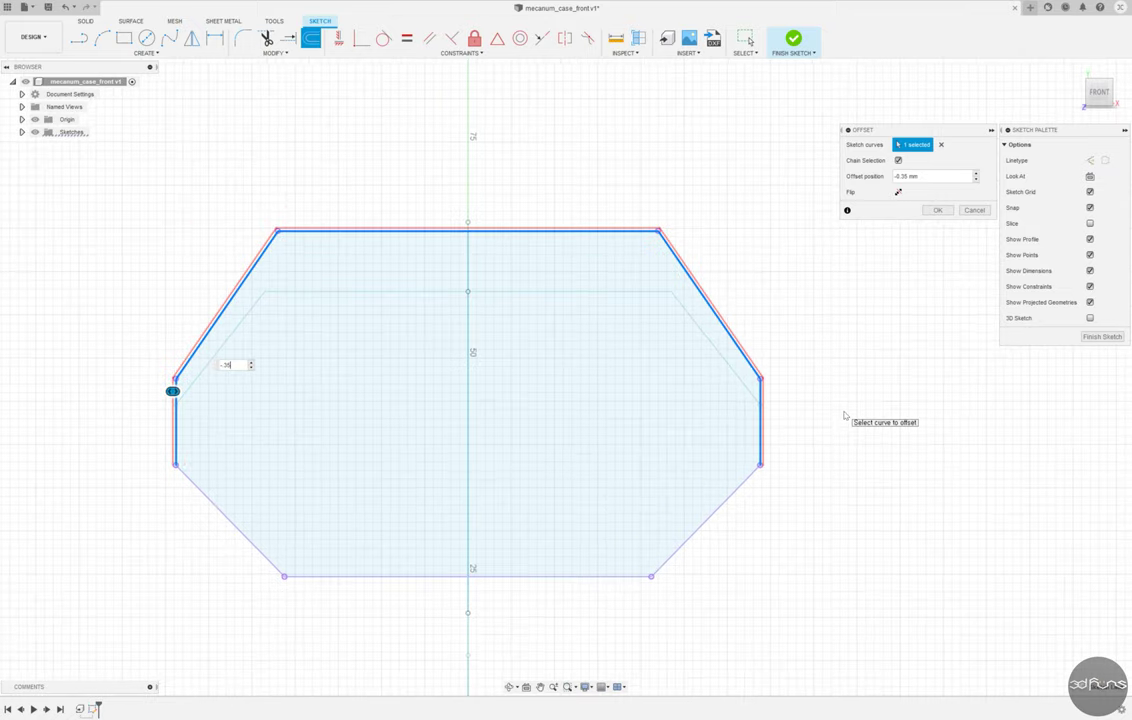
left_click_drag(172, 395, 241, 410)
left_click(937, 210)
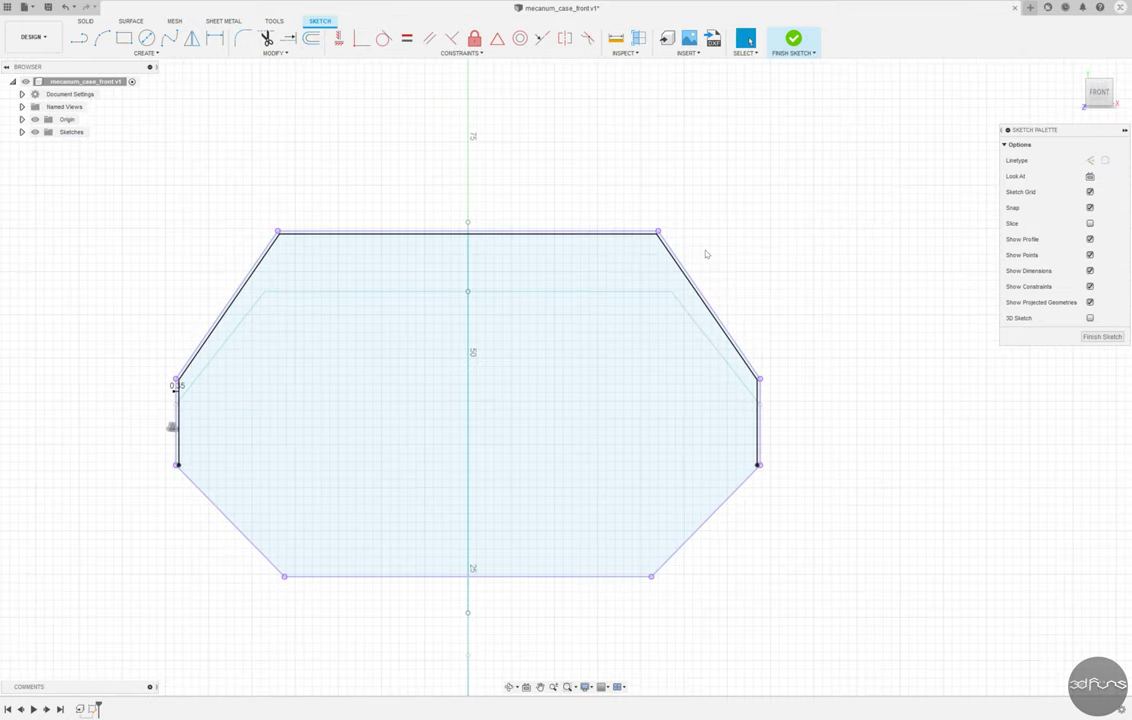
scroll(522, 233, "down", 2)
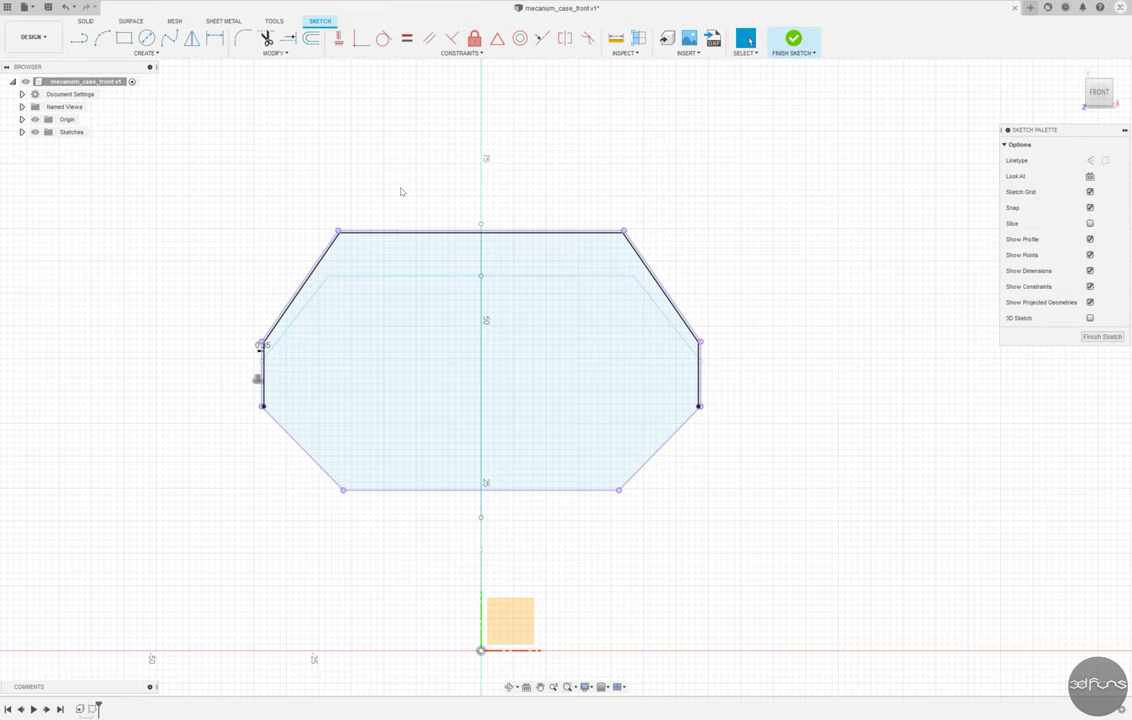
scroll(232, 372, "up", 2)
scroll(452, 352, "down", 2)
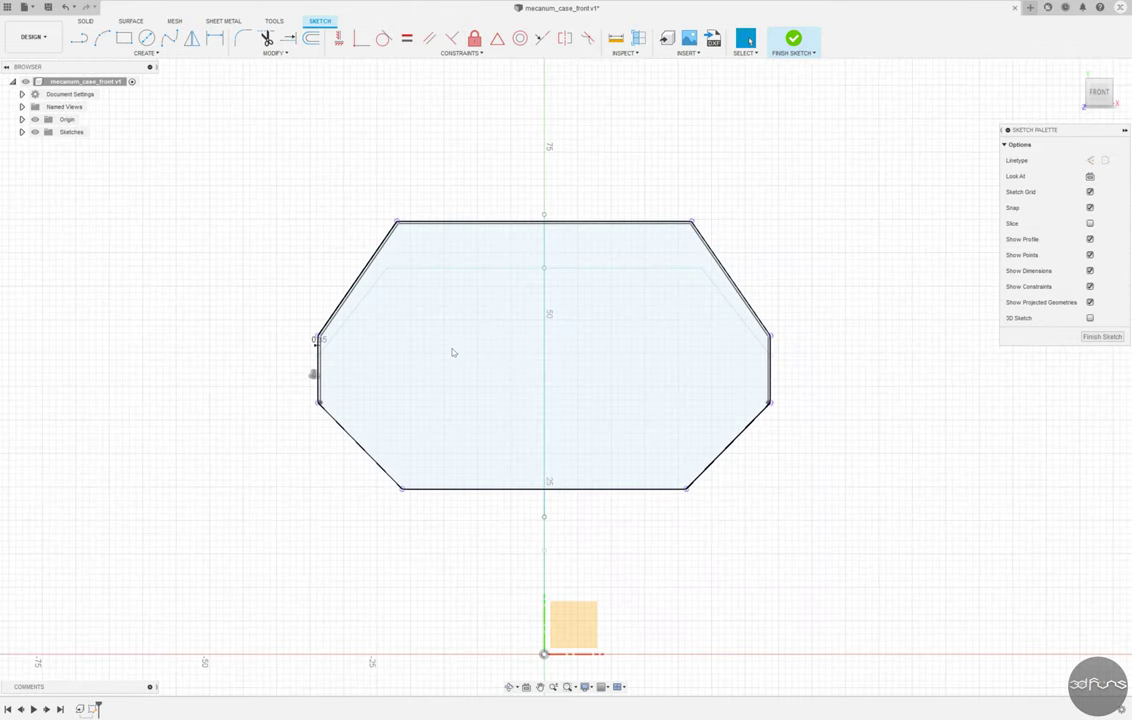
Project the remaining hexagon edges and draw lines along the lower-left diagonal, bottom and lower-right diagonal.
left_click(146, 52)
left_click(200, 216)
key("Return")
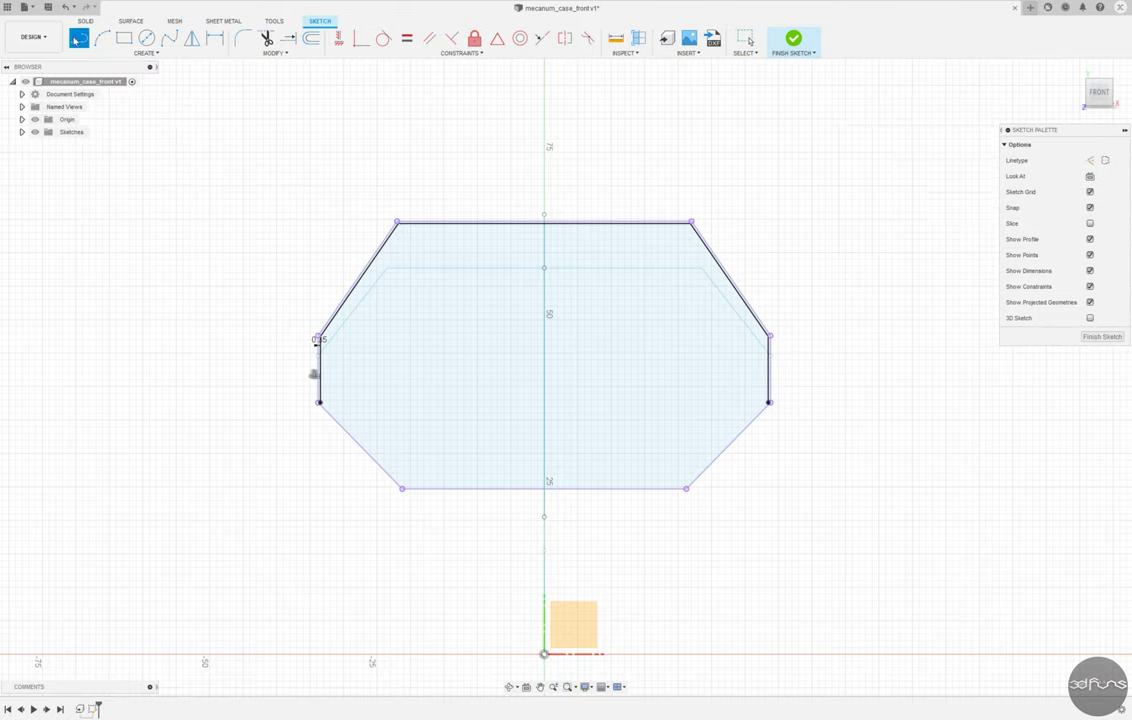
scroll(318, 417, "up", 3)
left_click(318, 387)
left_click(475, 538)
scroll(710, 509, "down", 2)
left_click(898, 532)
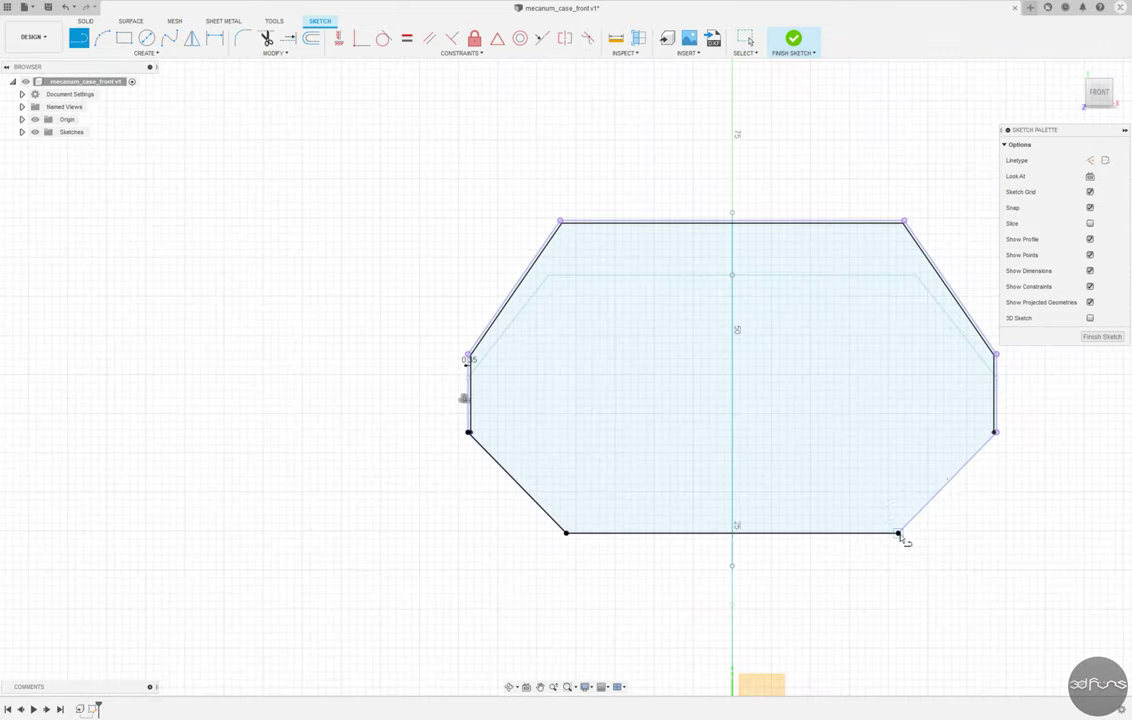
scroll(903, 540, "up", 3)
left_click(987, 433)
Extend and trim the offset lines so the top edge closes the outline.
left_click(288, 38)
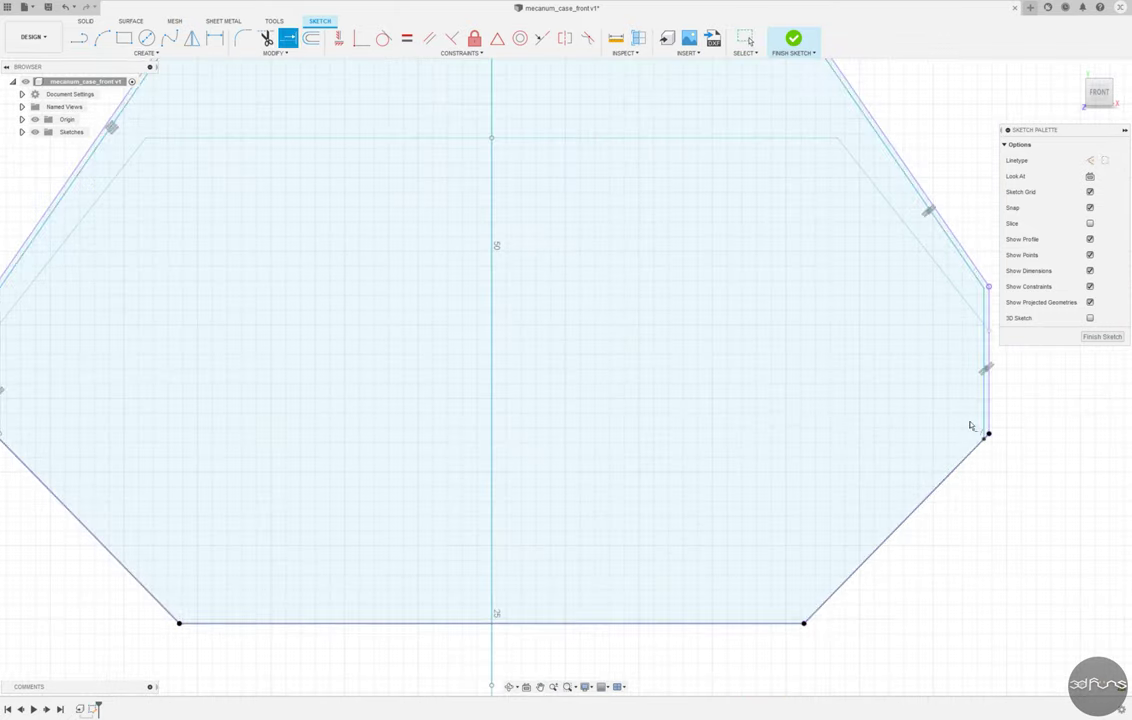
middle_click_drag(969, 426, 265, 437)
key("t")
scroll(222, 462, "down", 2)
scroll(987, 402, "up", 5)
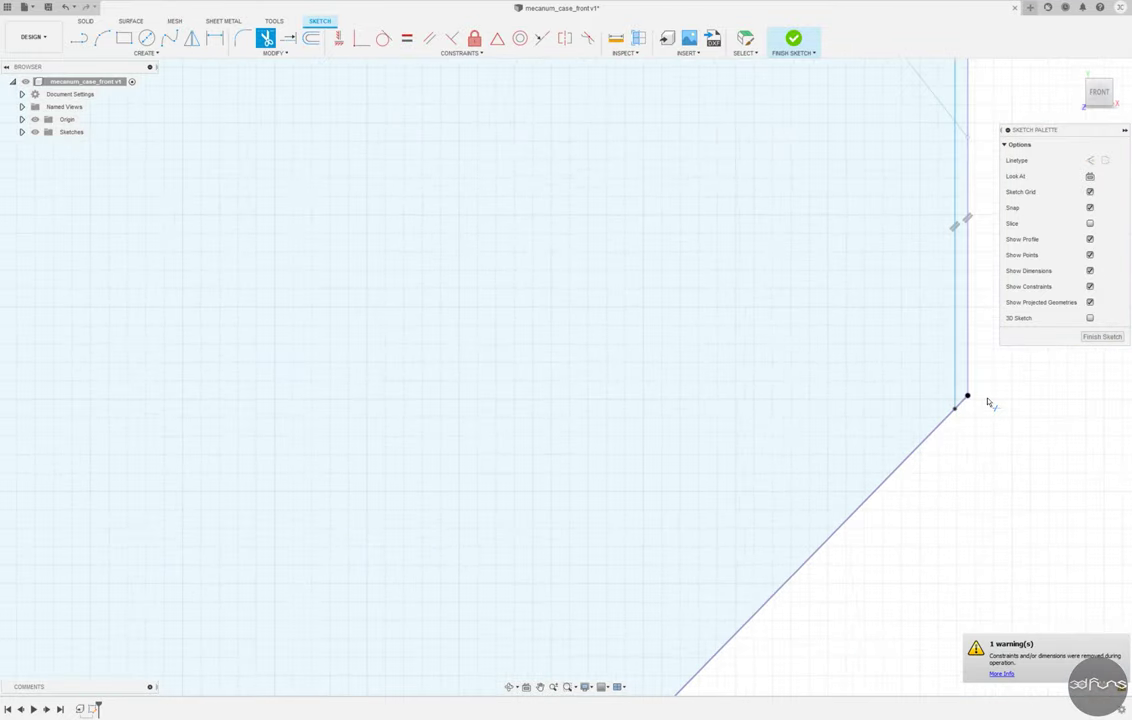
scroll(987, 402, "down", 4)
scroll(553, 305, "up", 2)
left_click(410, 288)
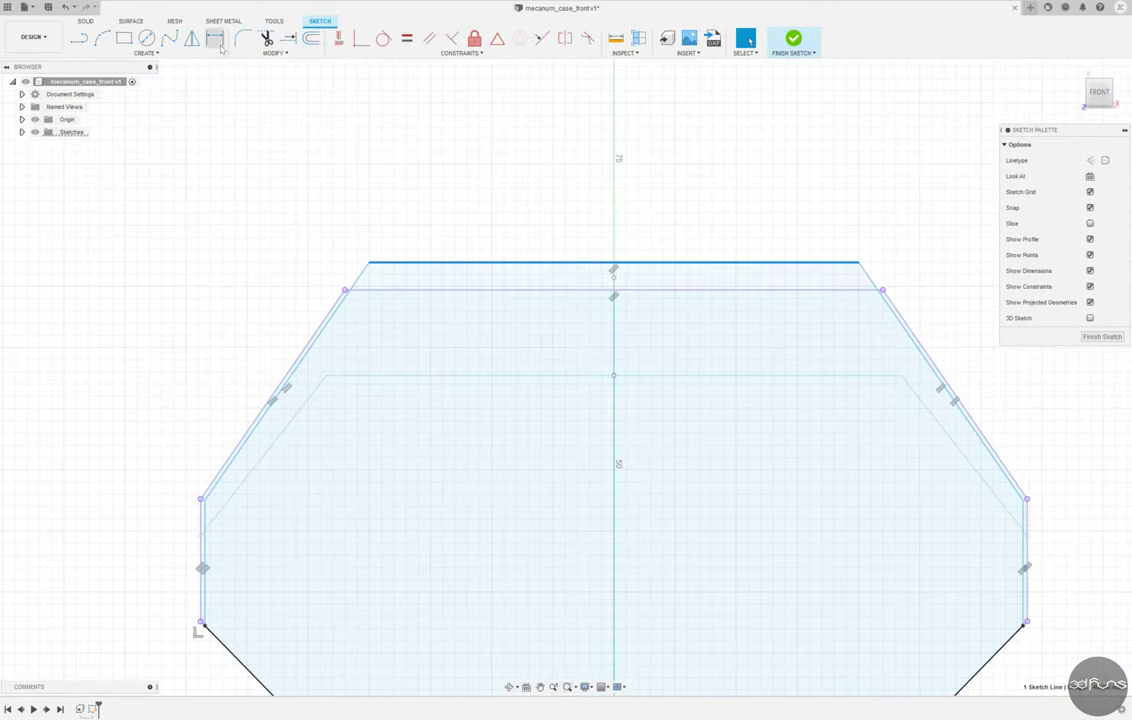
Add 0.35 dimensions to the left diagonal, right vertical and top line offsets.
left_click(215, 38)
scroll(332, 280, "up", 2)
left_click(349, 295)
left_click(405, 202)
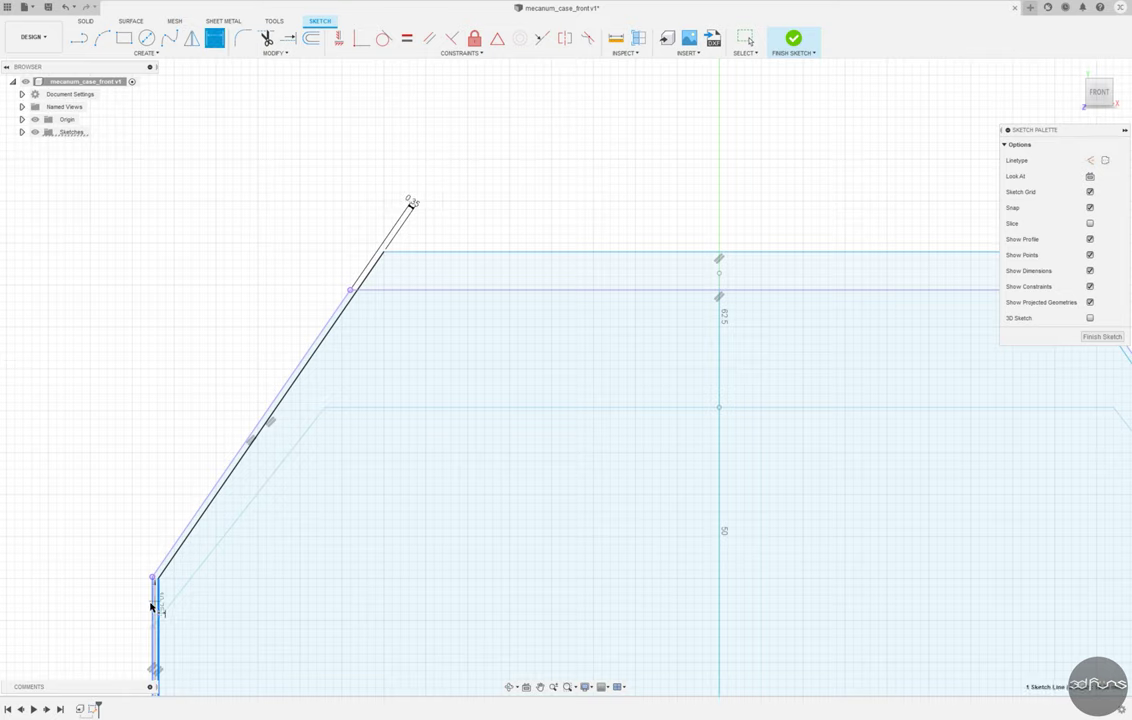
scroll(177, 374, "down", 3)
scroll(725, 500, "up", 4)
left_click(714, 500)
left_click(743, 415)
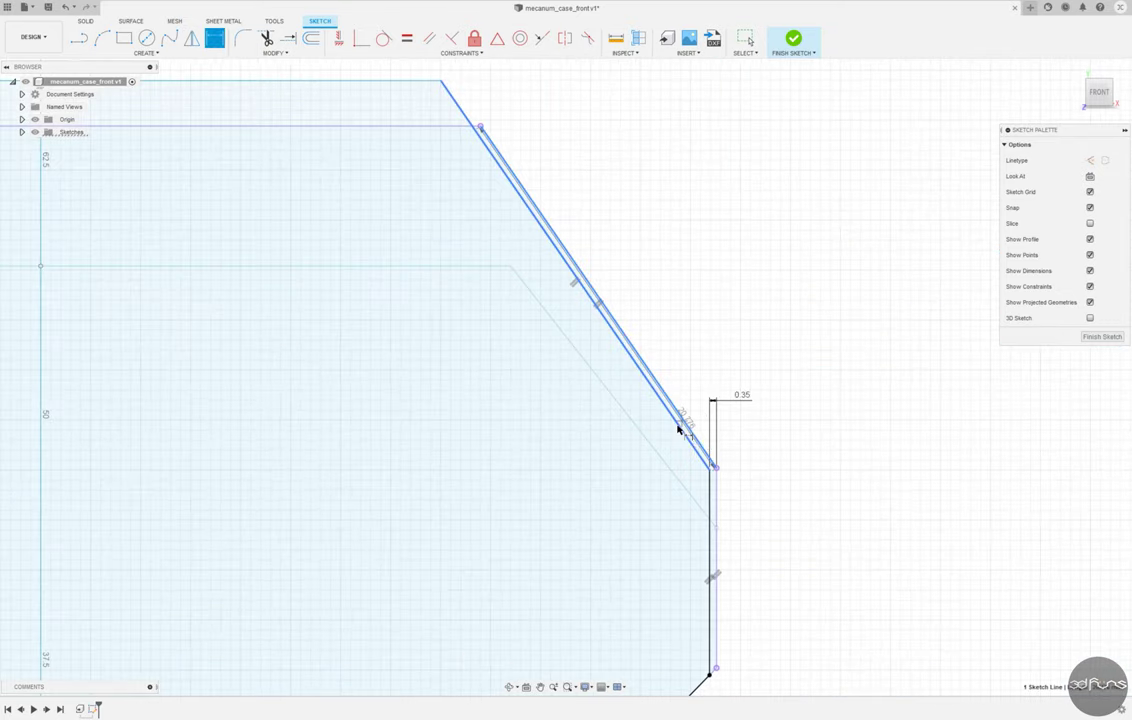
scroll(590, 320, "down", 2)
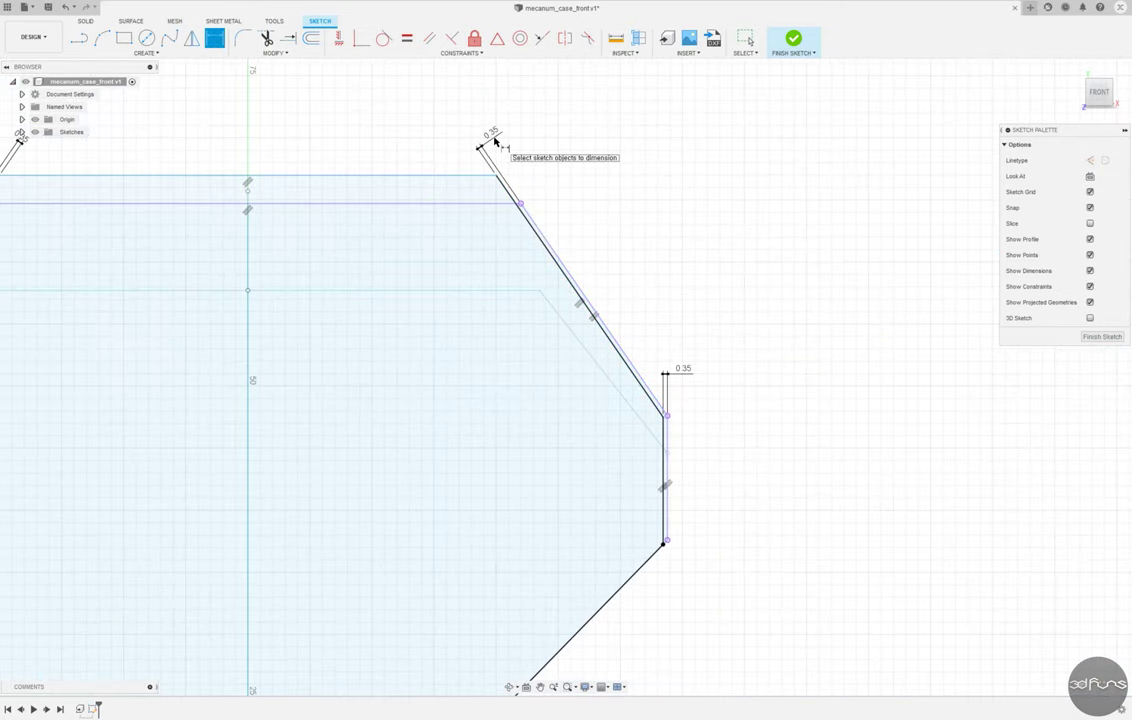
left_click(467, 177)
left_click(581, 195)
scroll(300, 400, "down", 3)
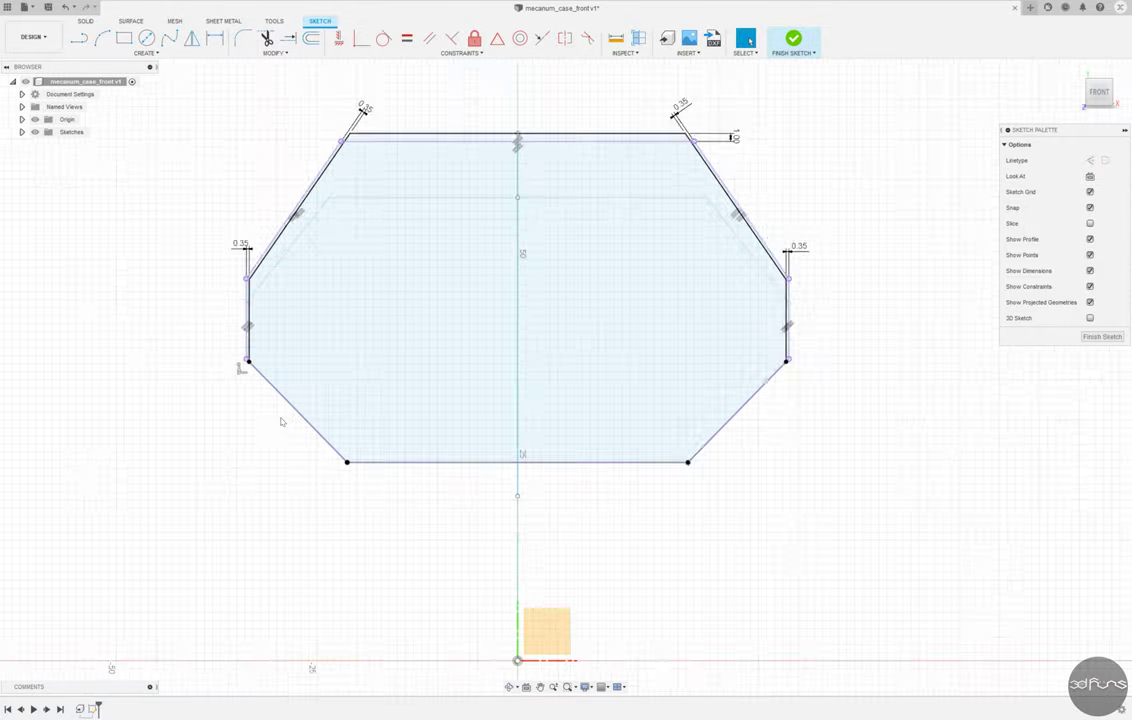
scroll(257, 432, "up", 2)
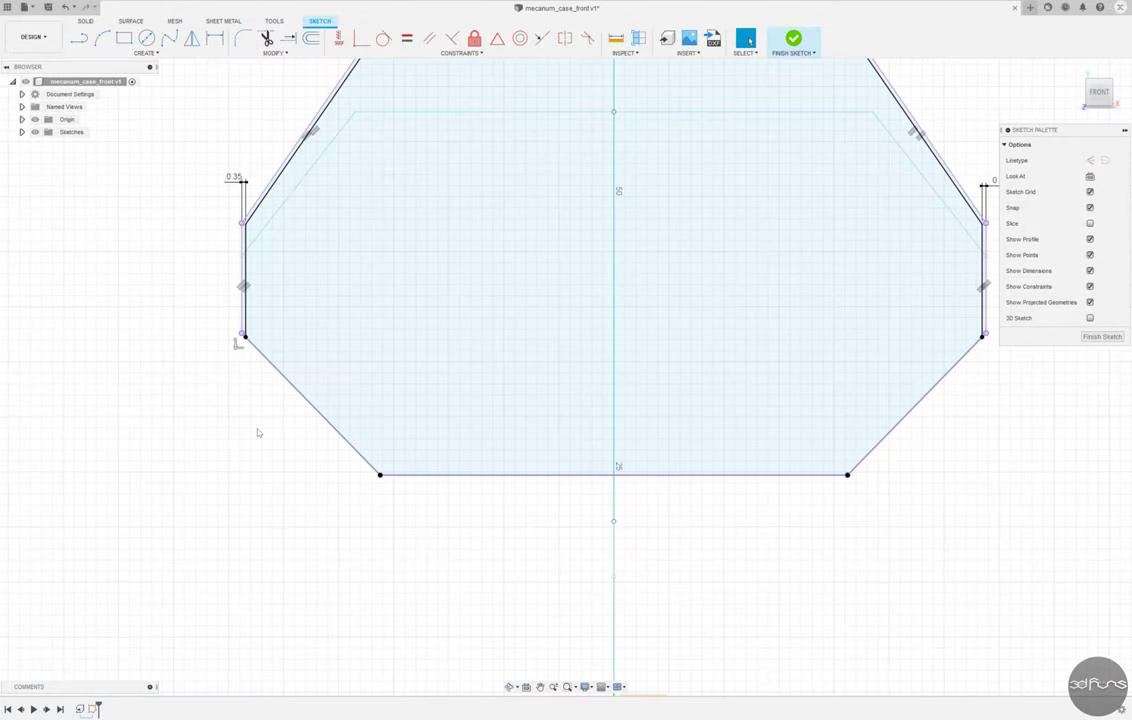
mouse_move(257, 432)
middle_mouse_down("shift")
mouse_move(600, 373)
mouse_move(763, 162)
middle_mouse_up("shift")
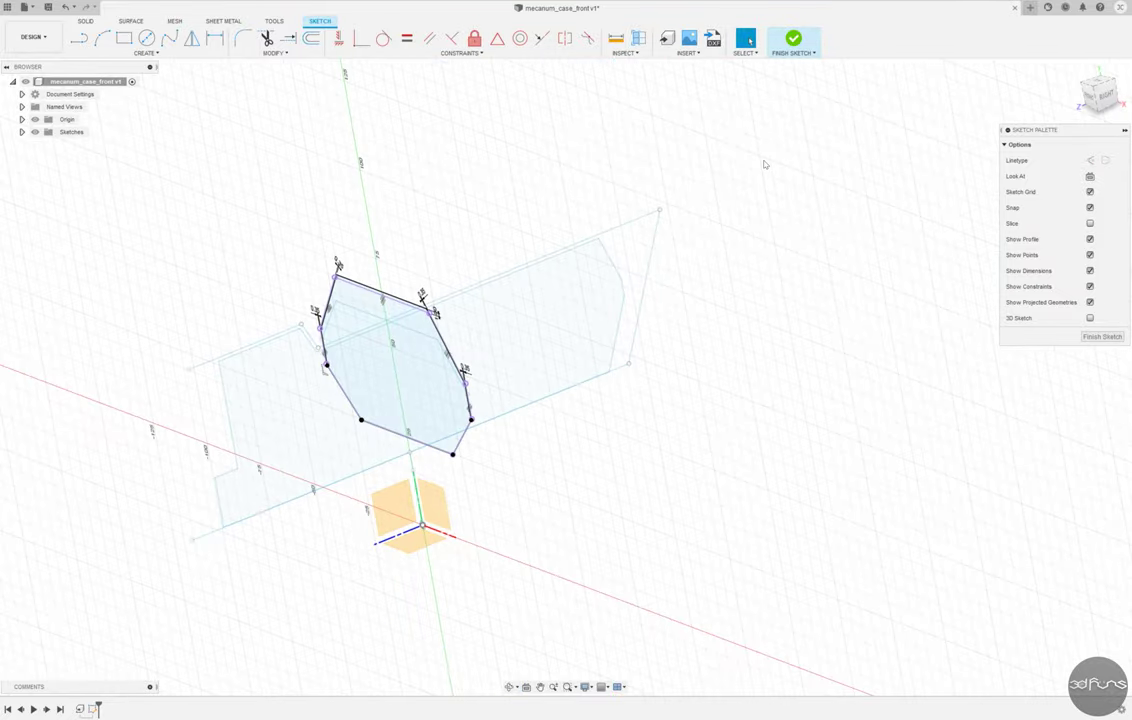
Extrude both hexagonal sketch profiles 90 mm into a body.
left_click(793, 40)
key("e")
scroll(354, 291, "up", 5)
scroll(297, 262, "up", 3)
left_click(297, 262)
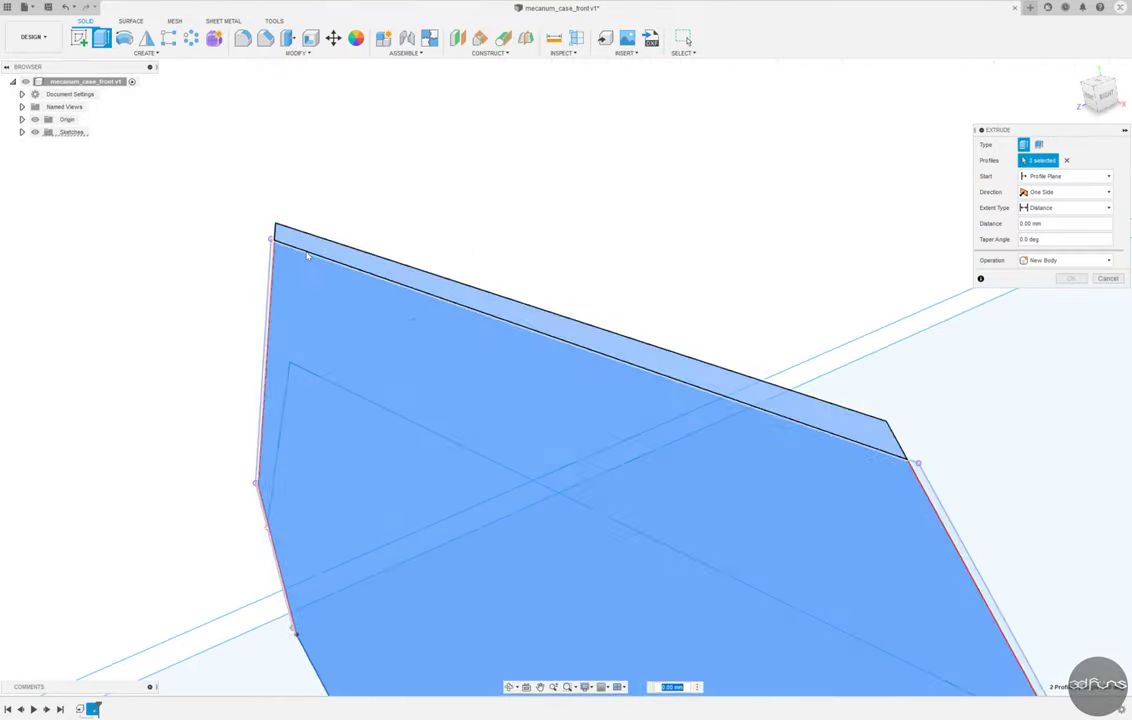
scroll(576, 432, "down", 5)
middle_click_drag(576, 432, 687, 379, "shift")
type("90")
middle_click_drag(355, 522, 270, 470, "shift")
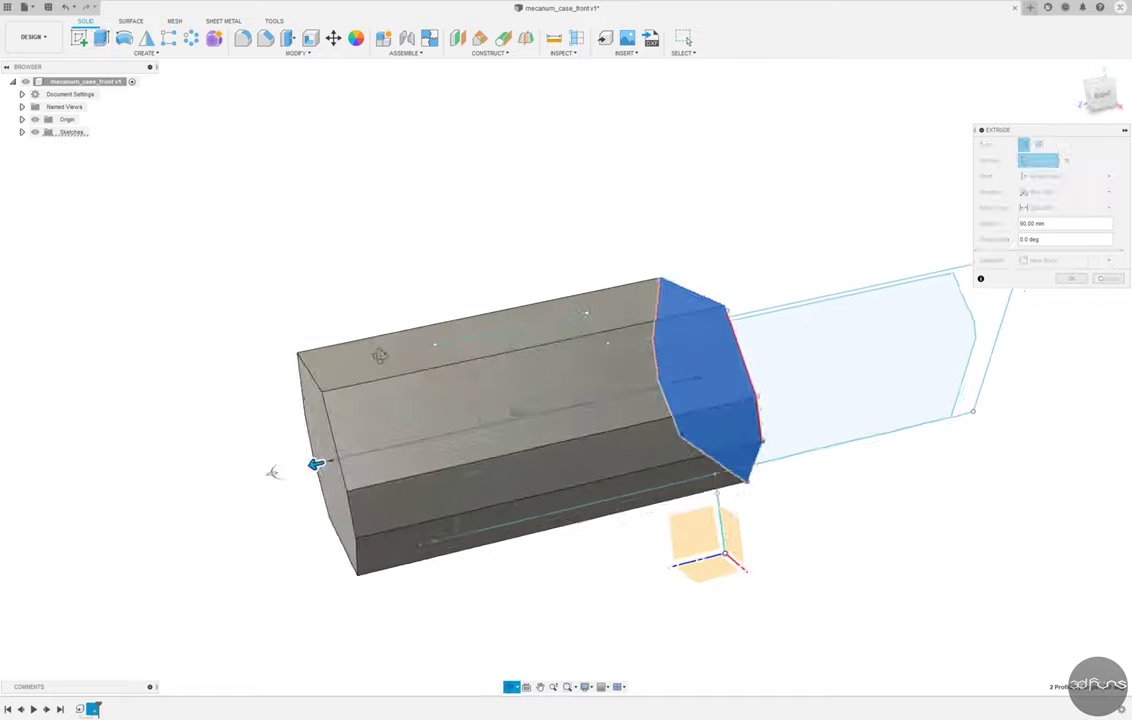
key("Return")
scroll(343, 288, "down", 3)
middle_click_drag(343, 288, 352, 305, "shift")
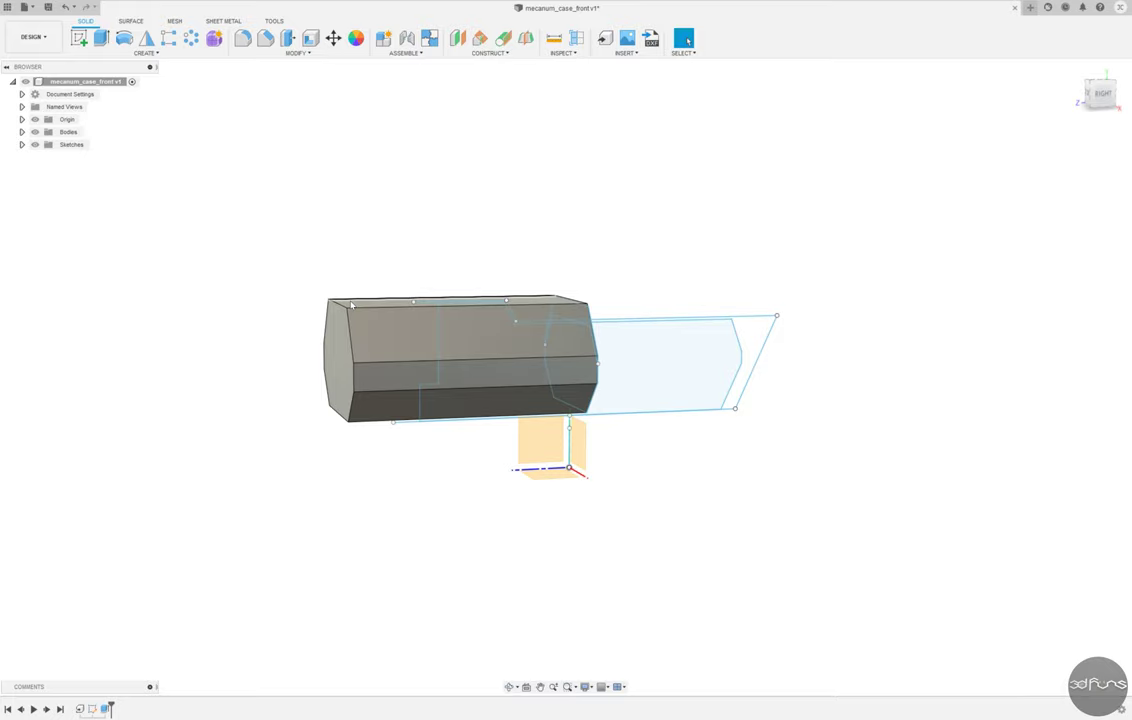
Edit the Derive feature so it also brings in the skeleton's sketches.
right_click(107, 708)
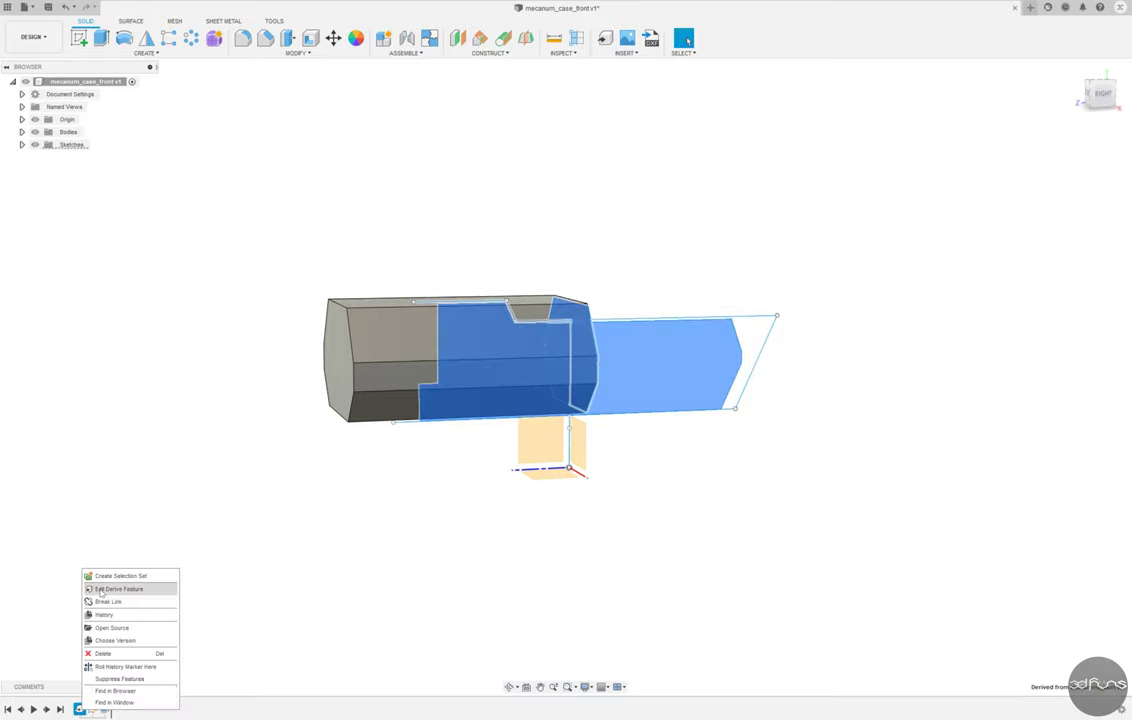
left_click(101, 590)
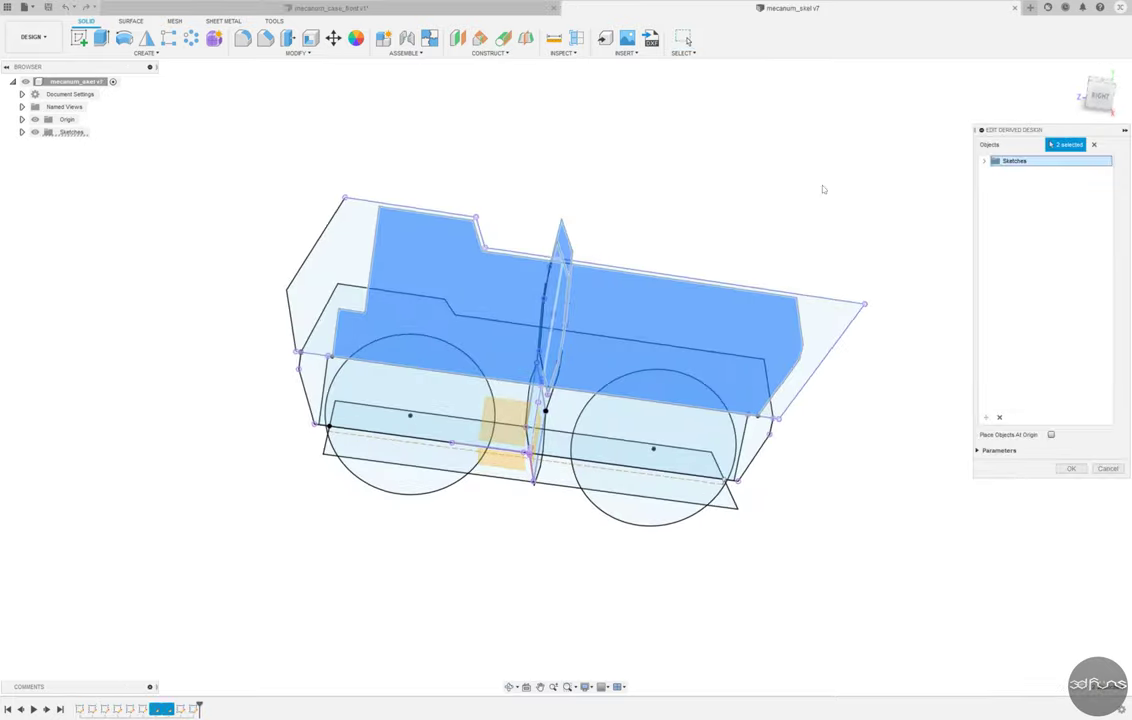
key("Return")
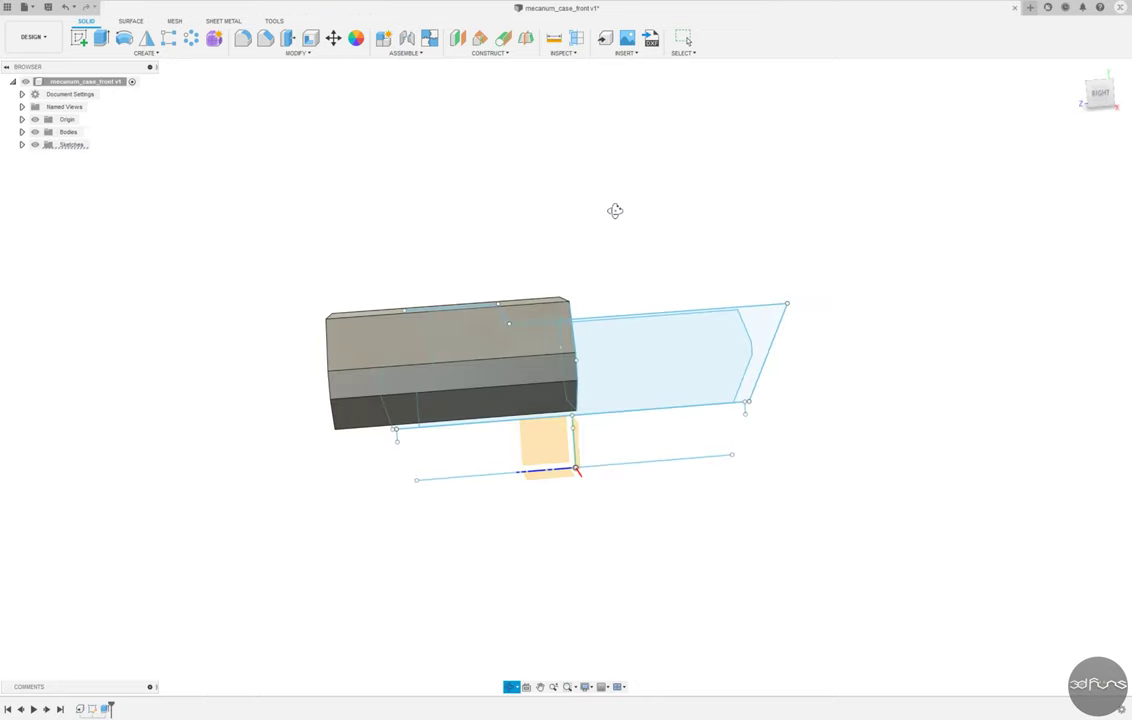
Start a sketch on the side plane and project a body edge into it.
key("s")
left_click(508, 484)
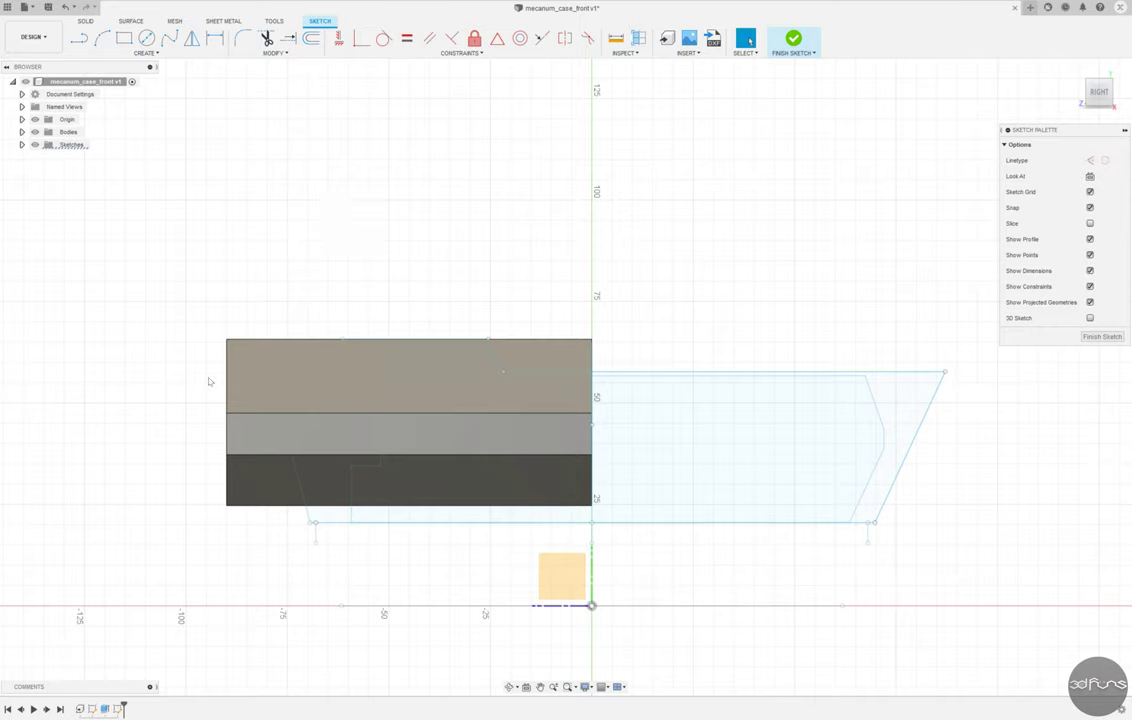
left_click(146, 53)
mouse_move(105, 240)
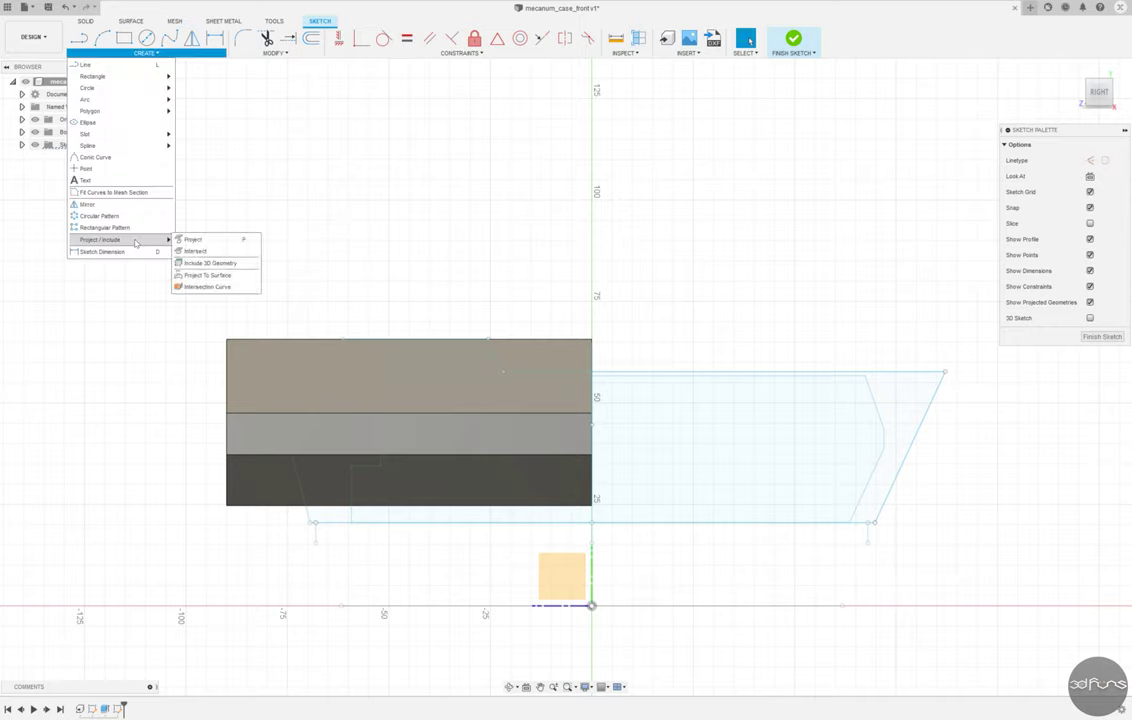
left_click(192, 239)
left_click(326, 387)
key("Return")
Draw a slanted line through the body's left end, extending past it above and below, and trim.
key("r")
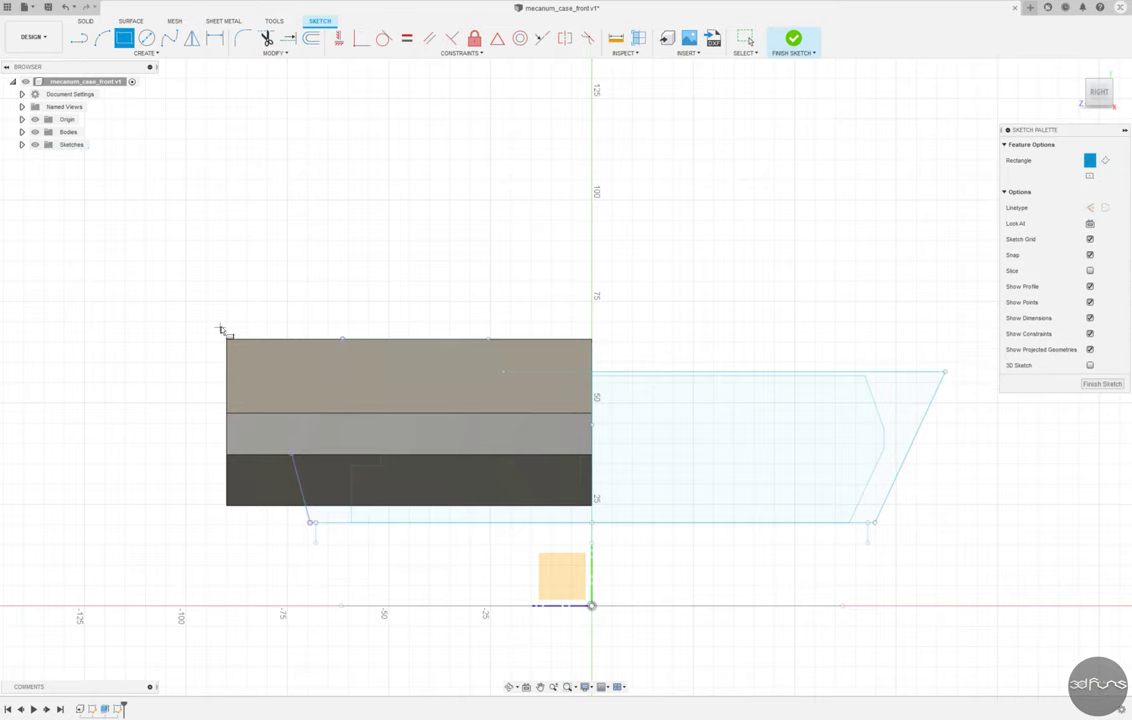
left_click(292, 452)
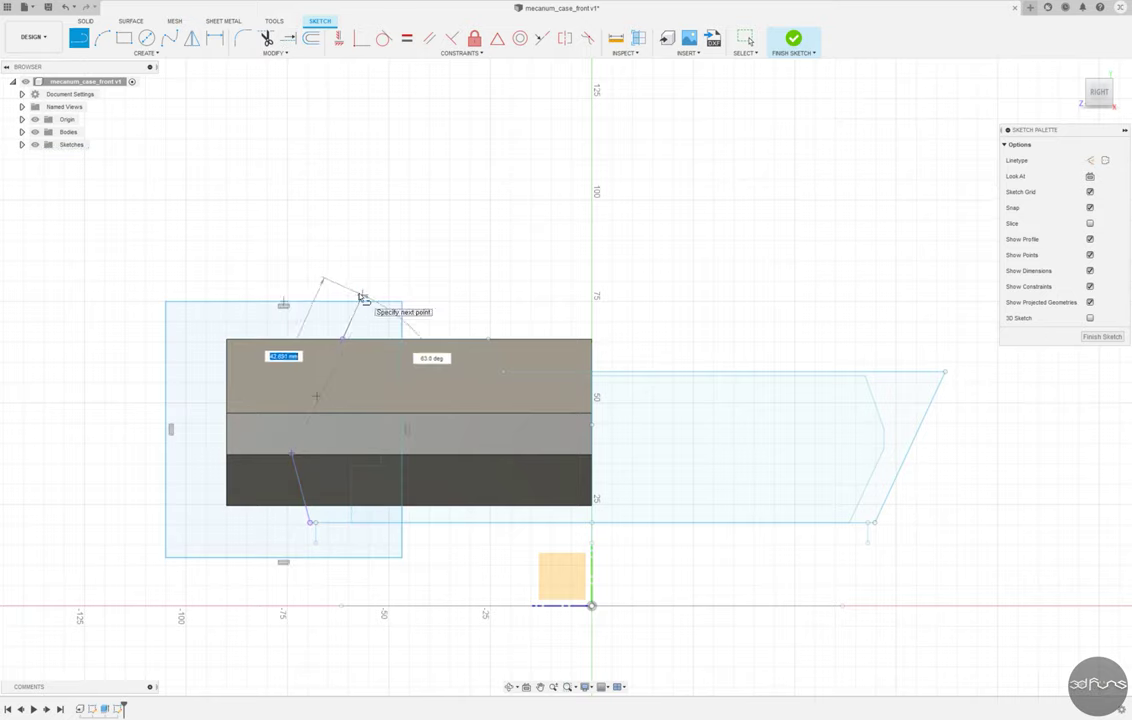
left_click(362, 297)
left_click(349, 567)
key("Escape")
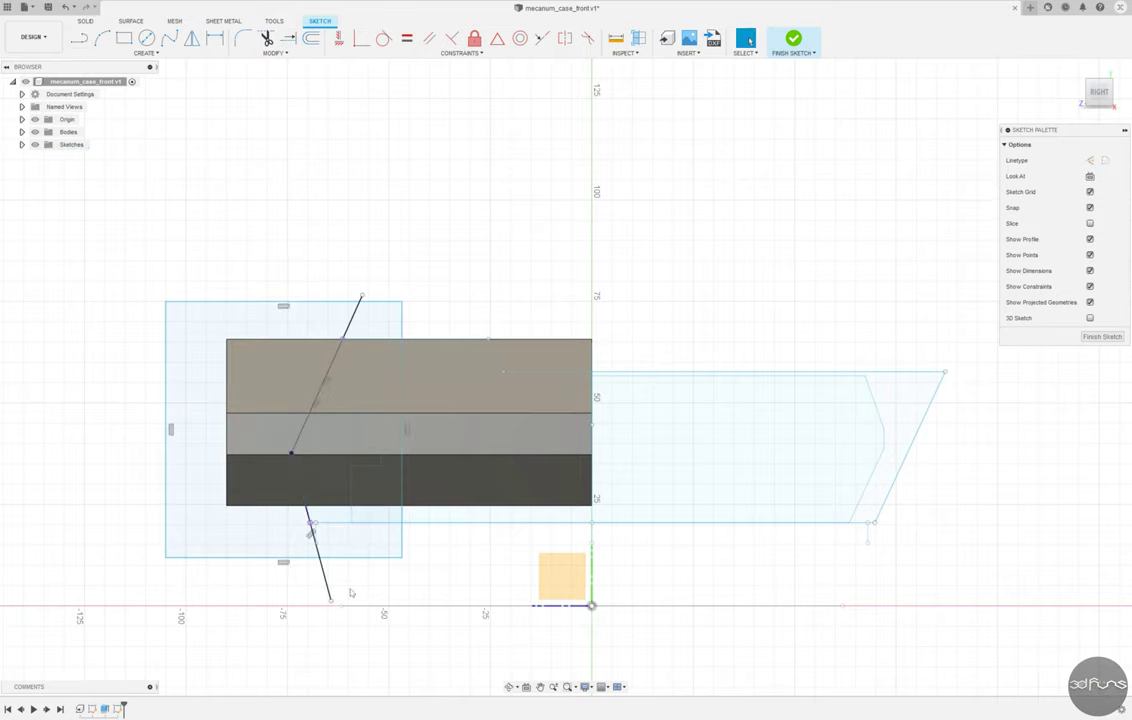
scroll(310, 620, "up", 5)
scroll(458, 232, "down", 3)
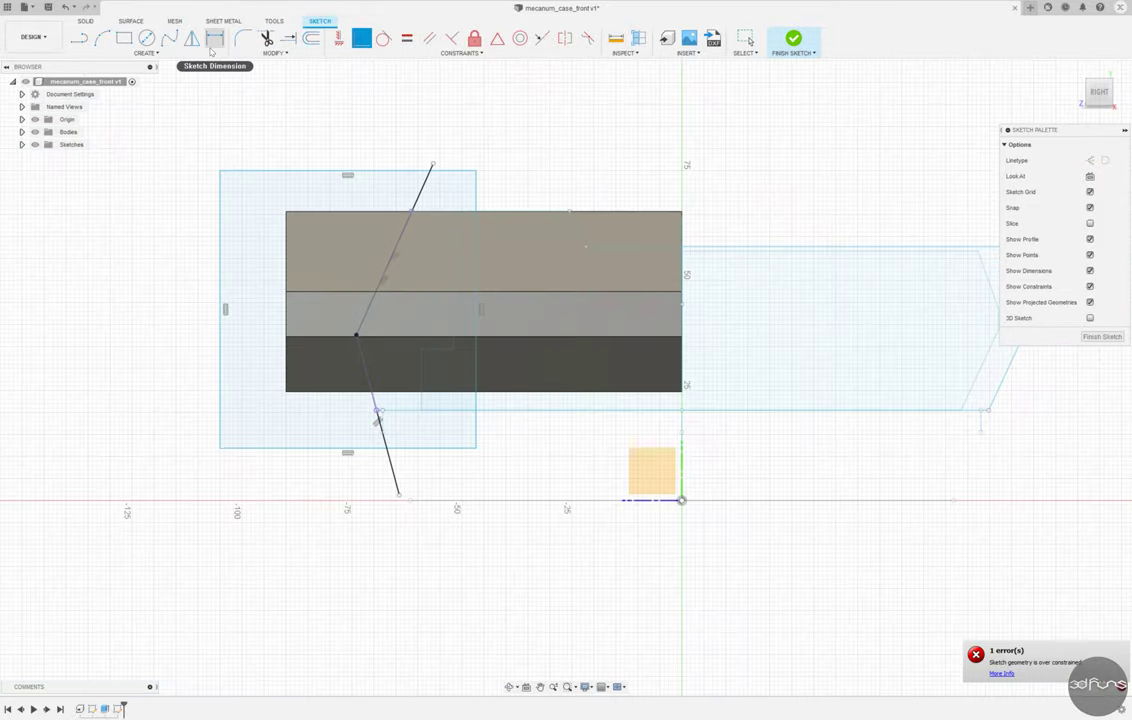
key("t")
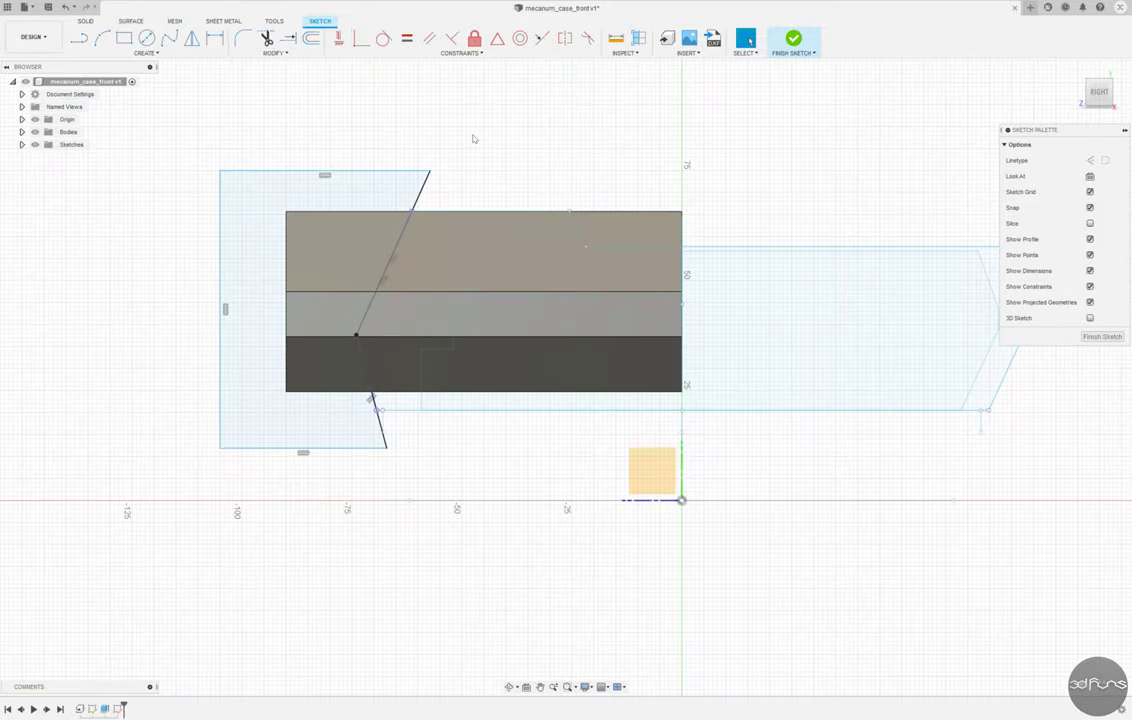
scroll(619, 394, "up", 5)
scroll(670, 187, "down", 5)
left_click(793, 38)
Cut the wedge profile symmetrically through the body, angling its left end, then inspect it.
key("e")
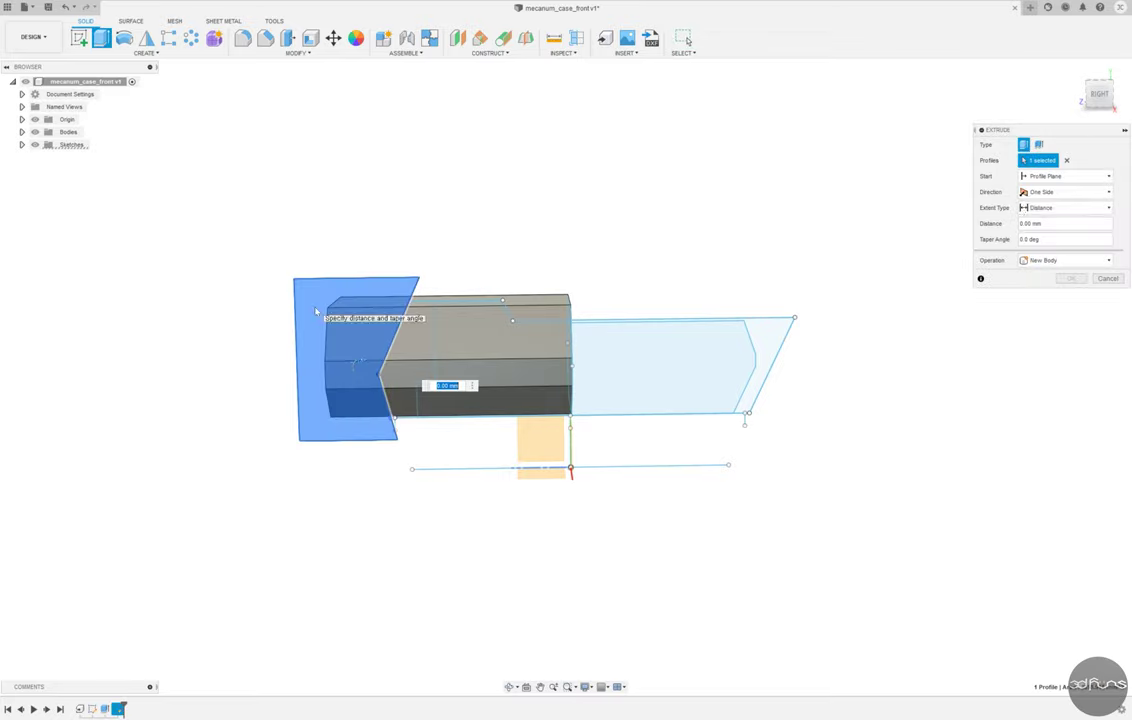
left_click(1066, 191)
left_click(1045, 229)
key("Escape")
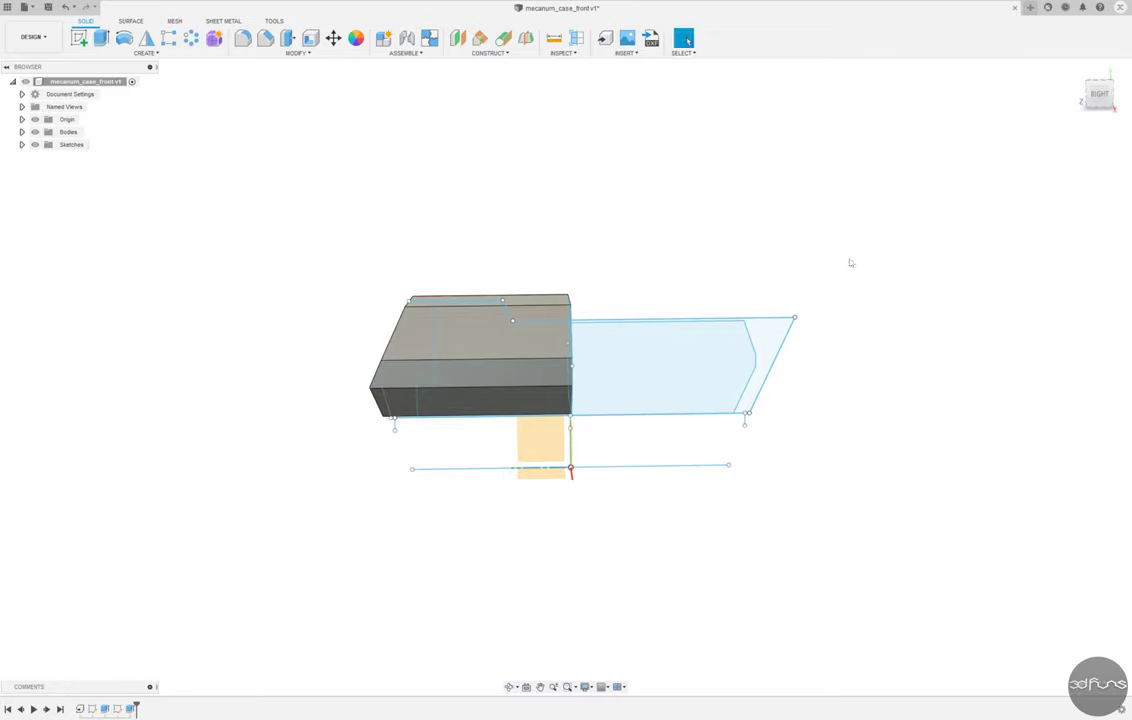
middle_click_drag(707, 237, 710, 253, "shift")
mouse_move(427, 473)
middle_mouse_down("shift")
mouse_move(323, 478)
mouse_move(330, 536)
mouse_move(369, 606)
mouse_move(213, 653)
mouse_move(356, 559)
mouse_move(351, 567)
middle_mouse_up("shift")
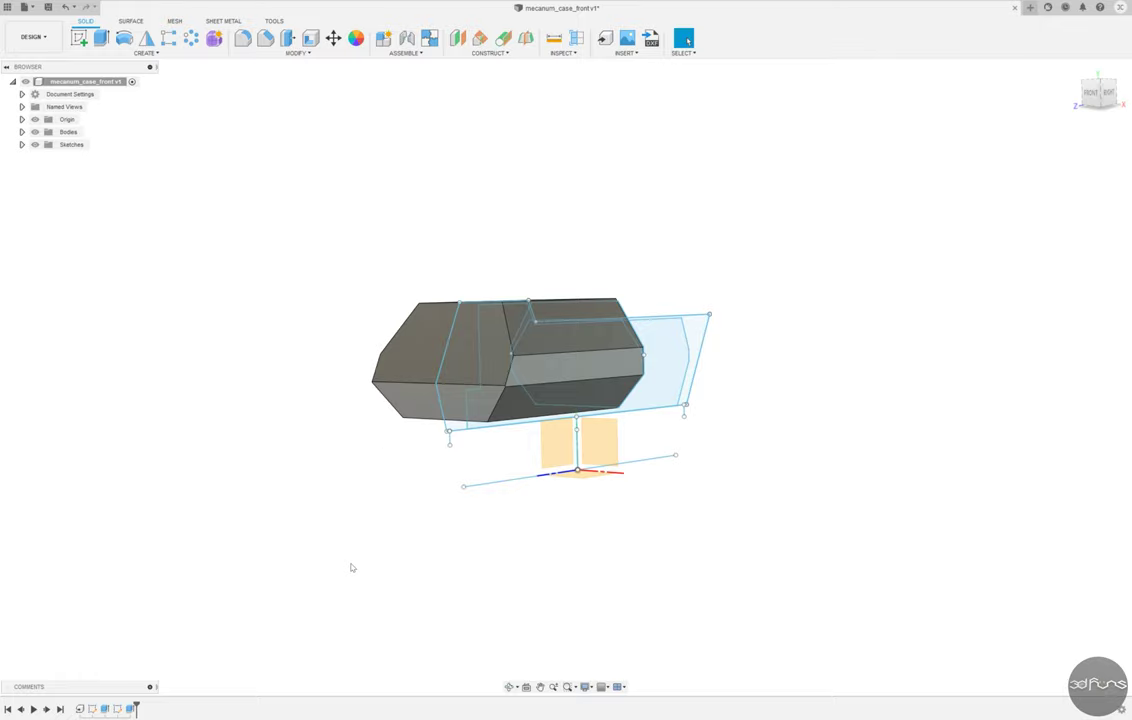
mouse_move(351, 567)
middle_mouse_down("shift")
mouse_move(298, 561)
mouse_move(316, 568)
mouse_move(310, 560)
middle_mouse_up("shift")
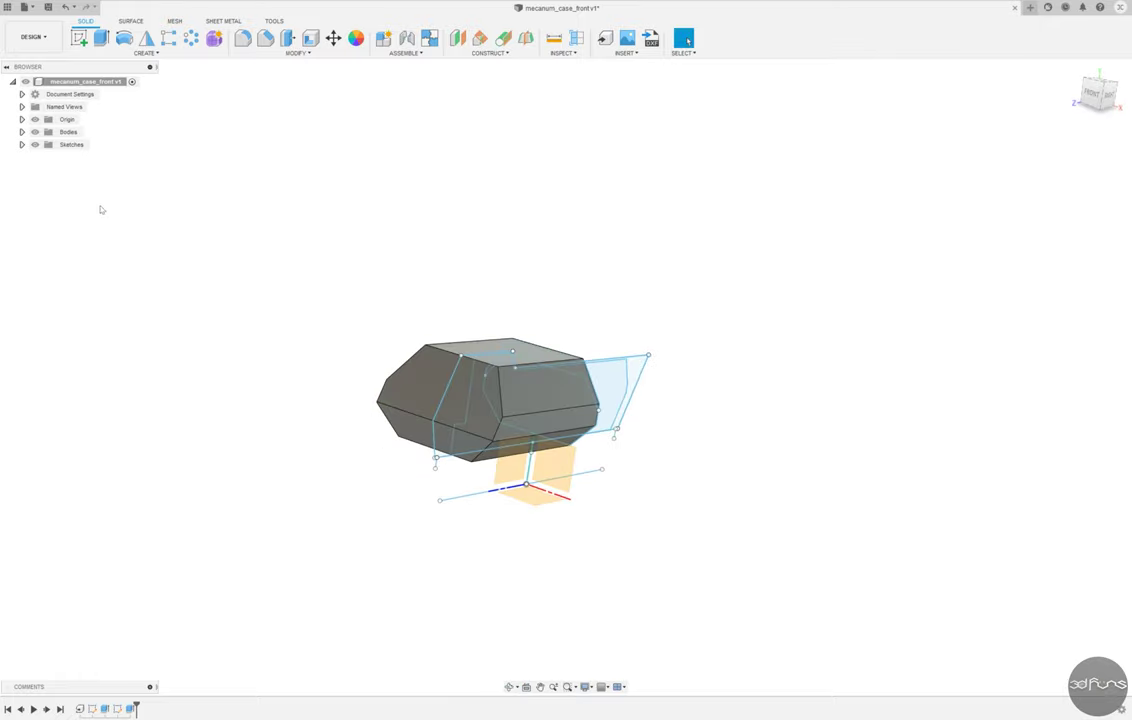
middle_click_drag(297, 321, 331, 589, "shift")
Reopen the cross-section sketch and project the body outline into it.
right_click(92, 708)
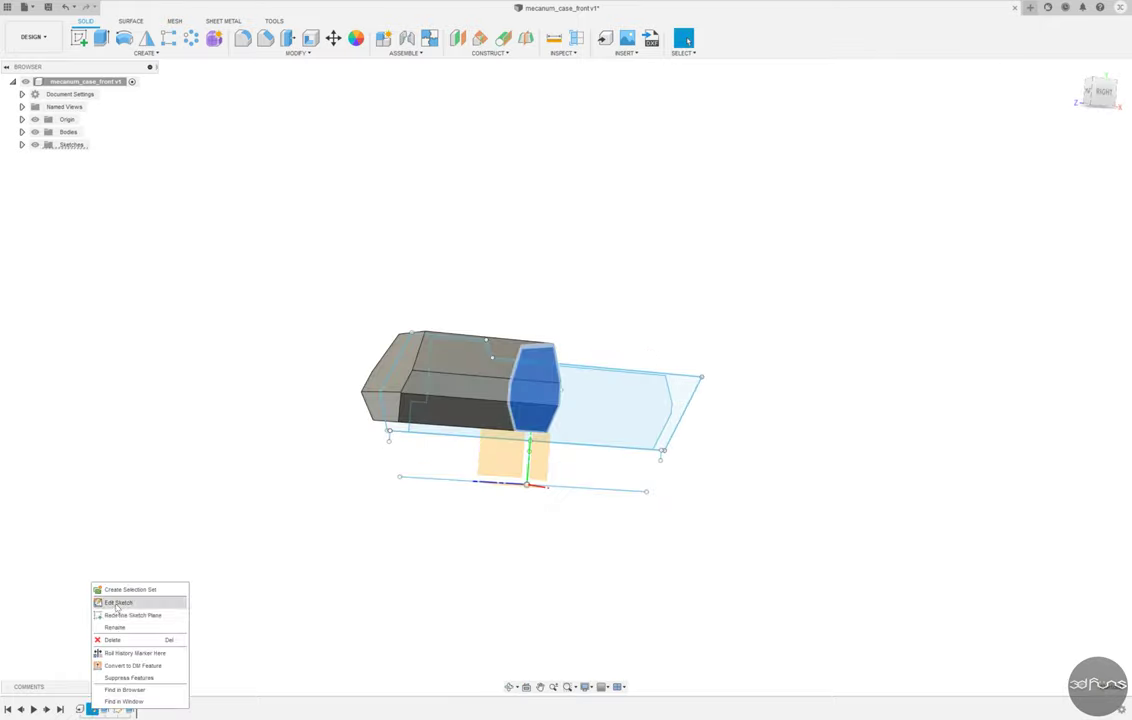
left_click(115, 606)
scroll(449, 490, "up", 3)
left_click(146, 52)
left_click(200, 240)
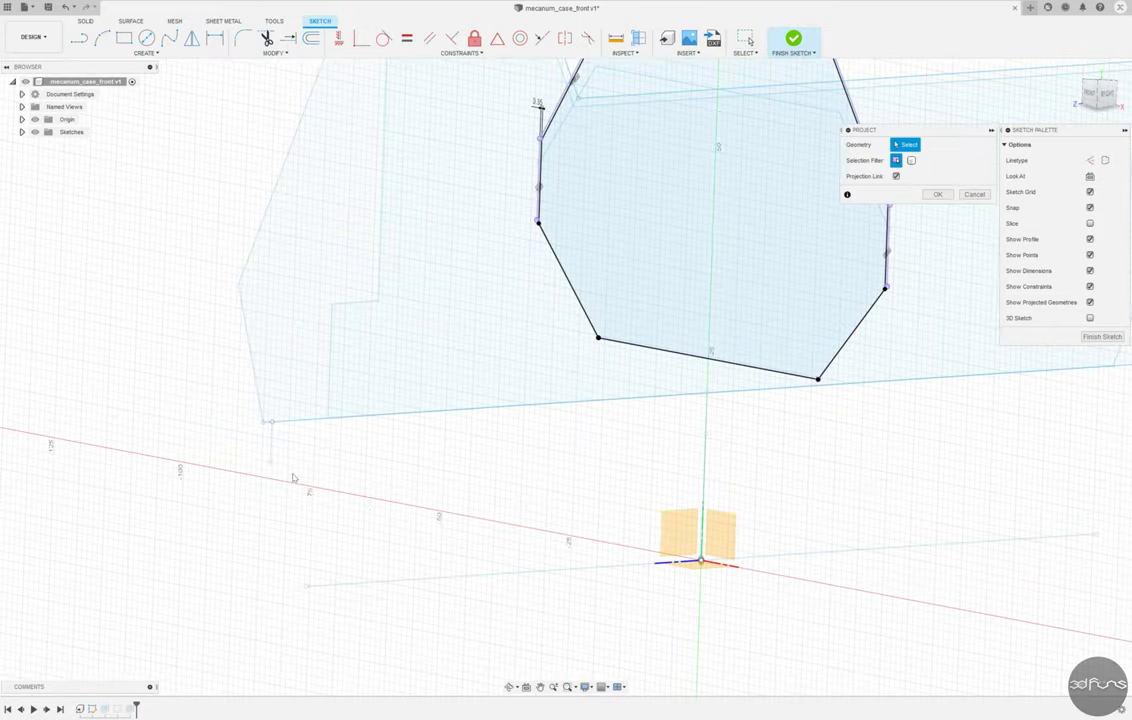
scroll(213, 345, "up", 3)
left_click(213, 345)
left_click(1090, 176)
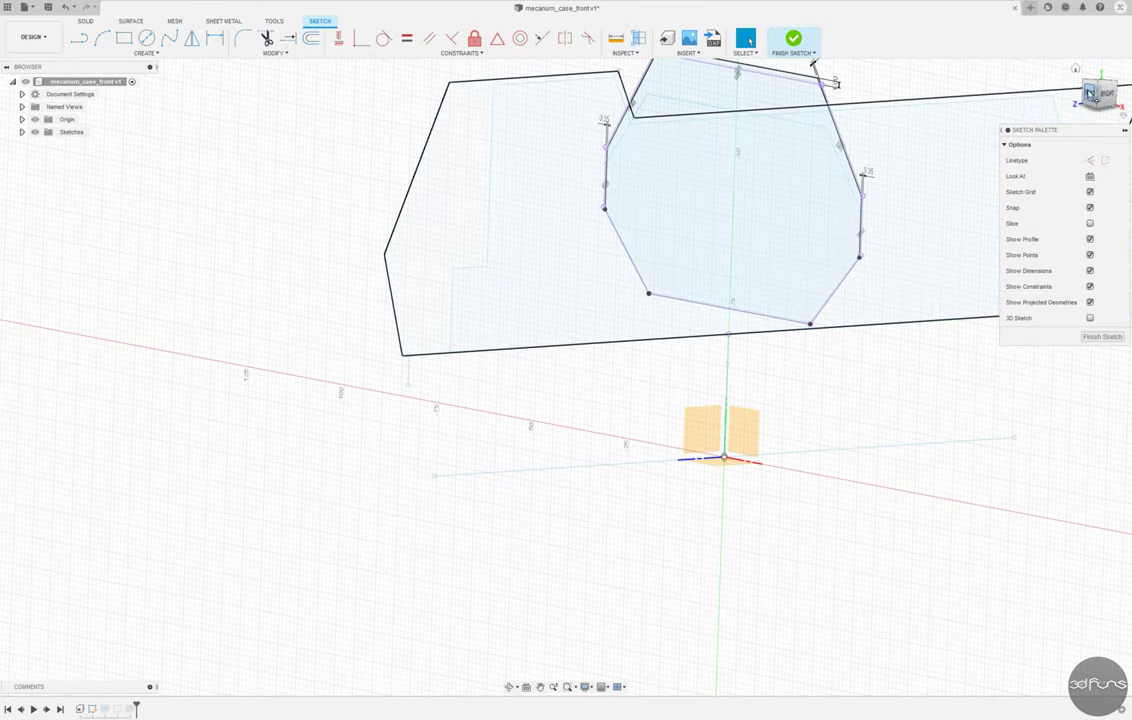
Draw a lower horizontal line, extend both lower diagonals to it, and delete the old bottom edge.
left_click(445, 318)
left_click(914, 318)
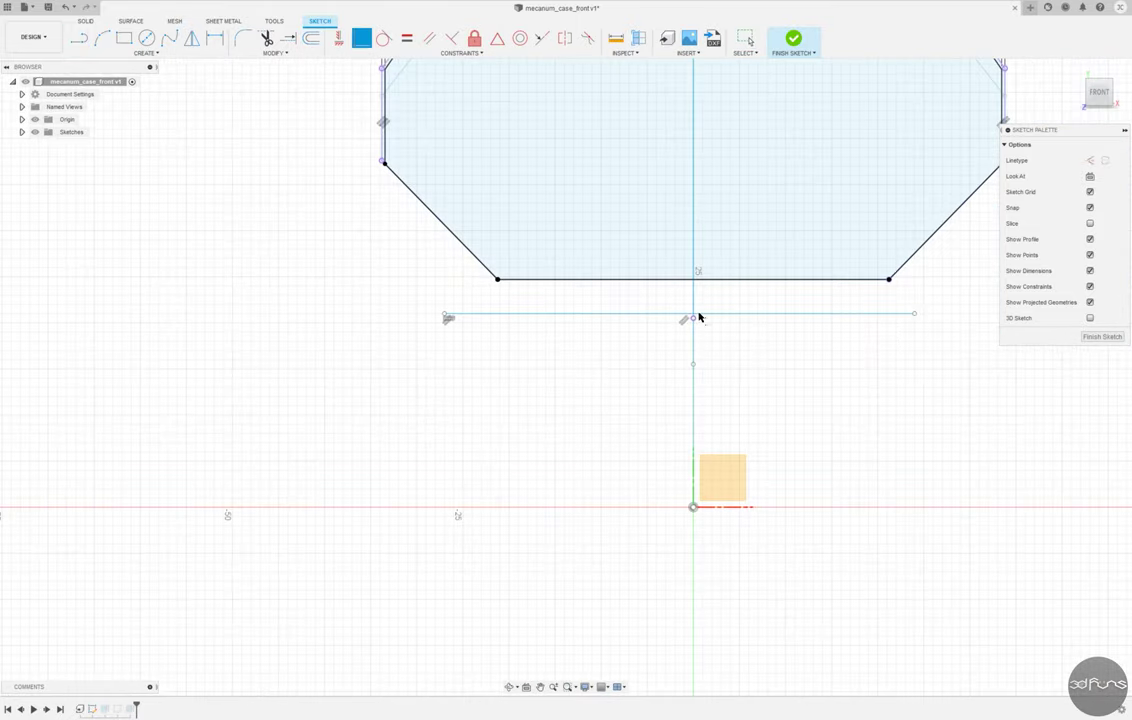
left_click(516, 287)
left_click(882, 284)
key("t")
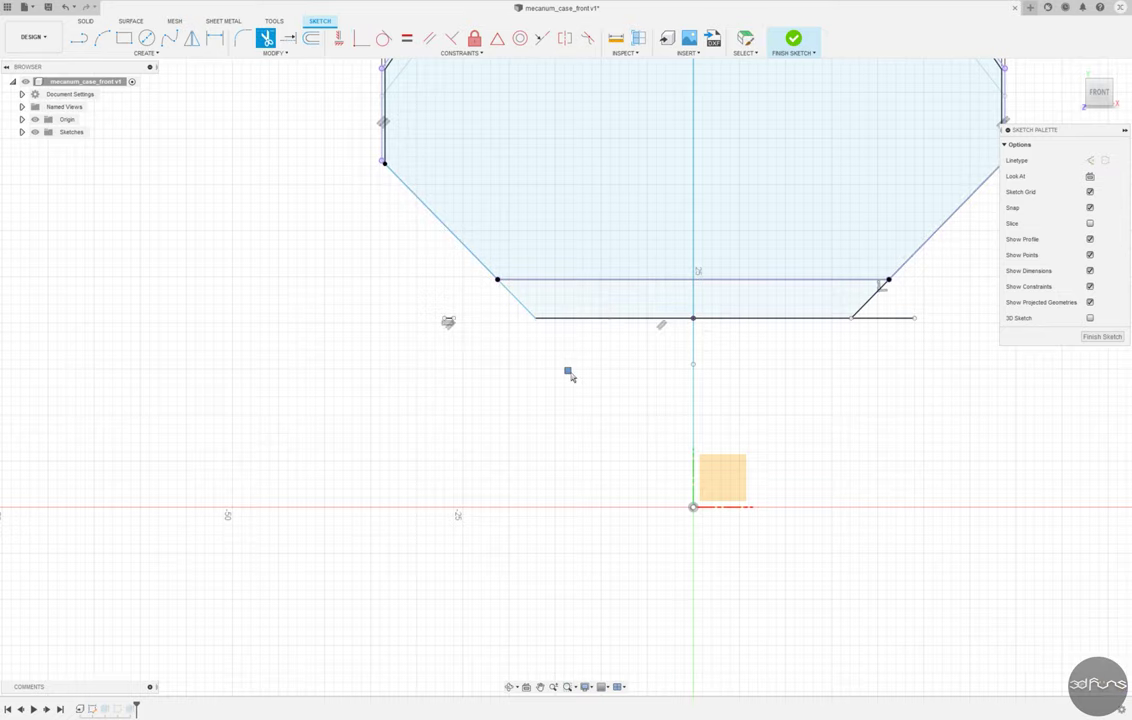
key("Escape")
middle_click_drag(783, 220, 646, 267)
left_click(724, 328)
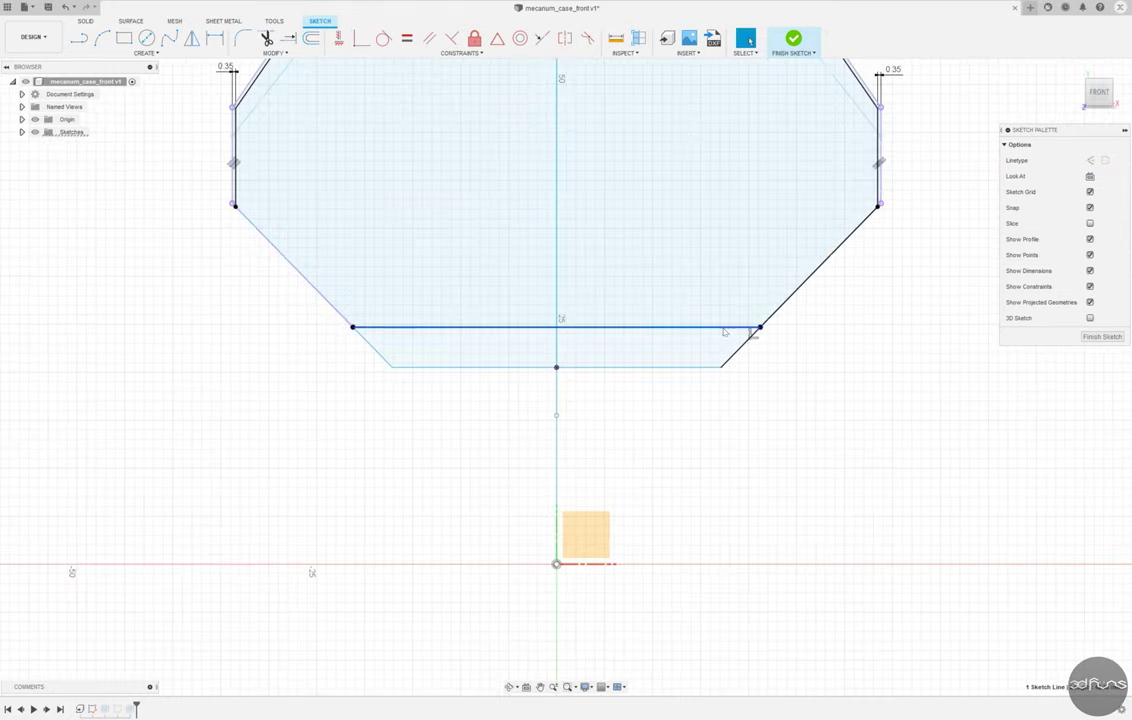
key("Delete")
scroll(700, 400, "down", 2)
scroll(430, 350, "up", 1)
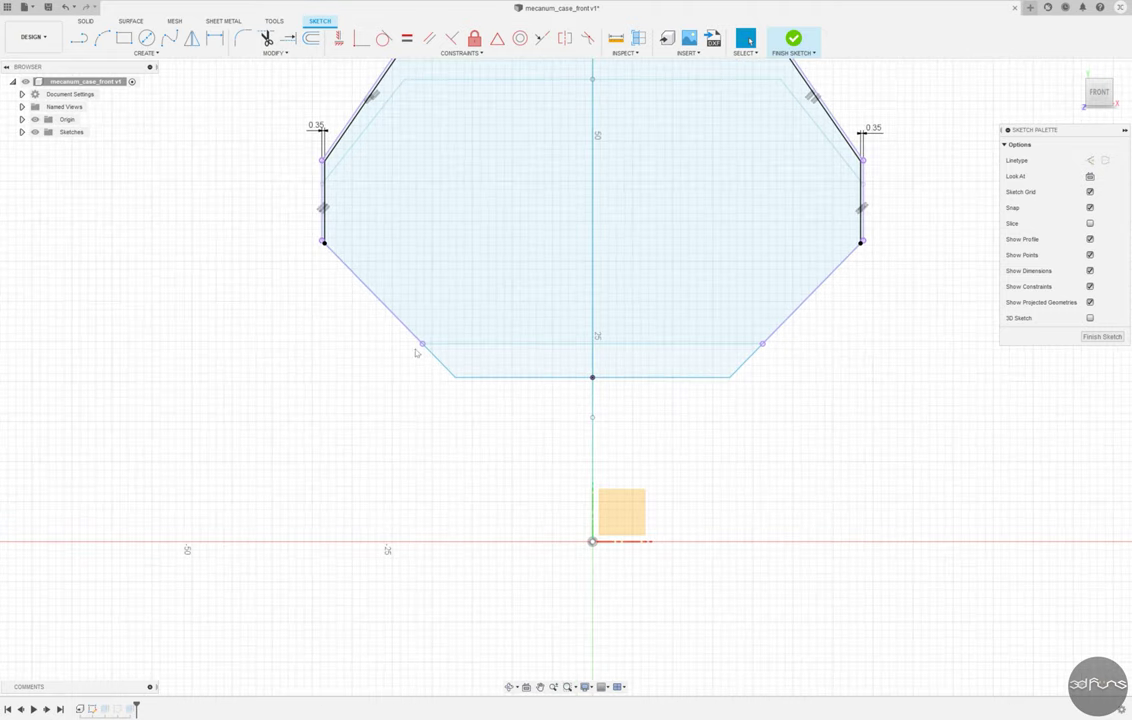
Cancel a stray arc, back out of a failed bottom-edge constraint, and finish the sketch.
left_click(79, 37)
left_click_drag(323, 241, 457, 380)
key("Escape")
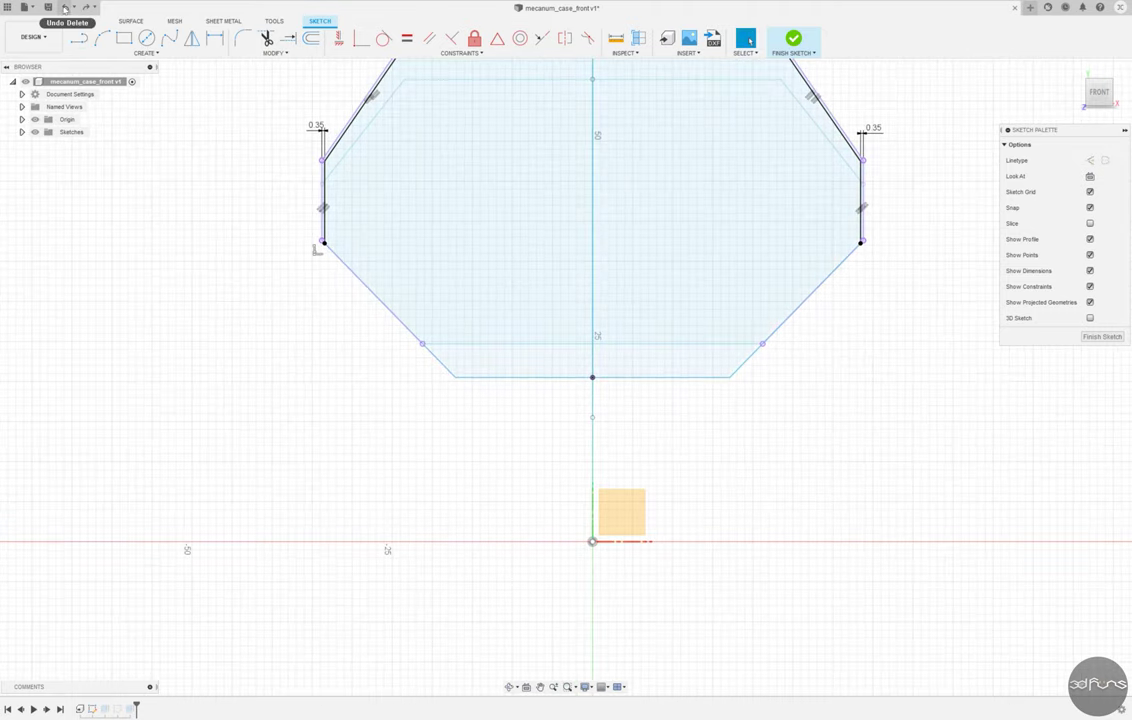
left_click(287, 40)
left_click(753, 363)
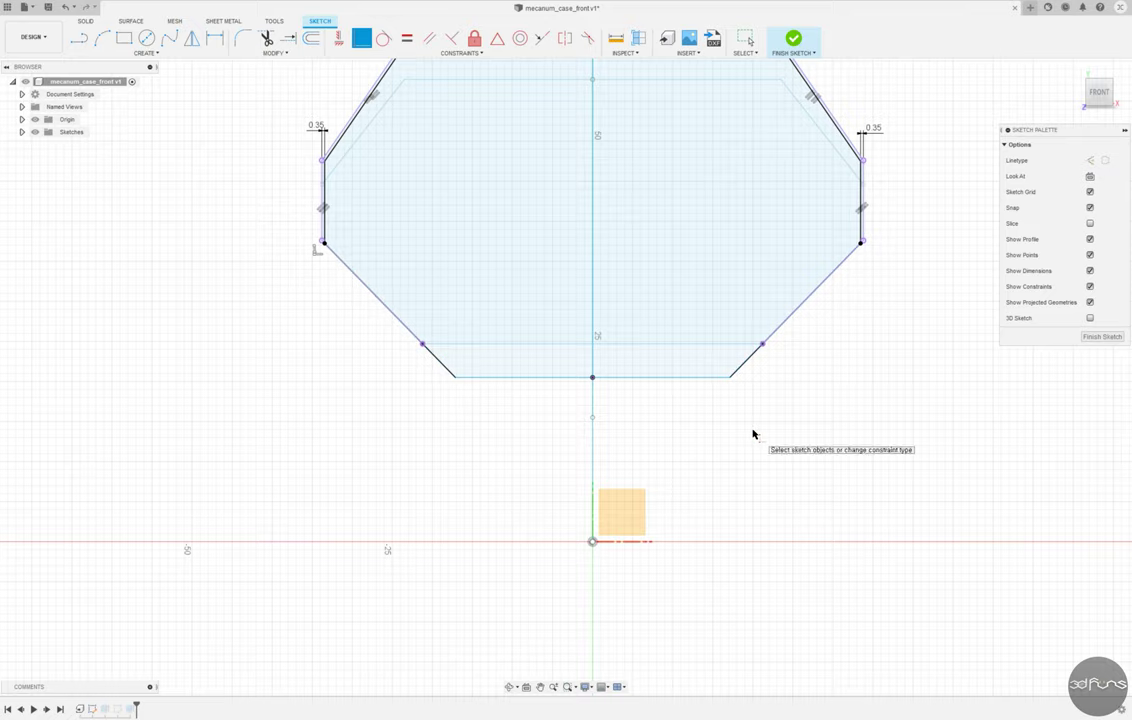
middle_click_drag(632, 407, 592, 381, "shift")
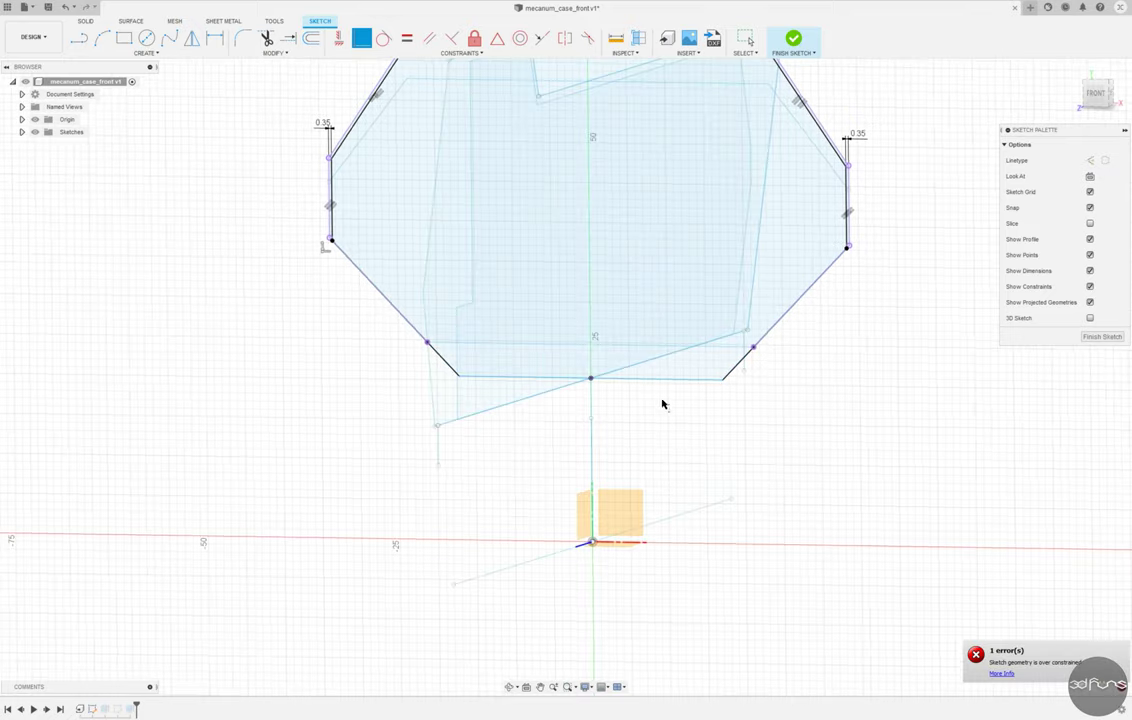
key("ctrl+z")
left_click(793, 40)
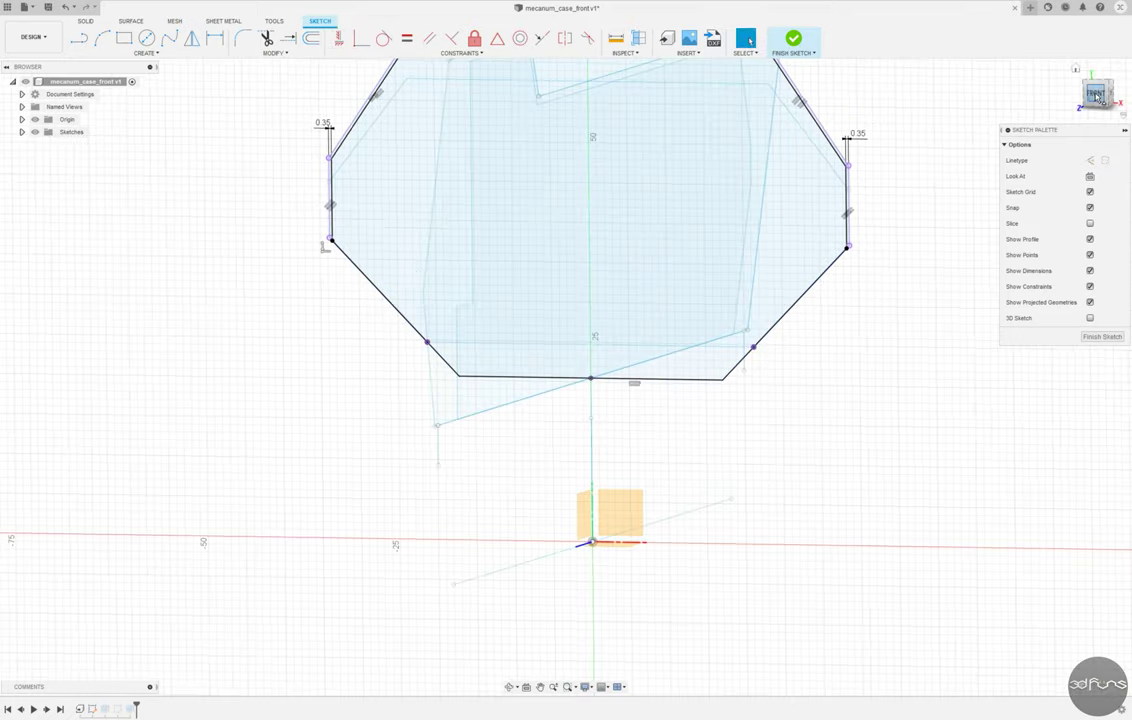
Reopen the side sketch, project a vertical body edge, and draw a stepped line below the body.
double_click(118, 709)
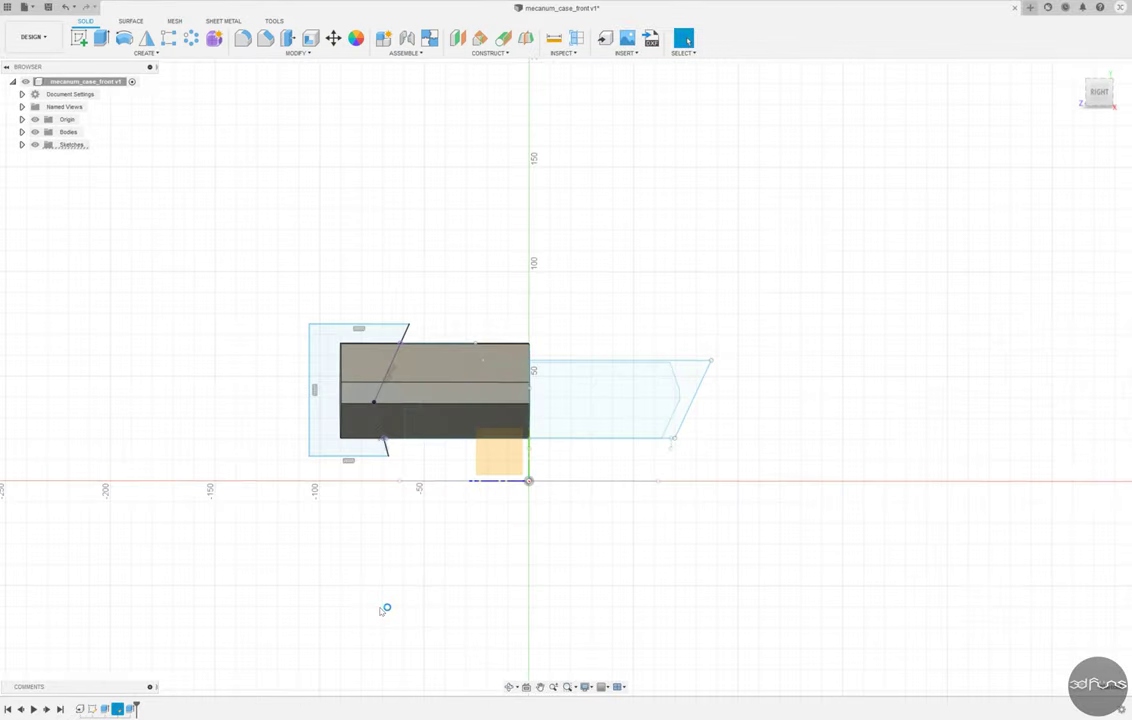
left_click(147, 53)
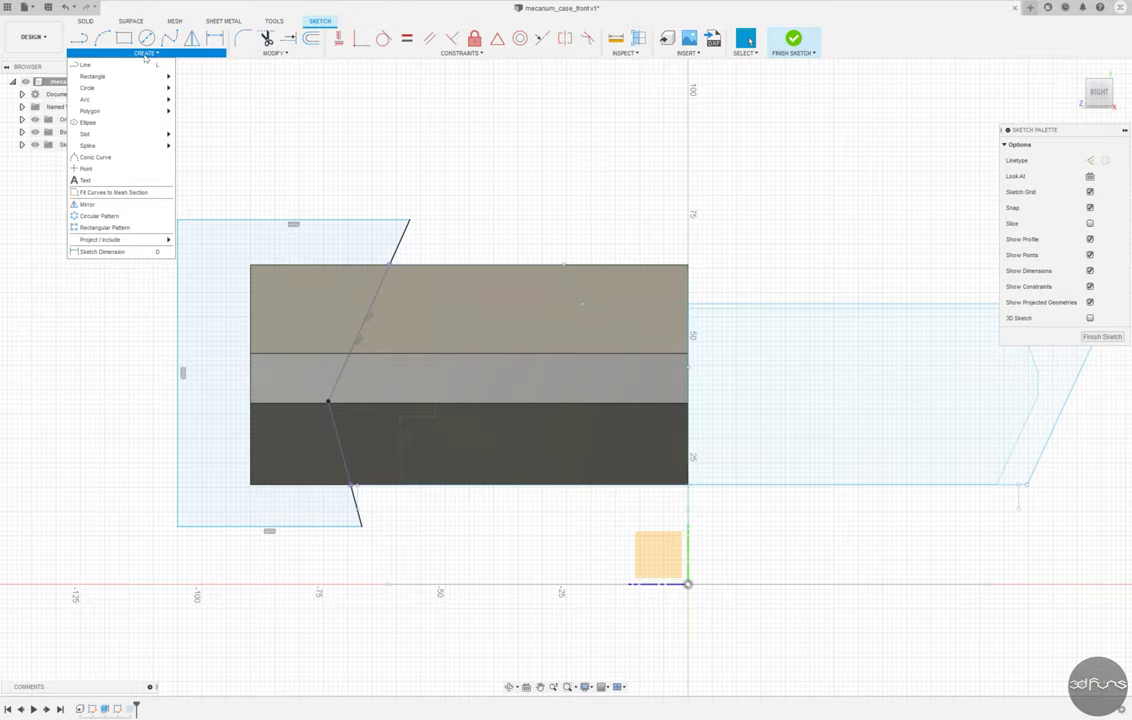
key("p")
left_click(436, 388)
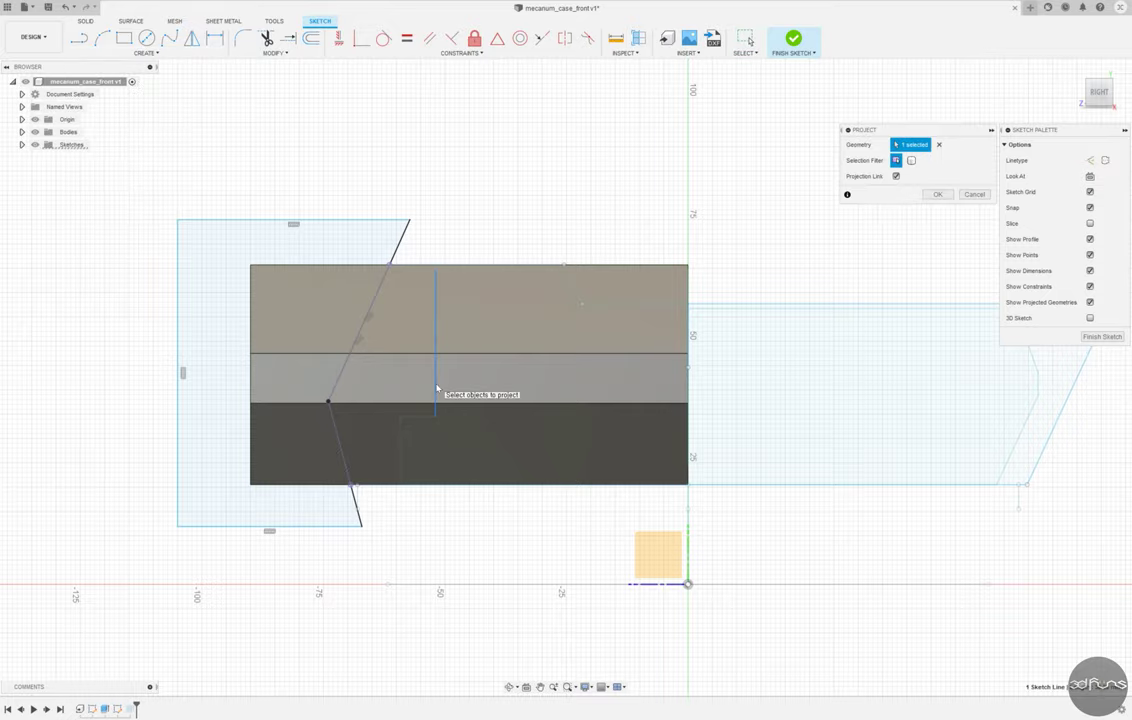
left_click(937, 194)
key("l")
scroll(402, 365, "up", 3)
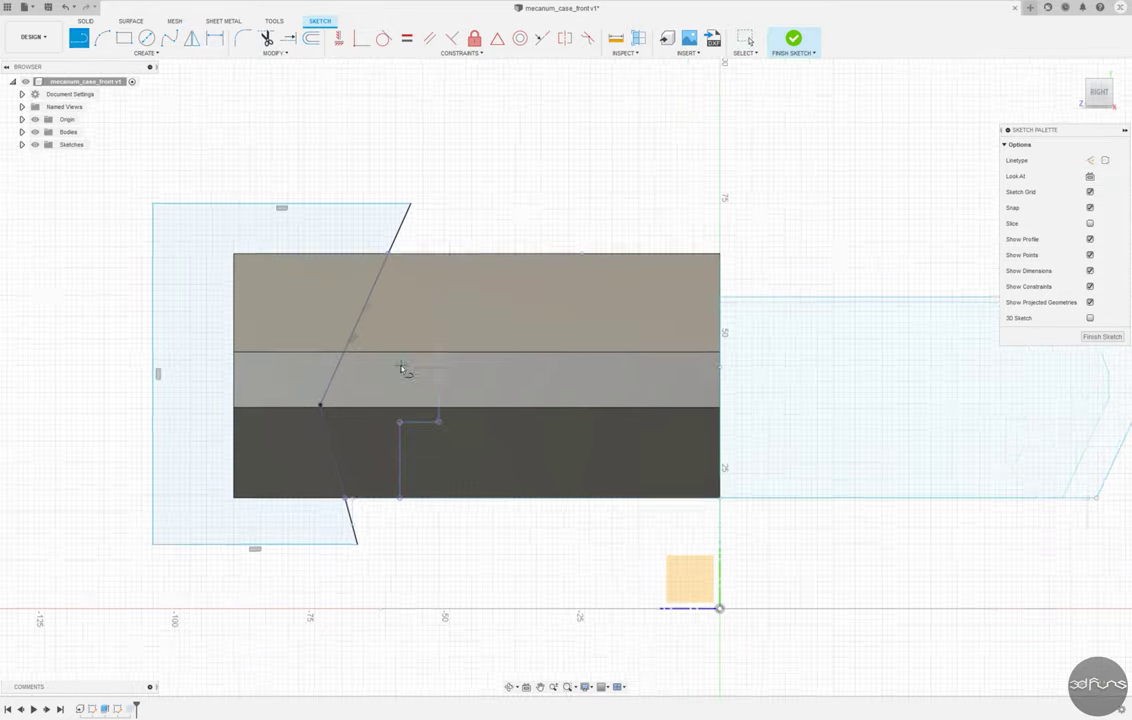
left_click(436, 433)
left_click(377, 433)
left_click(377, 663)
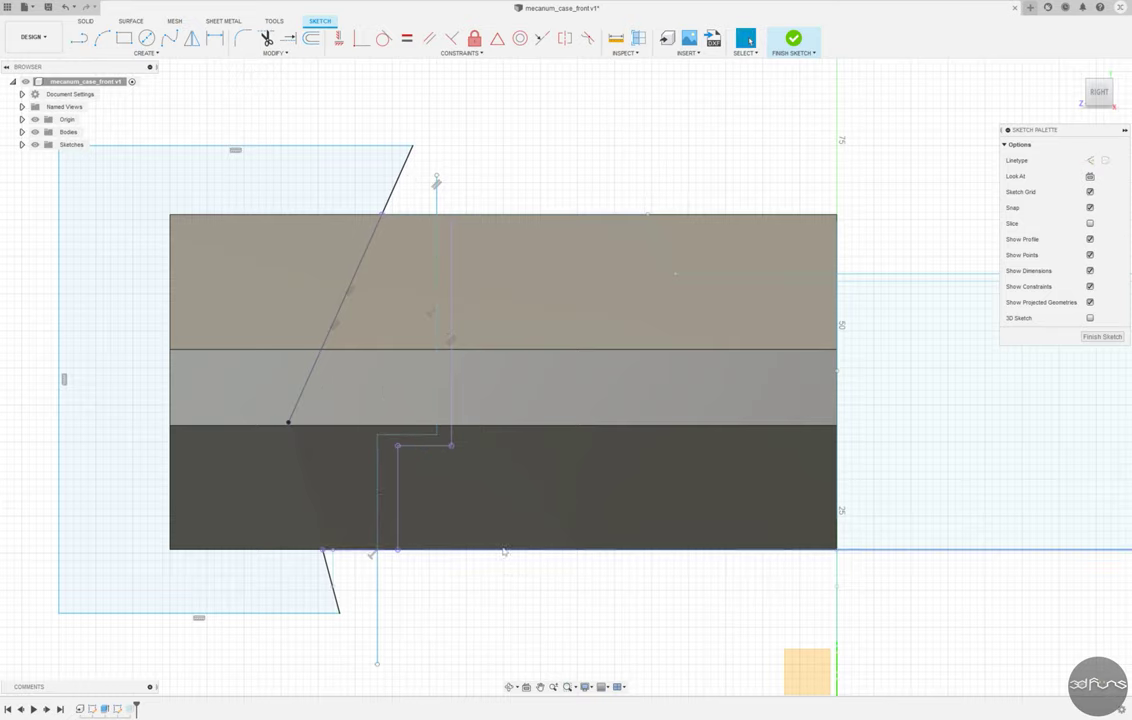
key("Escape")
Dimension the vertical and horizontal line offsets to 0.20.
left_click(214, 38)
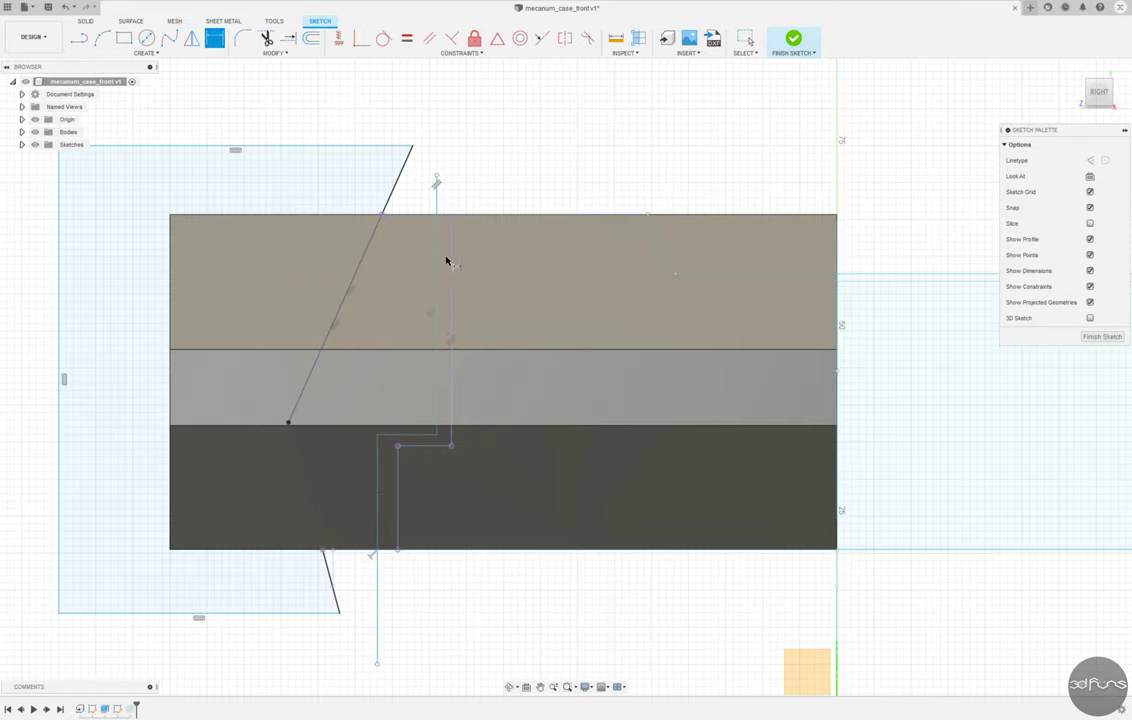
left_click(455, 145)
type("0.2")
key("Return")
left_click(419, 444)
left_click(490, 444)
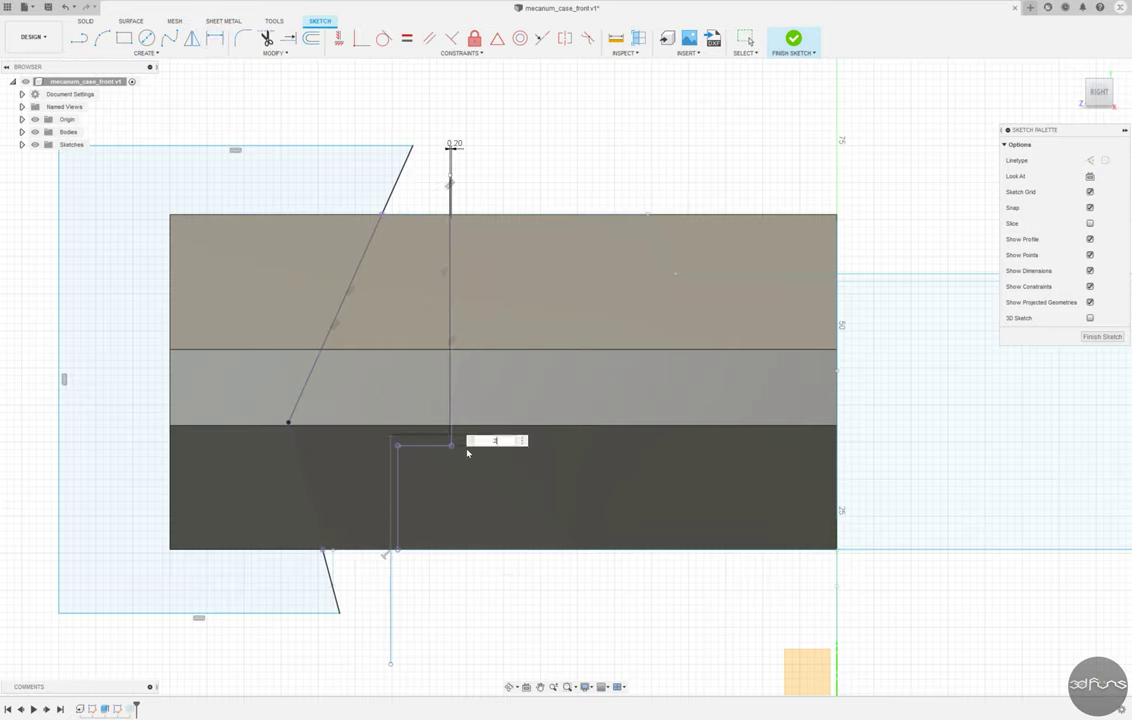
type("0.2")
key("Return")
left_click(397, 540)
Extend and trim the sketch lines to close the stepped rib outline.
left_click(288, 38)
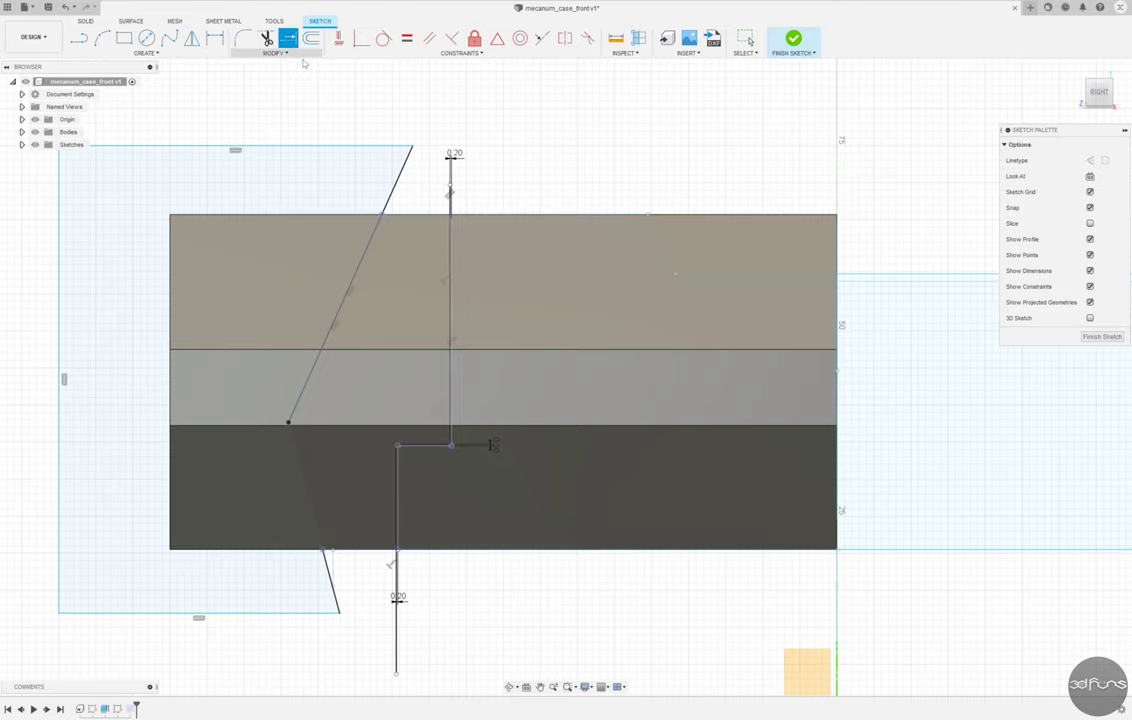
left_click(450, 198)
scroll(397, 639, "up", 1)
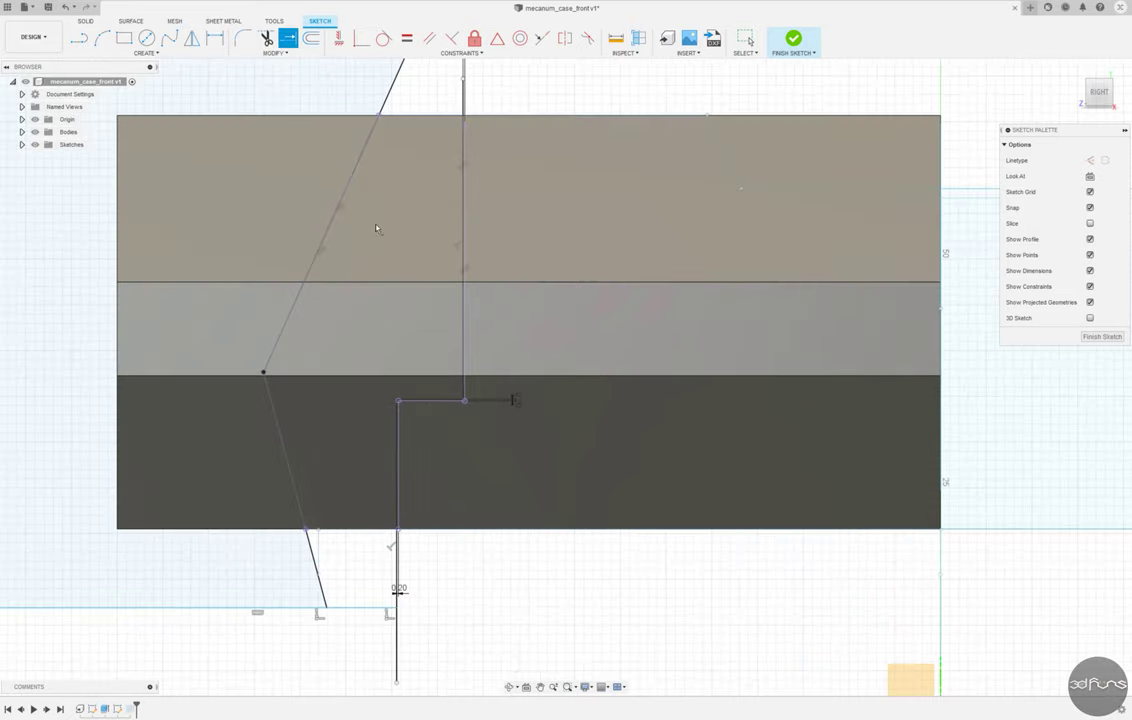
scroll(376, 232, "down", 2)
left_click(266, 38)
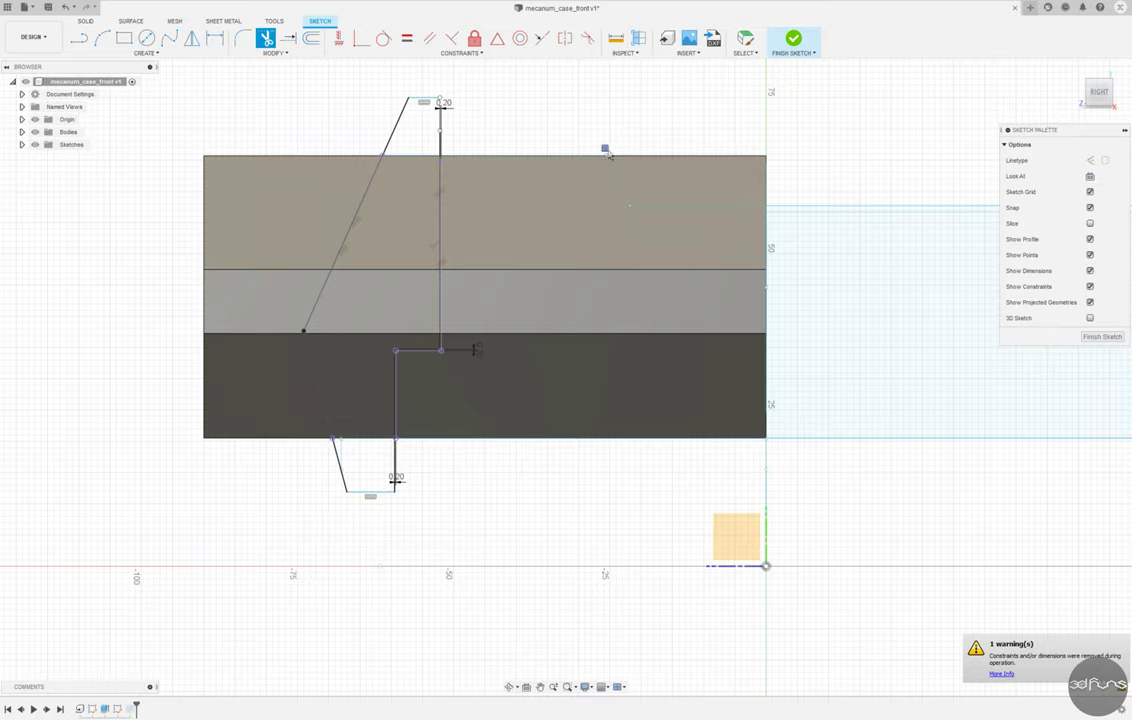
scroll(455, 110, "up", 3)
left_click(288, 38)
scroll(500, 215, "down", 3)
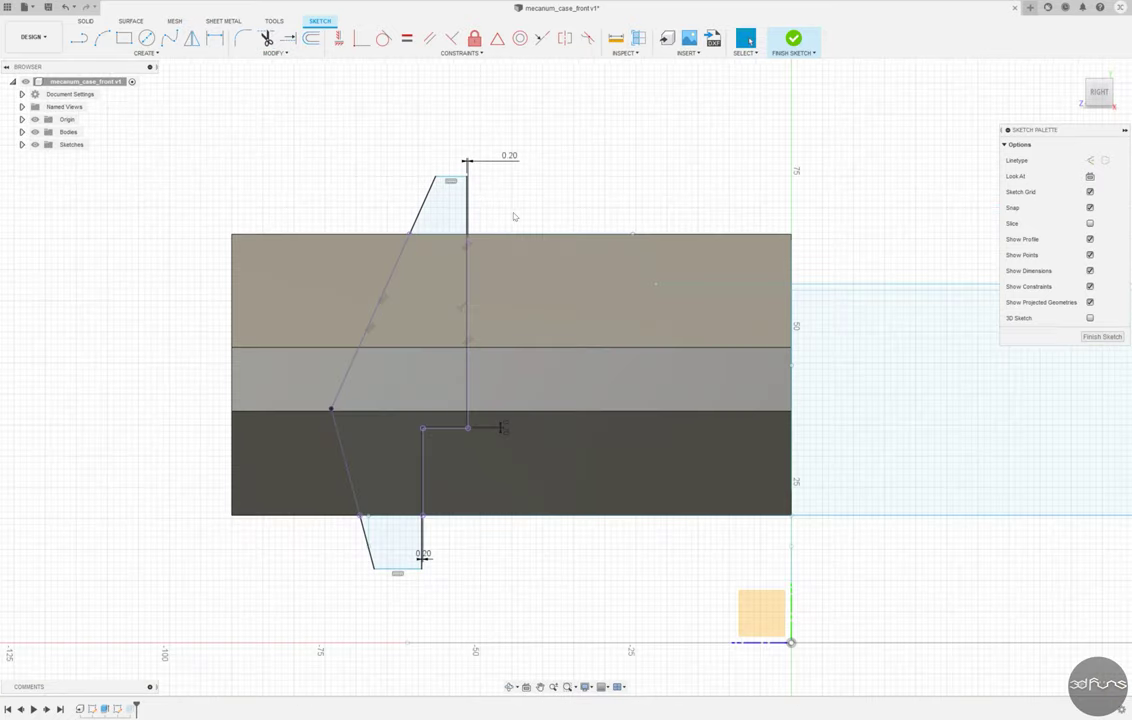
Dimension the top and bottom tab heights to 5 mm from the body edges.
key("d")
left_click(455, 234)
left_click(442, 178)
left_click(522, 206)
type("5")
key("Return")
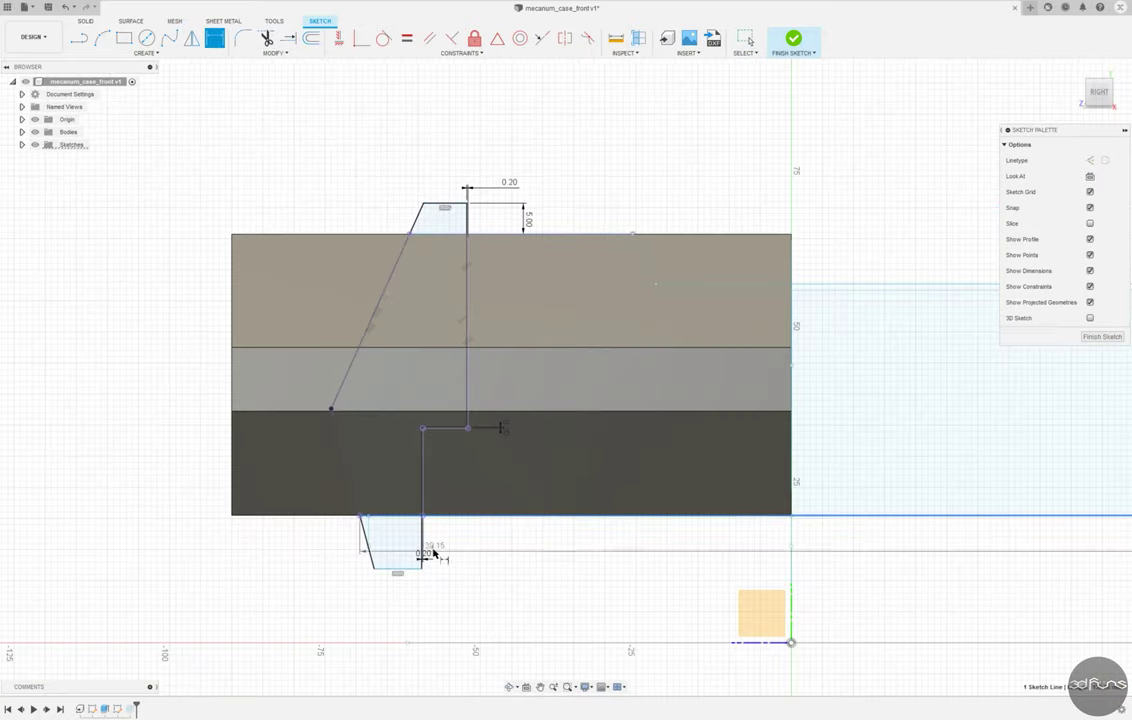
left_click(493, 546)
type("5.01127")
key("Return")
scroll(596, 465, "down", 2)
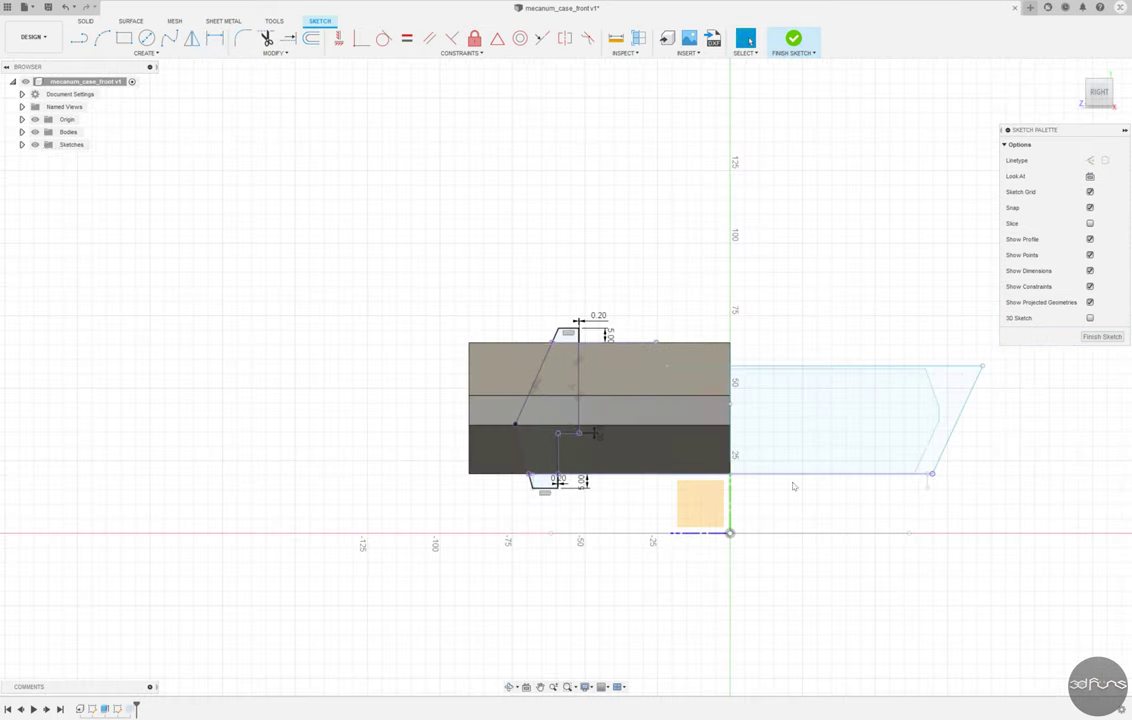
Intersect-extrude the three rib profiles symmetrically by 100 mm, then start a new design.
key("e")
left_click(1066, 275)
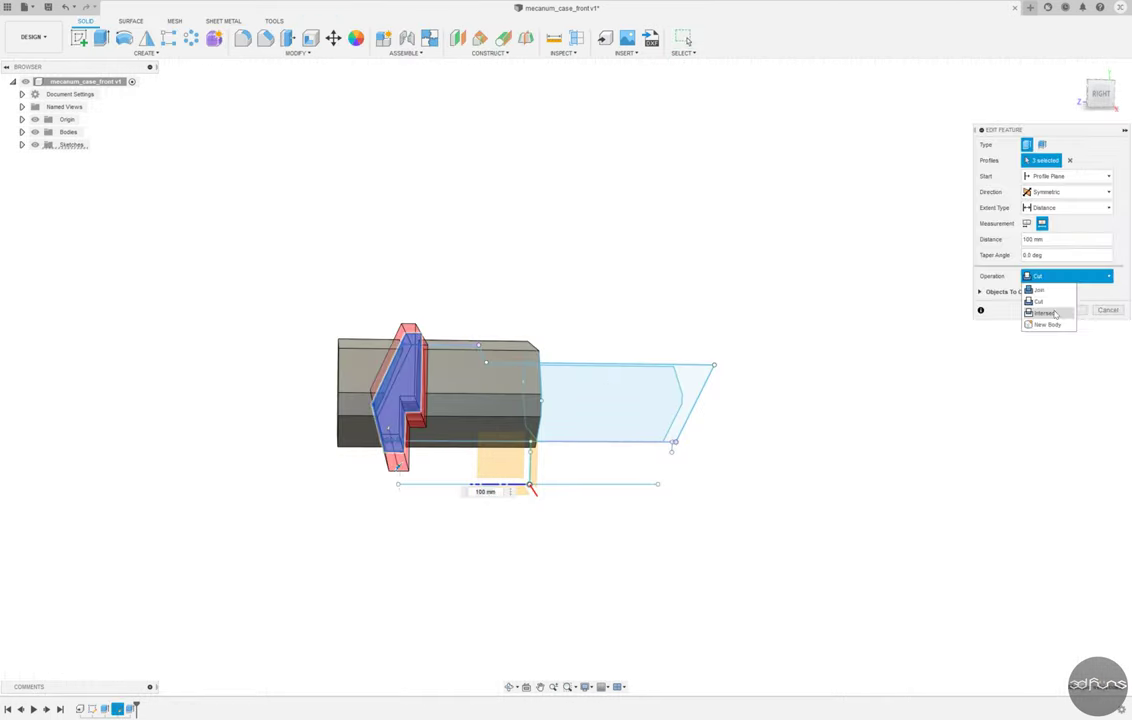
left_click(1040, 313)
key("Return")
mouse_move(798, 245)
middle_mouse_down("shift")
mouse_move(663, 204)
mouse_move(490, 280)
middle_mouse_up("shift")
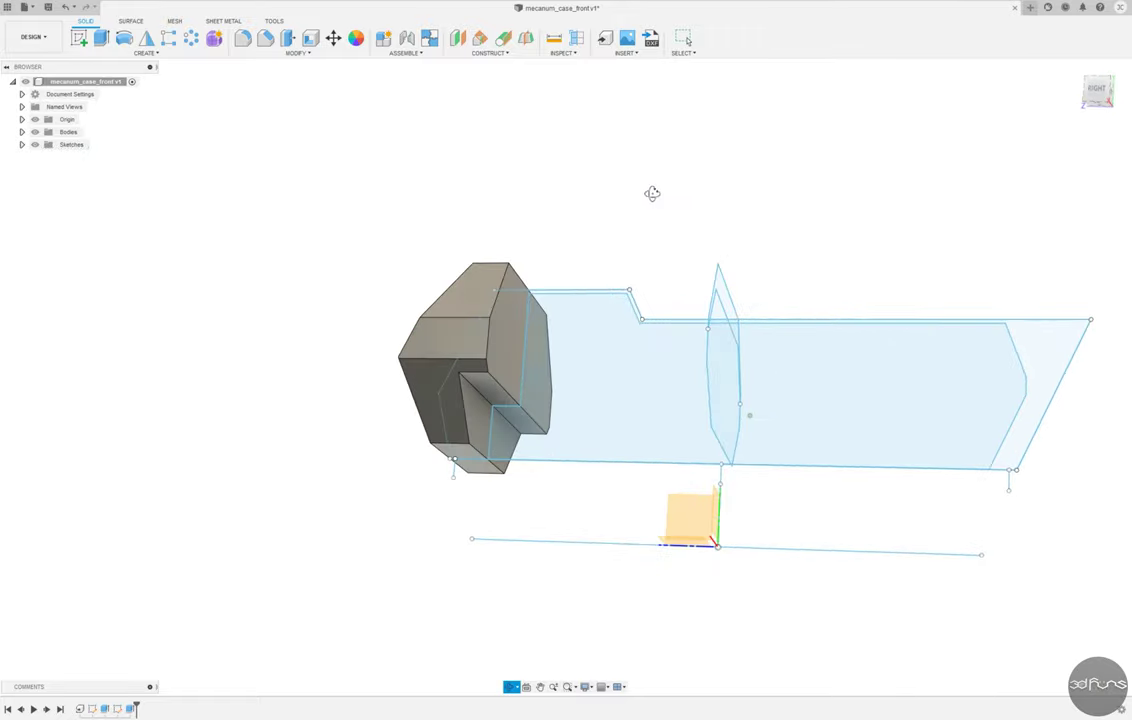
middle_click_drag(321, 327, 255, 338, "shift")
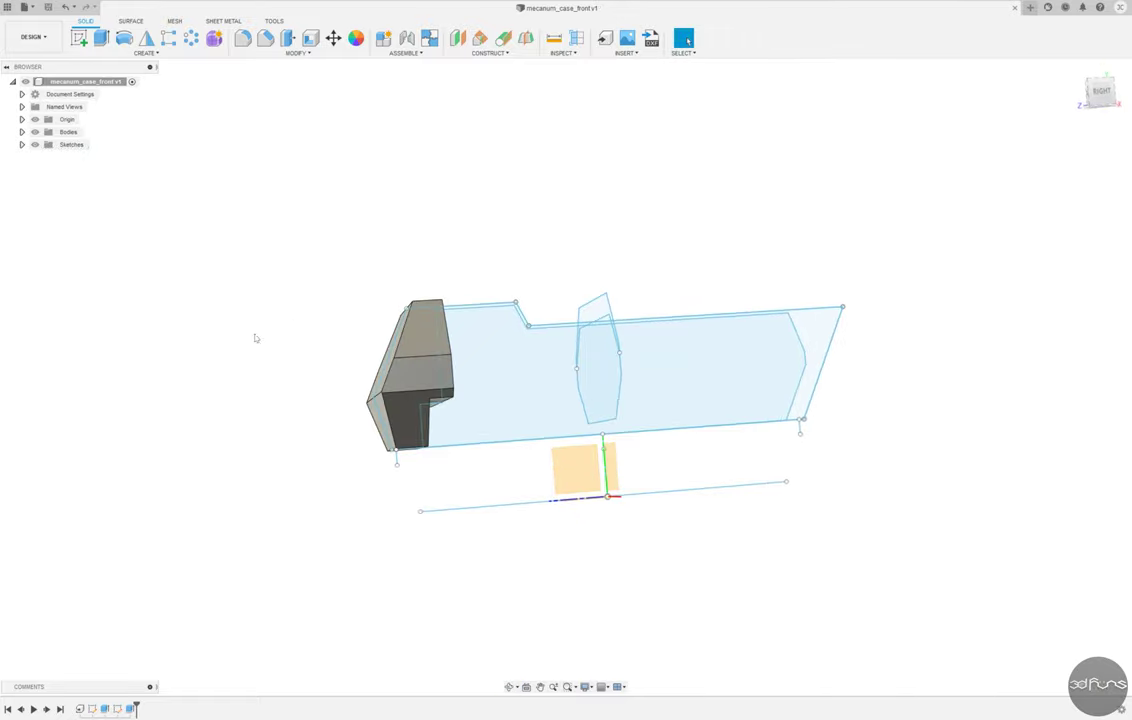
left_click(24, 7)
left_click(52, 21)
Save the new design as mecanum_assy_total.
key("ctrl+s")
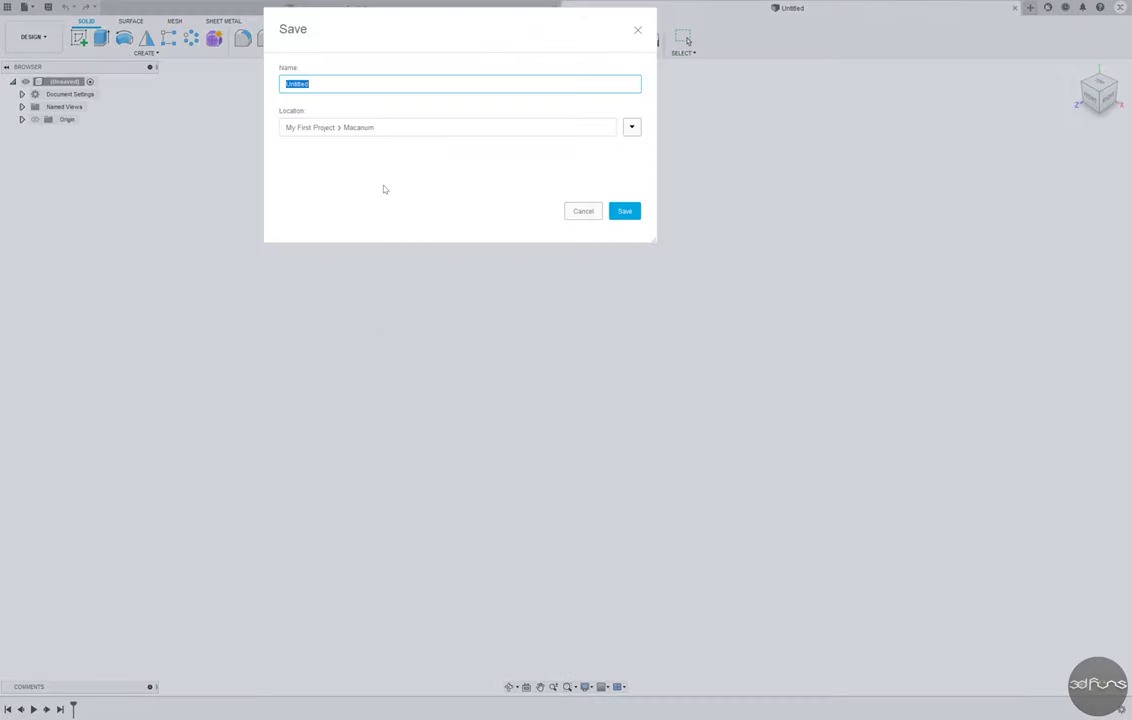
type("mecanum_as")
type("sy_total")
key("Return")
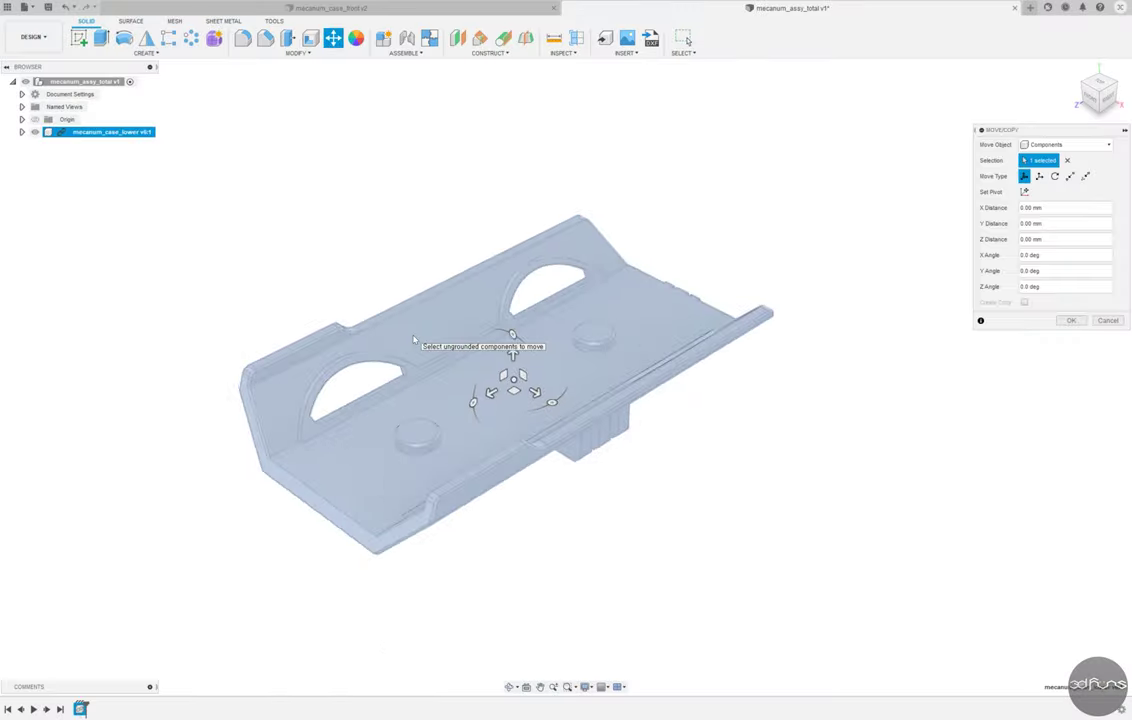
Place the inserted lower, base, top and front case components and save the assembly.
key("Return")
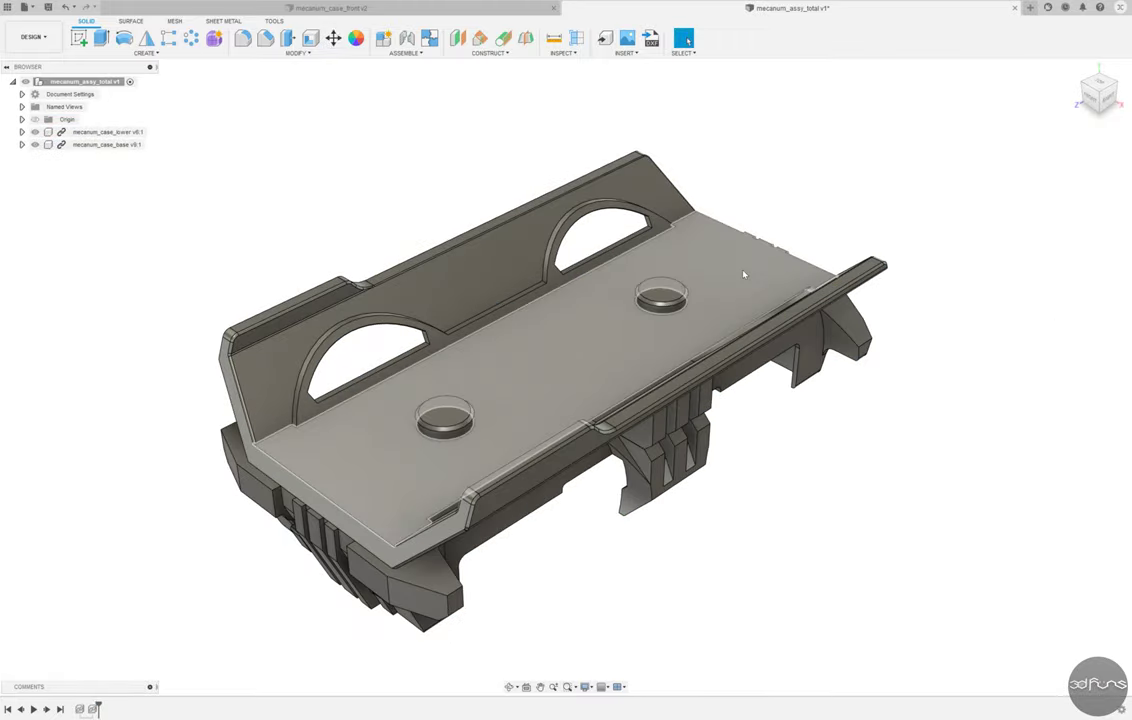
key("Return")
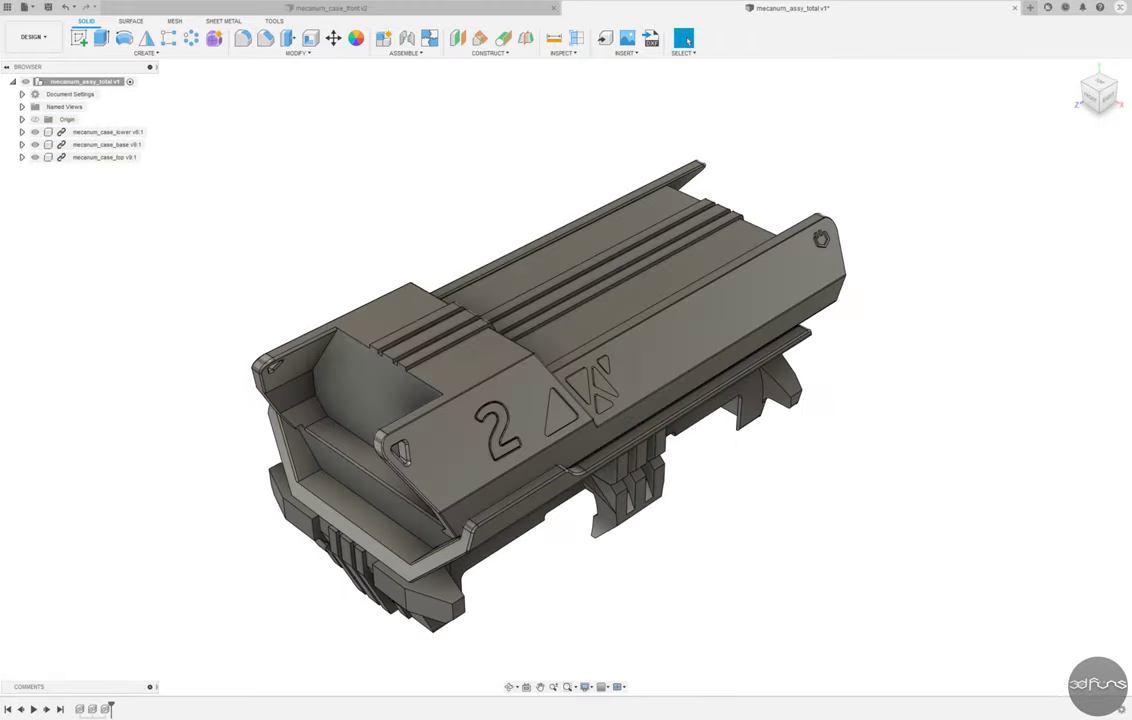
key("Return")
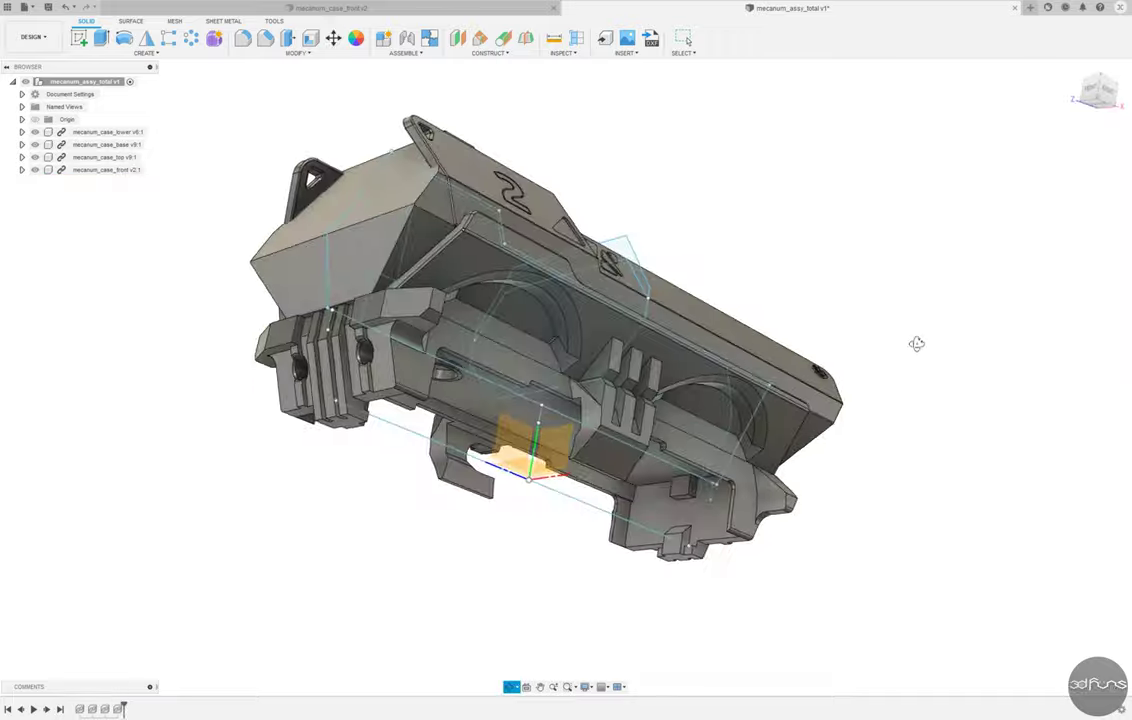
mouse_move(917, 341)
middle_mouse_down("shift")
mouse_move(955, 392)
mouse_move(963, 374)
mouse_move(953, 361)
mouse_move(728, 339)
mouse_move(785, 380)
mouse_move(725, 341)
mouse_move(858, 323)
mouse_move(336, 184)
middle_mouse_up("shift")
key("ctrl+s")
key("Return")
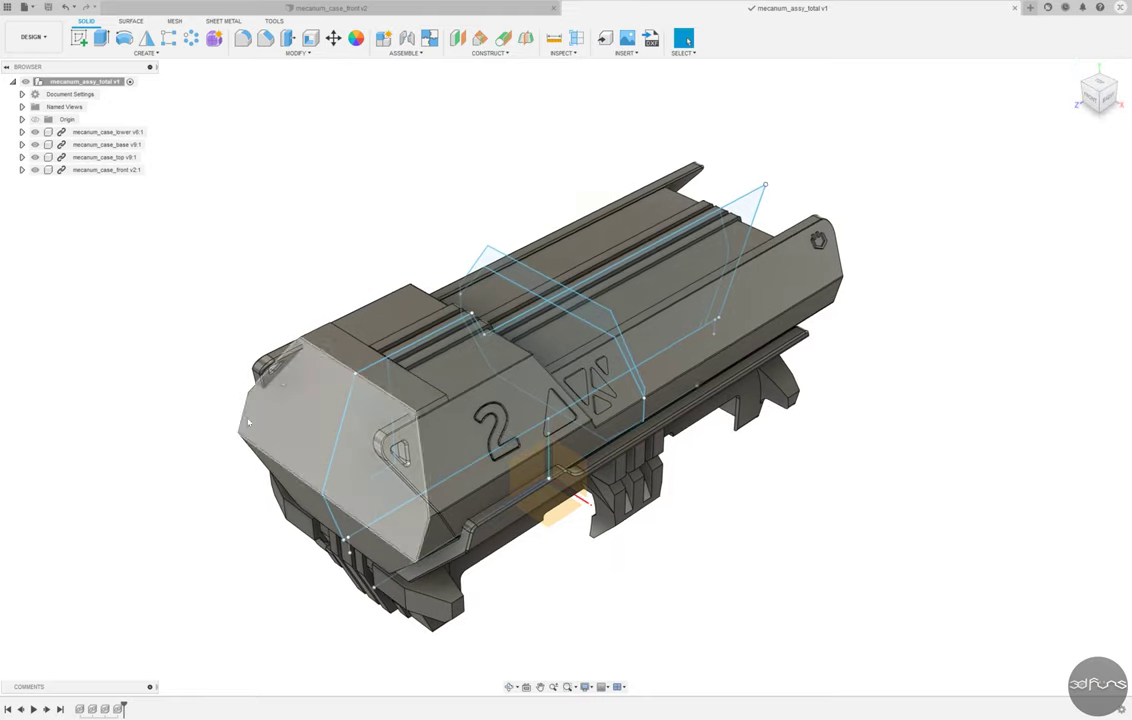
scroll(244, 536, "up", 2)
mouse_move(244, 536)
middle_mouse_down("shift")
mouse_move(222, 480)
mouse_move(451, 100)
middle_mouse_up("shift")
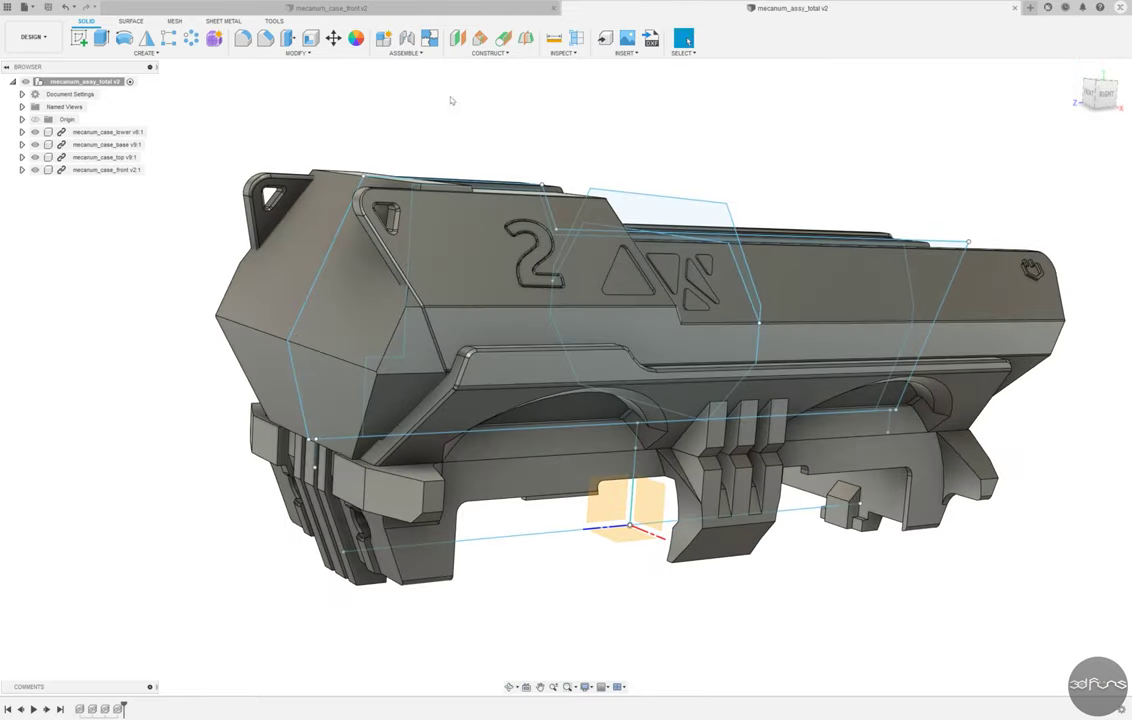
Insert the mecanum_skel skeleton as a fifth component and view the assembly from the side.
left_click(22, 107)
left_click(22, 107)
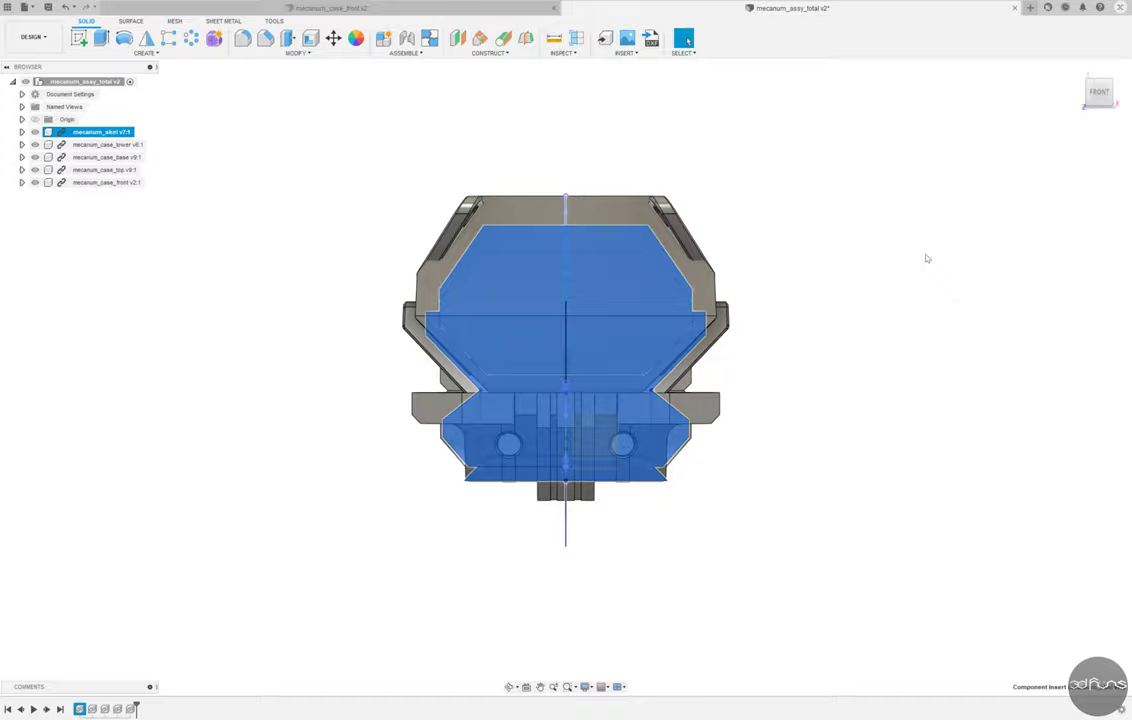
scroll(926, 259, "up", 3)
scroll(905, 250, "up", 2)
scroll(894, 245, "down", 3)
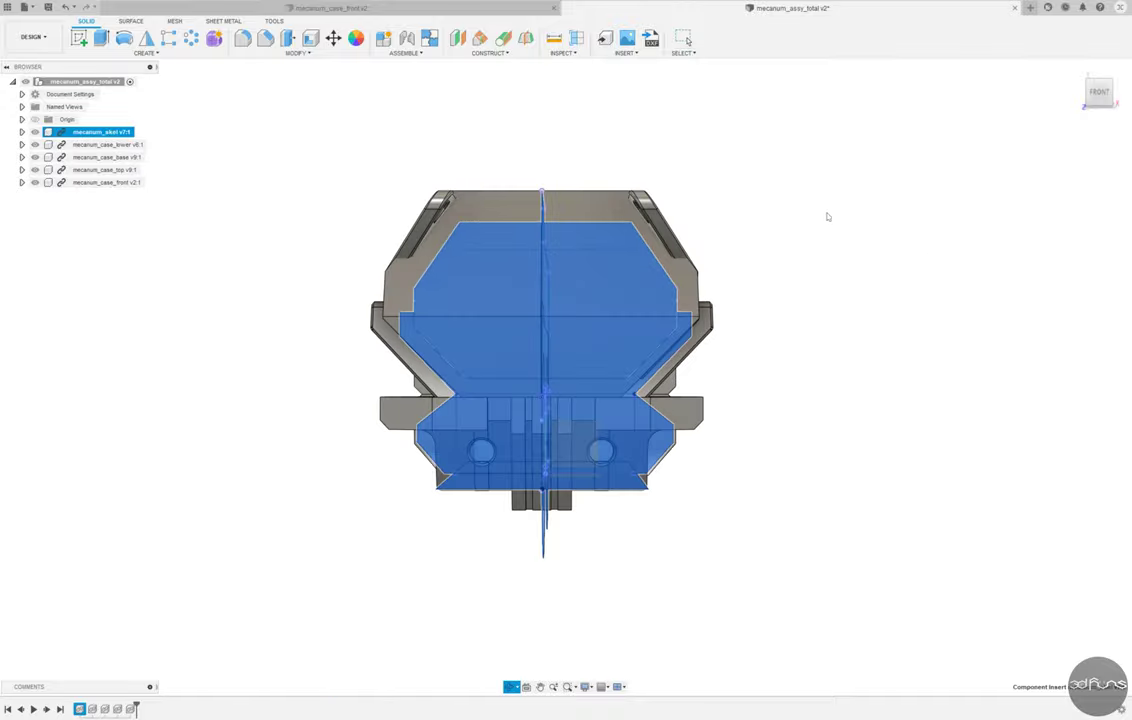
mouse_move(826, 215)
middle_mouse_down("shift")
mouse_move(743, 217)
mouse_move(829, 227)
mouse_move(859, 253)
mouse_move(580, 189)
middle_mouse_up("shift")
left_click(859, 222)
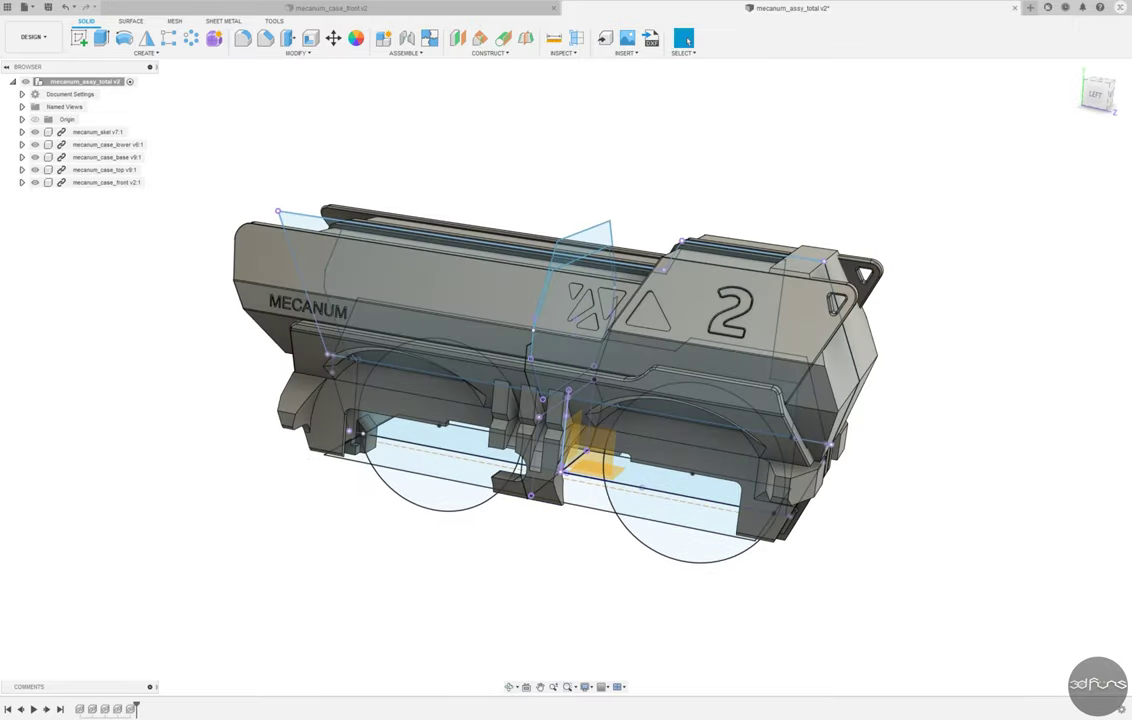
Open mecanum_case_front and change the hexagon sketch chamfer offsets to 3.35 and the bottom offset to 0.3.
right_click(96, 183)
left_click(101, 331)
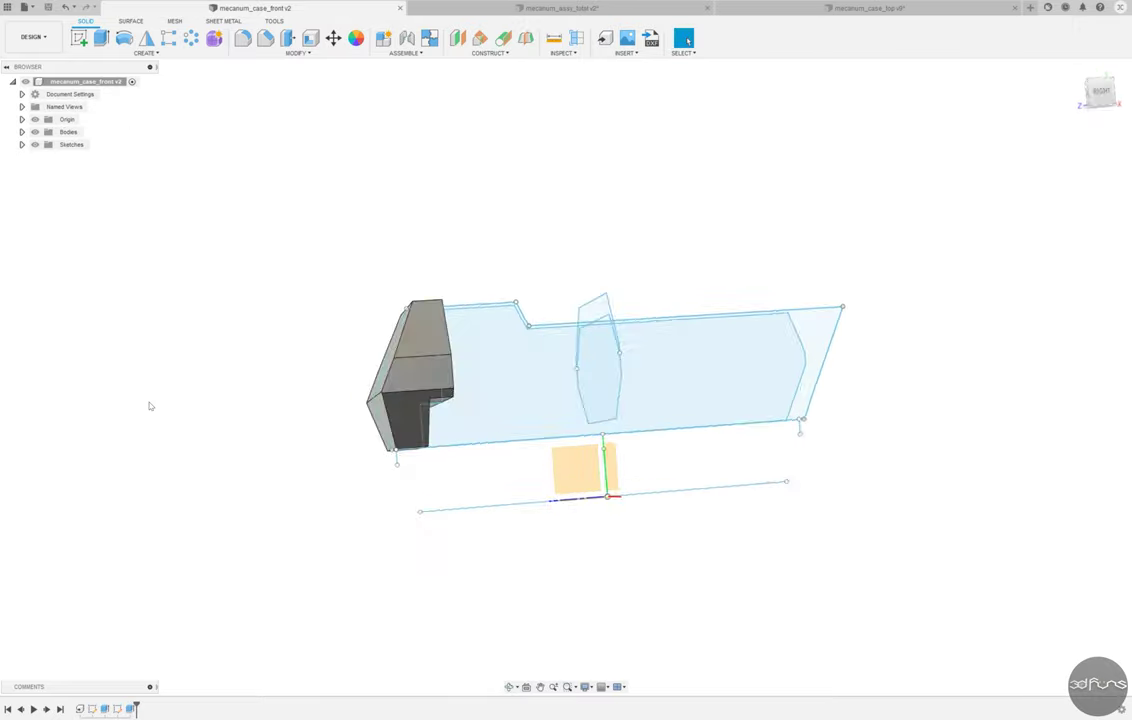
double_click(598, 360)
scroll(691, 233, "up", 3)
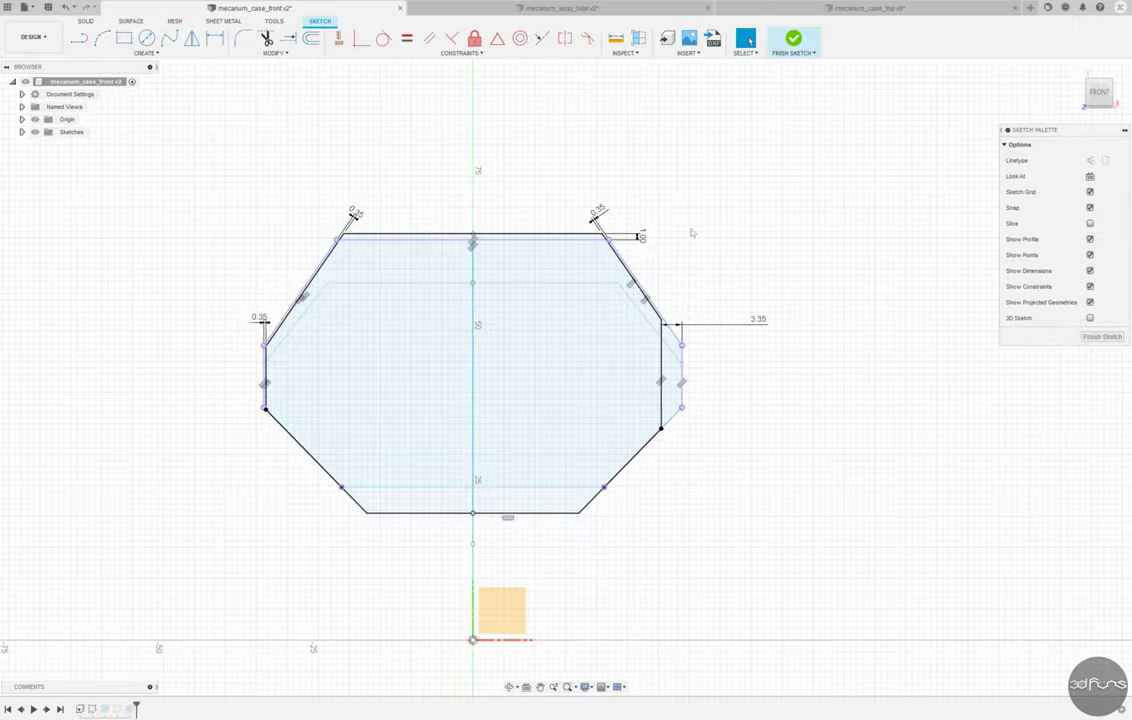
key("Return")
key("Return")
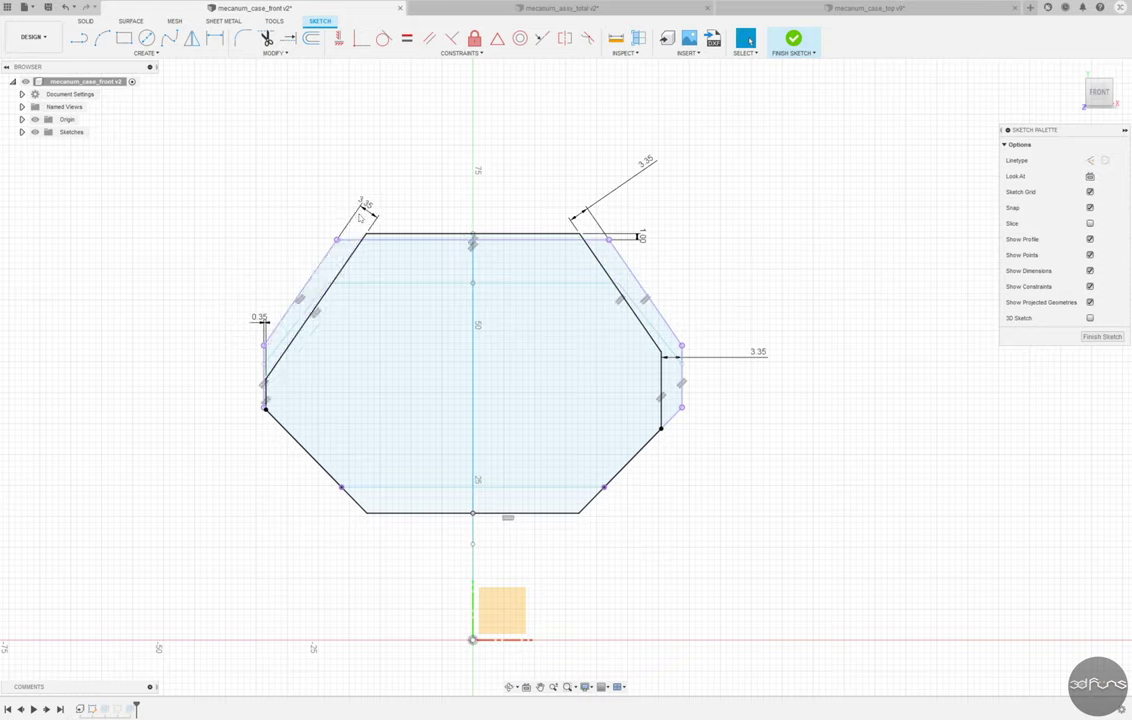
type("3.35")
key("Return")
left_click(420, 504)
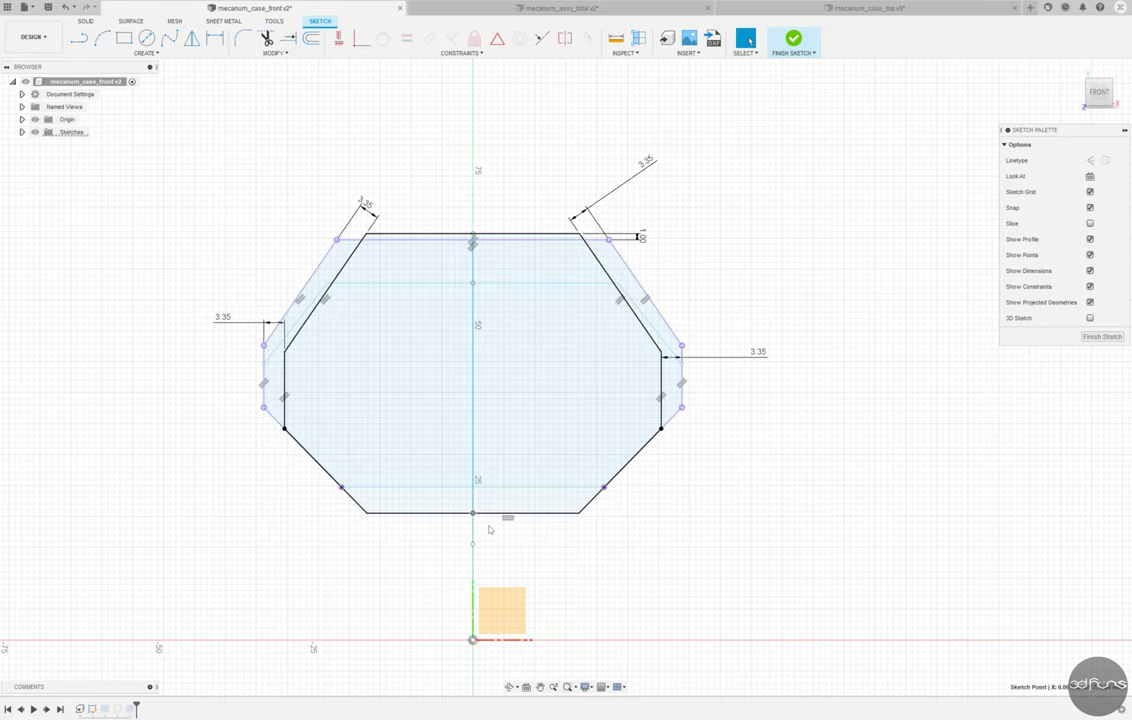
left_click(474, 510)
left_click(622, 513)
type("0.3")
key("Return")
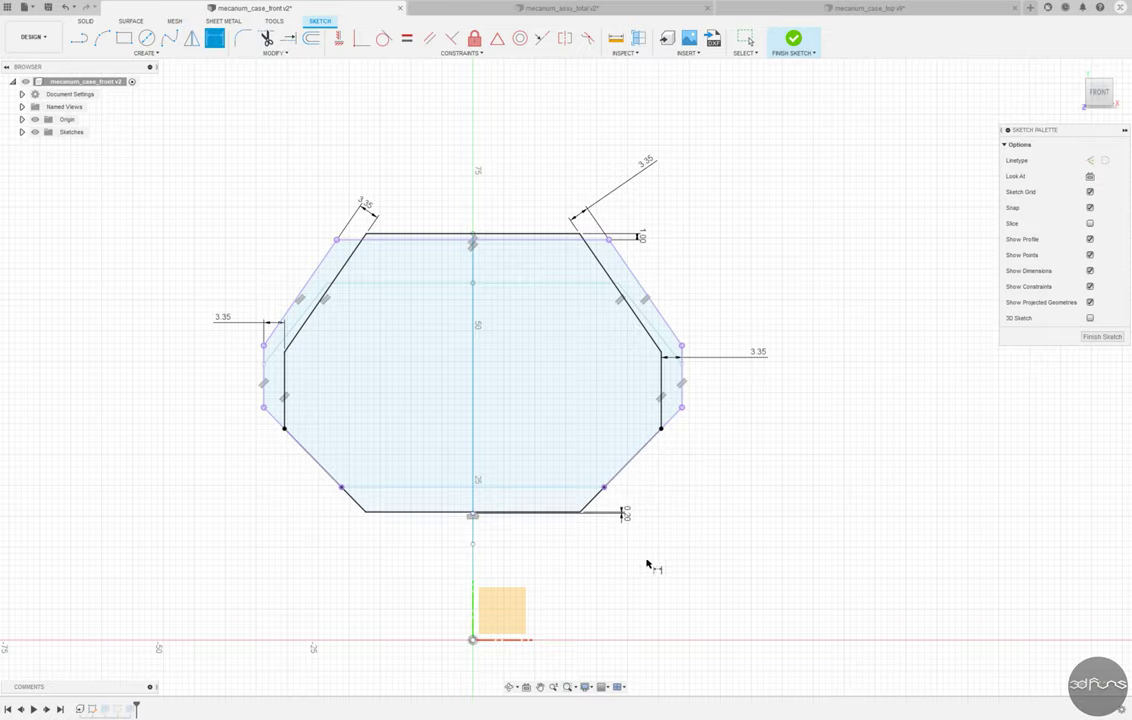
Finish the sketch, save the front part, and return to the mecanum_assy_total assembly.
left_click(793, 40)
mouse_move(399, 190)
middle_mouse_down("shift")
mouse_move(341, 389)
mouse_move(126, 109)
middle_mouse_up("shift")
key("ctrl+s")
left_click(466, 376)
left_click(597, 8)
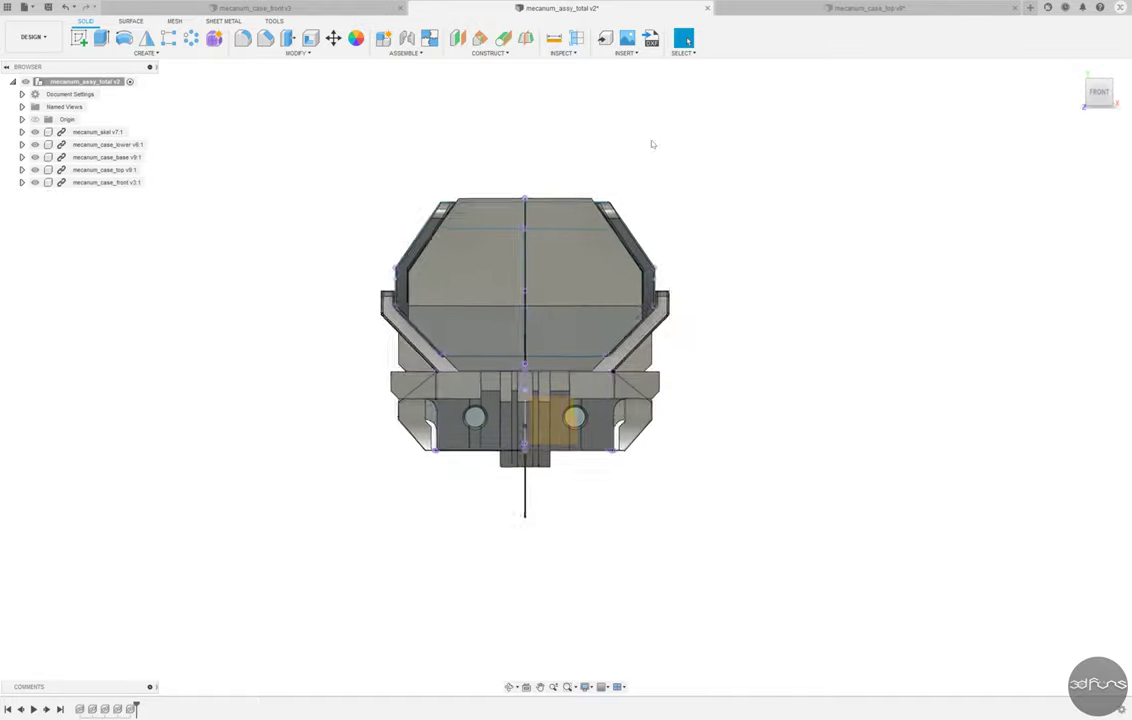
Orbit and zoom around the assembly to inspect the updated front part from underneath, top-front and isometric views.
scroll(462, 306, "up", 5)
scroll(251, 593, "up", 3)
scroll(414, 548, "down", 5)
scroll(414, 548, "down", 5)
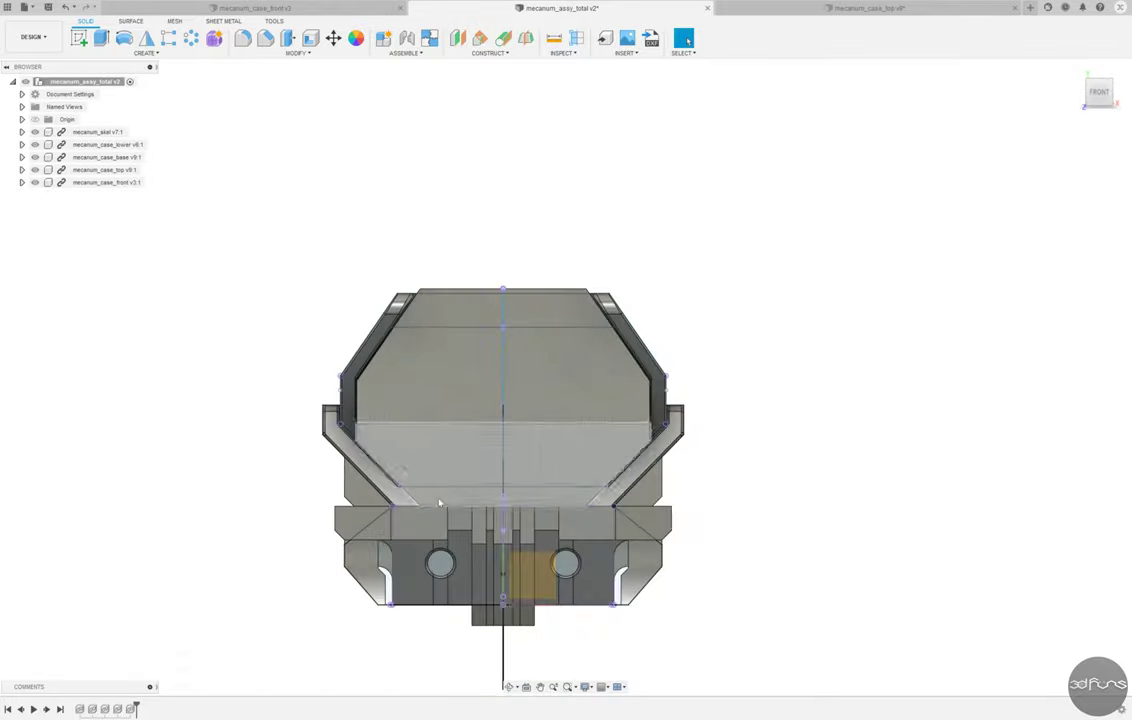
middle_click_drag(505, 600, 300, 400, "shift")
left_click(35, 132)
middle_click_drag(417, 215, 407, 230, "shift")
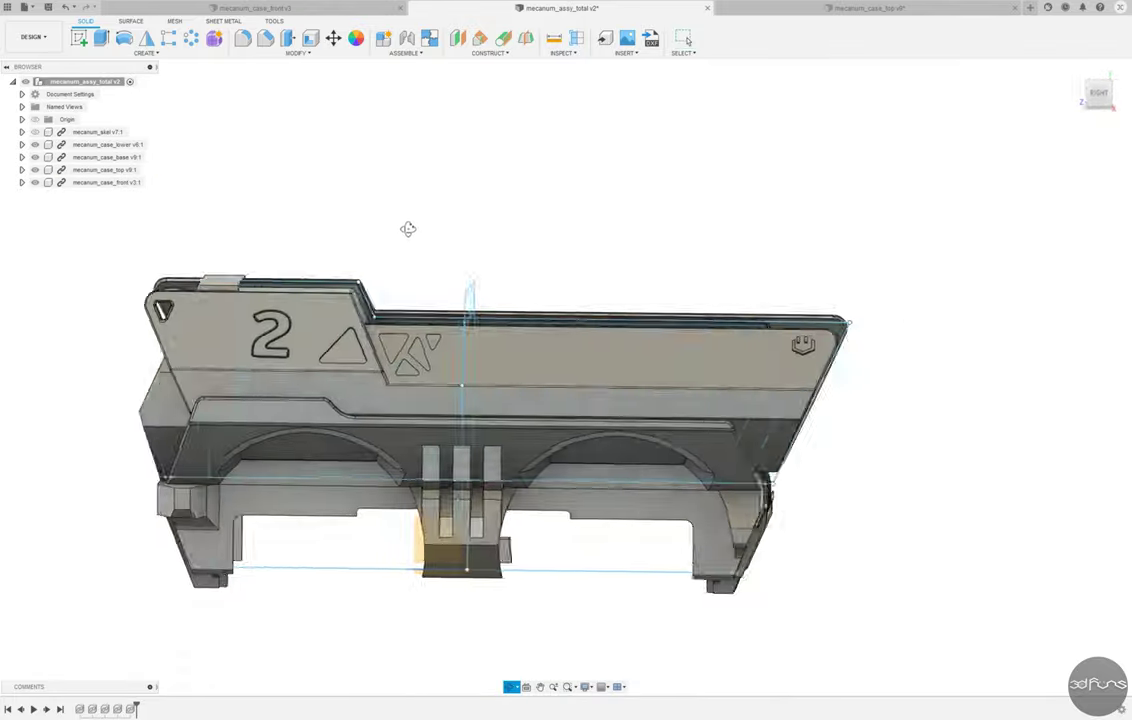
scroll(182, 405, "up", 5)
scroll(160, 300, "down", 5)
middle_click_drag(275, 308, 338, 226, "shift")
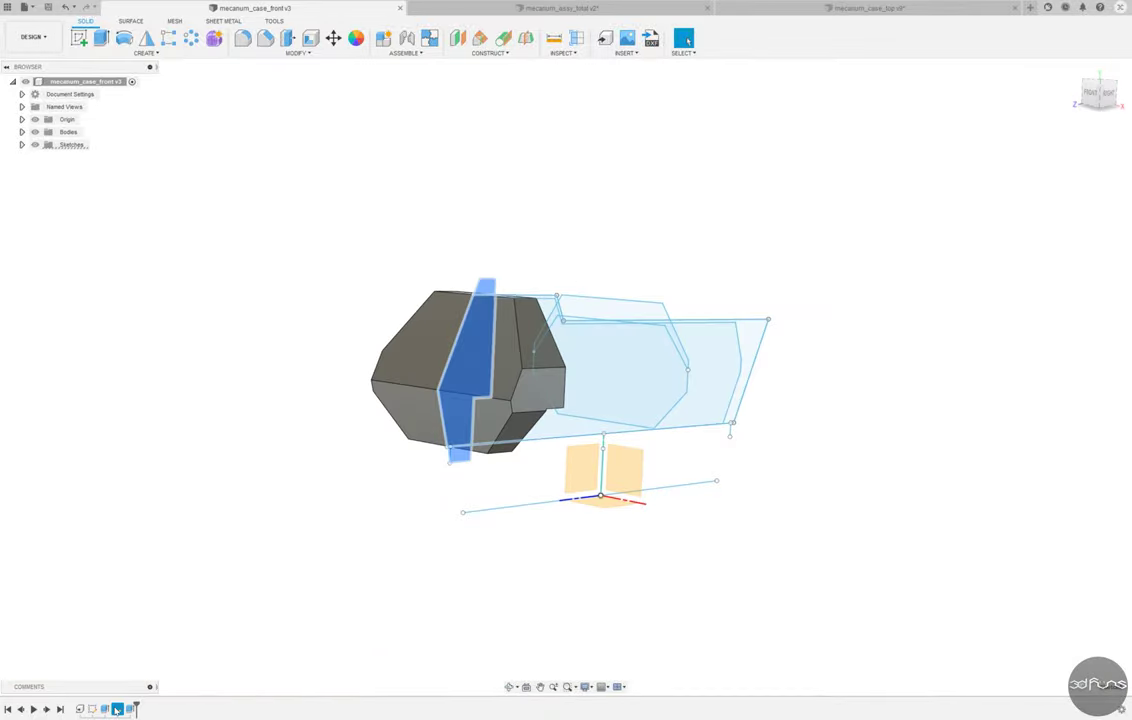
Add the 52.20 overall dimension as a driven reference dimension and finish the side sketch.
left_click(214, 43)
scroll(498, 353, "down", 2)
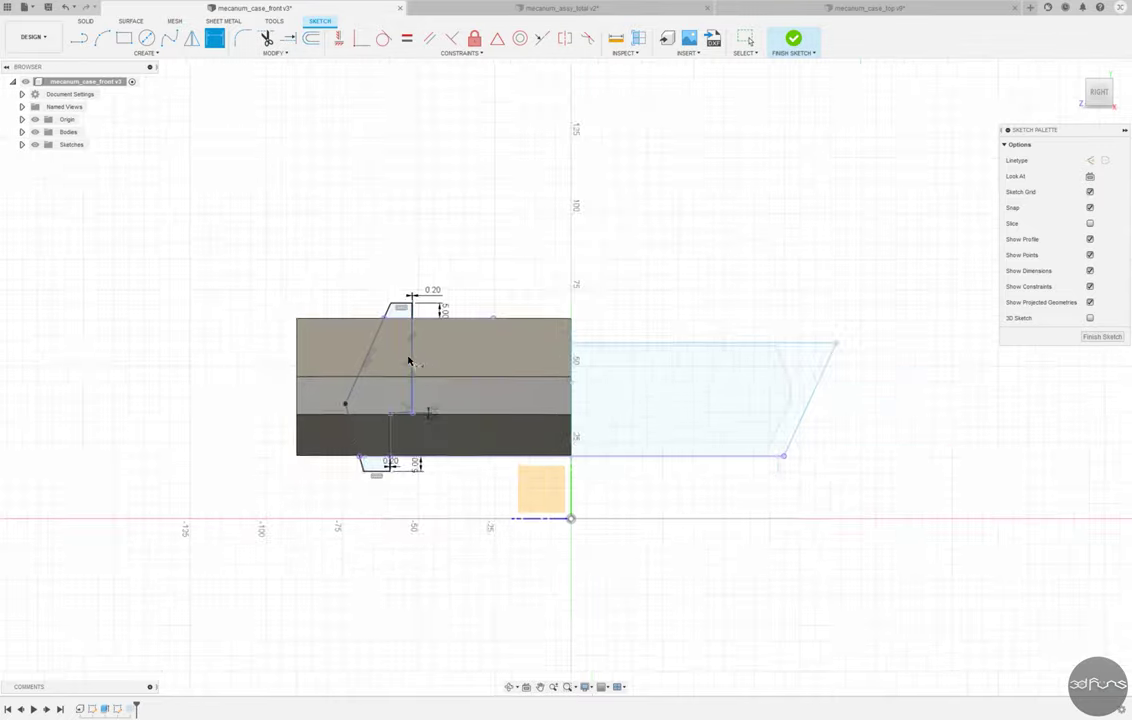
scroll(430, 412, "up", 5)
left_click(404, 400)
scroll(584, 560, "down", 4)
left_click(468, 214)
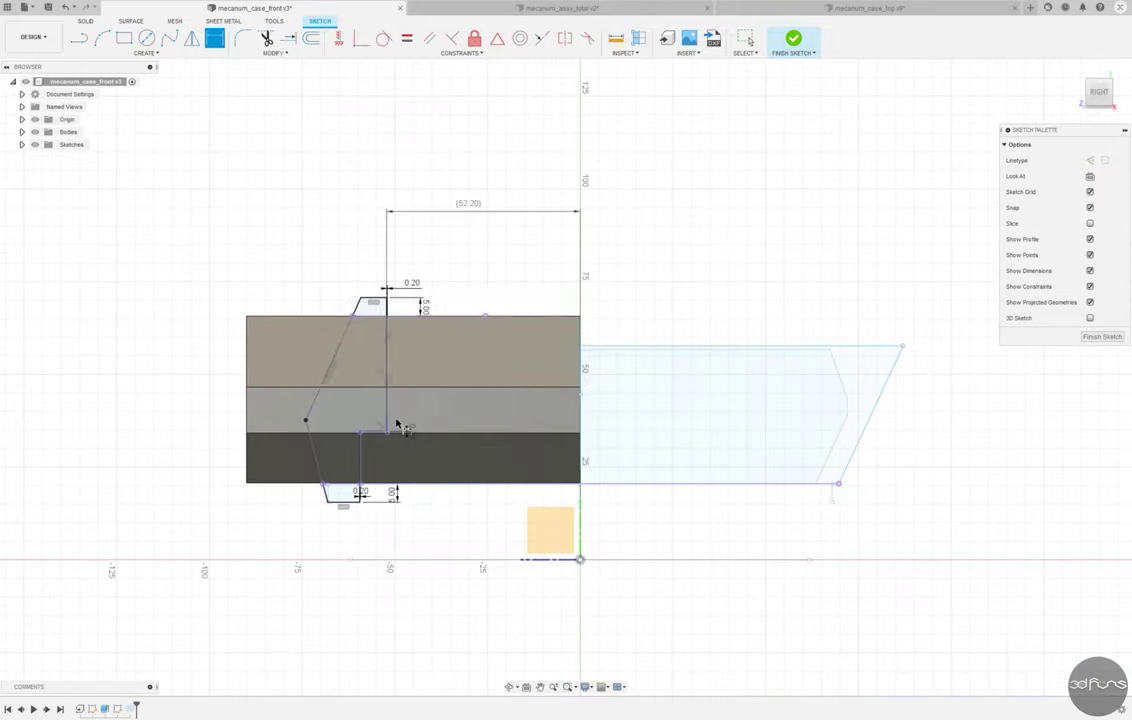
scroll(397, 430, "up", 2)
scroll(338, 449, "up", 4)
left_click(364, 511)
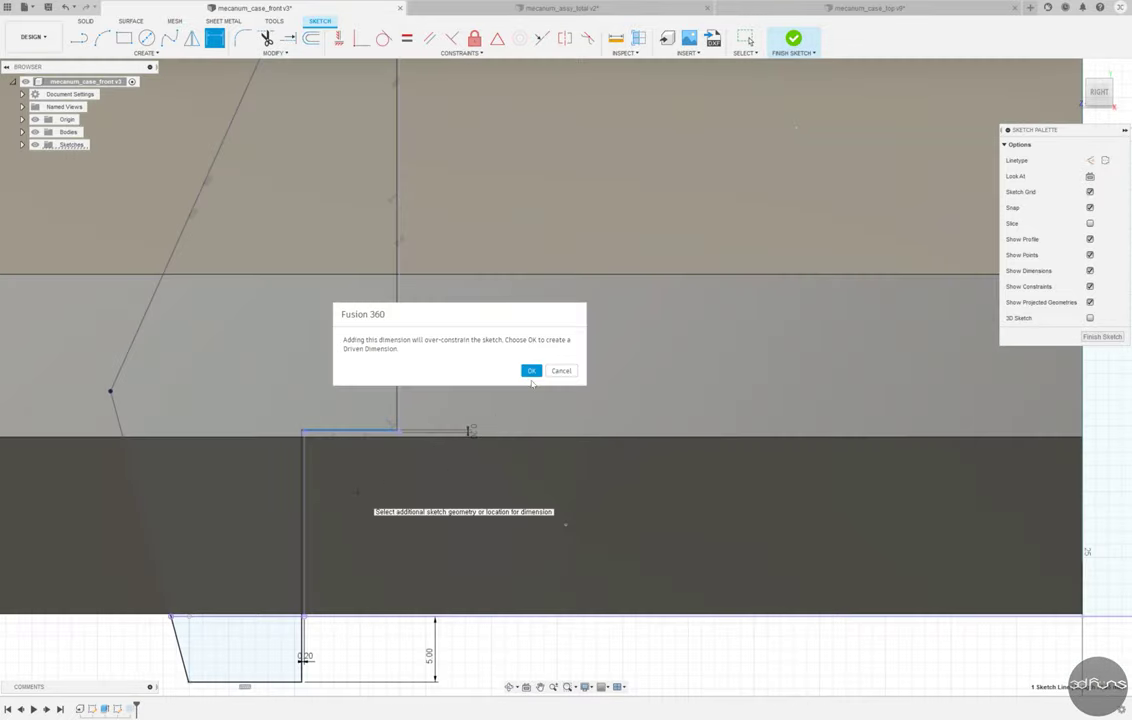
key("Return")
scroll(417, 540, "down", 5)
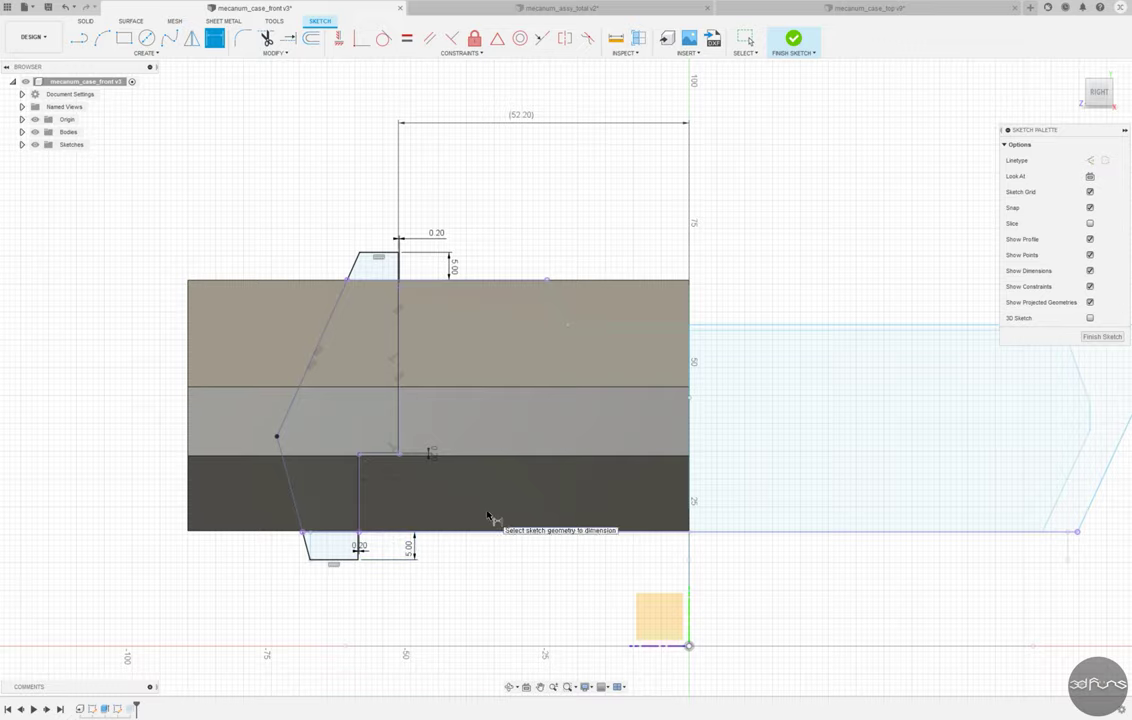
left_click(793, 40)
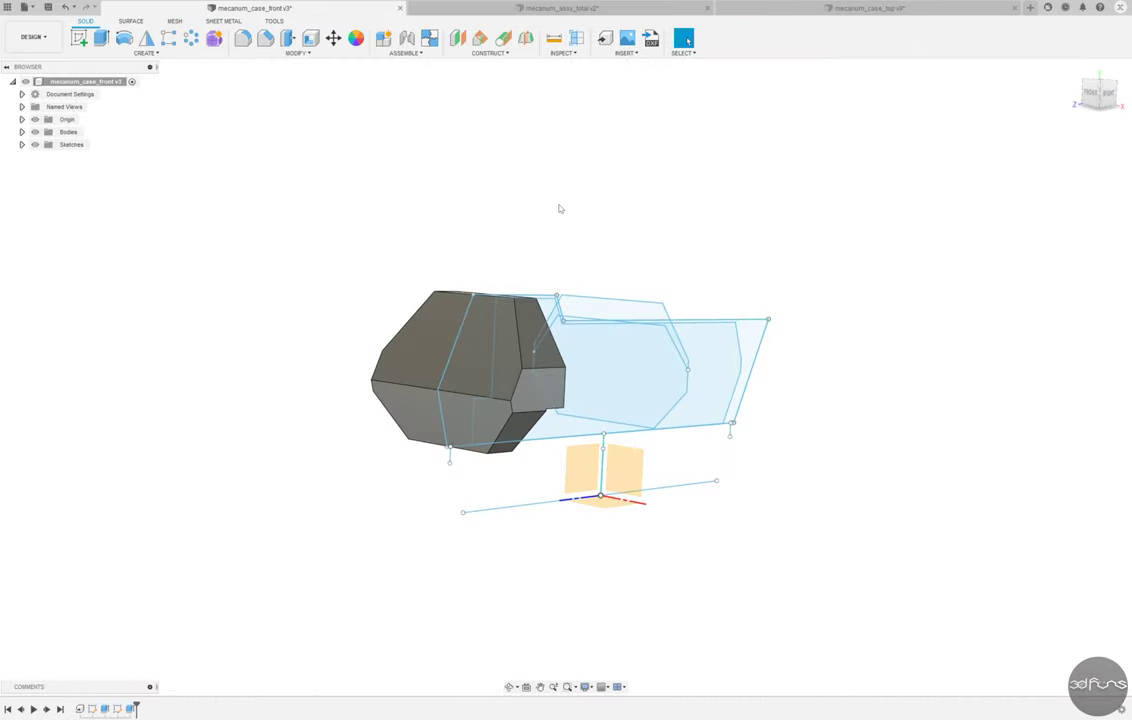
Start a chamfer on a body edge, then cancel it without applying.
key("c")
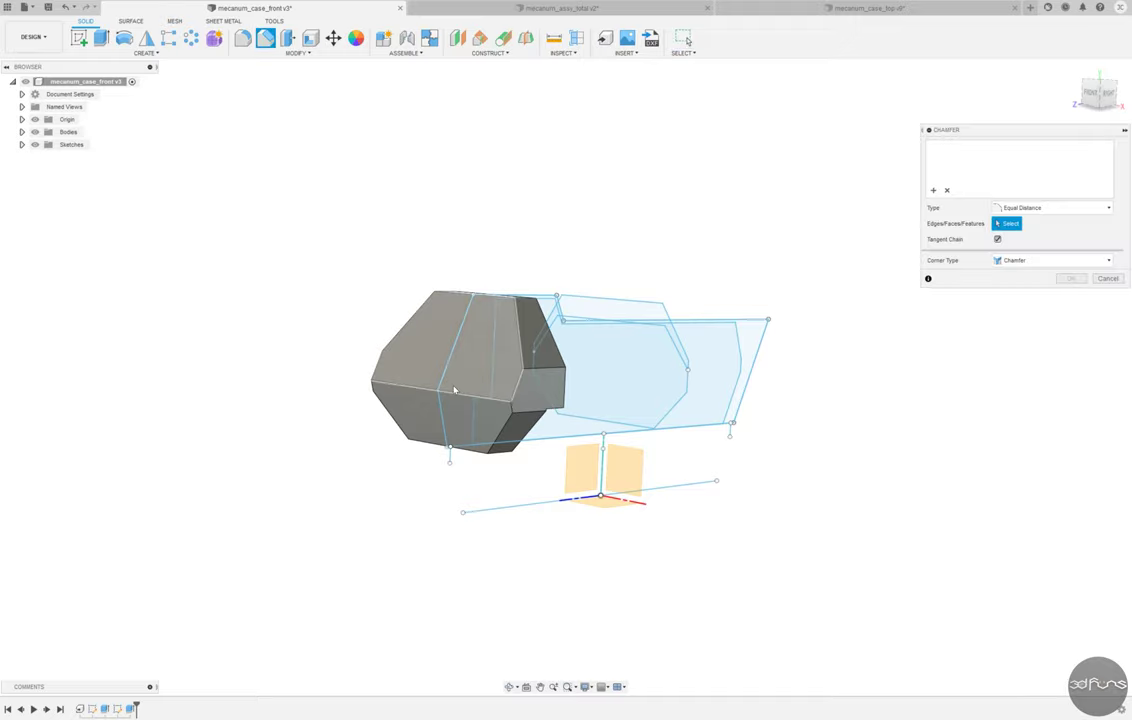
left_click(378, 397)
key("Escape")
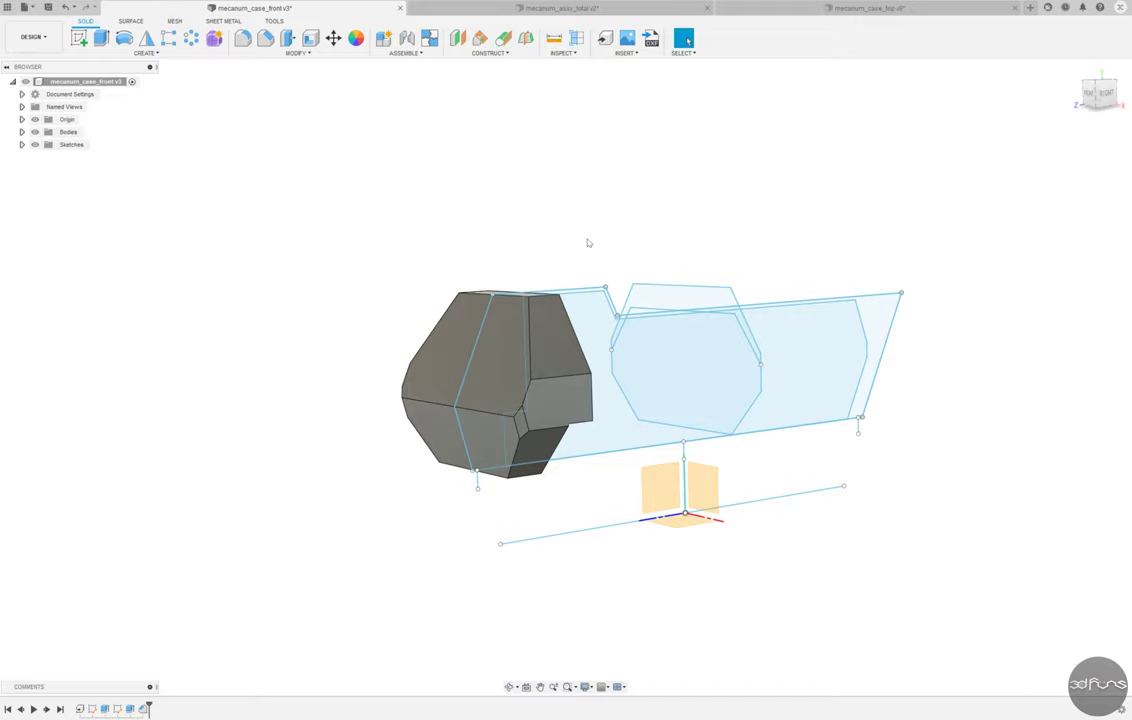
middle_click_drag(371, 422, 376, 436, "shift")
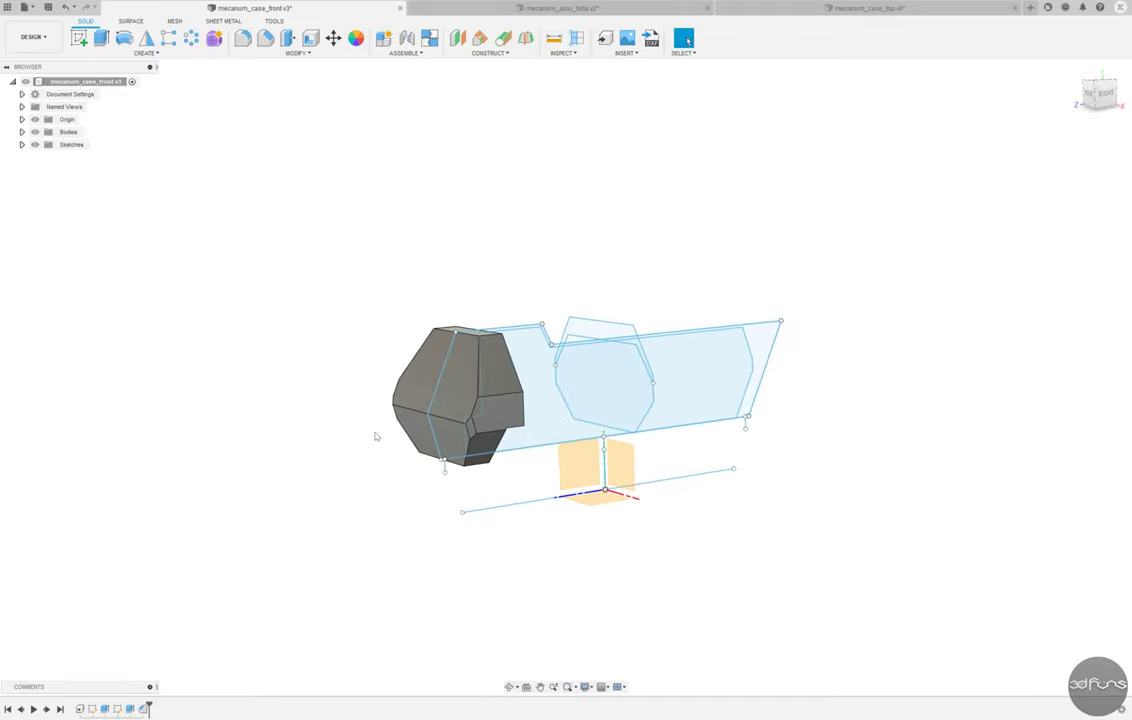
Create an offset construction plane from an origin plane.
left_click(457, 38)
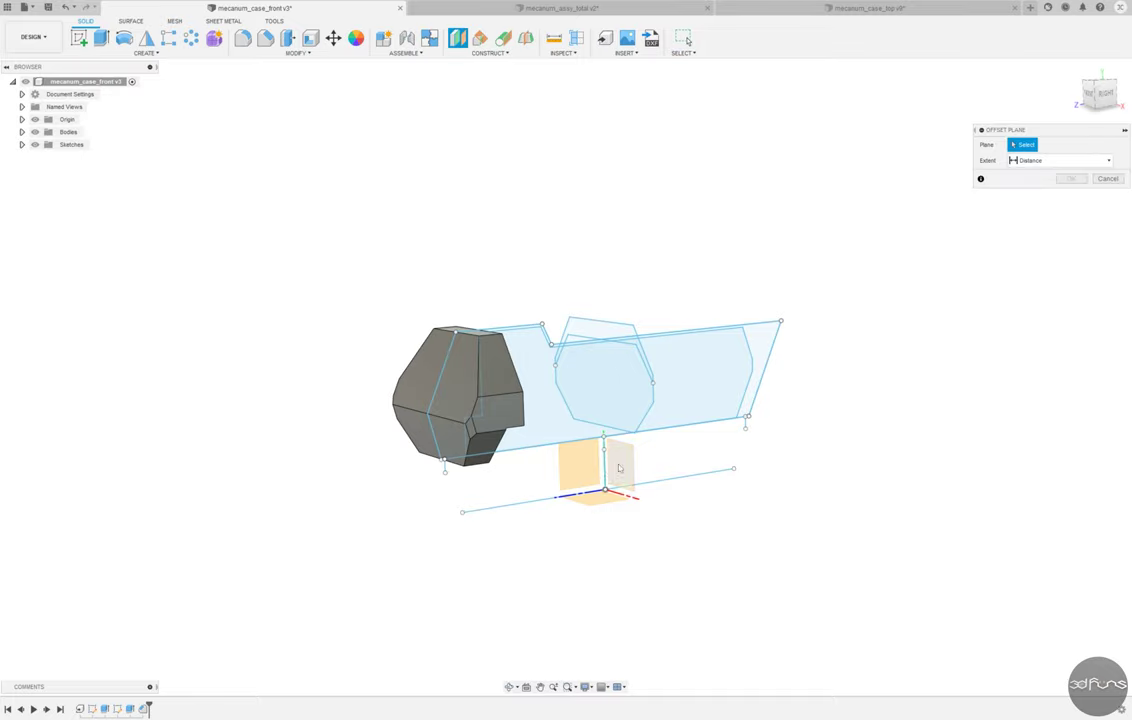
left_click_drag(600, 470, 379, 501)
left_click(1015, 196)
Start a sketch on the new plane and project the body's outline edges into it.
left_click(79, 38)
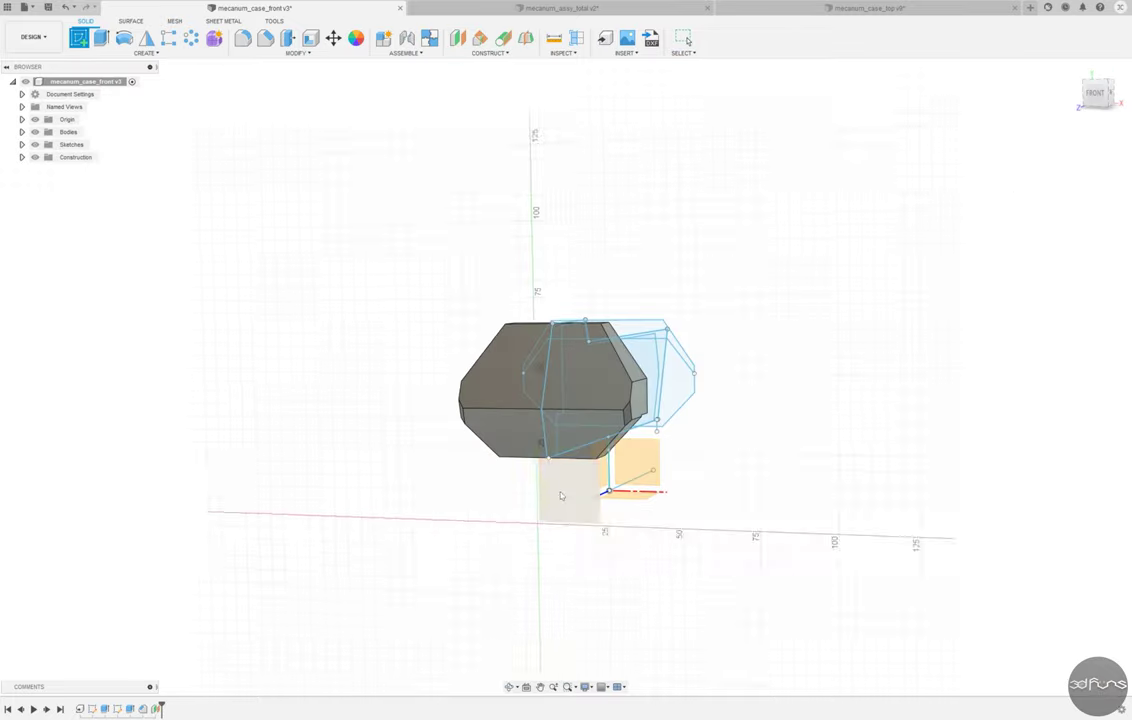
left_click(145, 53)
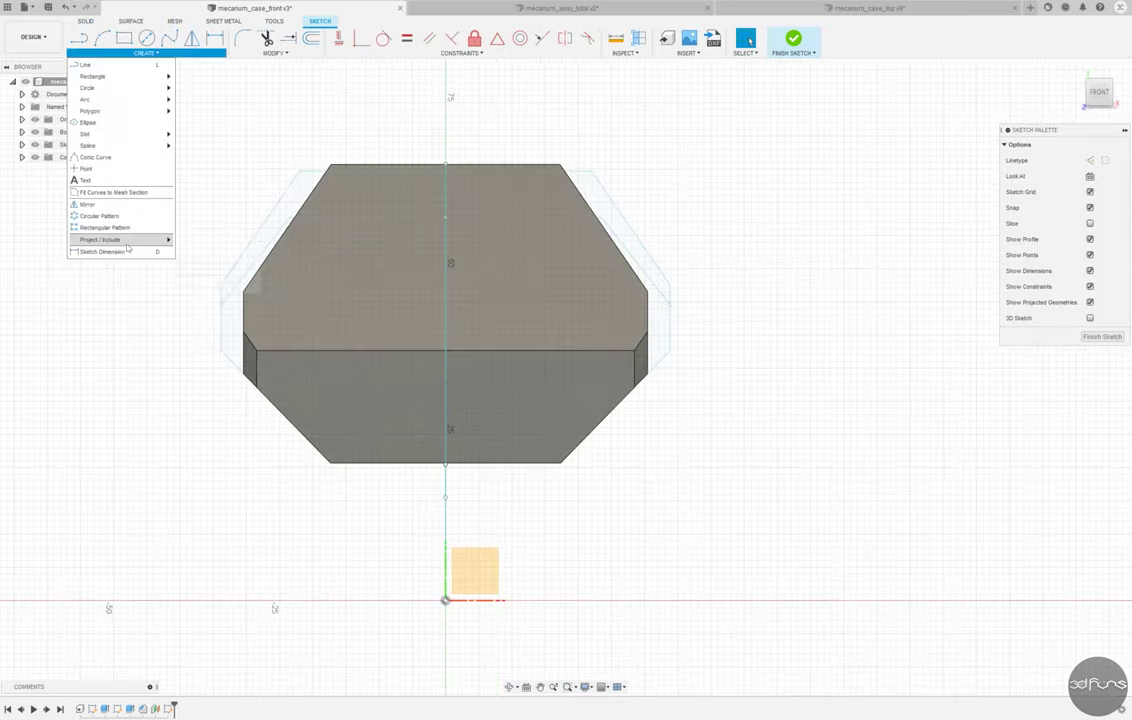
left_click(185, 216)
left_click(310, 180)
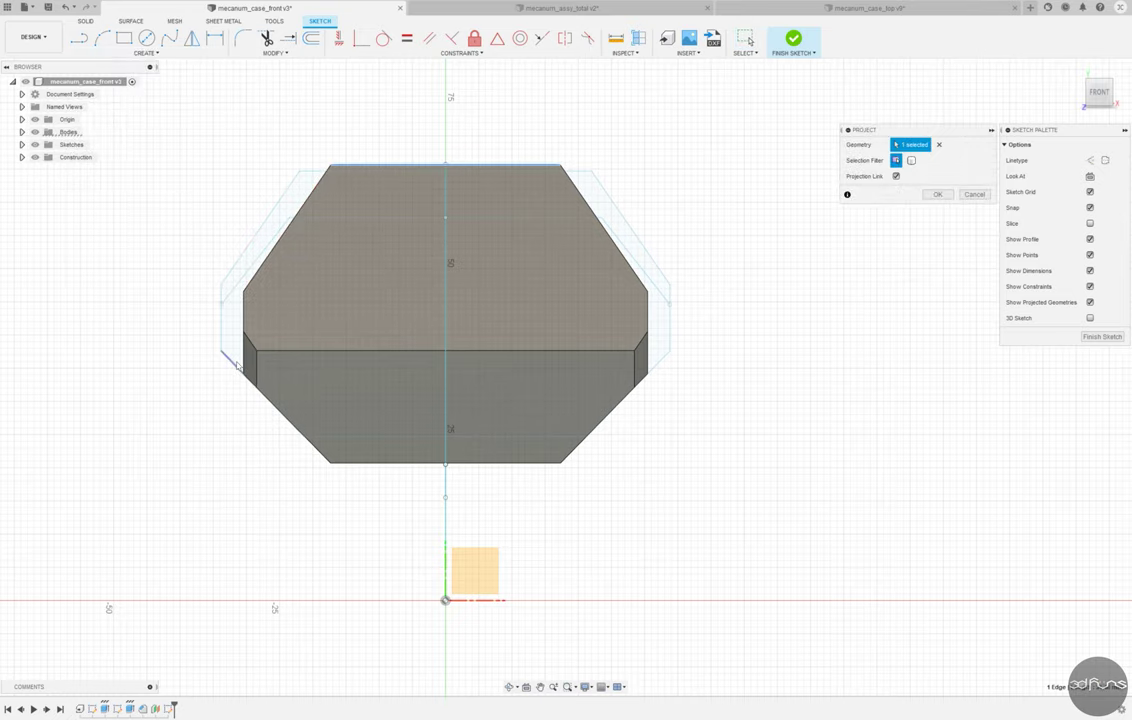
mouse_move(310, 180)
middle_mouse_down("shift")
mouse_move(238, 277)
mouse_move(559, 447)
middle_mouse_up("shift")
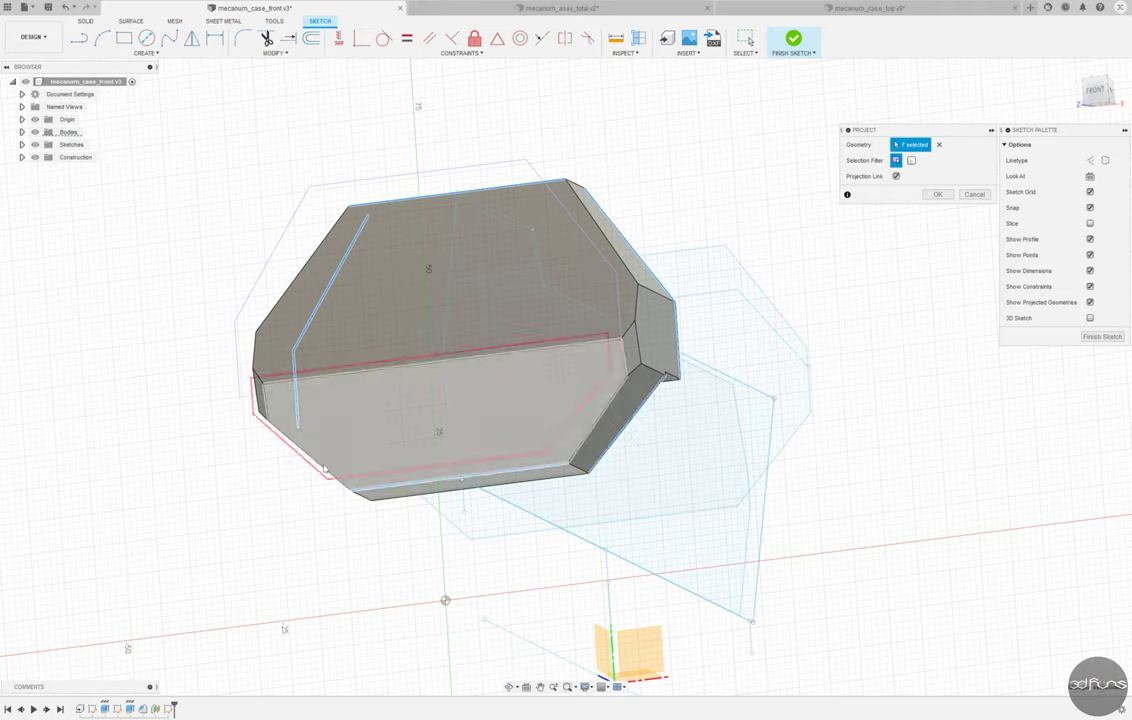
middle_click_drag(559, 447, 711, 300, "shift")
key("Return")
left_click(1100, 90)
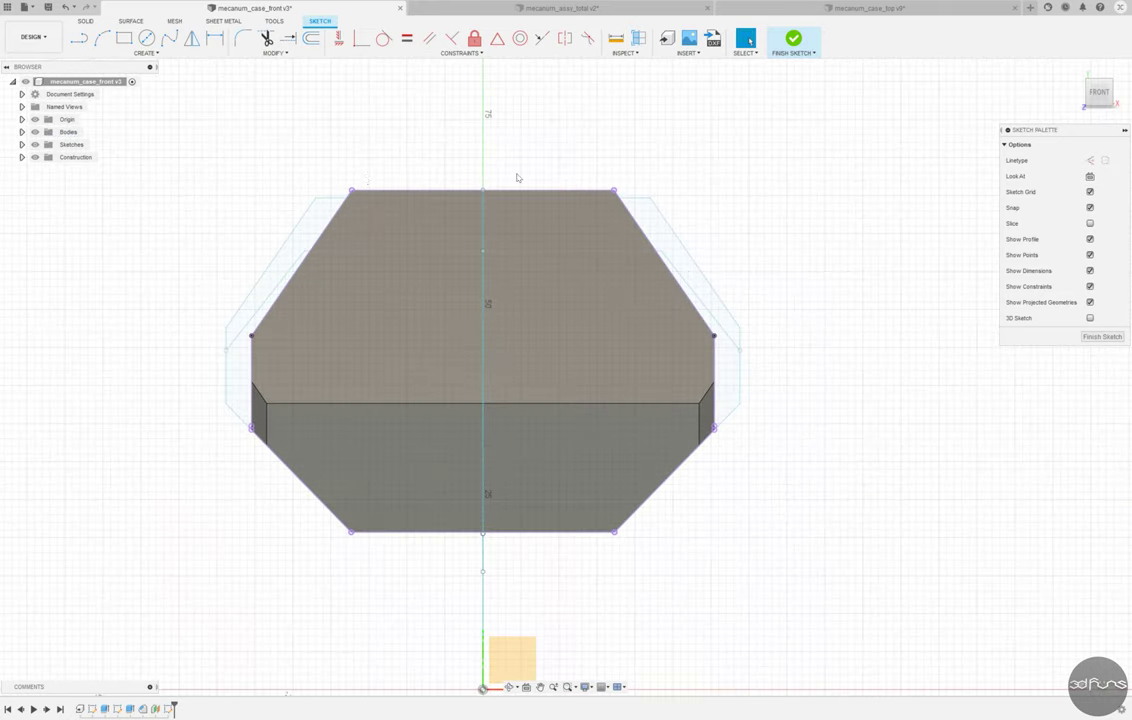
Finish the inset outline sketch with 3.10 offsets and R4.00 and R1.50 corners.
left_click(793, 38)
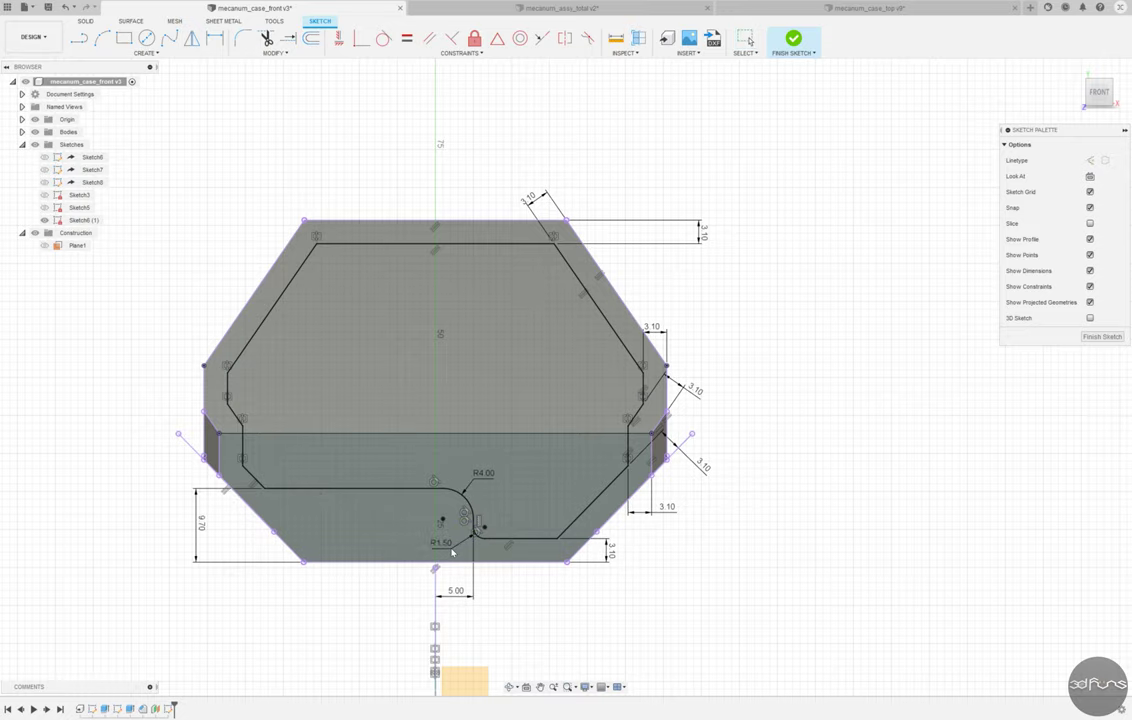
left_click(793, 38)
left_click(490, 52)
left_click(460, 83)
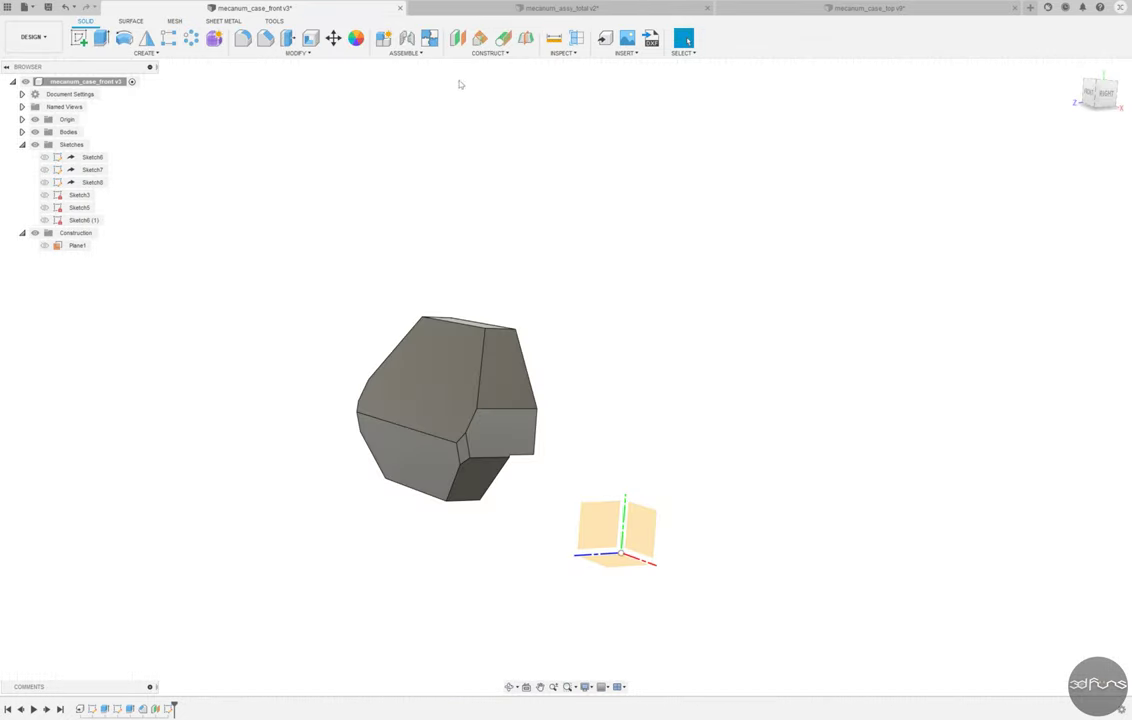
Create two offset planes, Plane4 and Plane5, from the upper and lower faces.
left_click(420, 368)
key("Return")
key("Return")
left_click(399, 462)
key("Return")
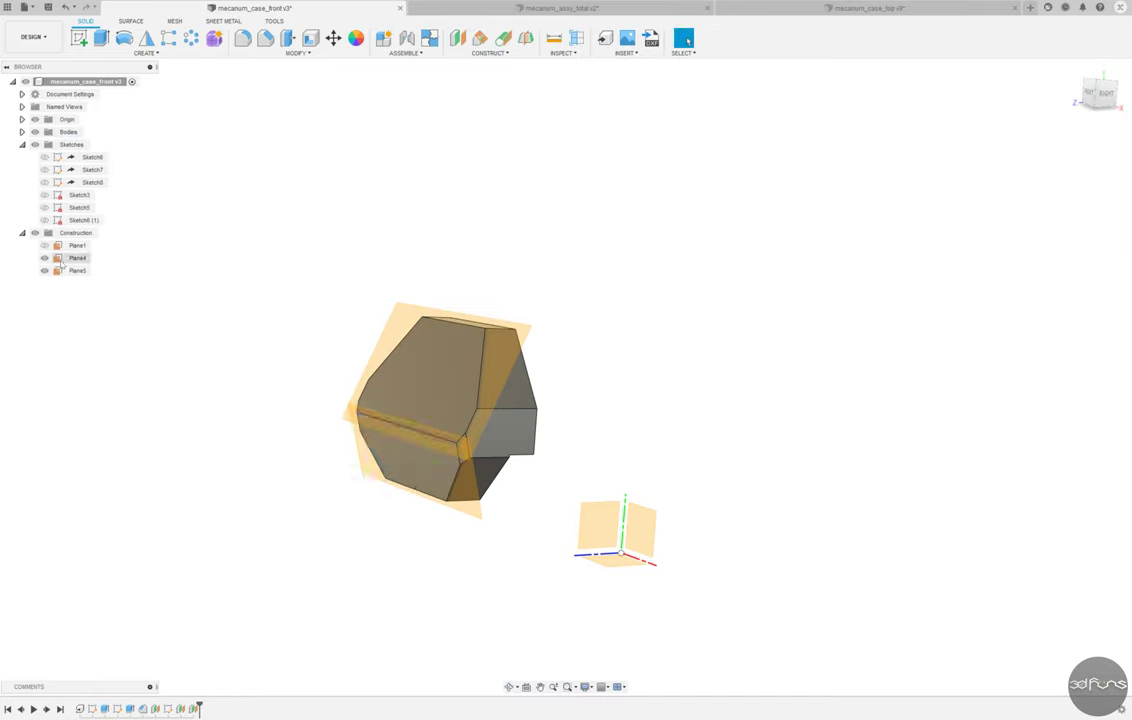
Extrude-cut the Sketch6 (1) outline profile to Plane4.
left_click(44, 220)
left_click(101, 38)
left_click(1065, 207)
left_click(1036, 235)
left_click(78, 258)
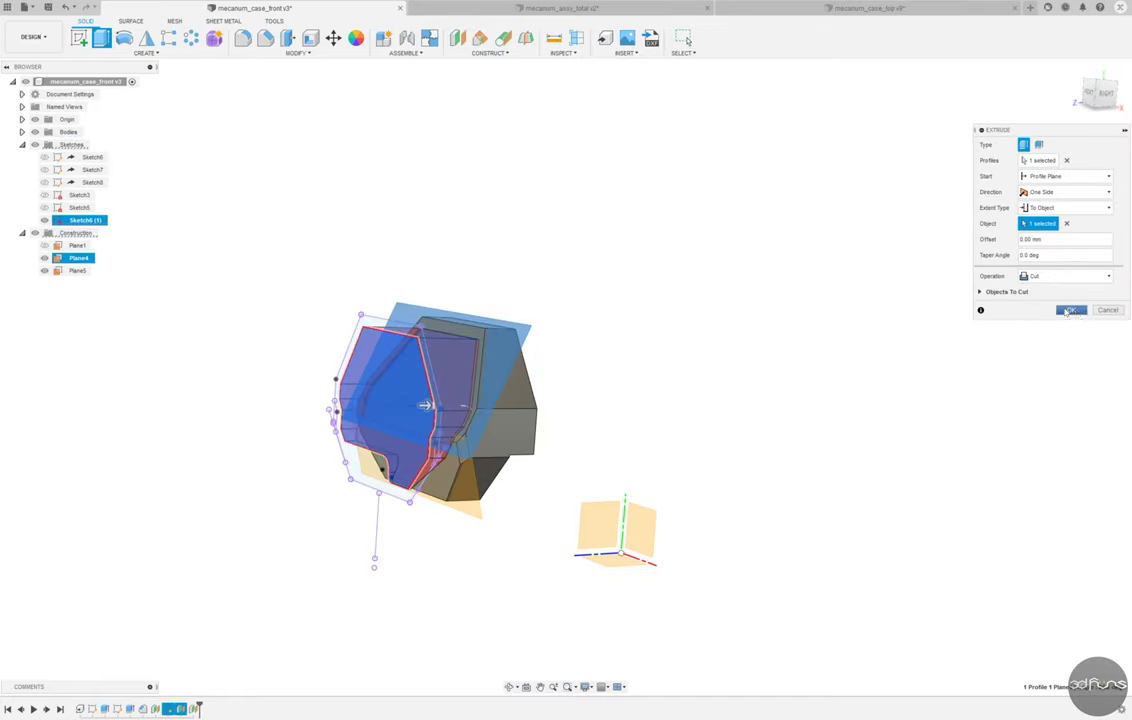
left_click(1068, 311)
Extrude the inset profile as a separate new cover body up to Plane5.
left_click(101, 38)
scroll(330, 320, "up", 3)
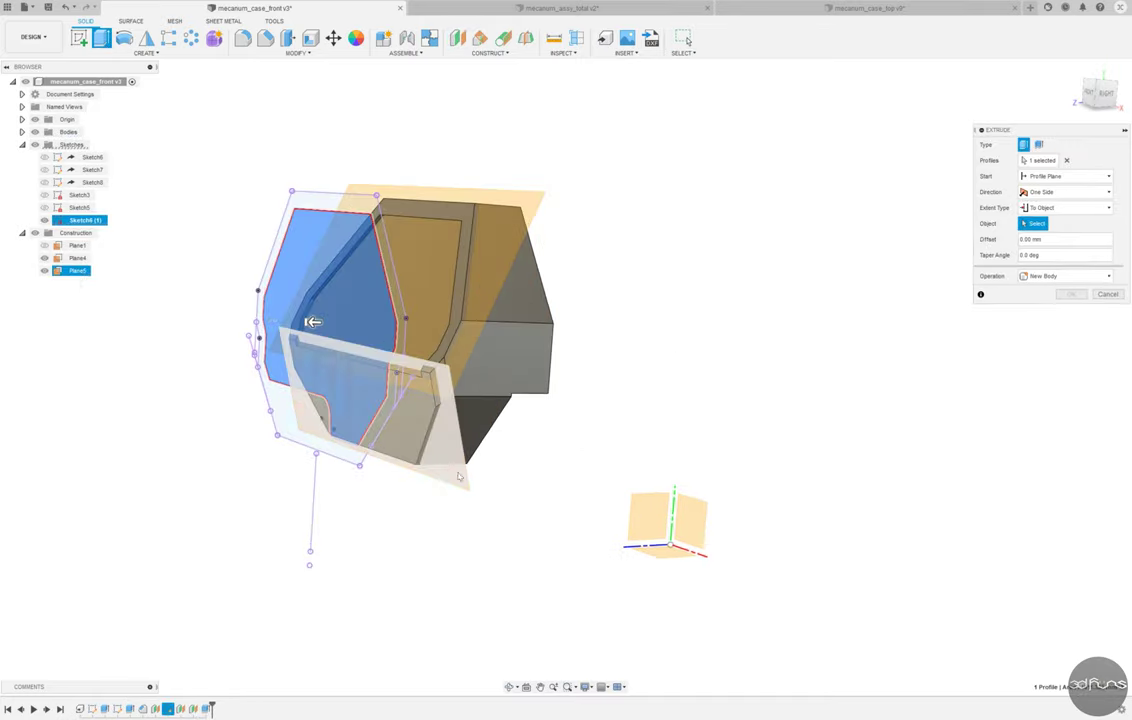
left_click(313, 321)
left_click(1070, 293)
Hide the planes and start a rectangle sketch on the back lower face.
key("v")
middle_click_drag(609, 387, 287, 359, "shift")
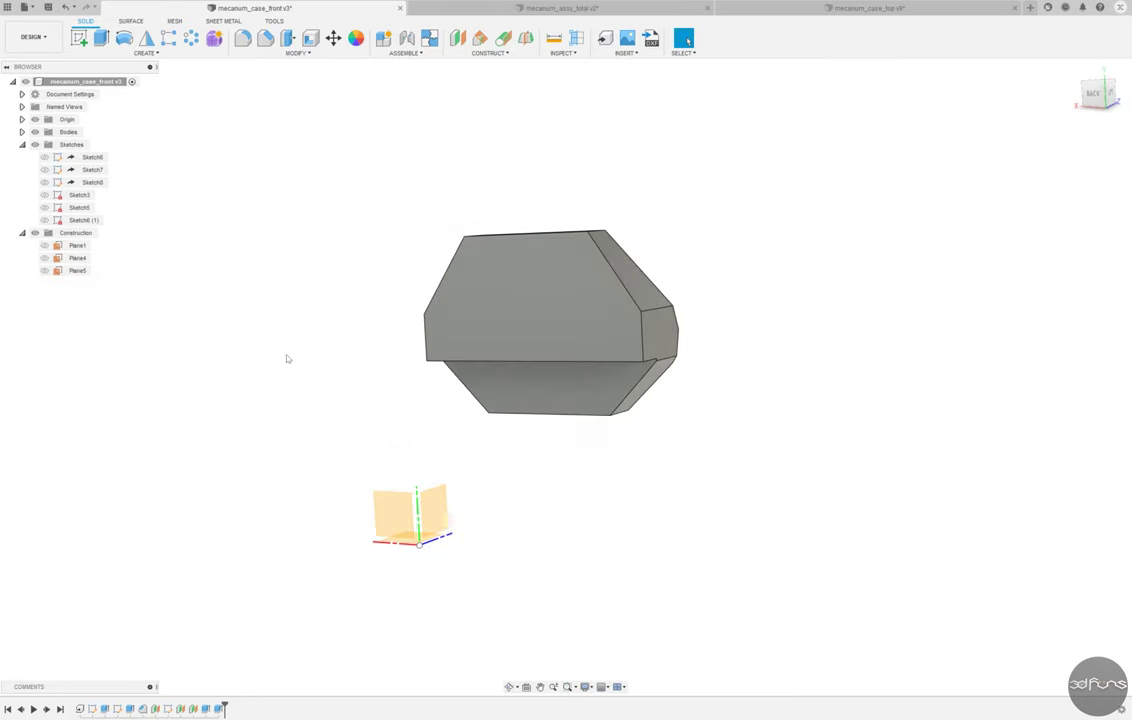
left_click(79, 38)
left_click(502, 347)
key("r")
left_click(336, 420)
Draw the rectangle and trim its circle arcs into a rounded slot outline.
left_click(530, 484)
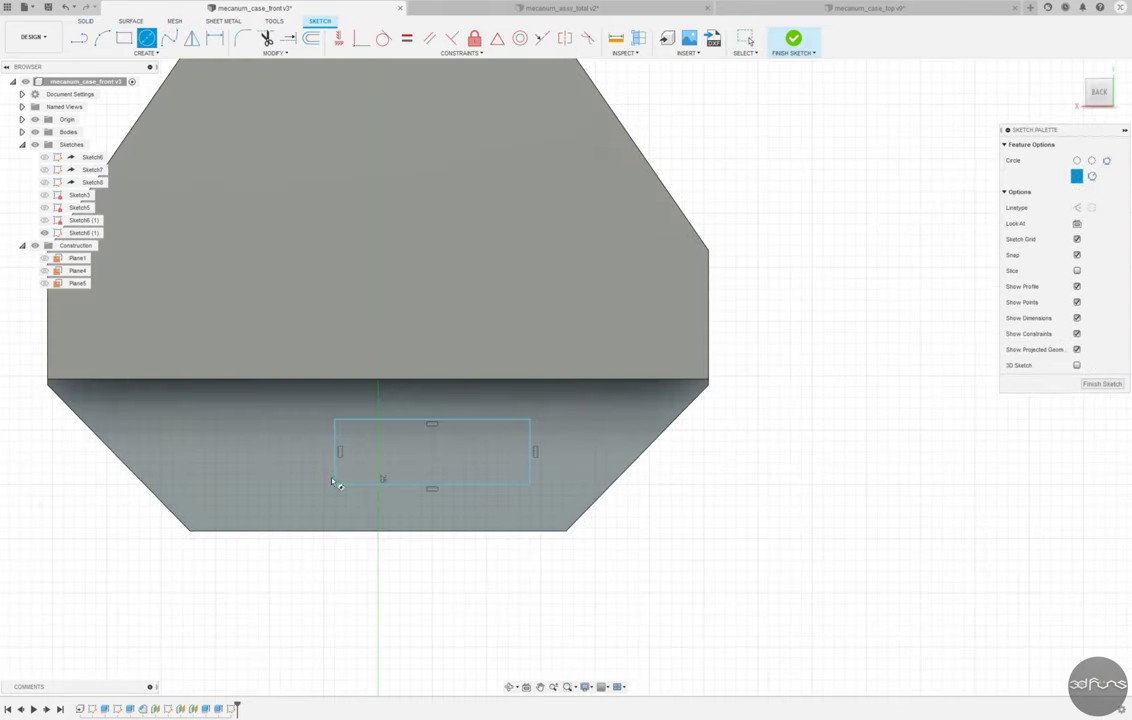
key("t")
left_click(500, 436)
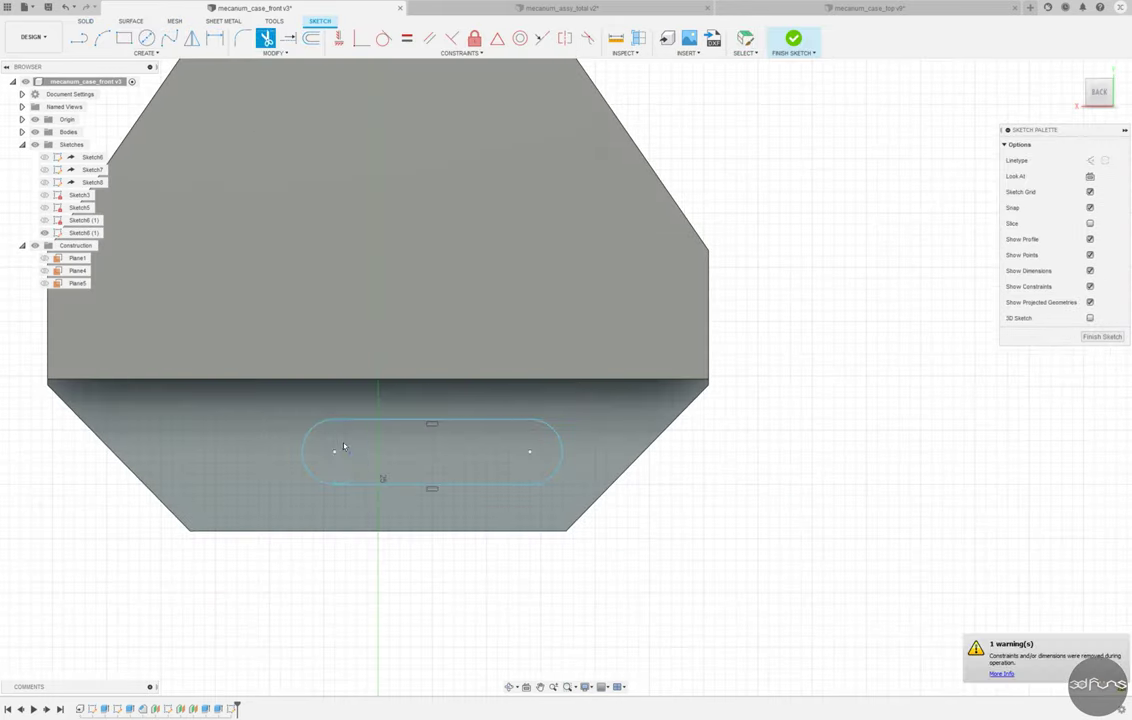
left_click(746, 40)
Dimension the slot: 14.40 between centres and 1.50 above the part's bottom edge.
left_click(529, 451)
left_click(410, 357)
type("14.4")
key("Return")
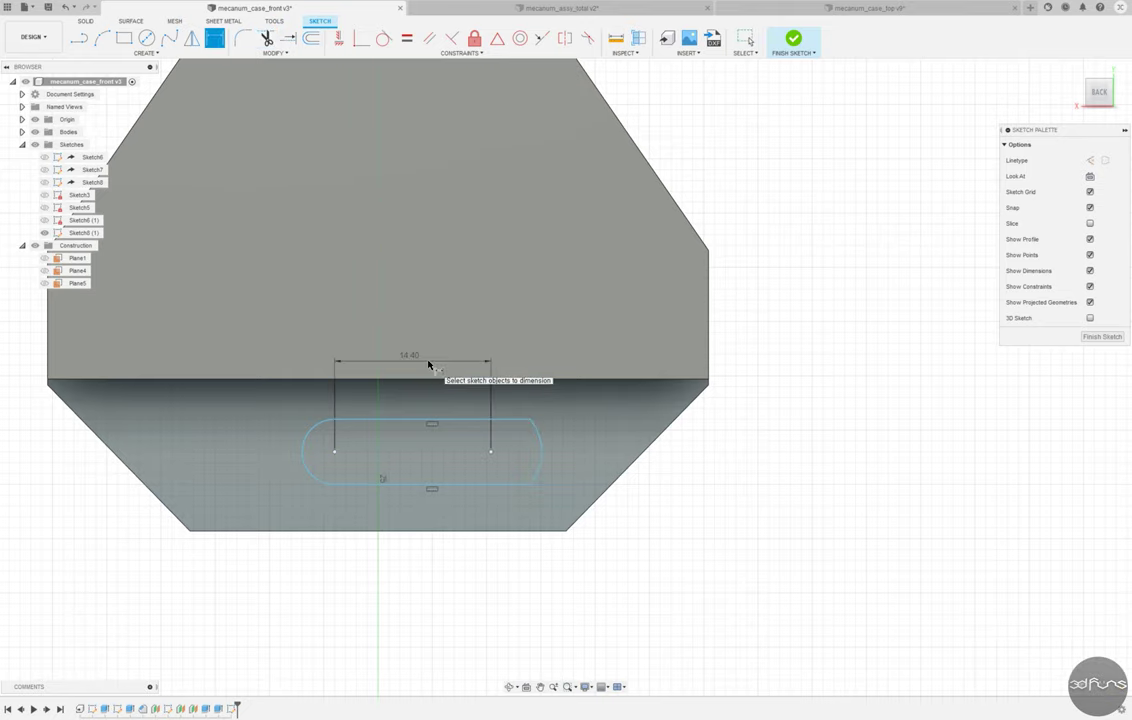
left_click_drag(510, 441, 538, 457)
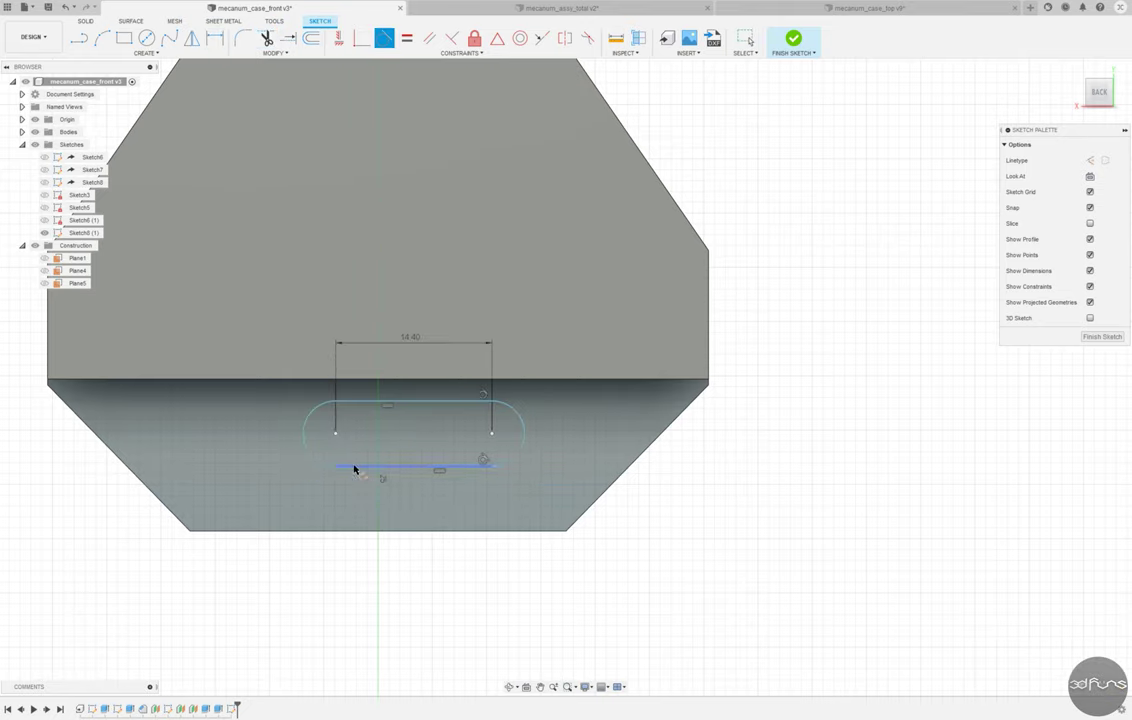
scroll(483, 398, "down", 3)
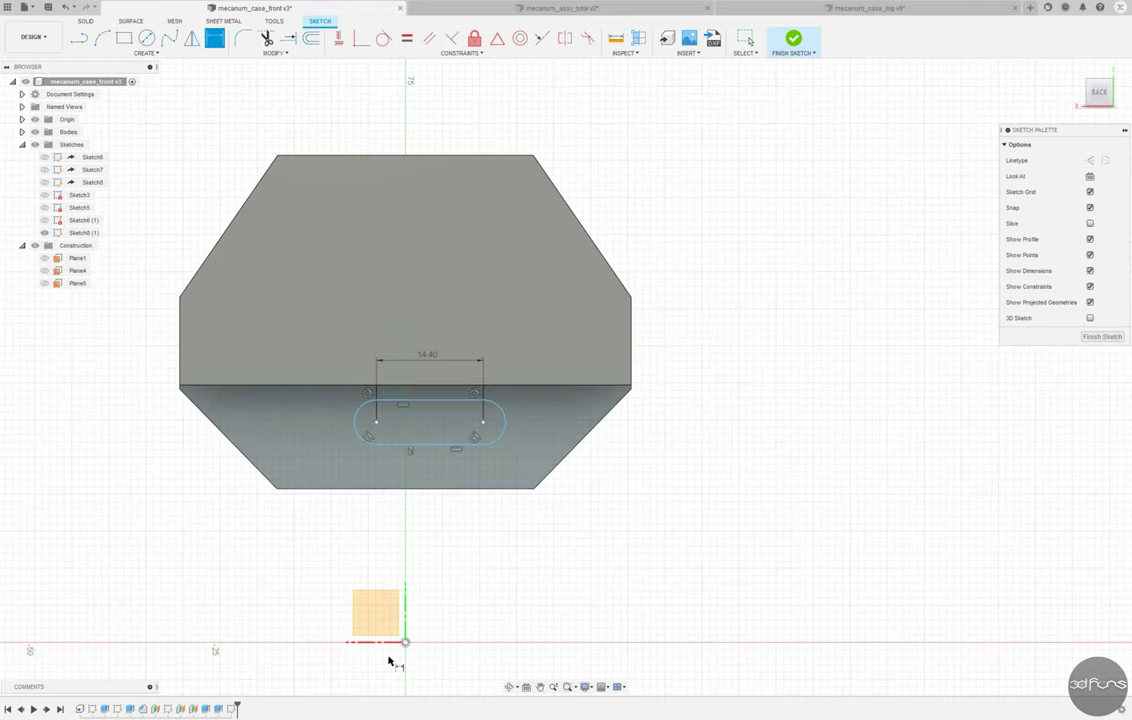
scroll(480, 440, "up", 2)
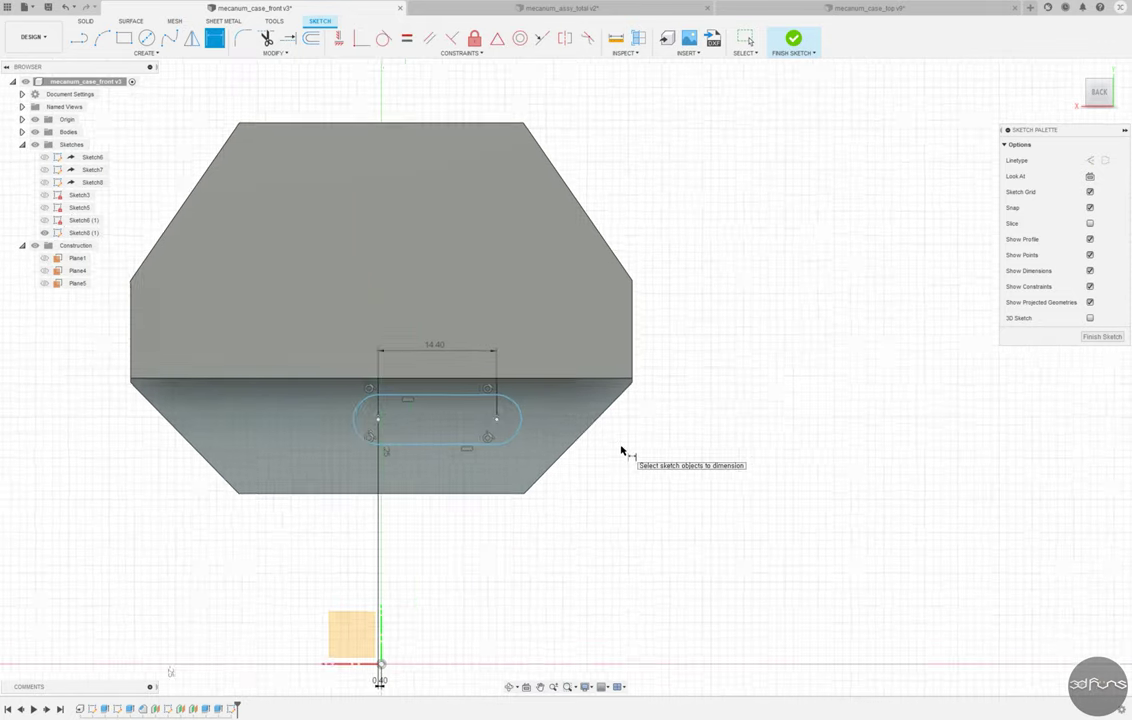
scroll(449, 446, "up", 3)
left_click(449, 446)
left_click(596, 480)
type("1.5")
key("Return")
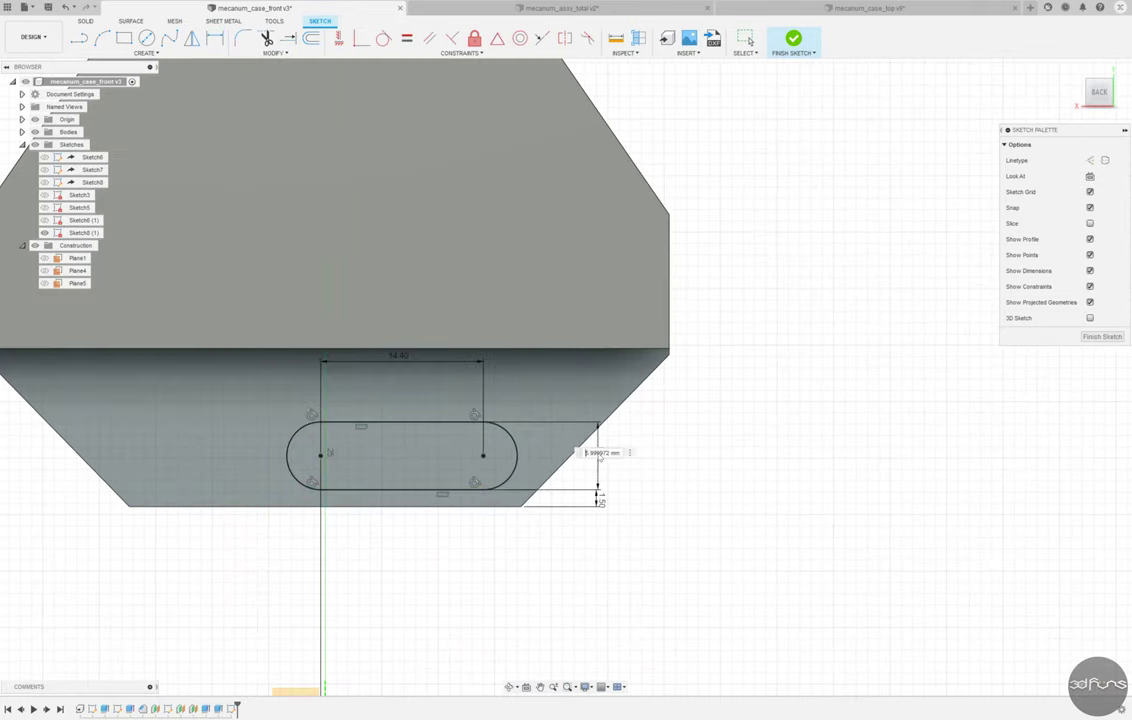
Cut the slot pocket 6.95 mm into the back face with a 5° taper.
key("Escape")
scroll(600, 455, "down", 3)
middle_click_drag(644, 538, 474, 242, "shift")
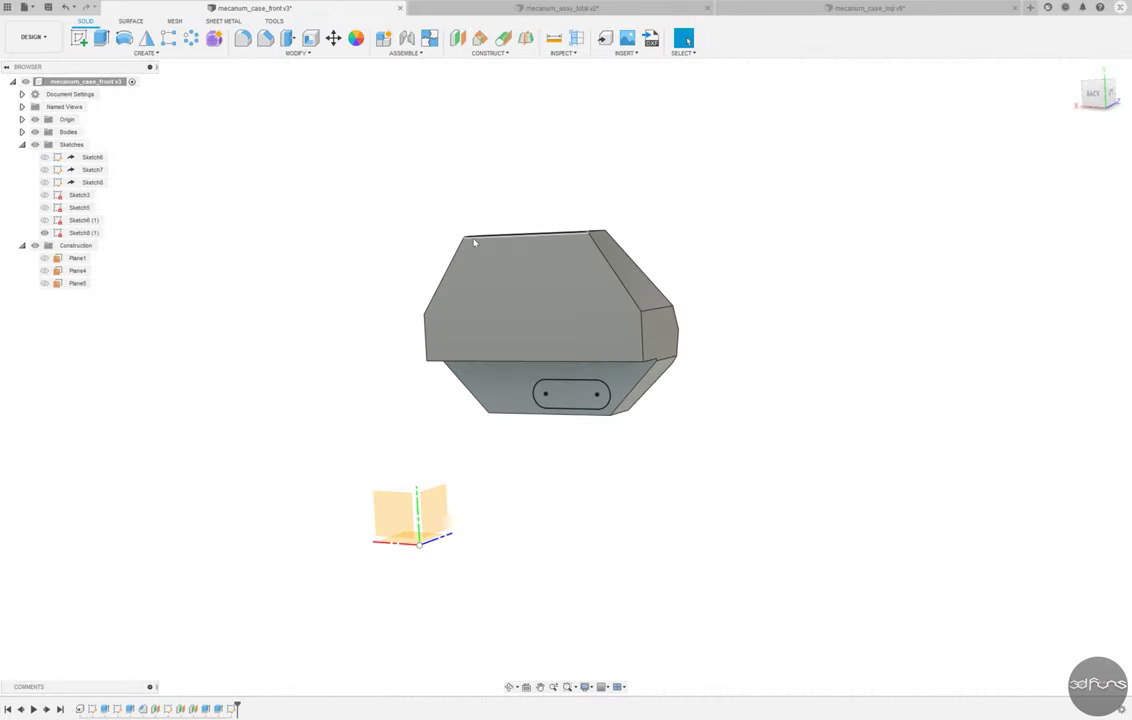
left_click(101, 37)
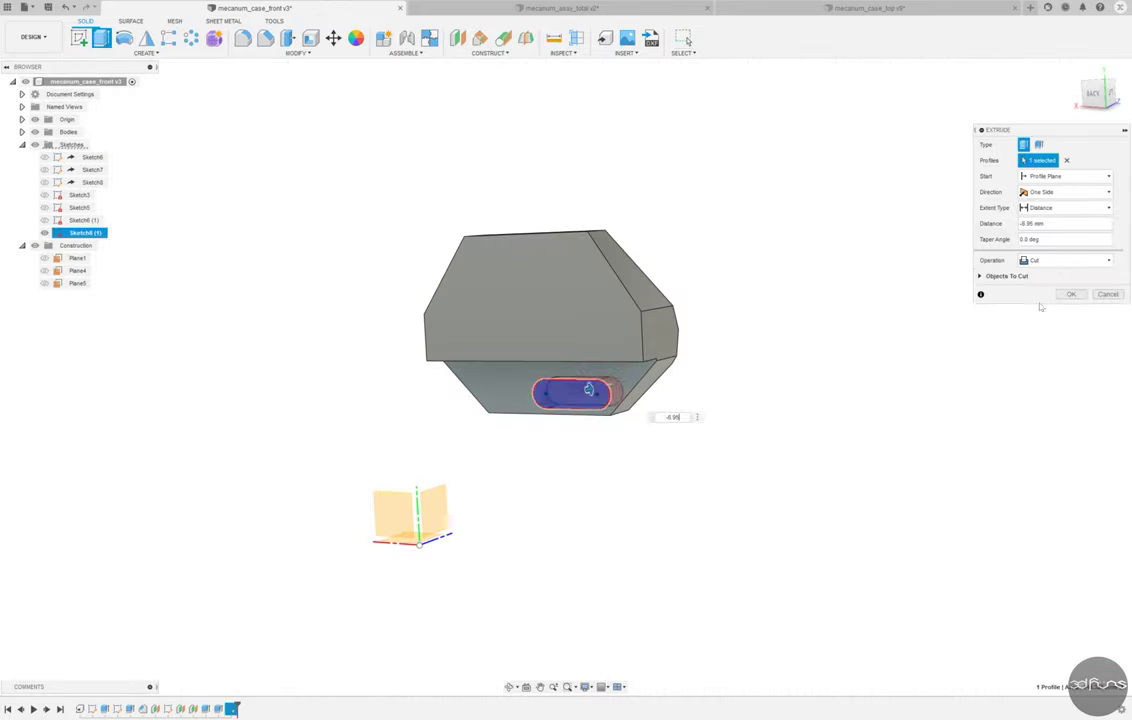
left_click(1038, 303)
middle_click_drag(690, 320, 701, 480, "shift")
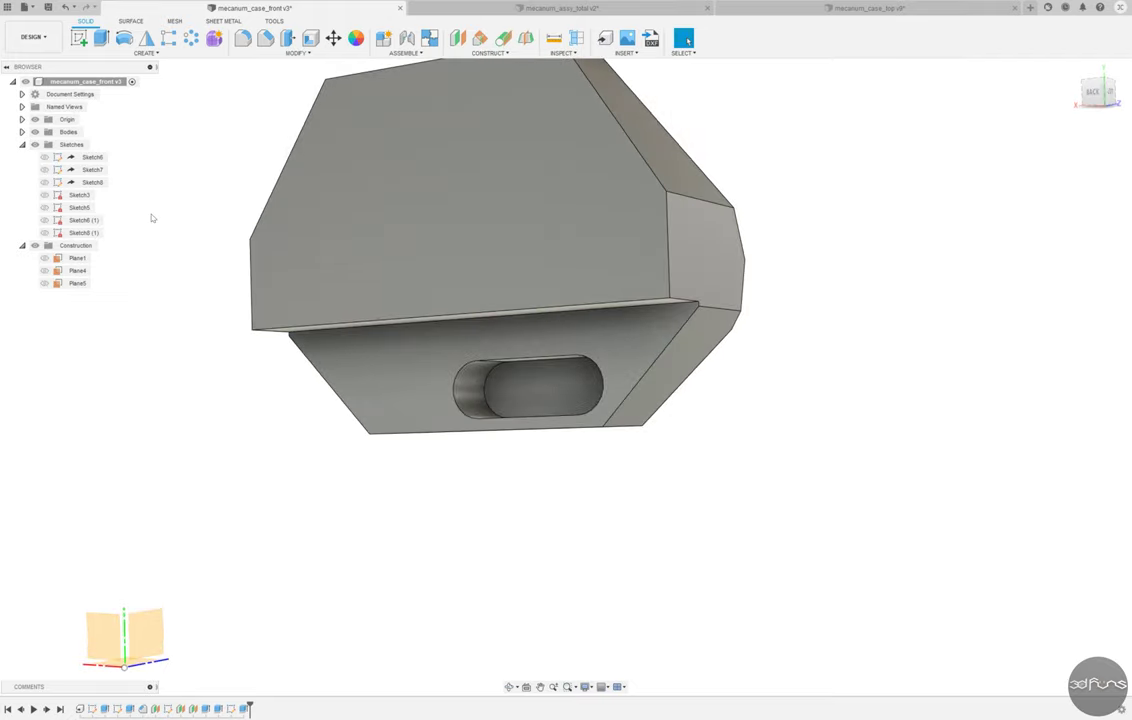
Start a sketch on the slotted back face and project the slot outline into it.
left_click(80, 38)
left_click(382, 356)
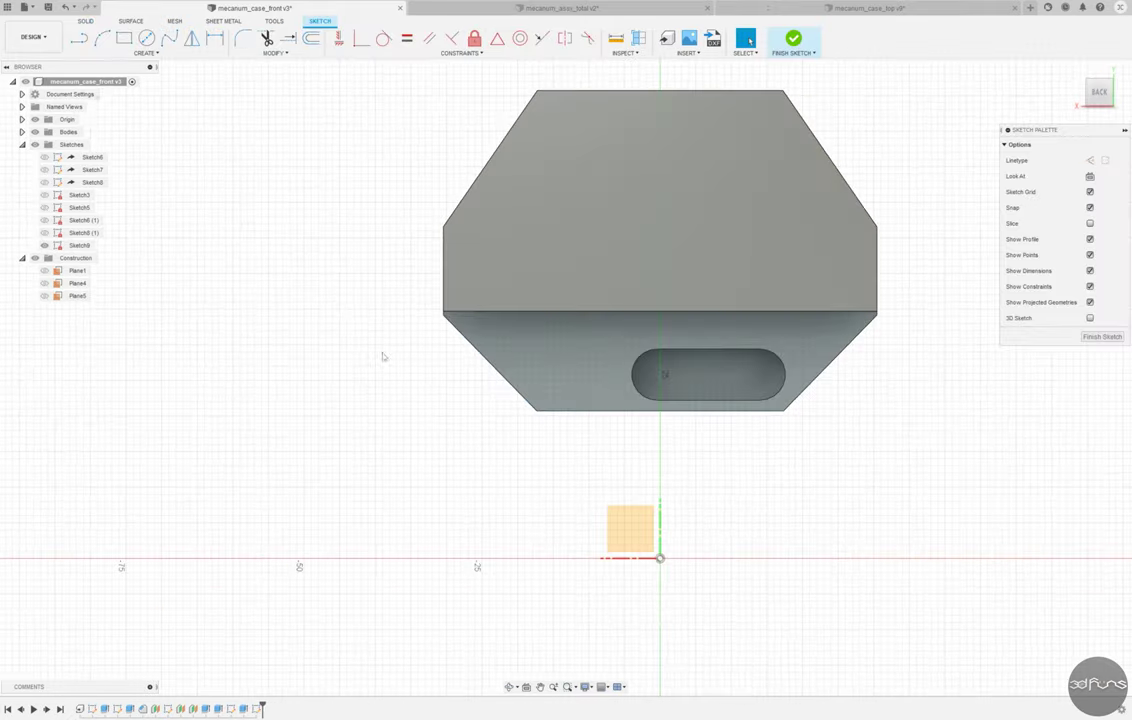
key("p")
left_click(708, 374)
left_click(940, 194)
scroll(815, 396, "up", 5)
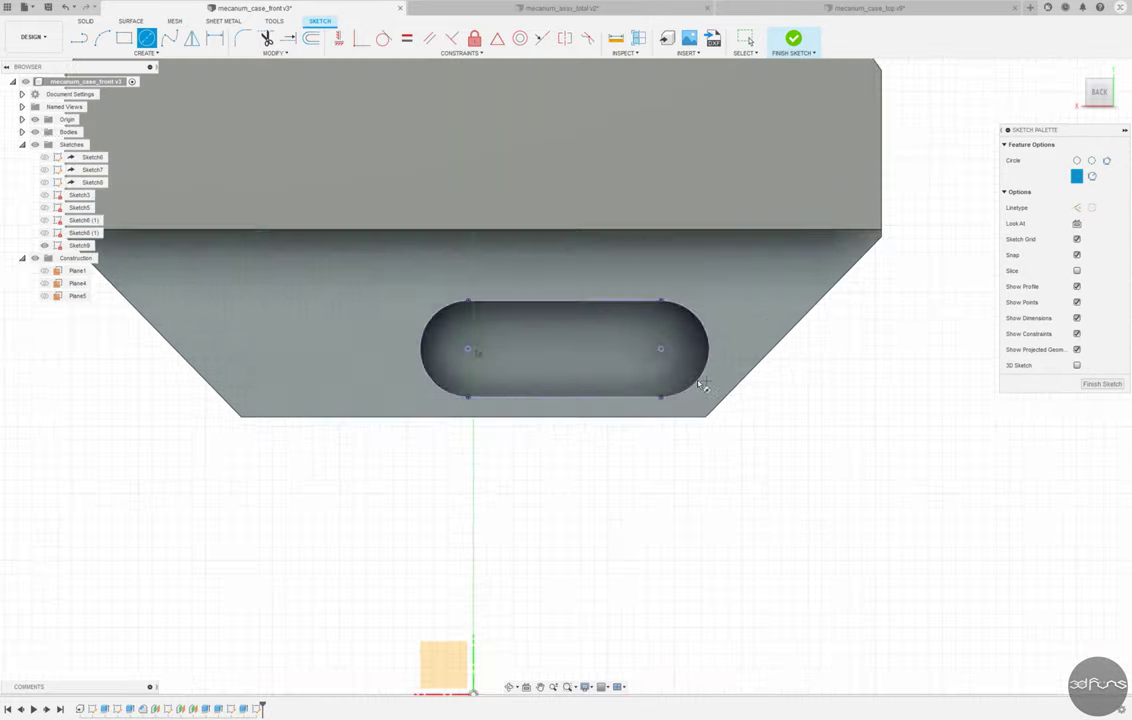
Draw Ø4.80 circles at the slot's left and right ends and a middle circle.
key("c")
left_click(450, 344)
left_click(495, 347)
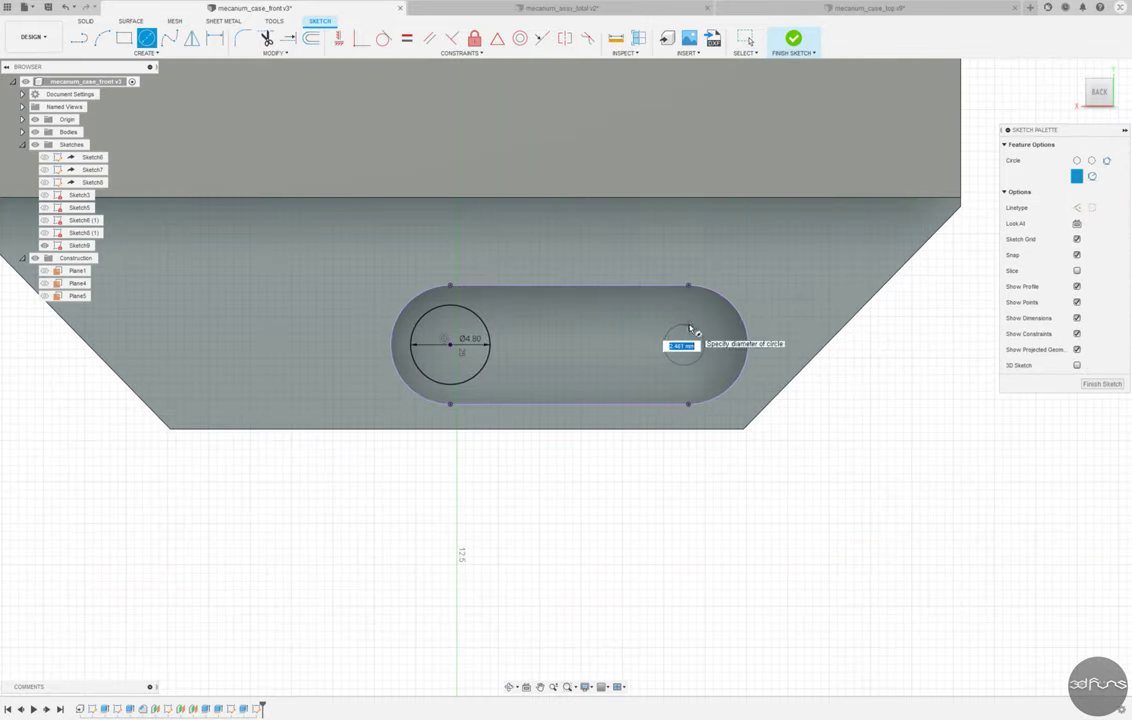
key("Escape")
left_click(687, 314)
Constrain all three circles to be equal in size.
key("=")
left_click(562, 322)
left_click(682, 320)
left_click(339, 38)
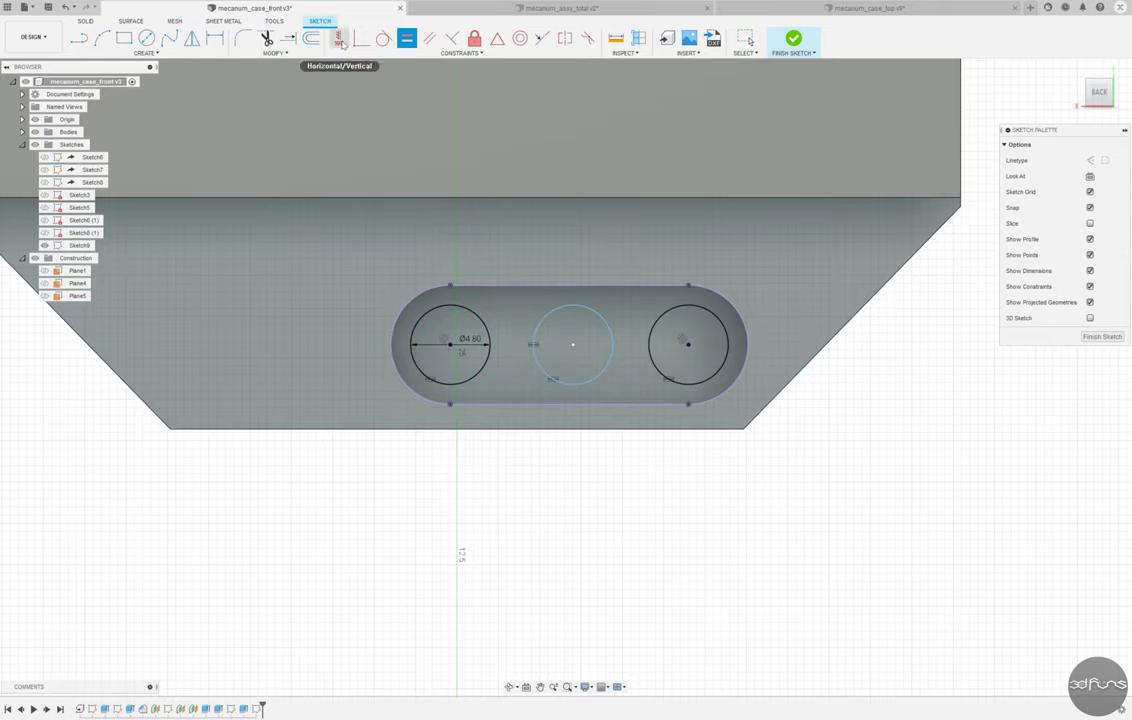
left_click(450, 344)
left_click(573, 345)
left_click(214, 40)
key("Escape")
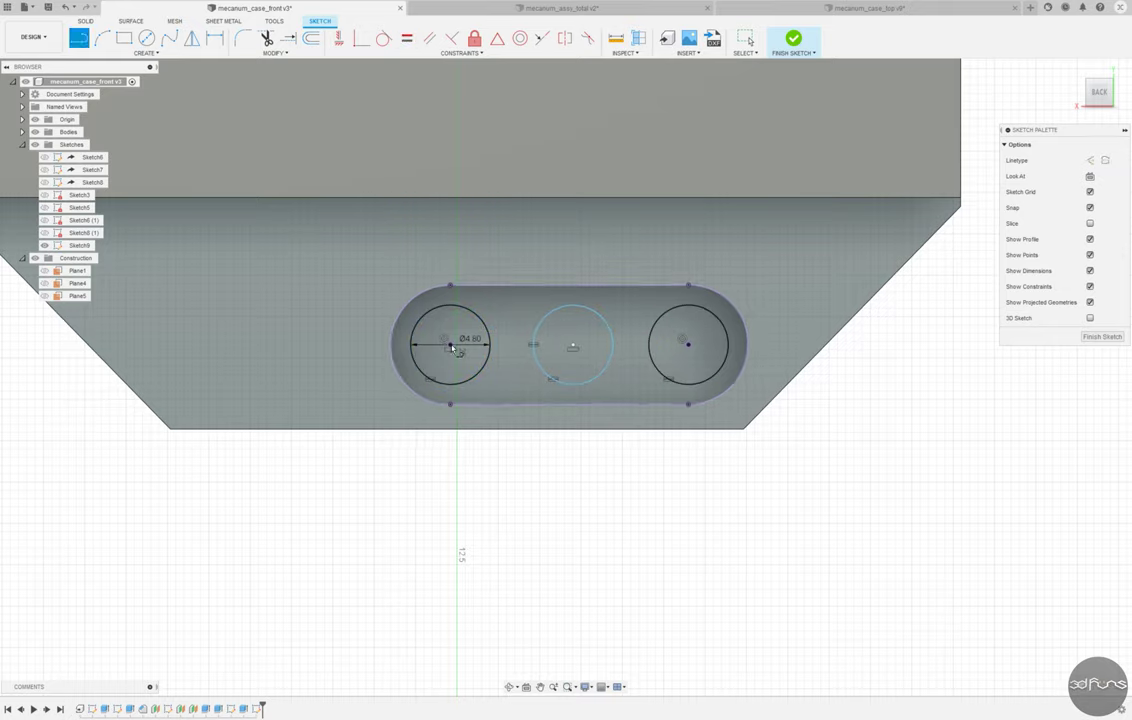
Join the outer circle centres with a line and put the middle circle at its midpoint.
left_click(450, 344)
left_click(688, 344)
key("Escape")
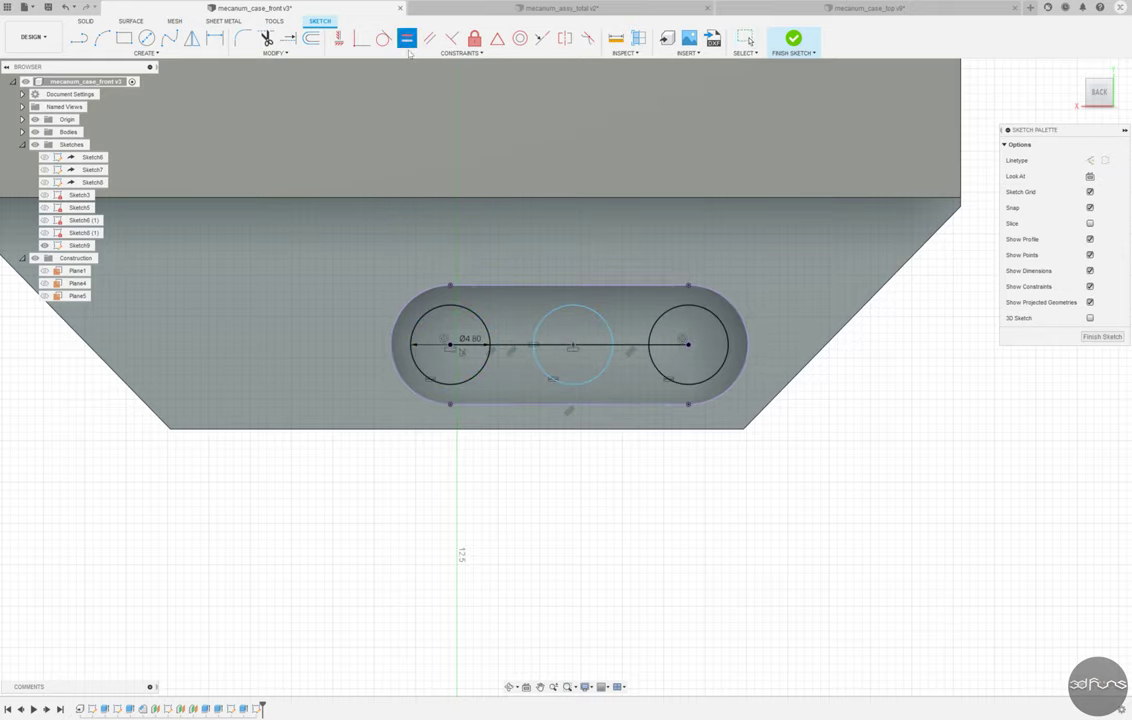
left_click(509, 347)
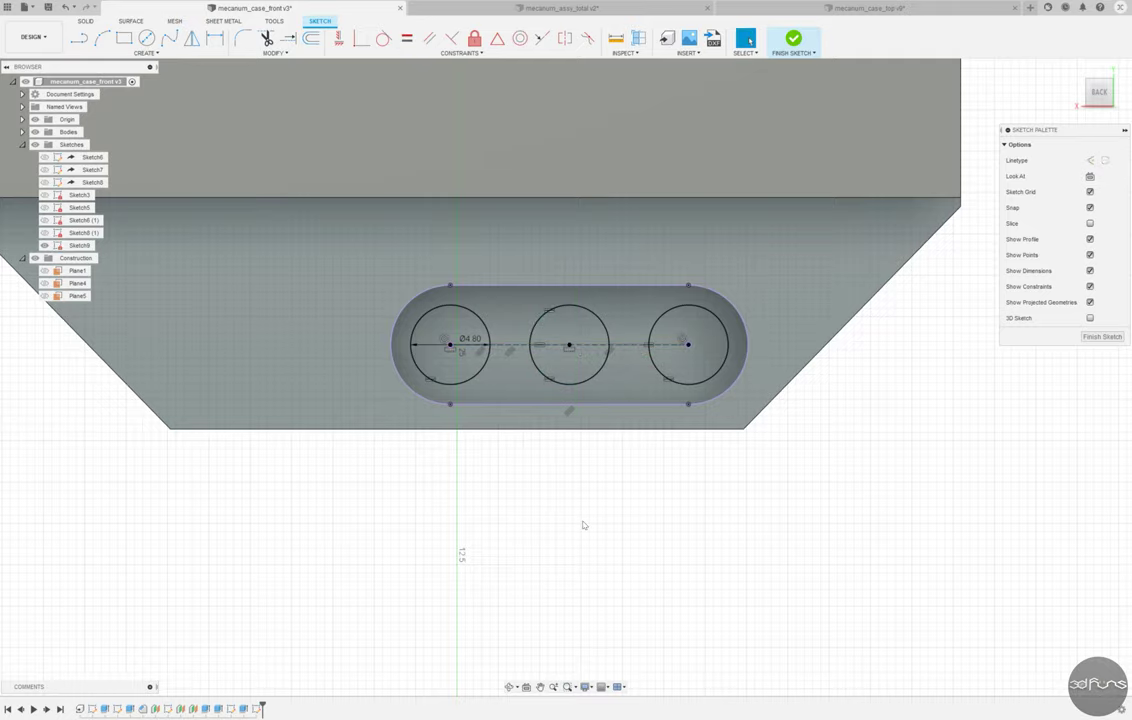
Extrude-cut the three equal Ø4.80 circles through the case front.
left_click(798, 53)
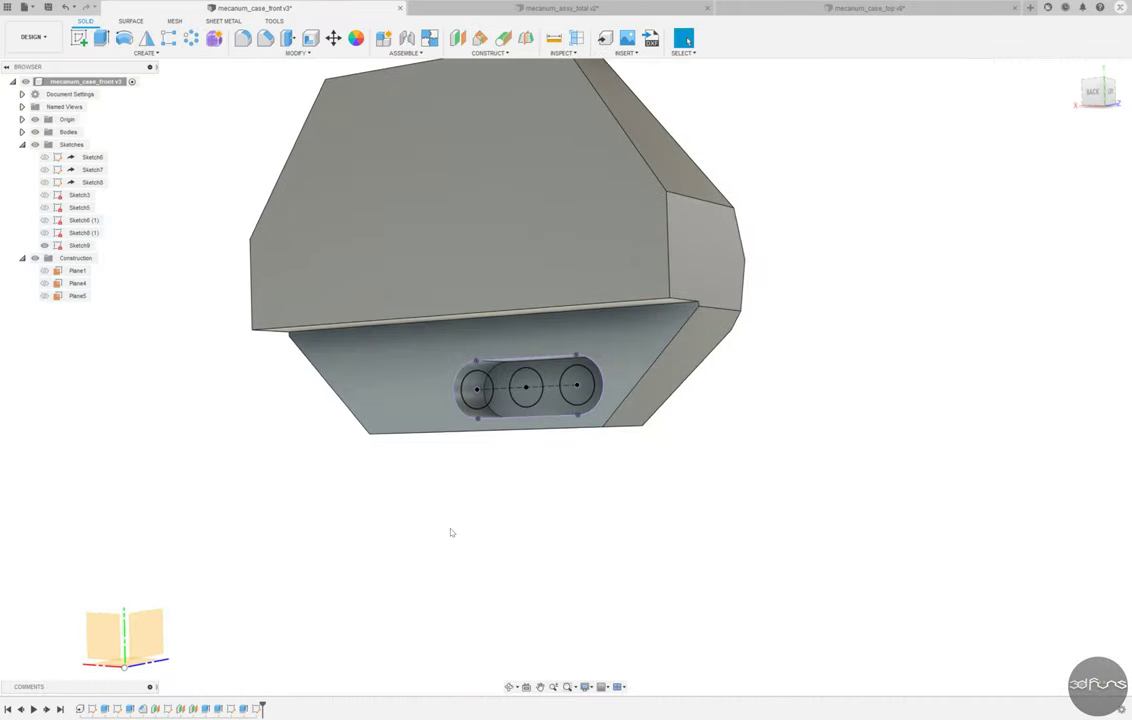
left_click(101, 37)
left_click(80, 245)
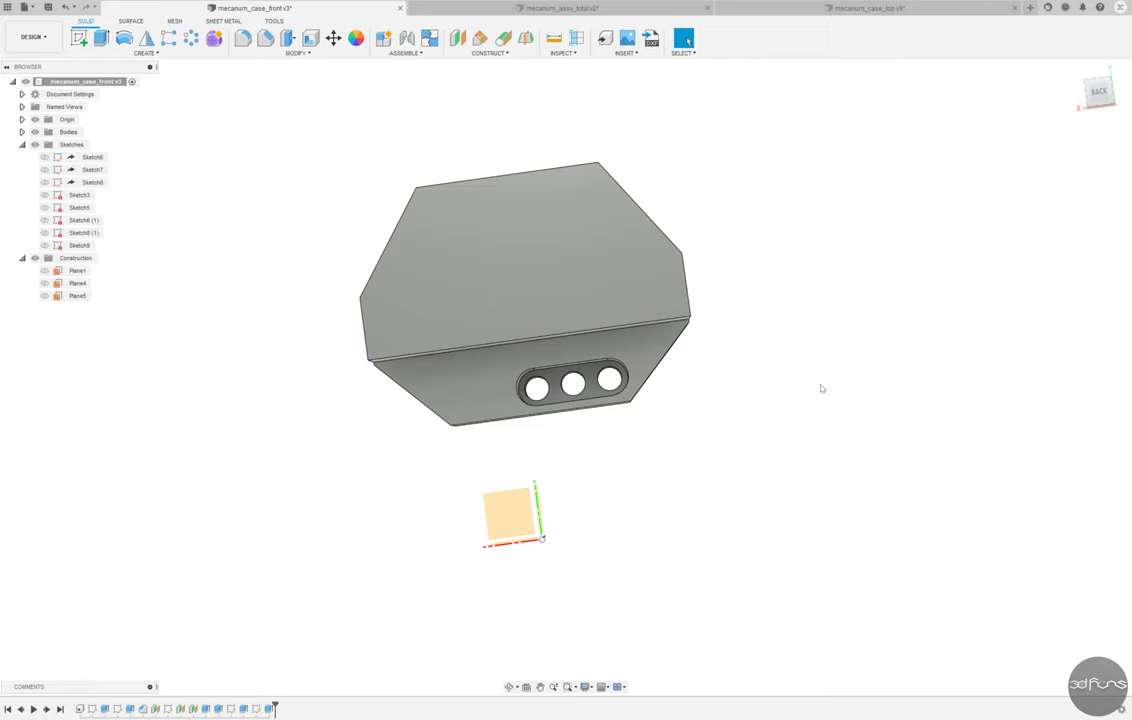
Start a sketch on the back face and project the lower face into it.
left_click(79, 37)
left_click(448, 392)
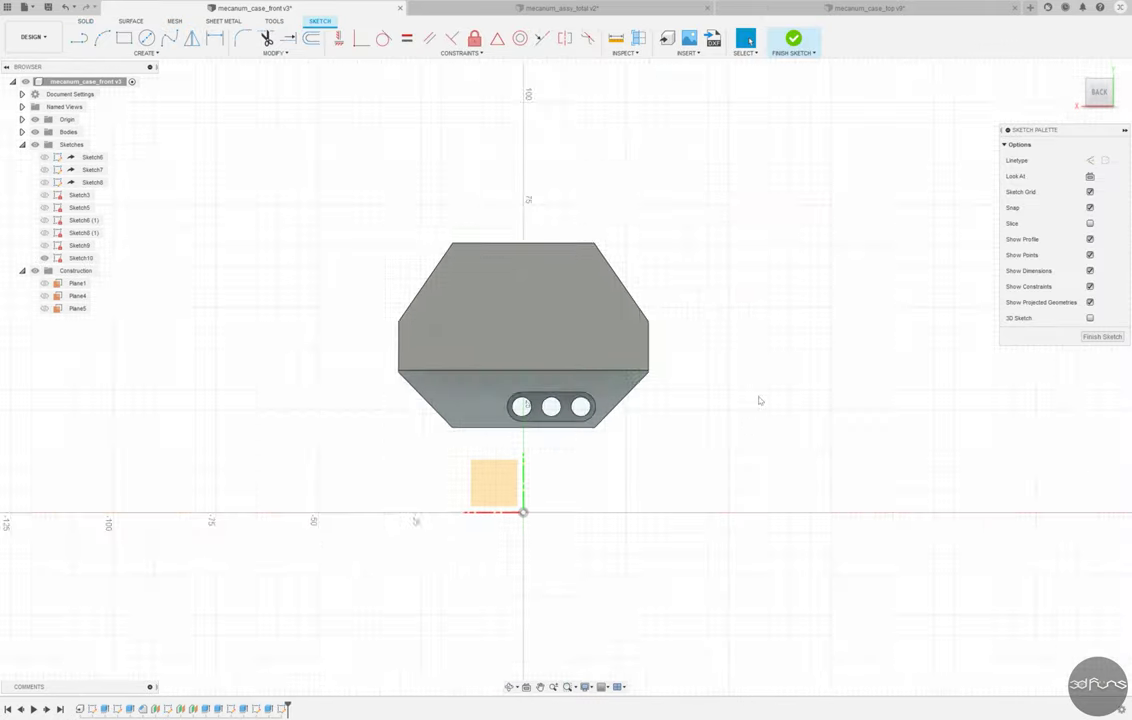
left_click(146, 52)
left_click(196, 238)
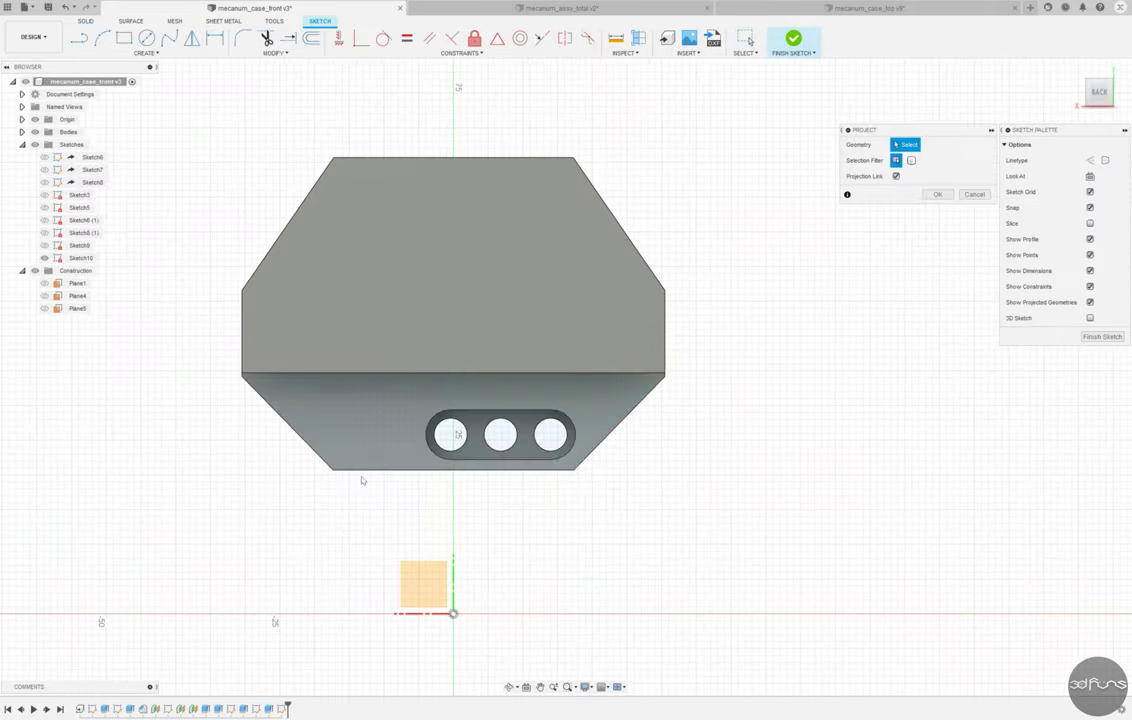
left_click(313, 452)
left_click(313, 452)
scroll(600, 400, "down", 2)
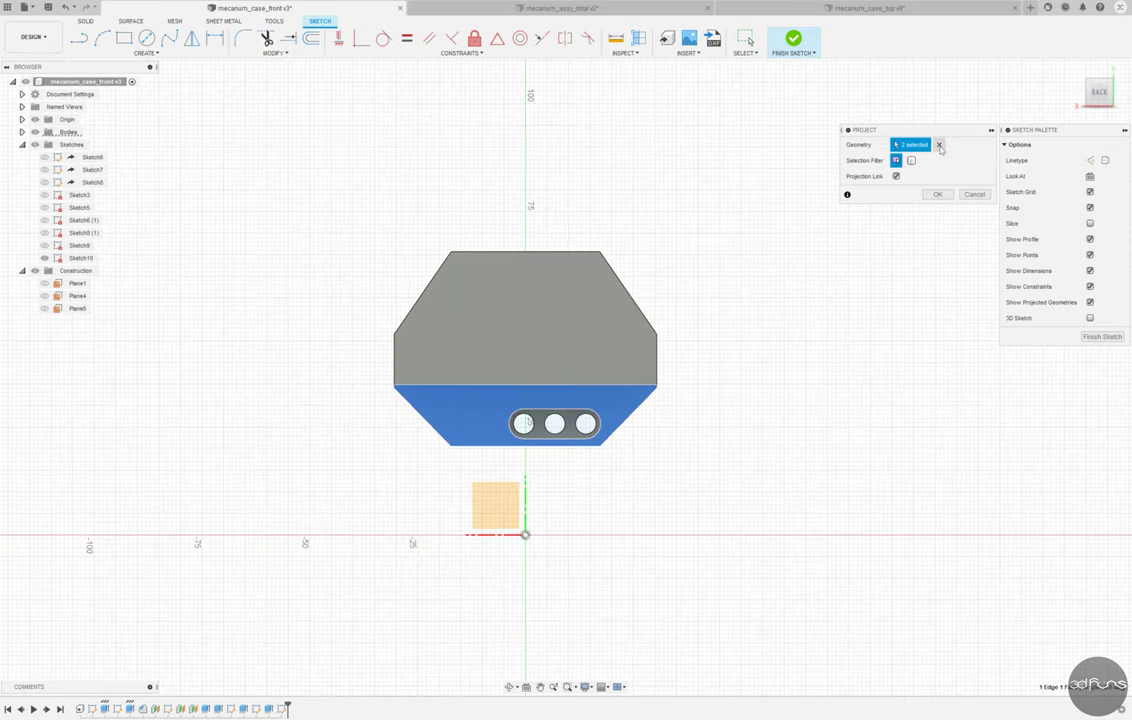
scroll(455, 465, "up", 3)
left_click(455, 465)
left_click(933, 195)
Draw a closed line outline for the cut-out beside the slanted edge, reaching the wall.
key("l")
scroll(392, 334, "up", 3)
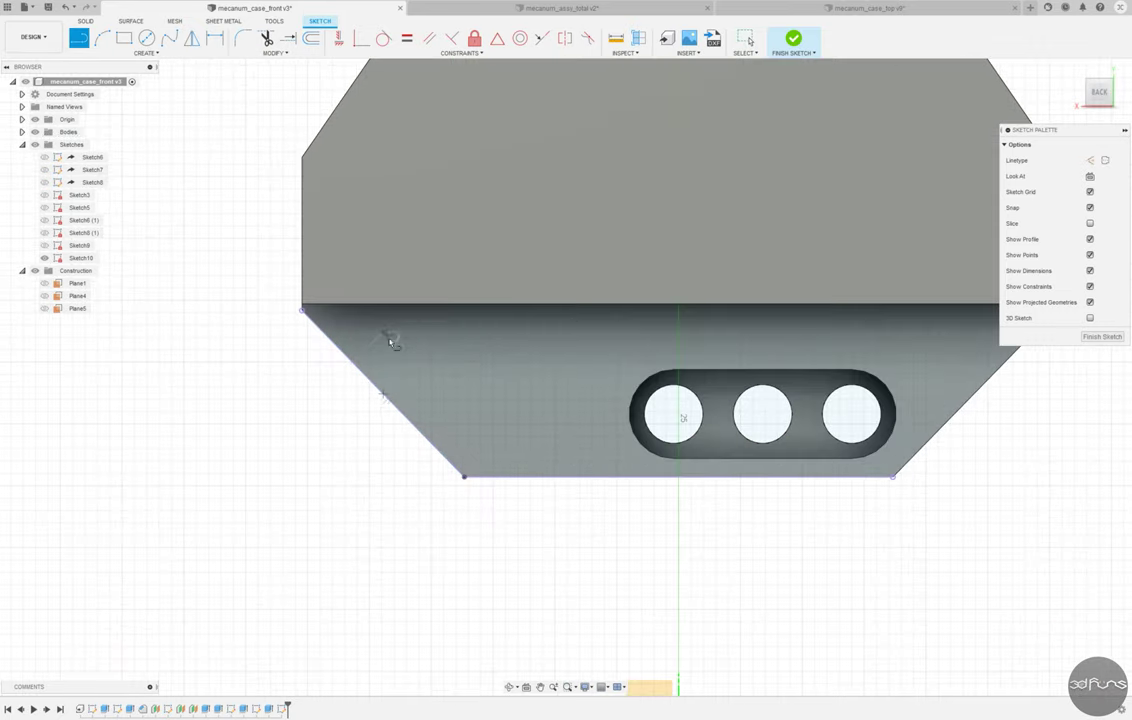
left_click(383, 331)
left_click(483, 436)
left_click(598, 436)
left_click(598, 326)
left_click(385, 326)
key("Escape")
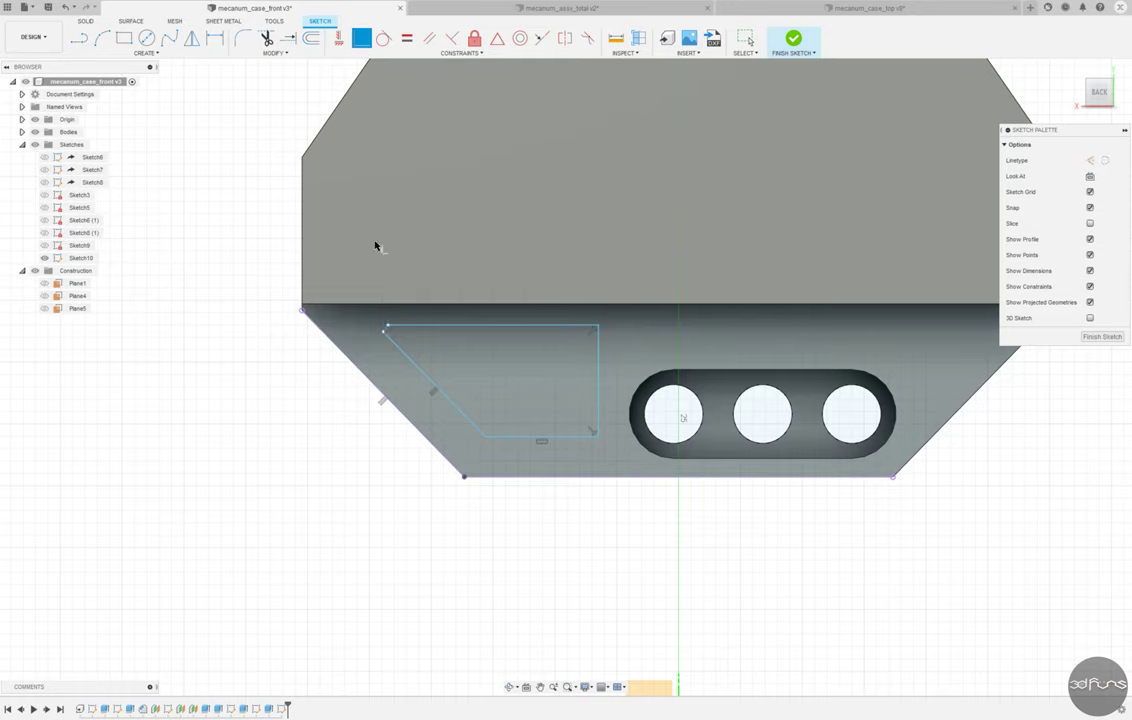
left_click_drag(531, 328, 518, 290)
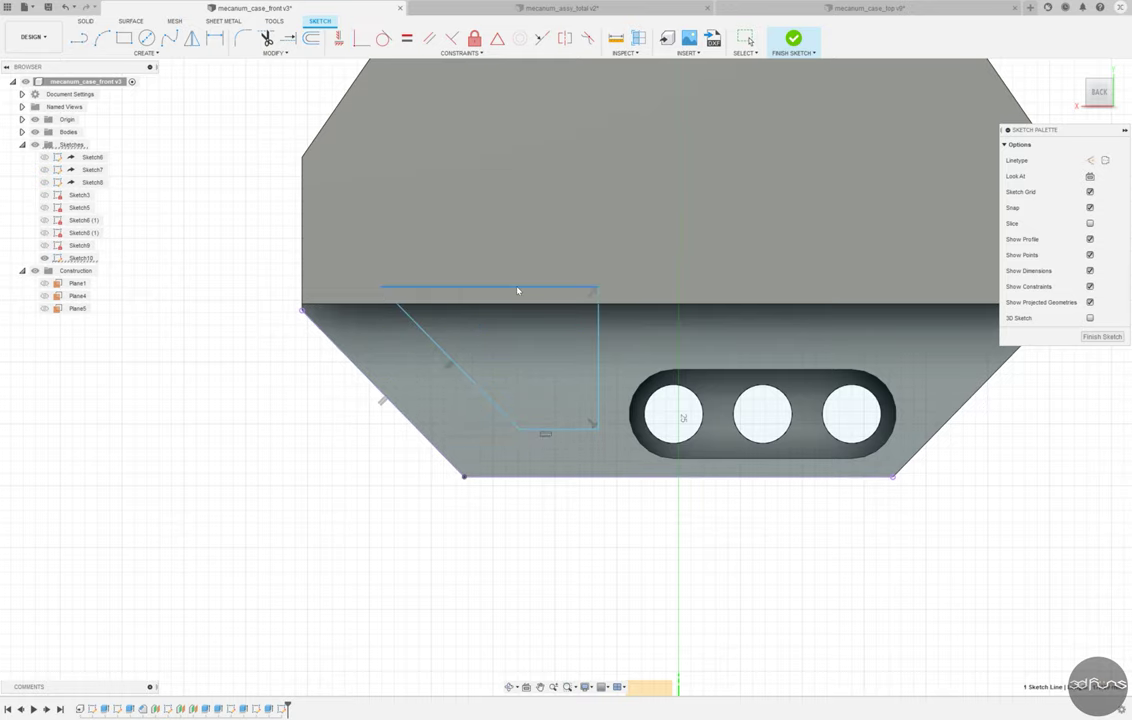
Dimension the outline with an 8.58 height and a 5.58 gap to the bottom edge.
key("d")
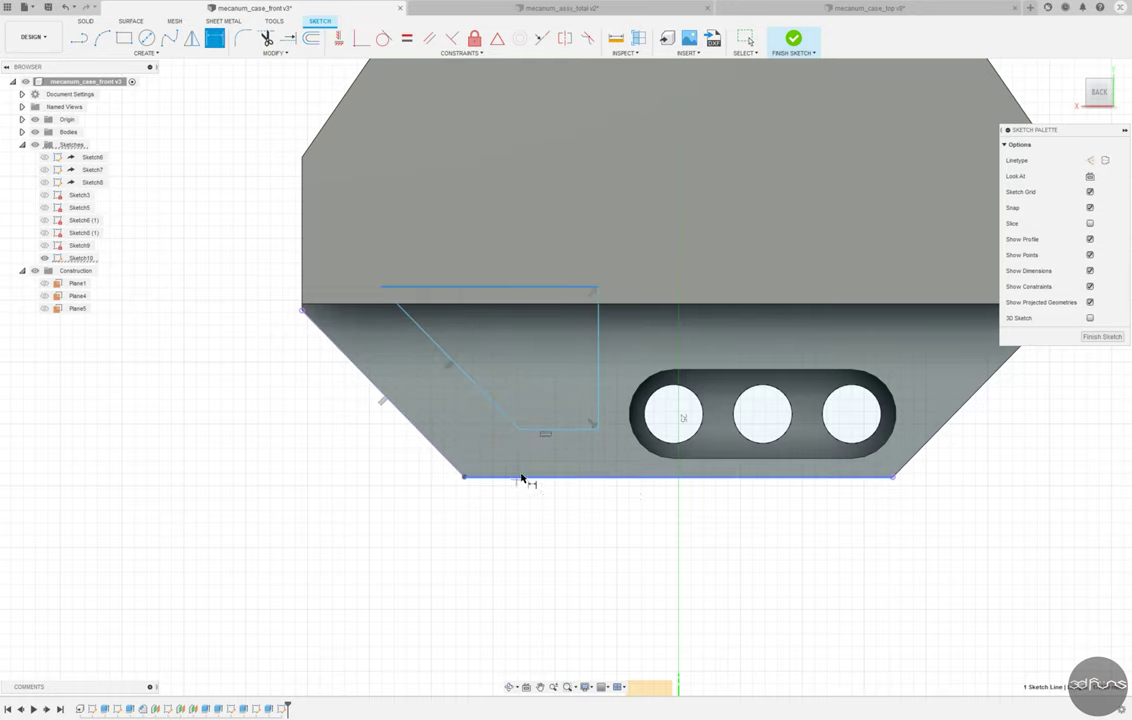
left_click(560, 428)
left_click(642, 360)
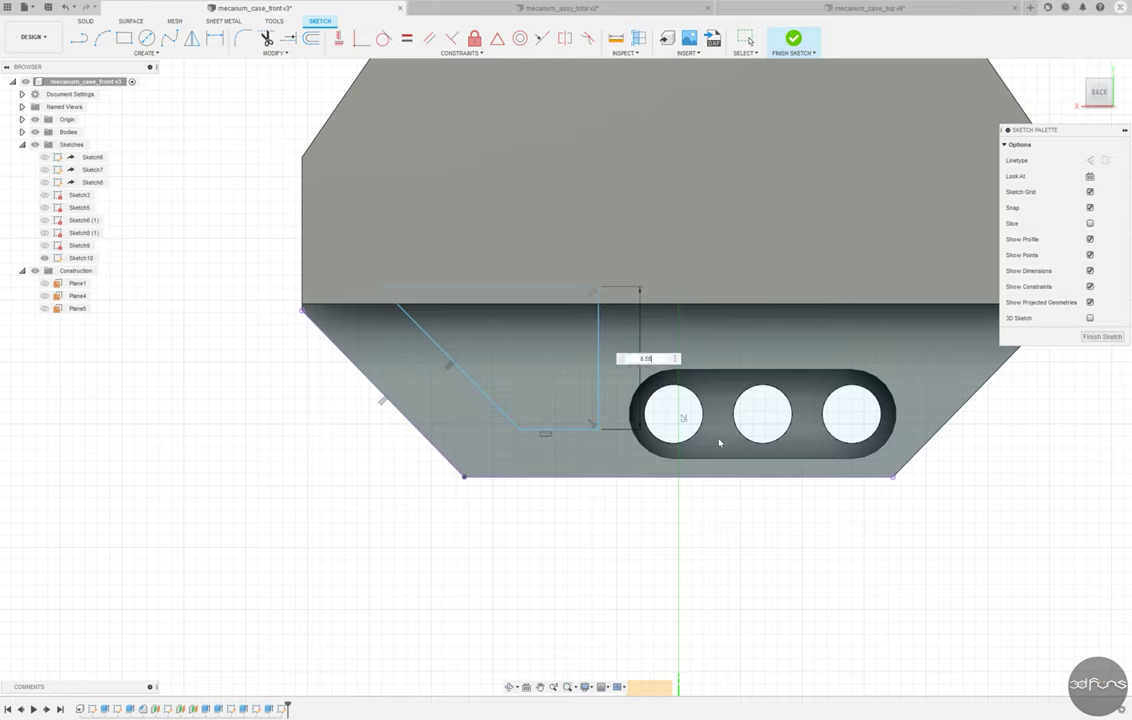
key("Return")
left_click(556, 476)
left_click(556, 432)
left_click(330, 447)
key("Return")
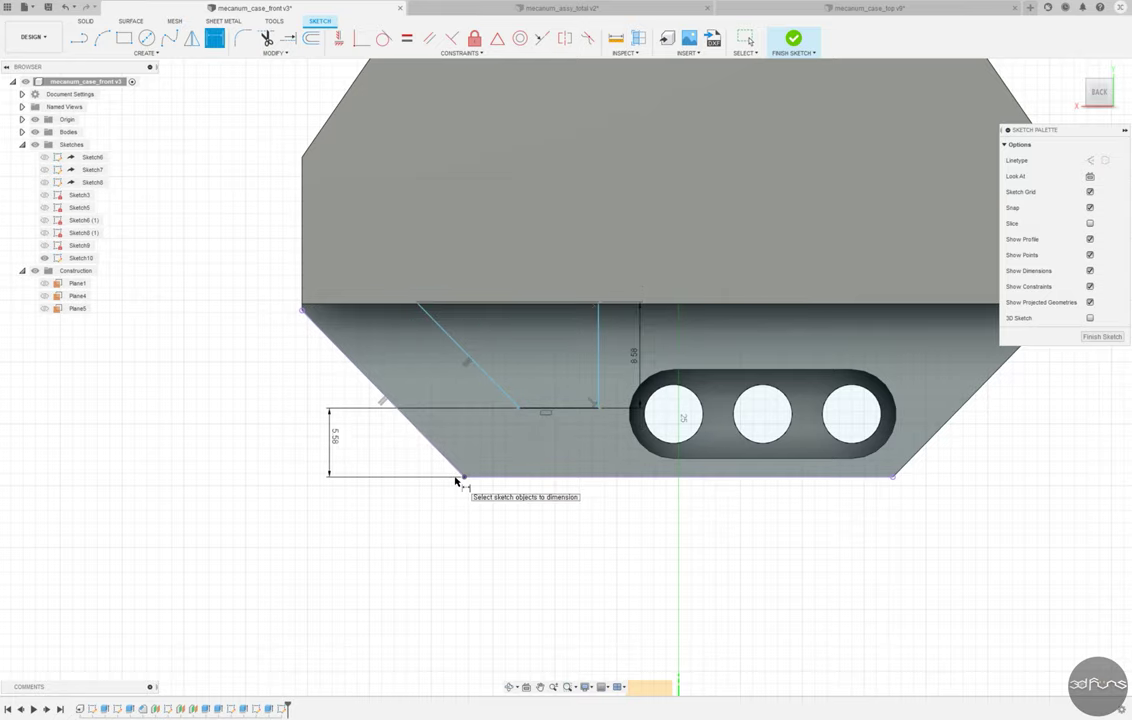
Add a 5.57 offset from the slanted edge, a horizontal distance to the origin, and close the profile.
key("Escape")
left_click(447, 460)
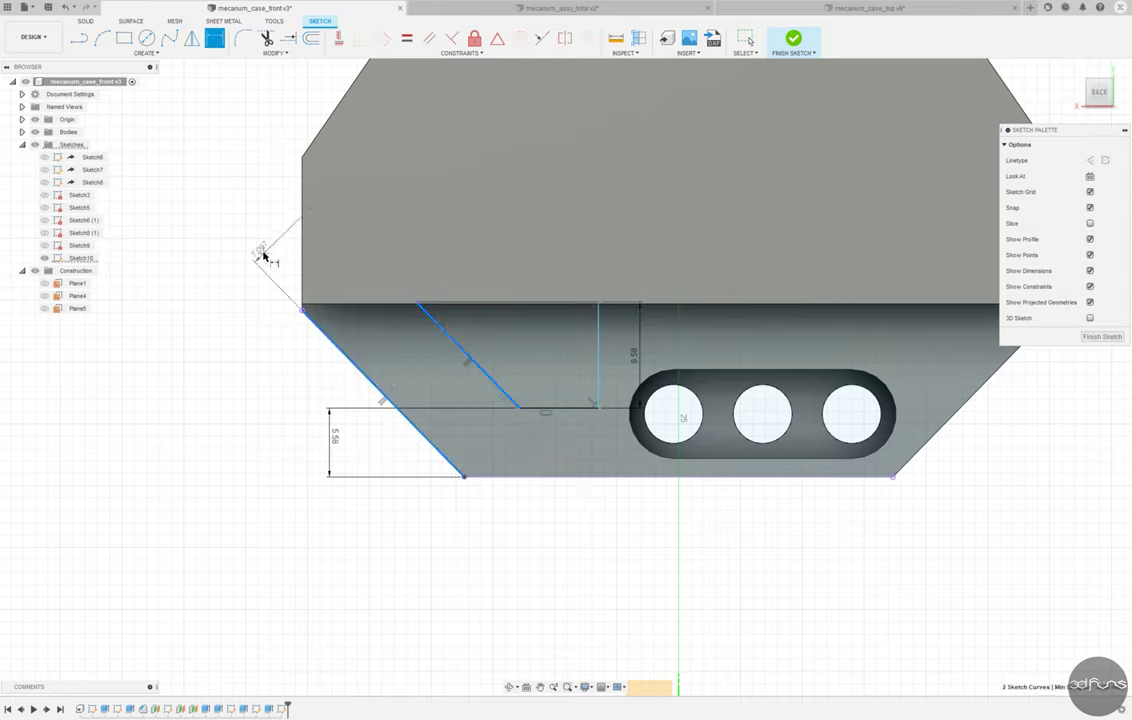
left_click(263, 258)
key("Return")
left_click(576, 340)
scroll(574, 403, "down", 3)
left_click(638, 608)
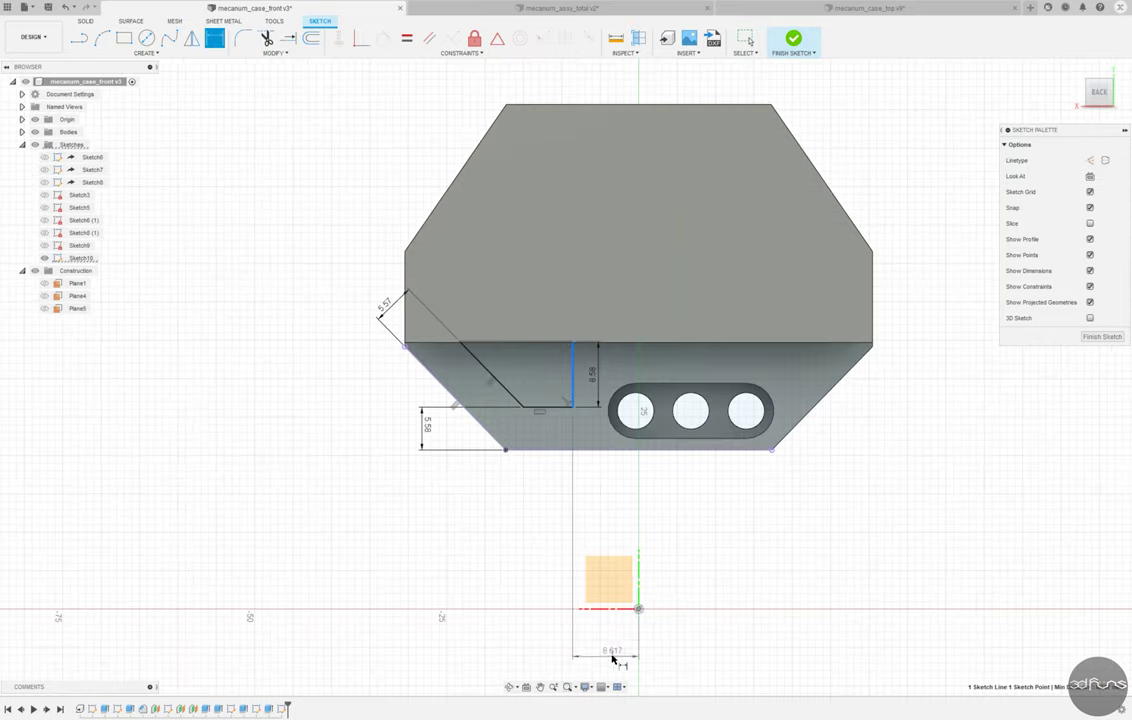
left_click(613, 518)
scroll(590, 375, "up", 4)
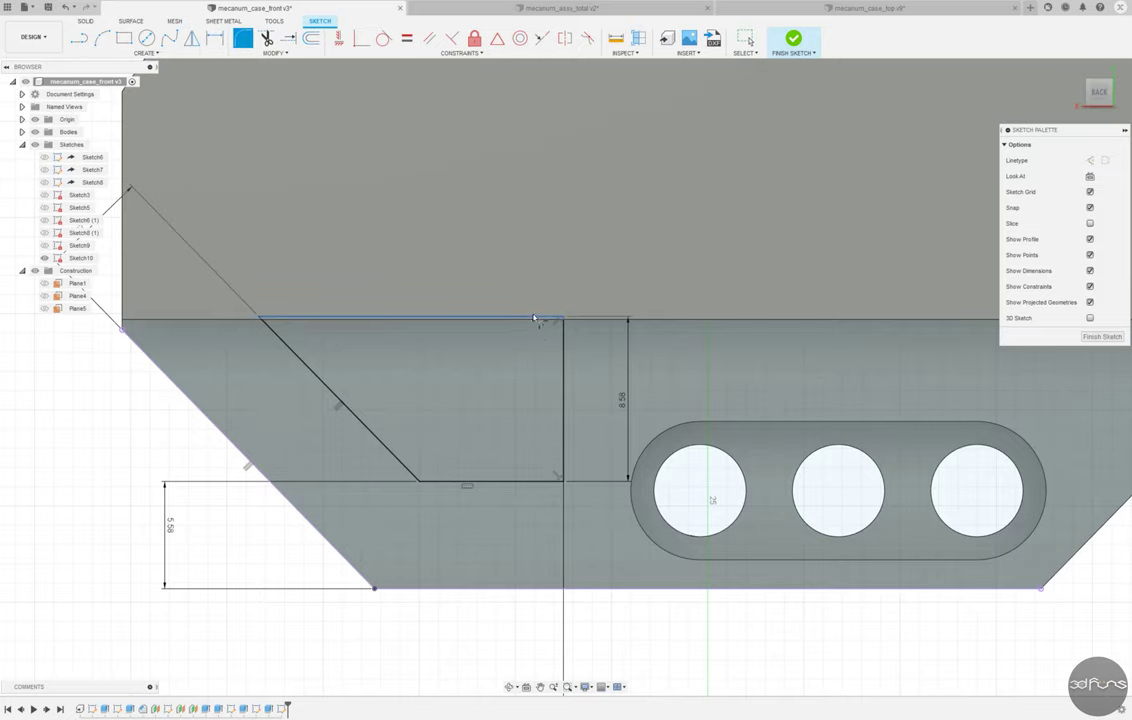
left_click(563, 320)
key("Escape")
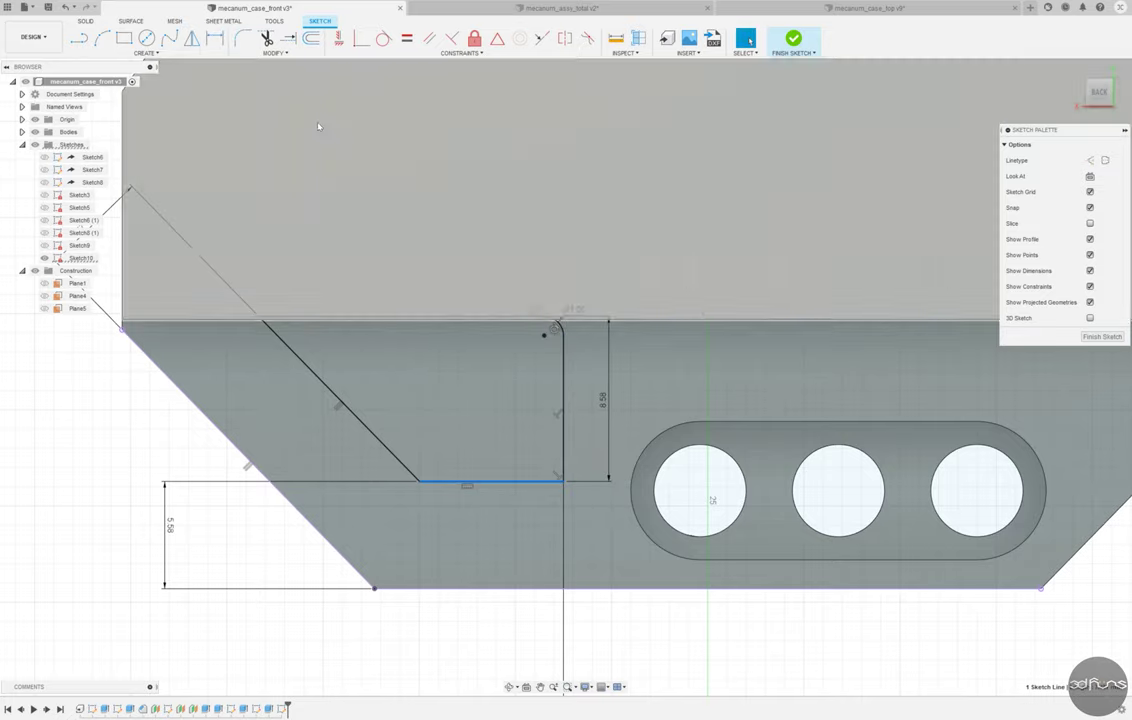
Round all four outline corners with 1 mm sketch fillets.
left_click(563, 322)
left_click(563, 481)
key("Return")
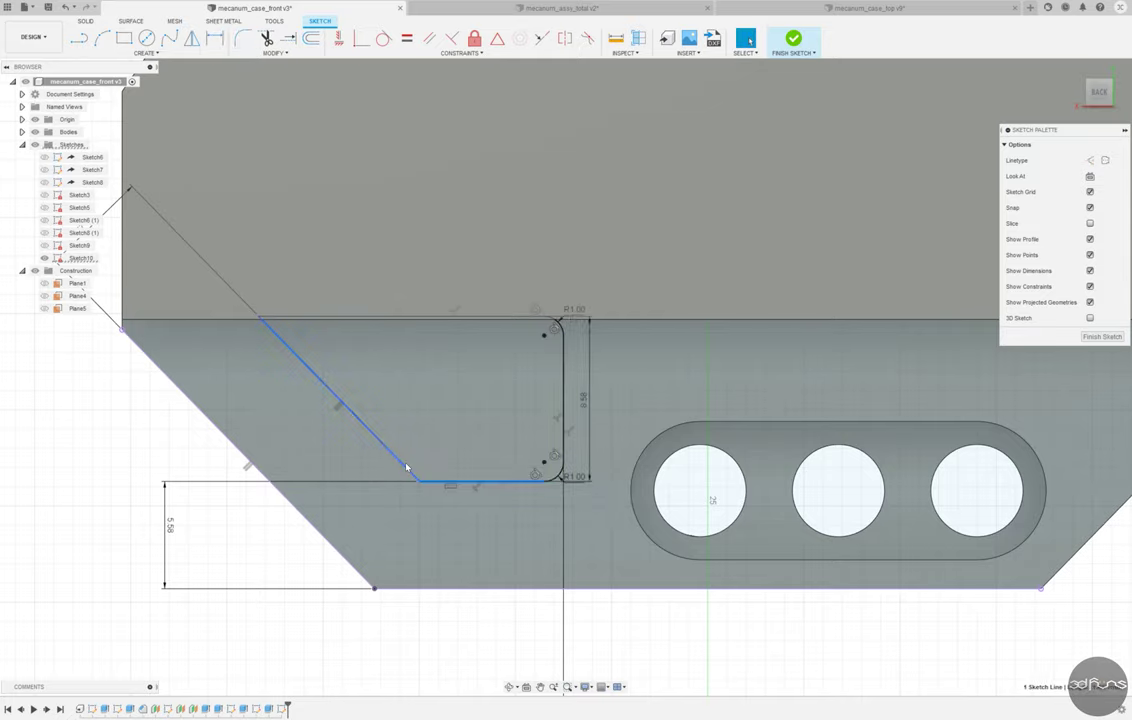
left_click(240, 38)
left_click(417, 478)
key("Return")
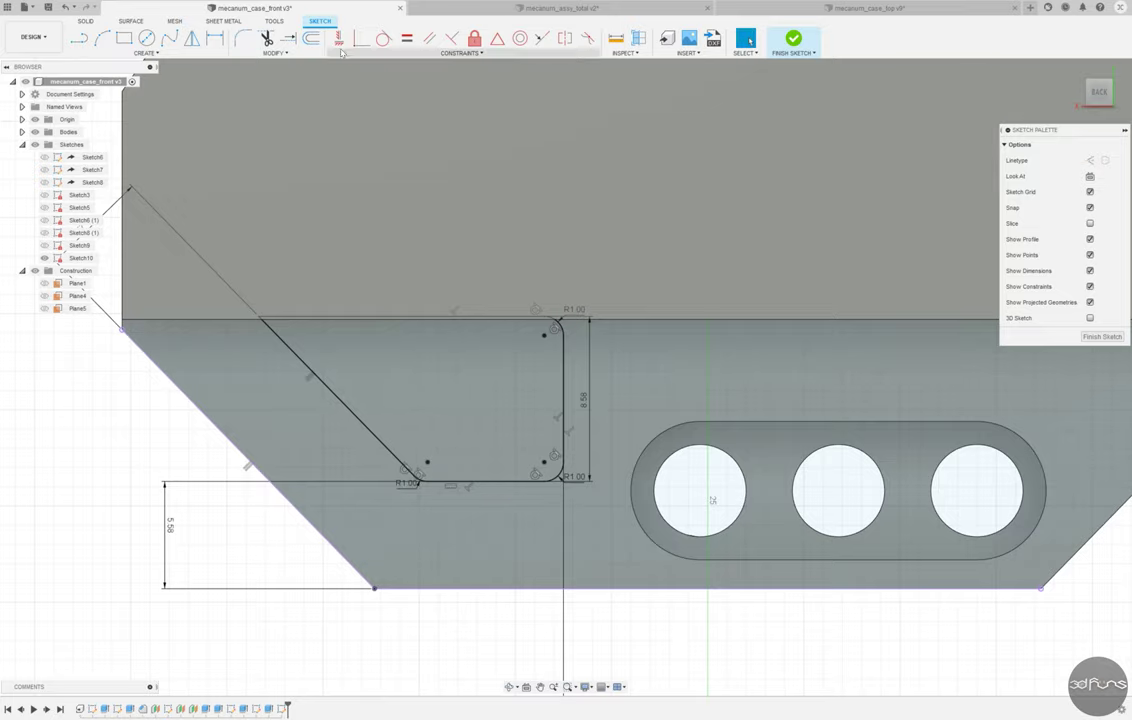
left_click(311, 38)
left_click(240, 38)
left_click(262, 321)
key("Return")
key("Escape")
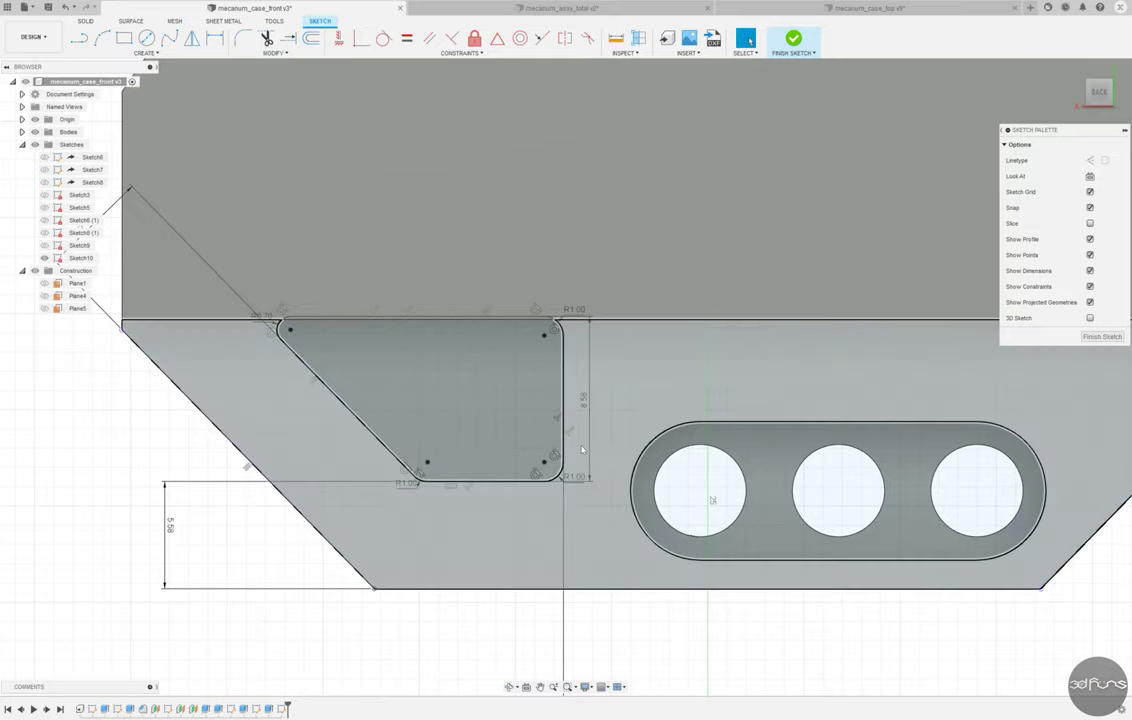
Extrude-cut the cut-out profile symmetrically in both directions.
left_click(793, 38)
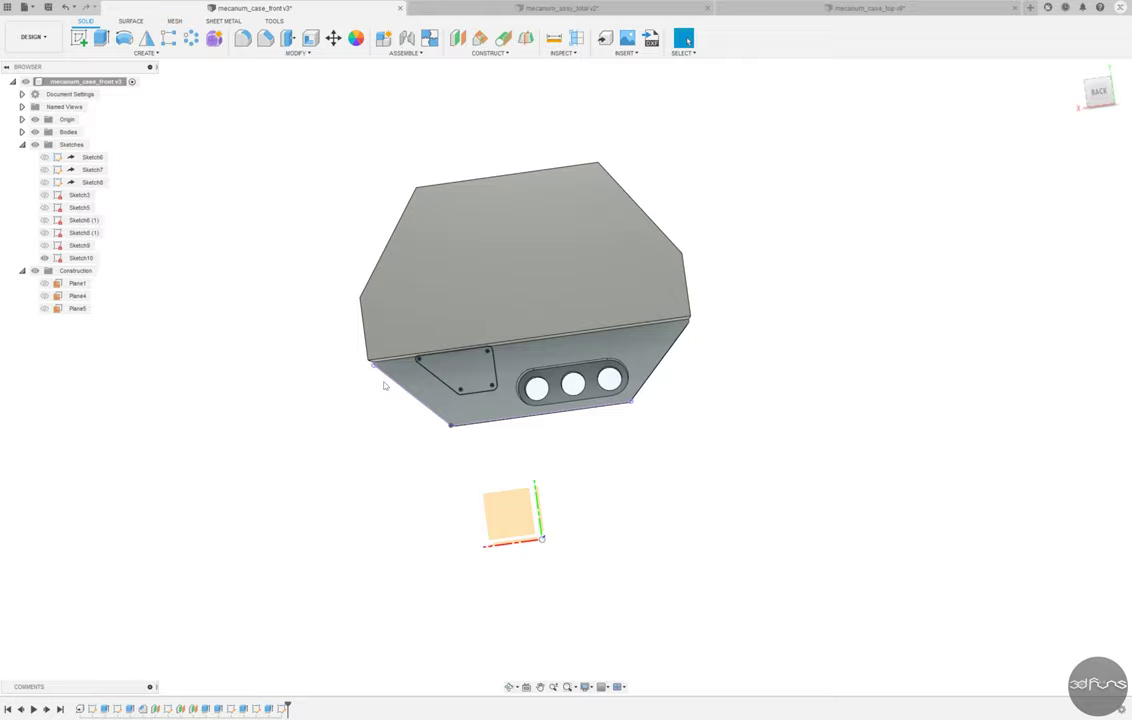
key("e")
left_click(455, 375)
left_click(1065, 191)
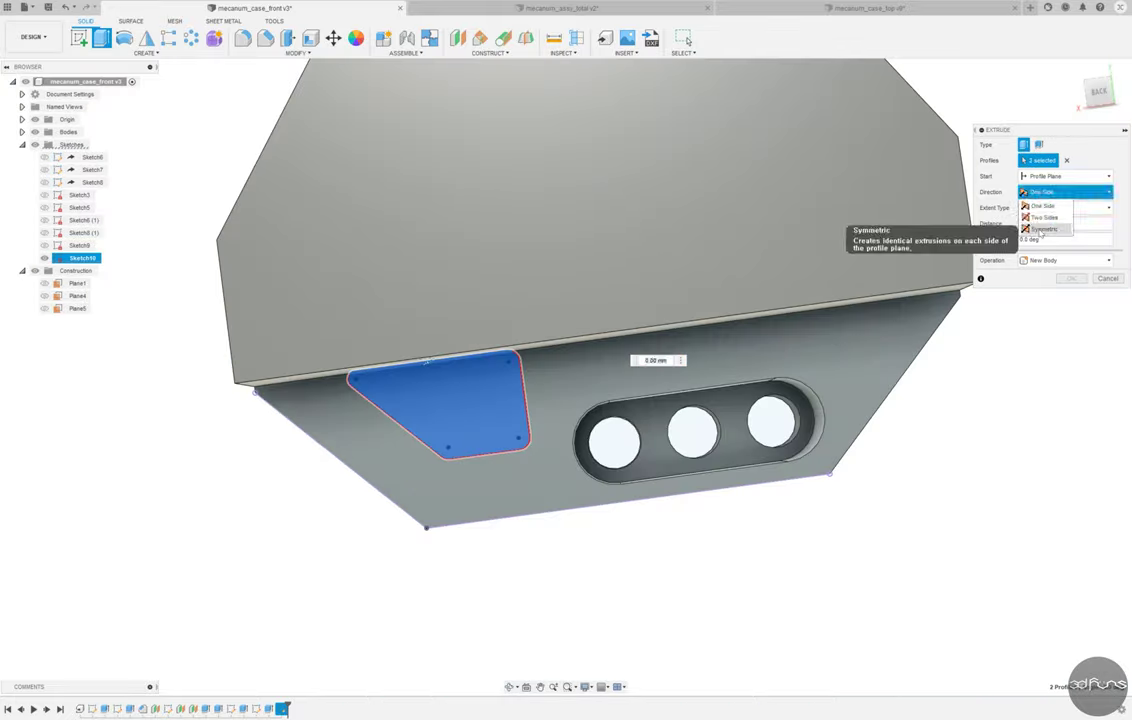
left_click(1040, 230)
key("Return")
middle_click_drag(695, 427, 645, 460, "shift")
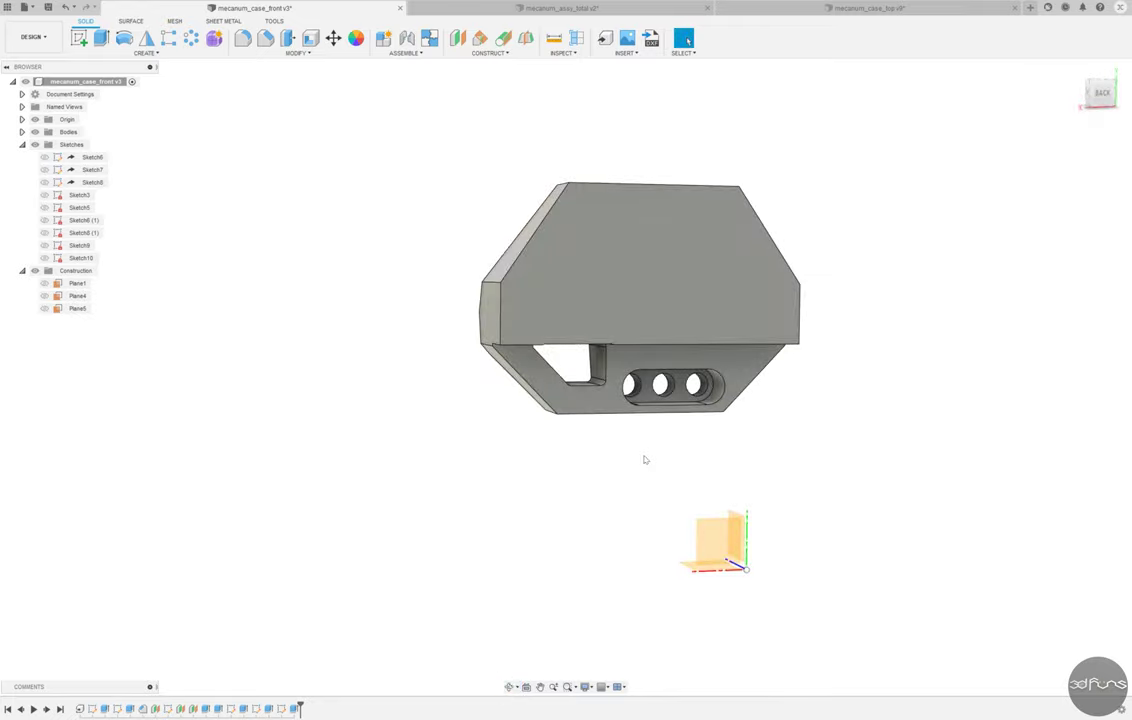
Save the design as version v4.
key("ctrl+s")
key("Return")
middle_click_drag(331, 290, 460, 333, "shift")
On a new sketch, project the inner face outline and offset its top-left chain.
left_click(445, 288)
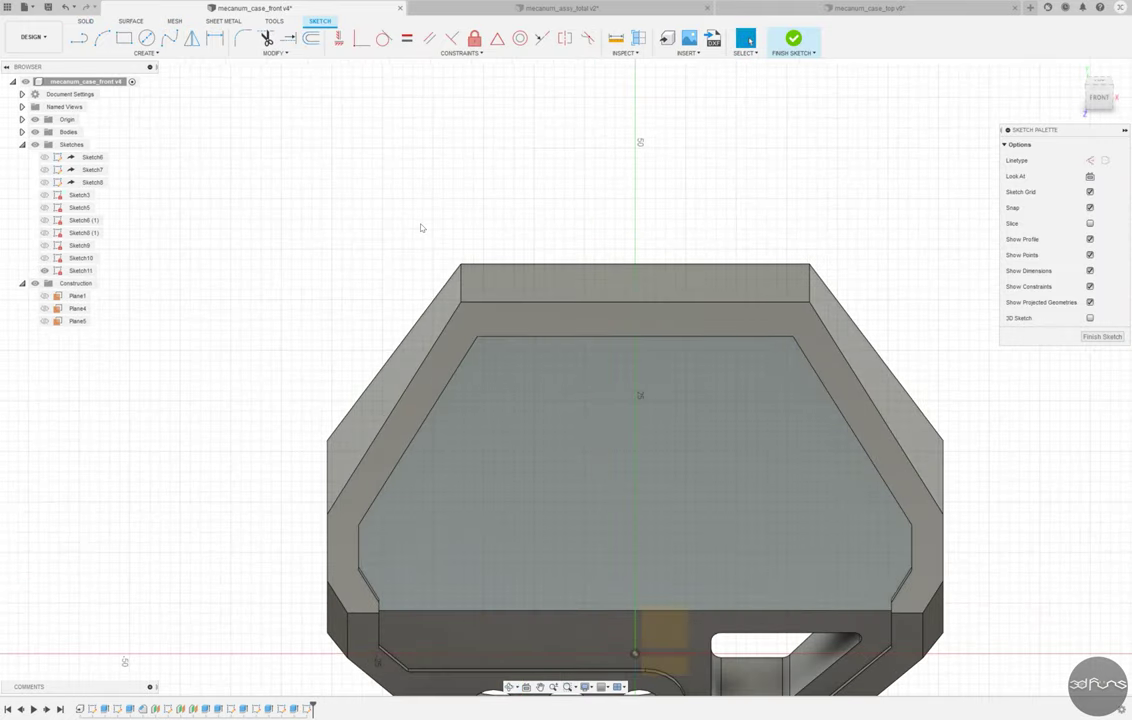
left_click(146, 52)
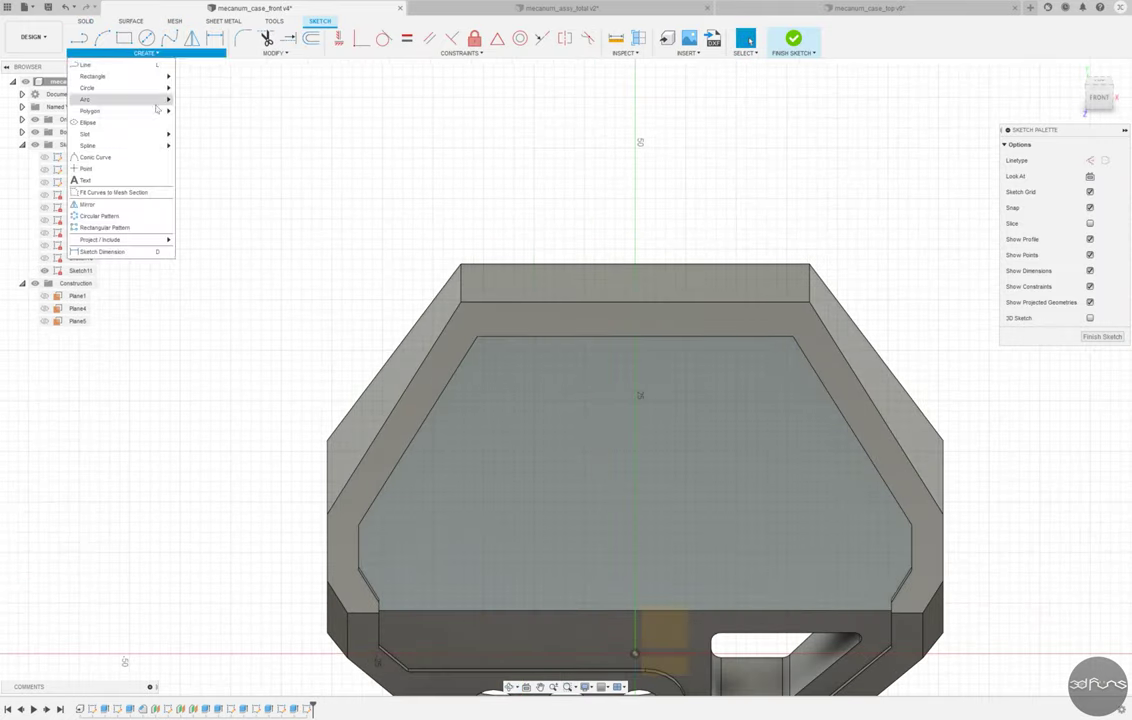
left_click(230, 100)
left_click(473, 346)
key("Return")
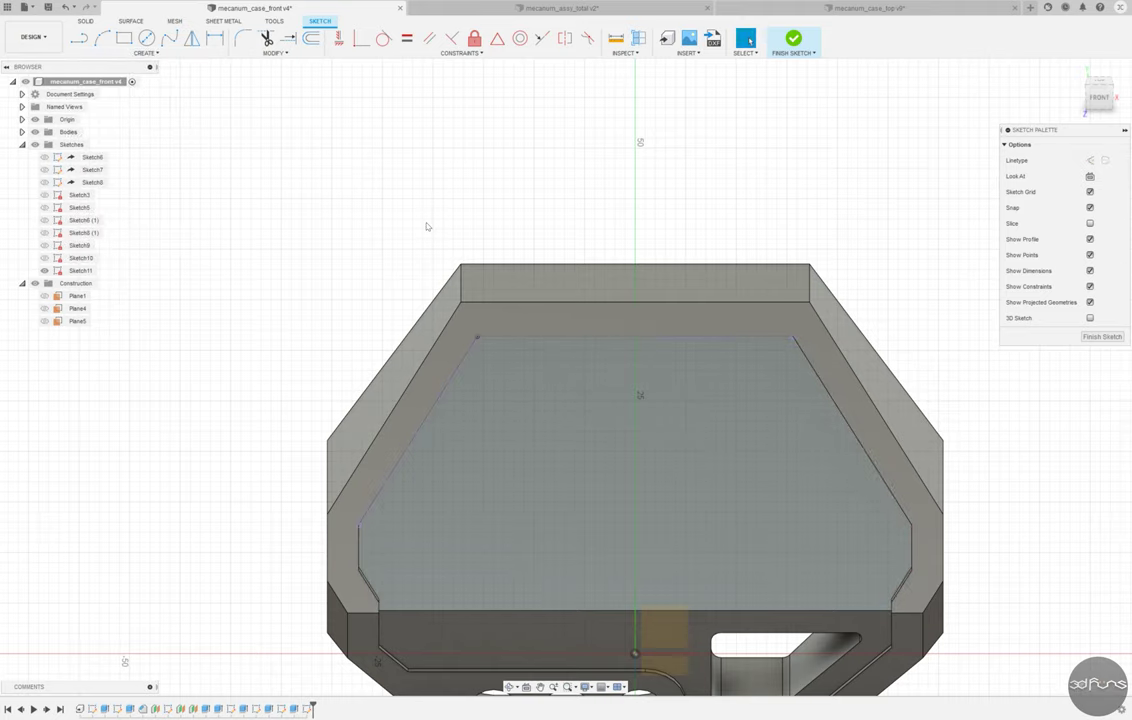
key("o")
left_click(500, 342)
key("Return")
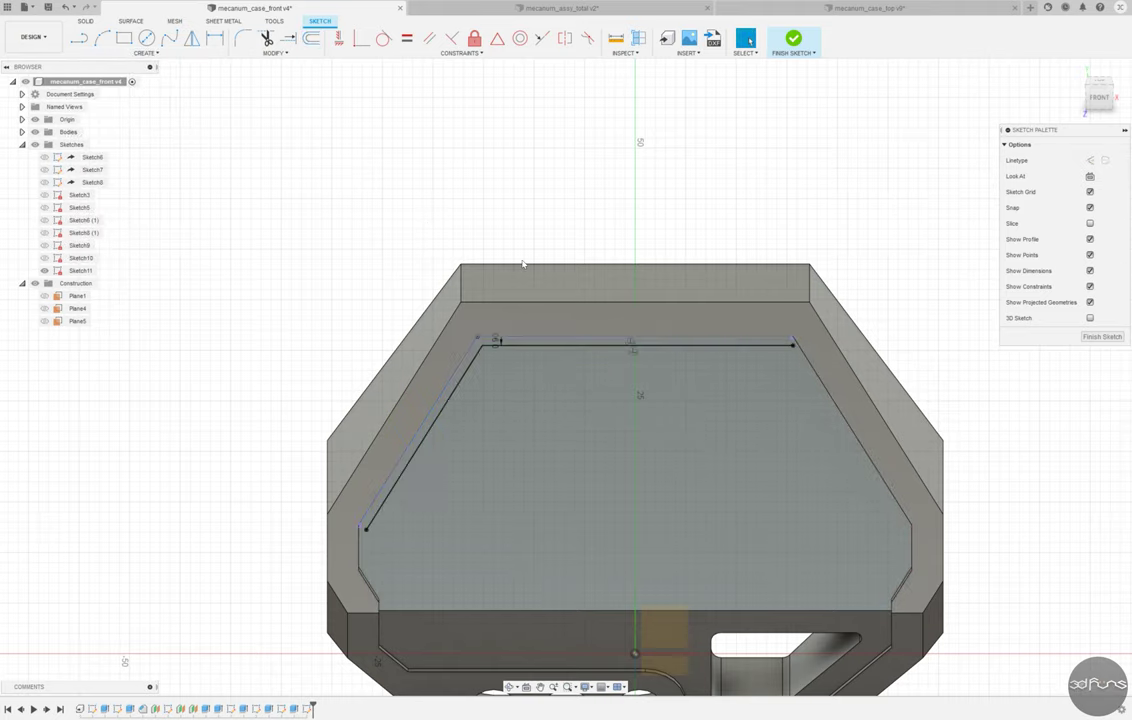
Draw a stepped line from the left edge to the top edge and trim to close the L outline.
left_click(493, 405)
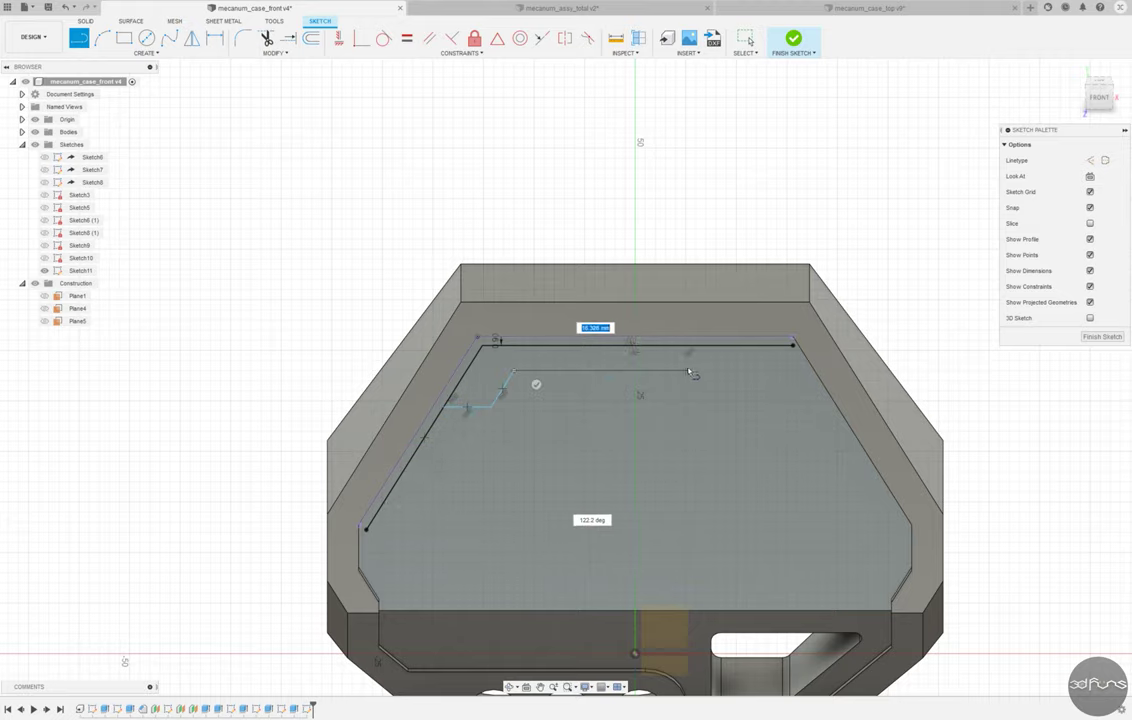
left_click(513, 371)
left_click(601, 370)
left_click(617, 350)
left_click(696, 350)
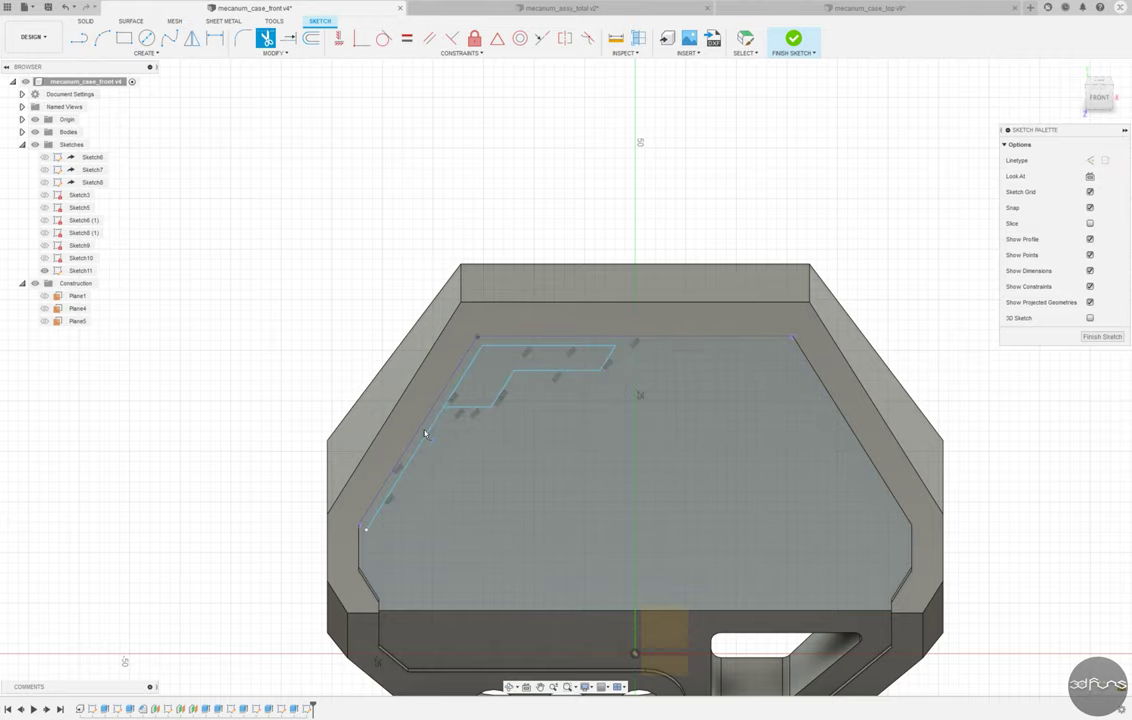
middle_click_drag(600, 400, 505, 379, "shift")
key("Escape")
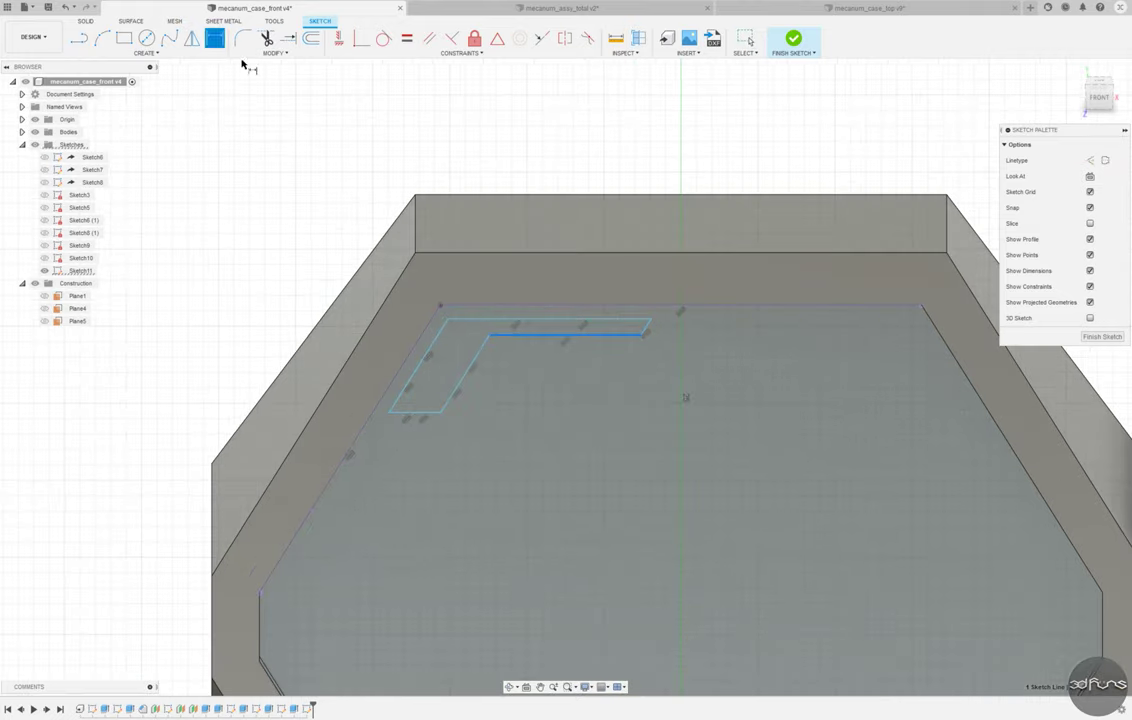
Dimension the L with a 0.90 offset from the body edge and a 1.40 width.
key("p")
left_click(353, 312)
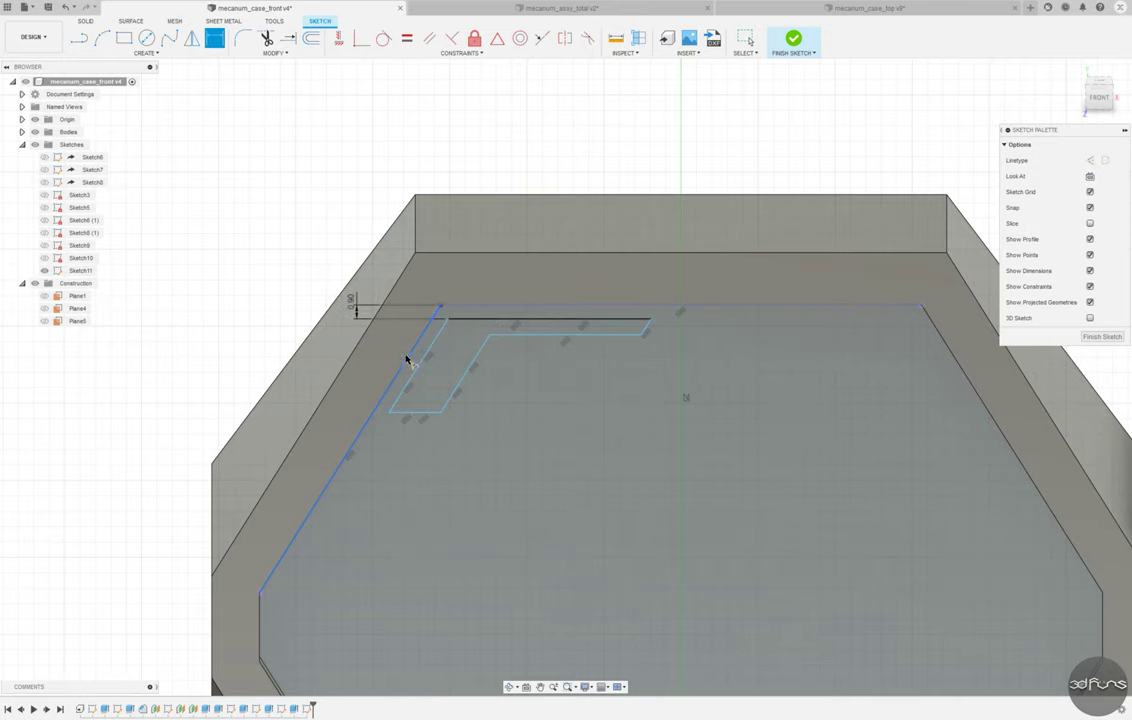
left_click(425, 355)
left_click(480, 265)
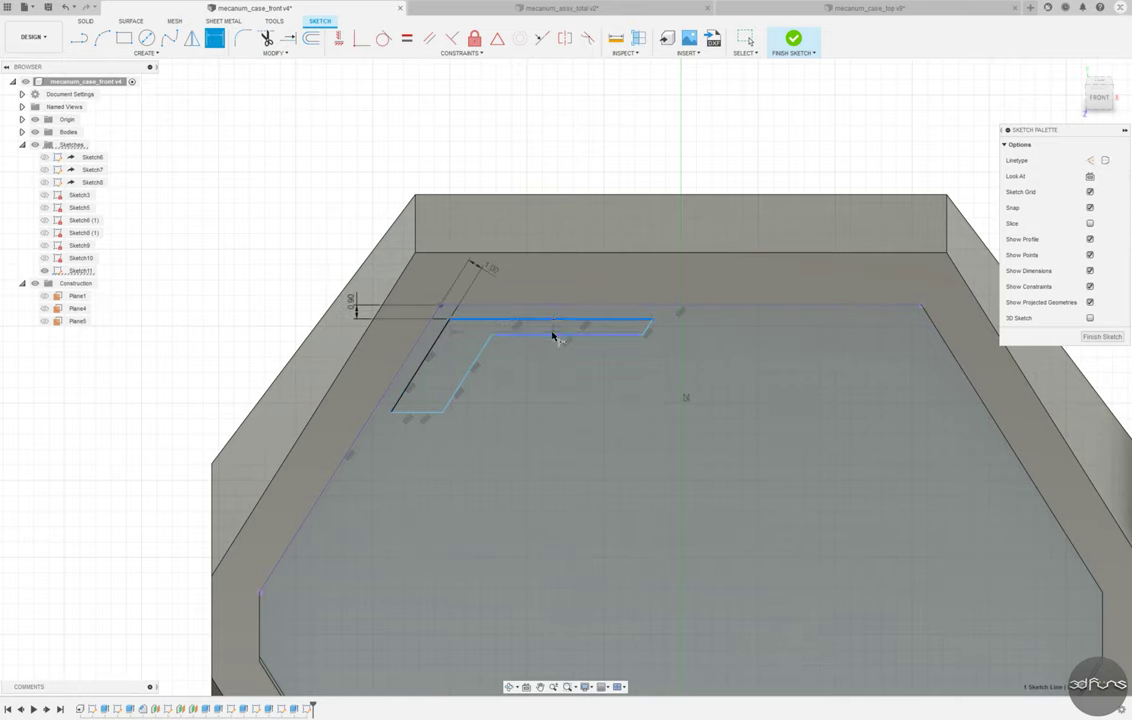
left_click(553, 336)
left_click(435, 343)
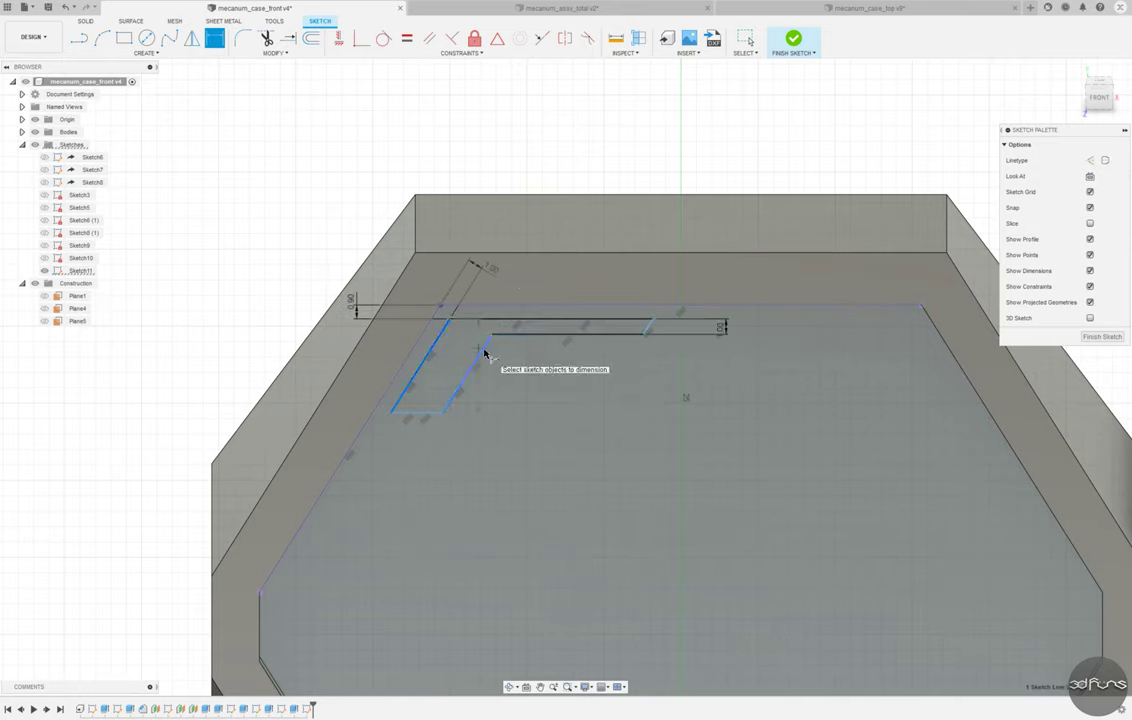
left_click(551, 253)
type("1.4")
key("Return")
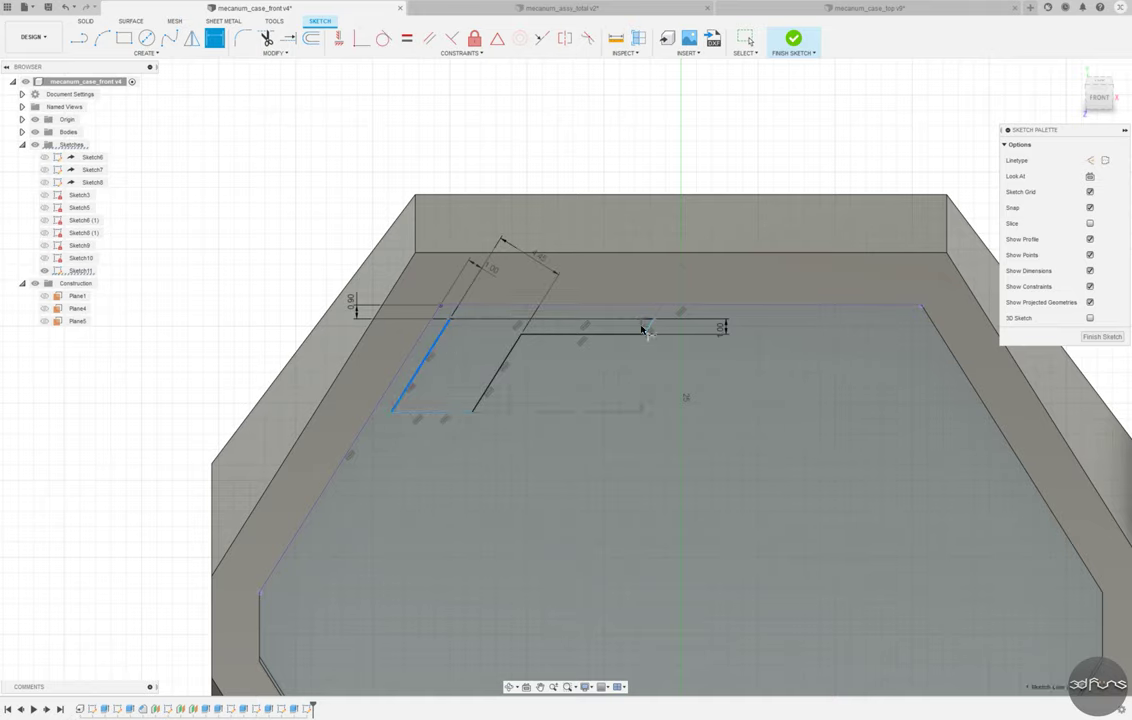
Set the L's top arm length to 4.40 and its height to 3.90.
left_click(600, 240)
type("4.4")
key("Return")
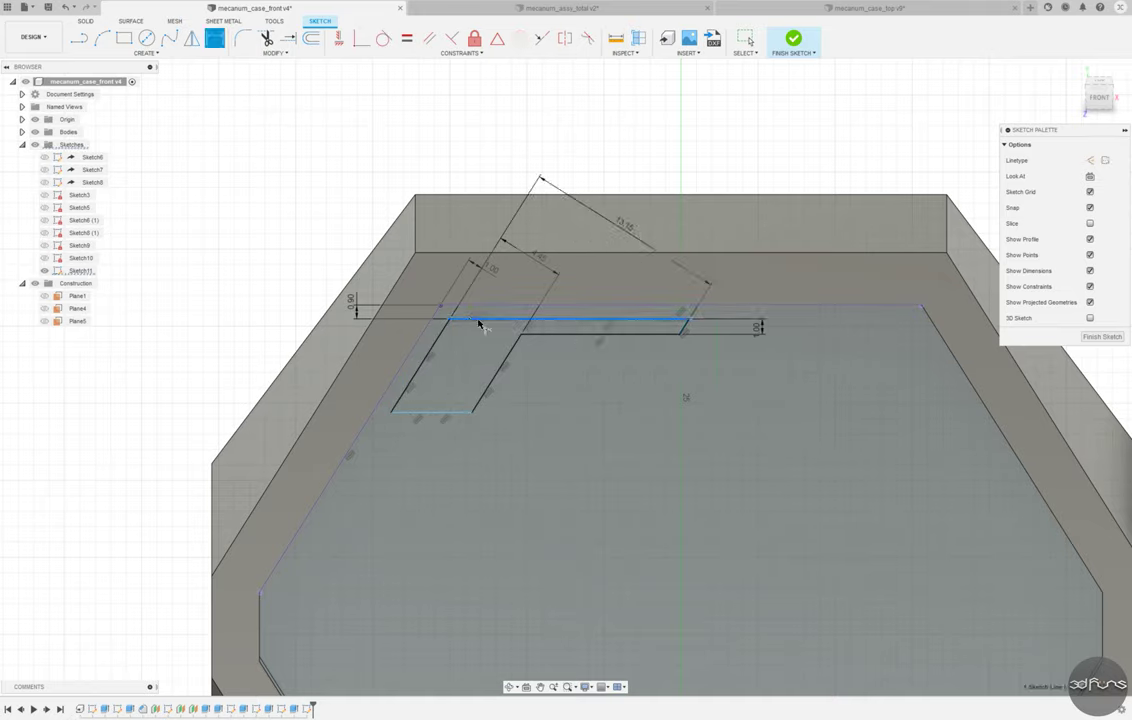
left_click(320, 350)
type("3.9")
key("Return")
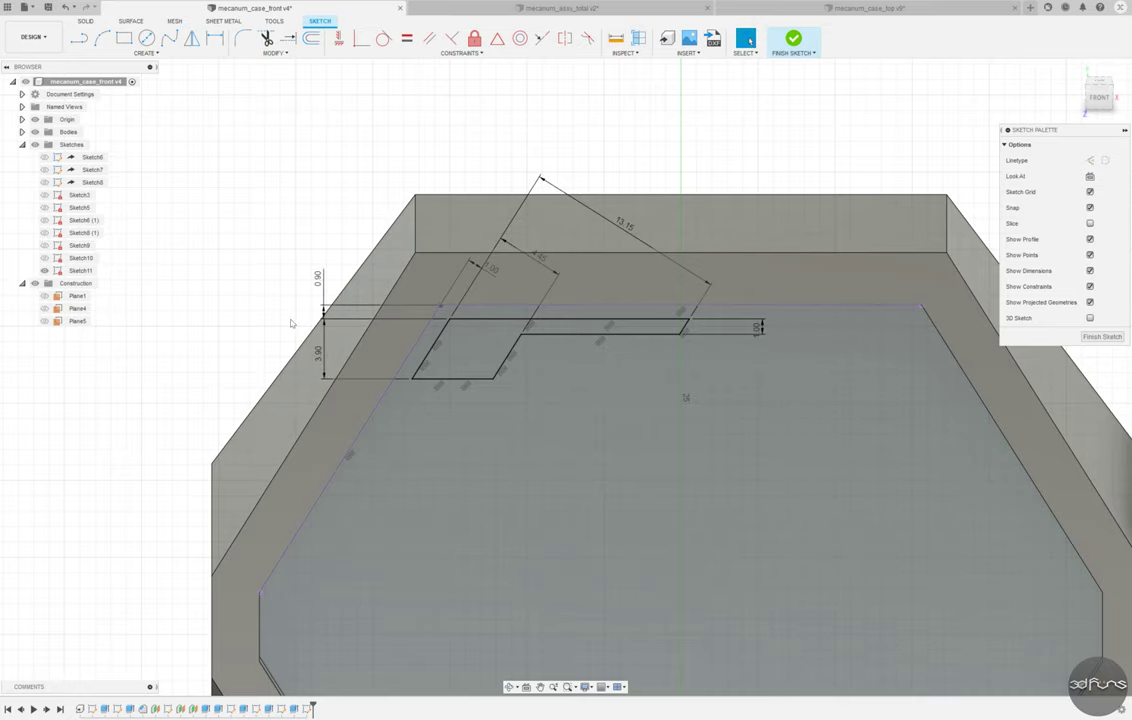
Finish the sketch and extrude the L profile as a cut groove.
left_click(793, 40)
key("e")
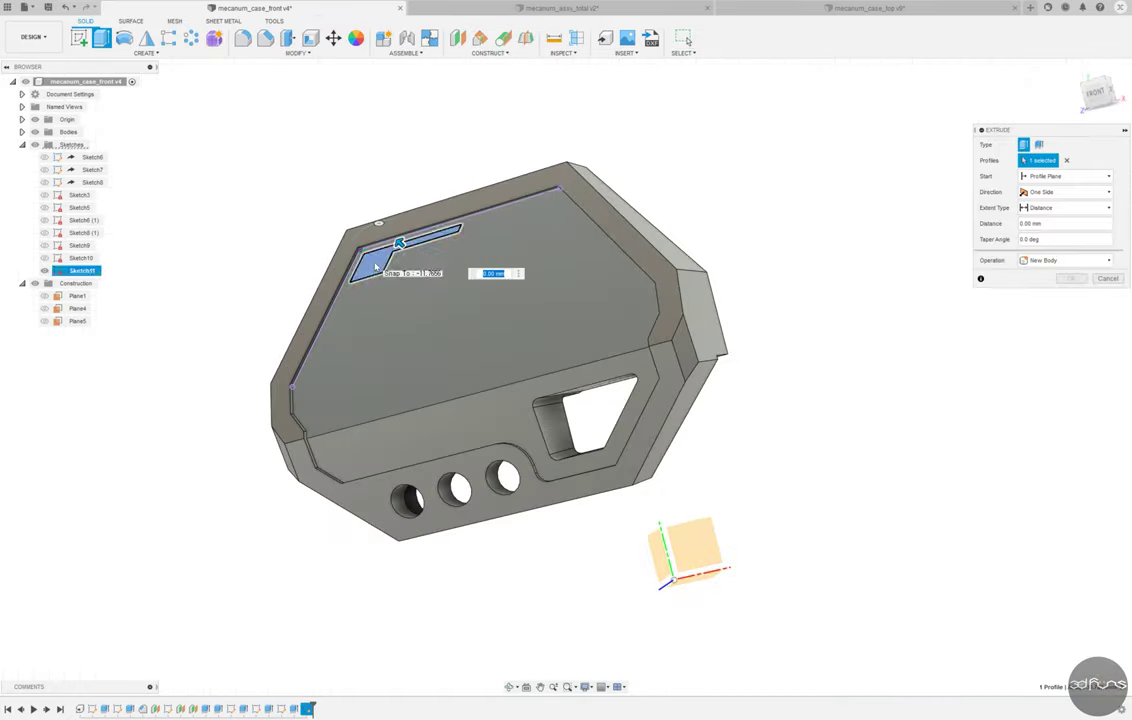
key("Return")
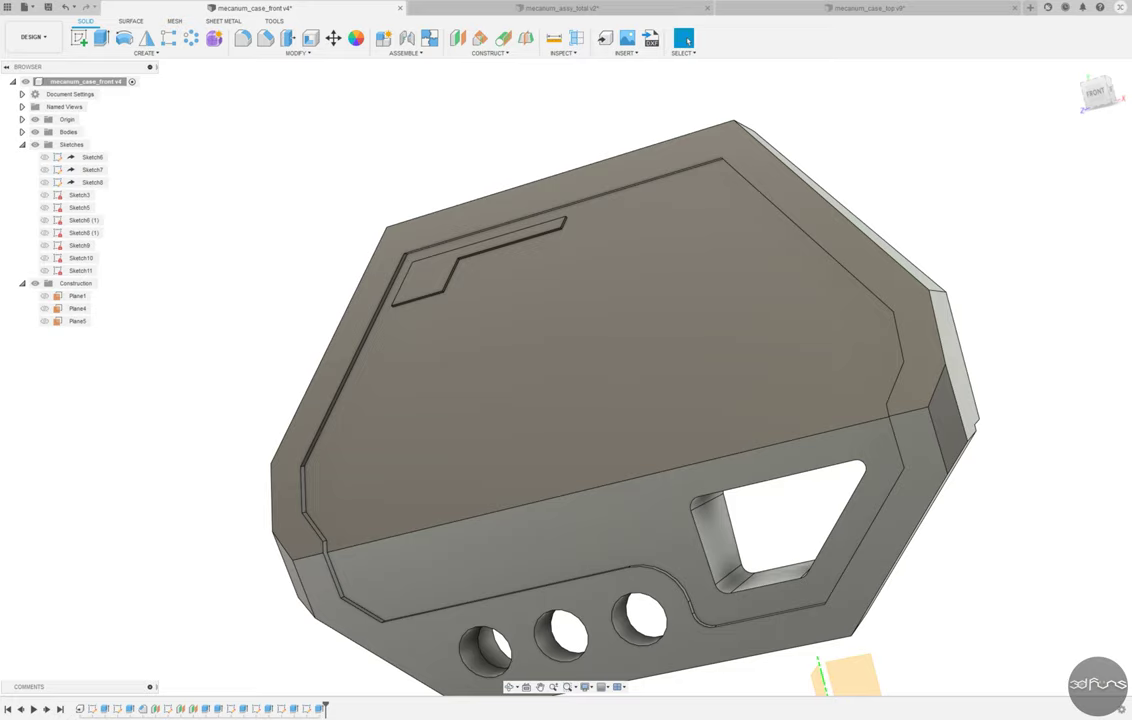
Start a sketch on the case face and draw a thin rectangle for the slot.
left_click(79, 38)
left_click(432, 404)
key("r")
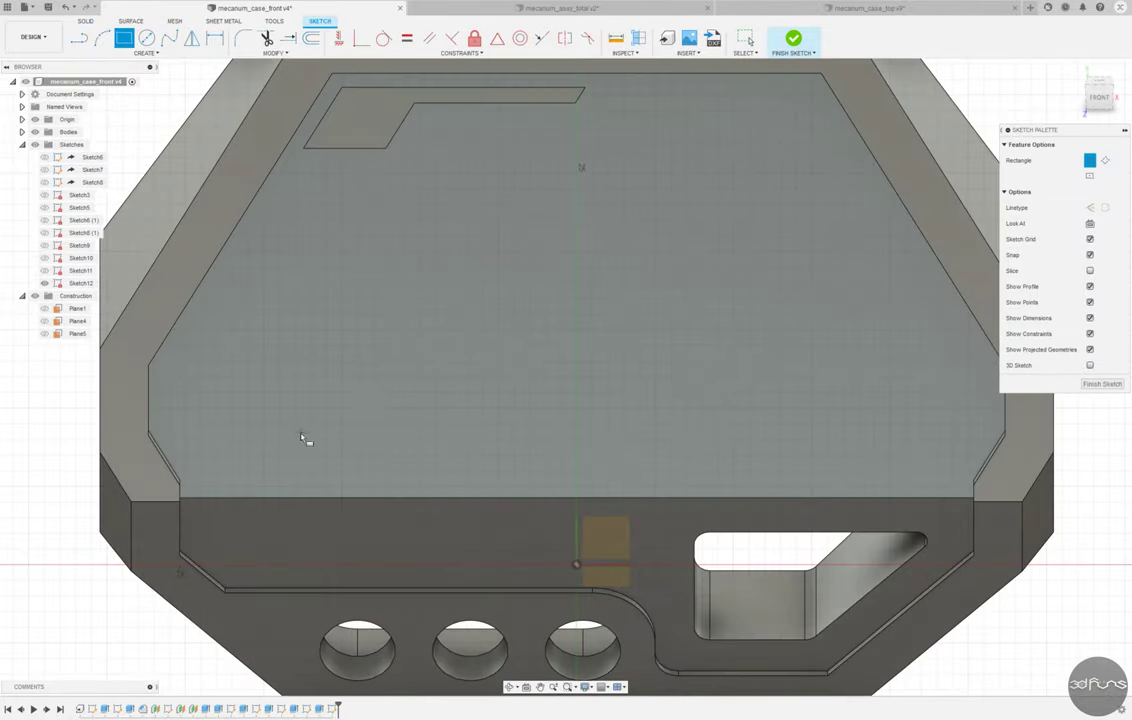
left_click(288, 452)
left_click(659, 468)
key("c")
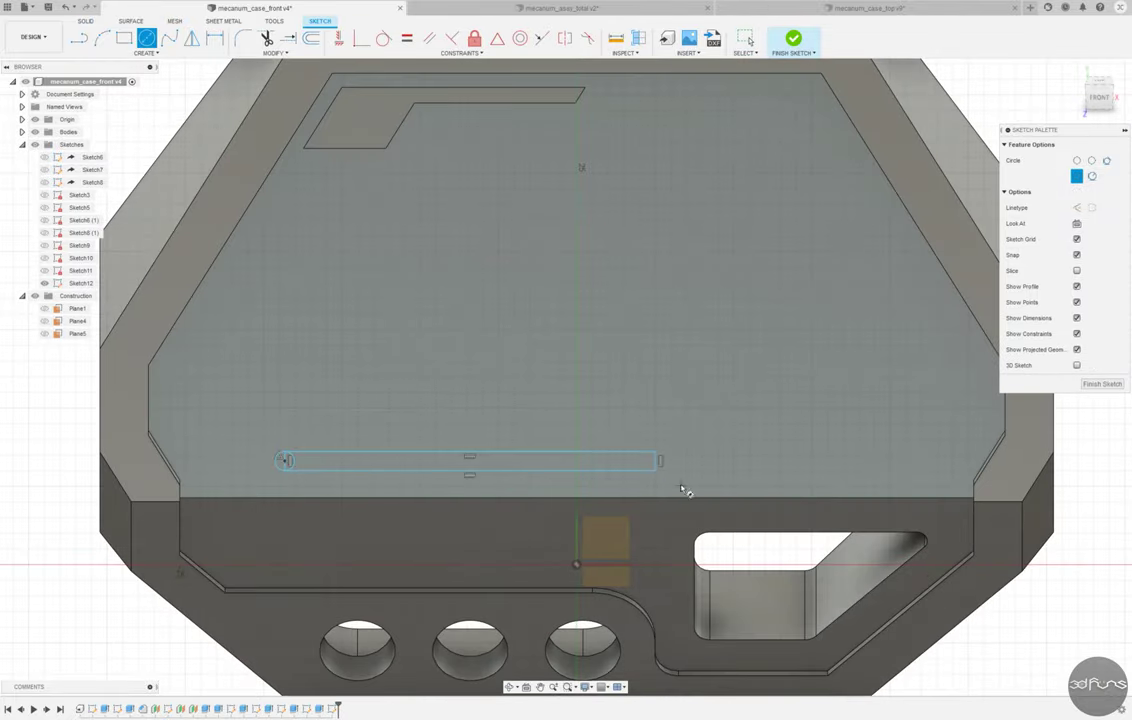
Trim the slot ends into rounded caps and make the end arcs tangent to the lines.
key("t")
scroll(339, 412, "up", 5)
left_click(339, 412)
scroll(450, 410, "down", 2)
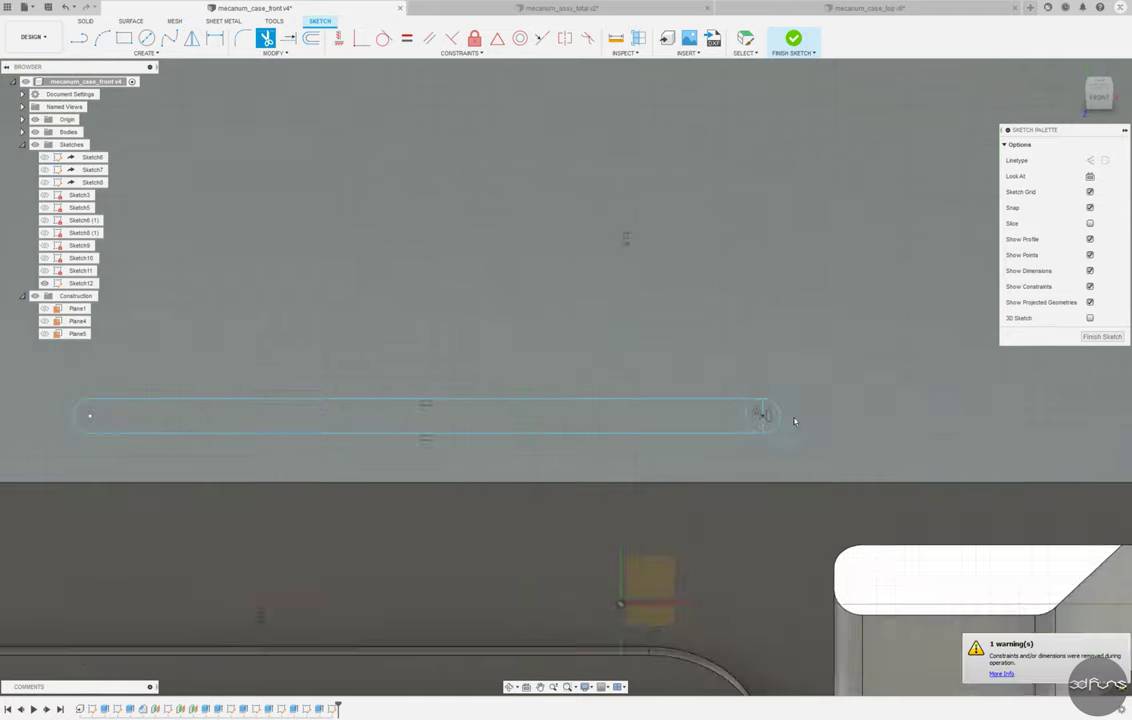
scroll(790, 410, "up", 3)
left_click(384, 38)
scroll(750, 455, "down", 3)
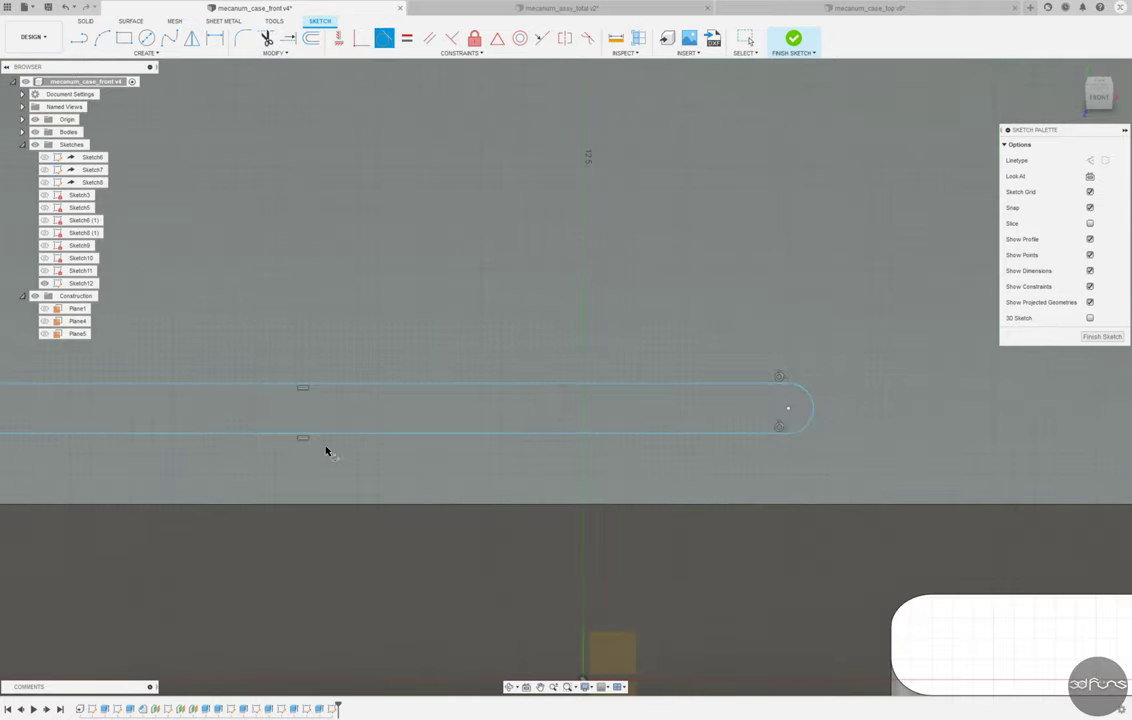
scroll(326, 450, "down", 2)
left_click(225, 410)
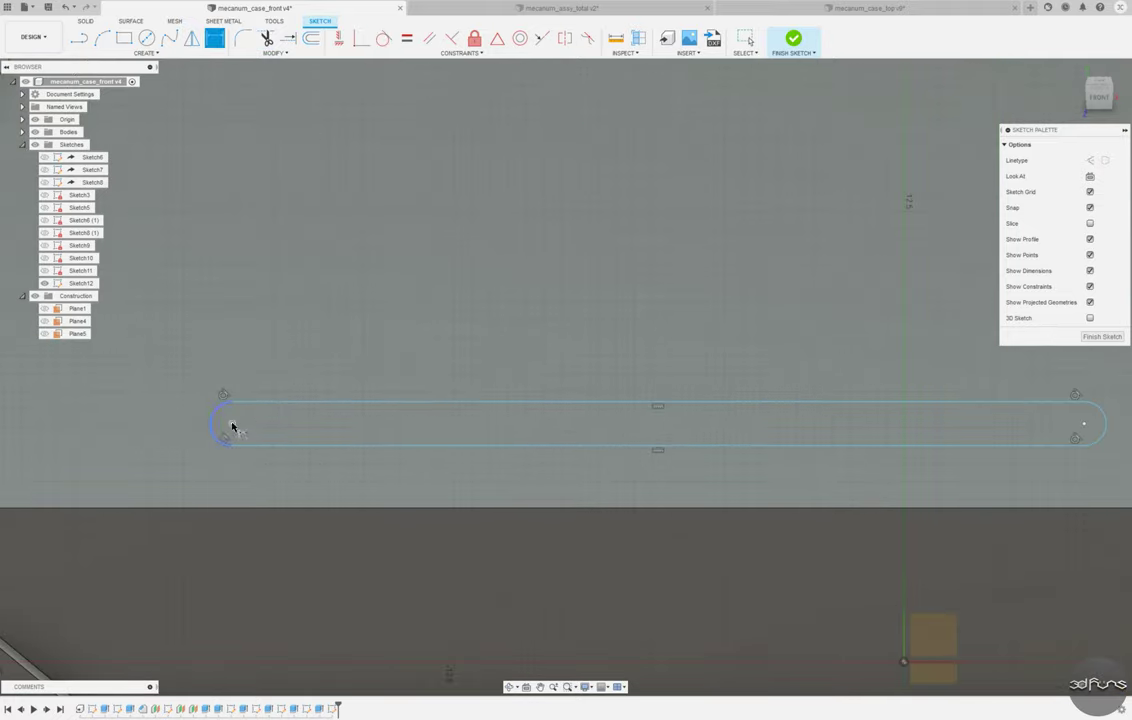
scroll(232, 427, "down", 3)
Dimension the slot length to 24.50 and its right end 4.20 from the origin.
key("d")
left_click(430, 424)
left_click(443, 367)
key("Return")
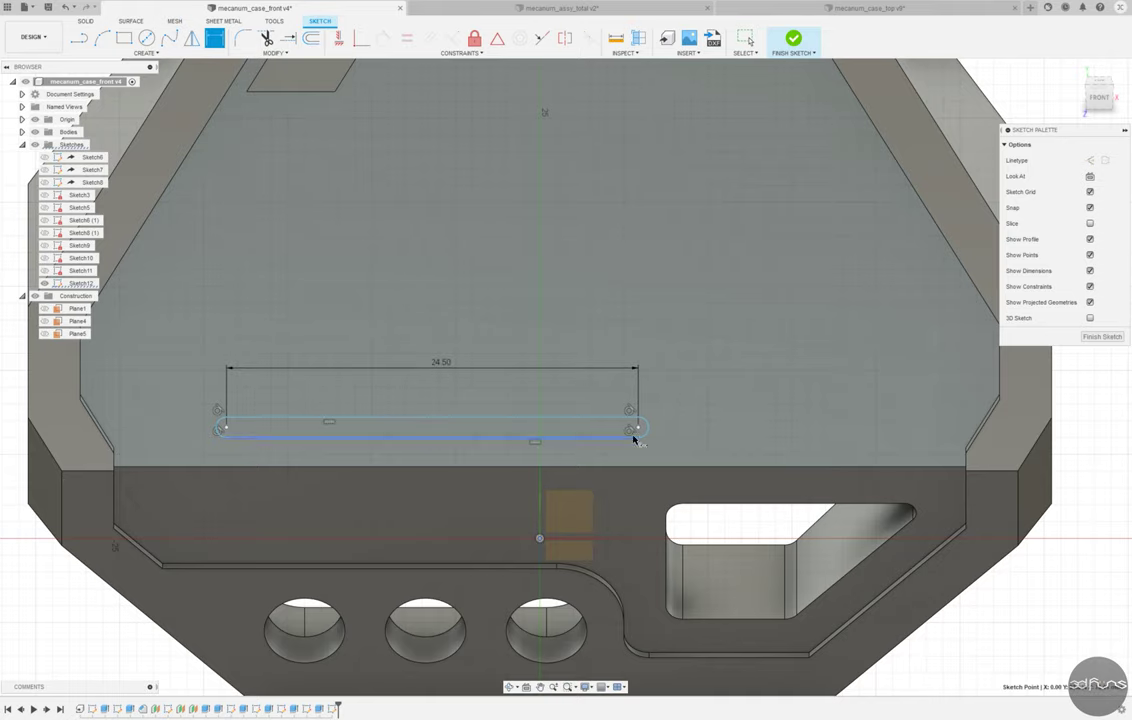
left_click(637, 428)
left_click(540, 538)
left_click(576, 387)
type("4.2")
key("Return")
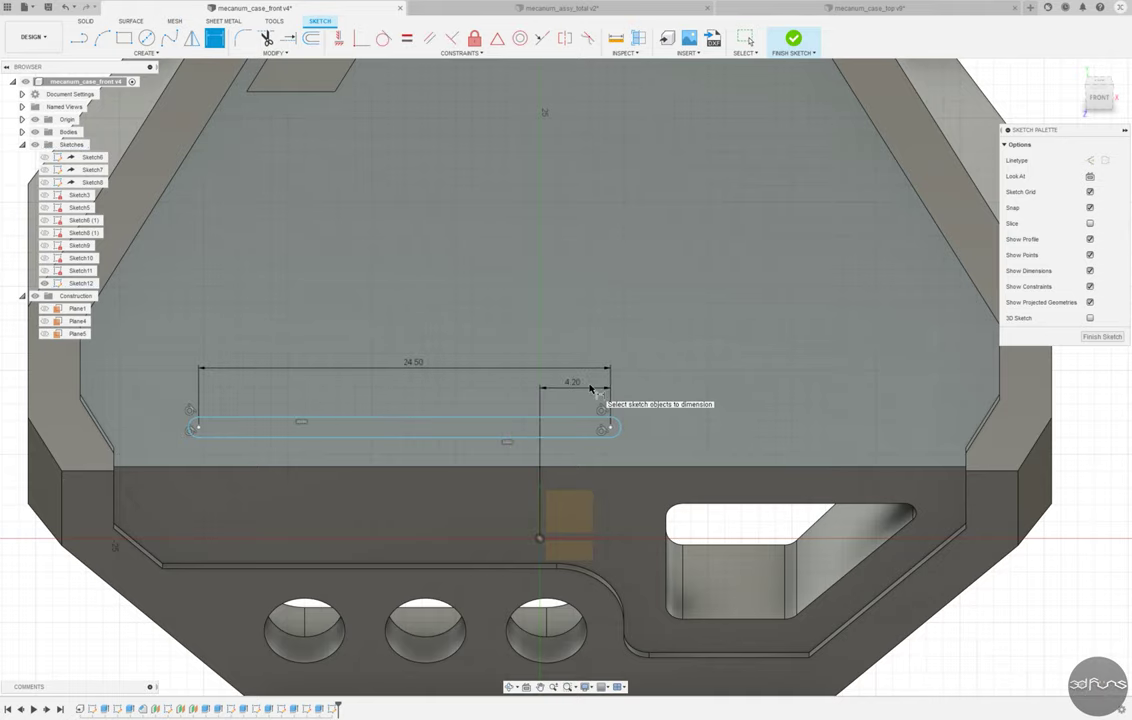
Set the slot width to 1.6 and dimension its distance to the body edge.
left_click(580, 419)
left_click(682, 422)
type("1.6")
key("Return")
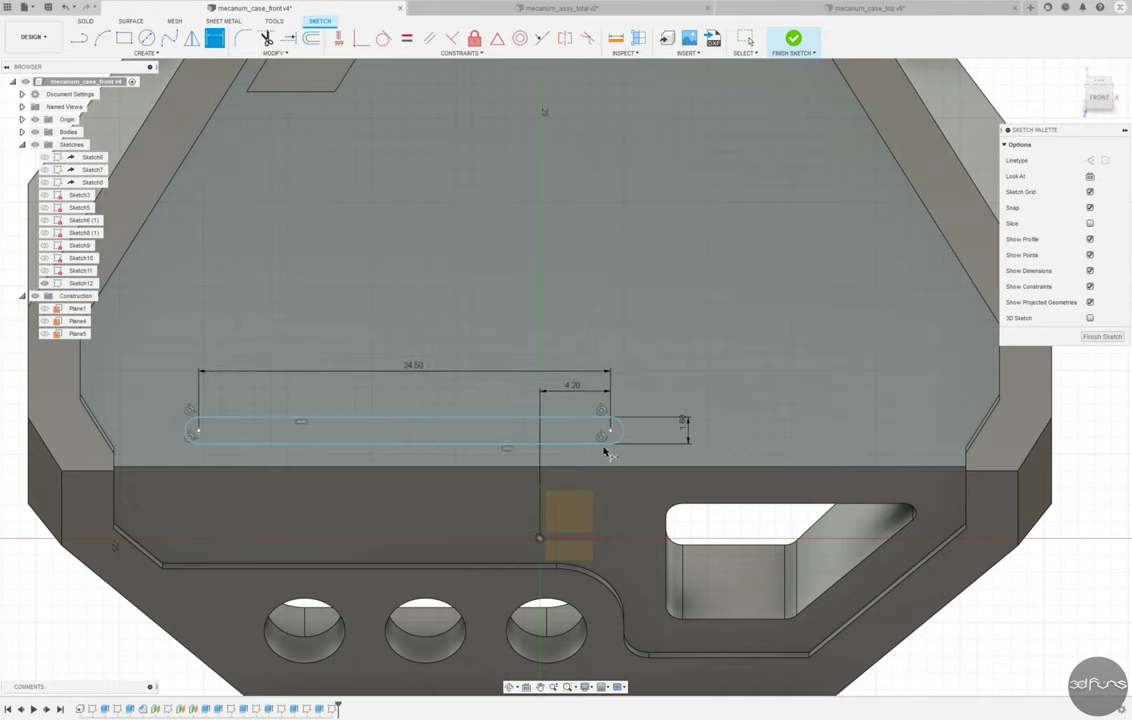
left_click(687, 466)
Finish the sketch and extrude the slot profile as a cut.
left_click(793, 40)
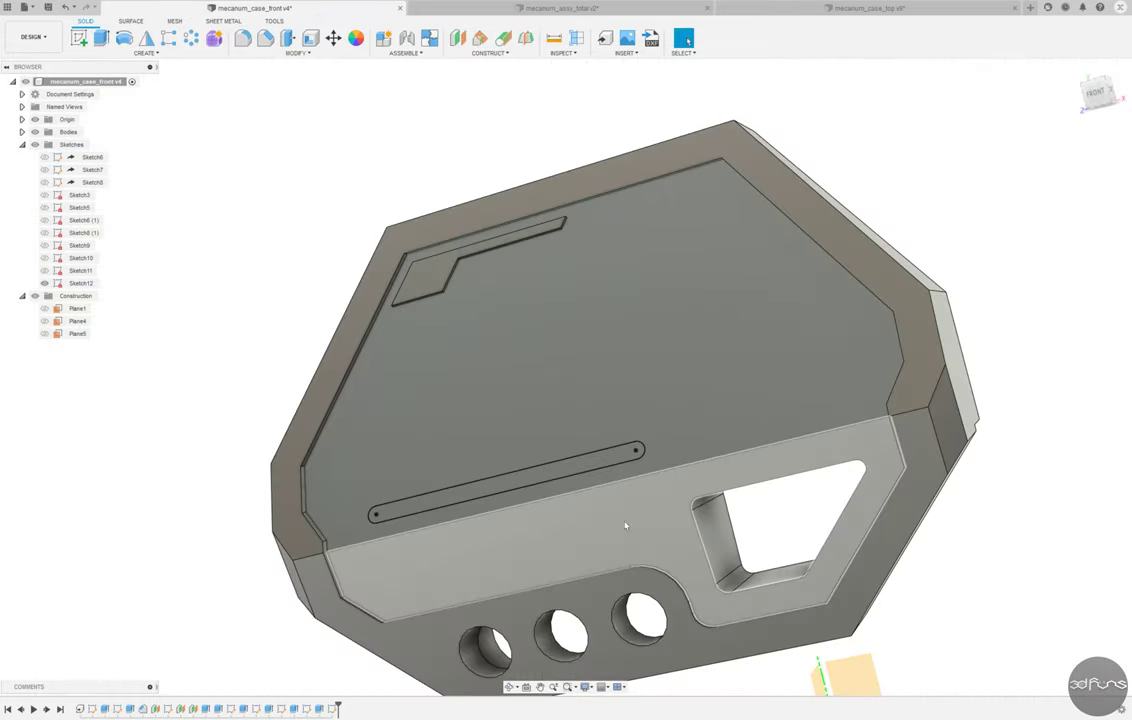
key("e")
left_click(590, 446)
key("Return")
scroll(323, 462, "down", 3)
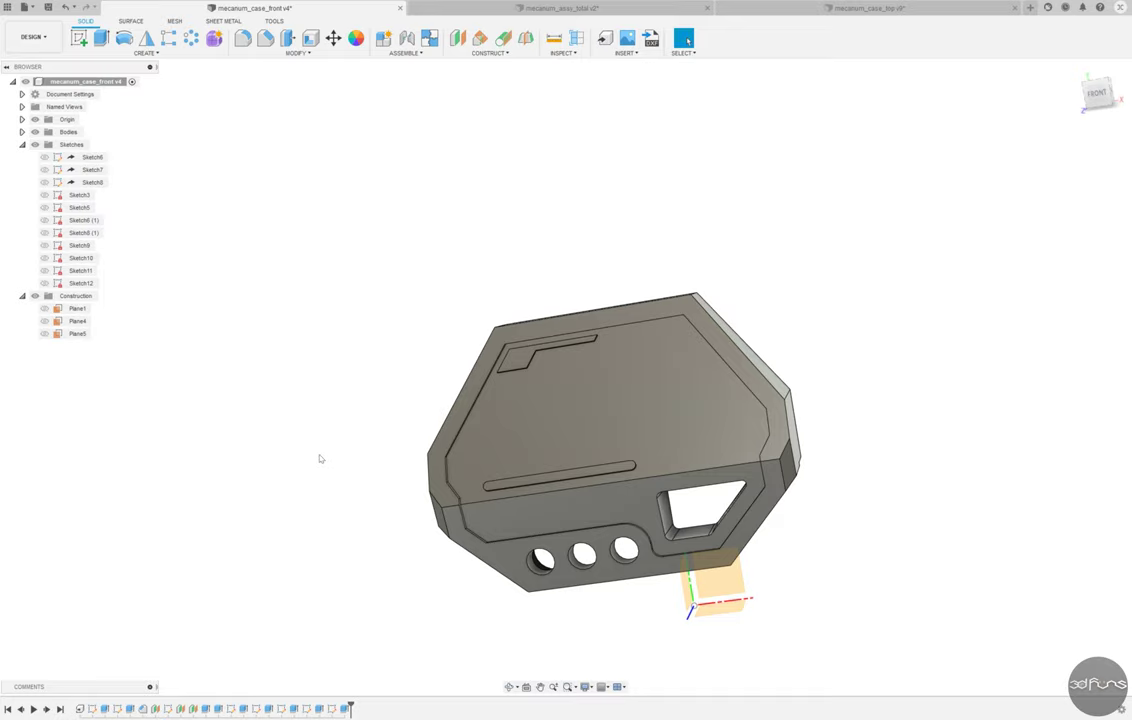
Sketch three rectangles in a row on the lower recessed face.
left_click(79, 38)
left_click(581, 374)
key("r")
scroll(384, 397, "up", 3)
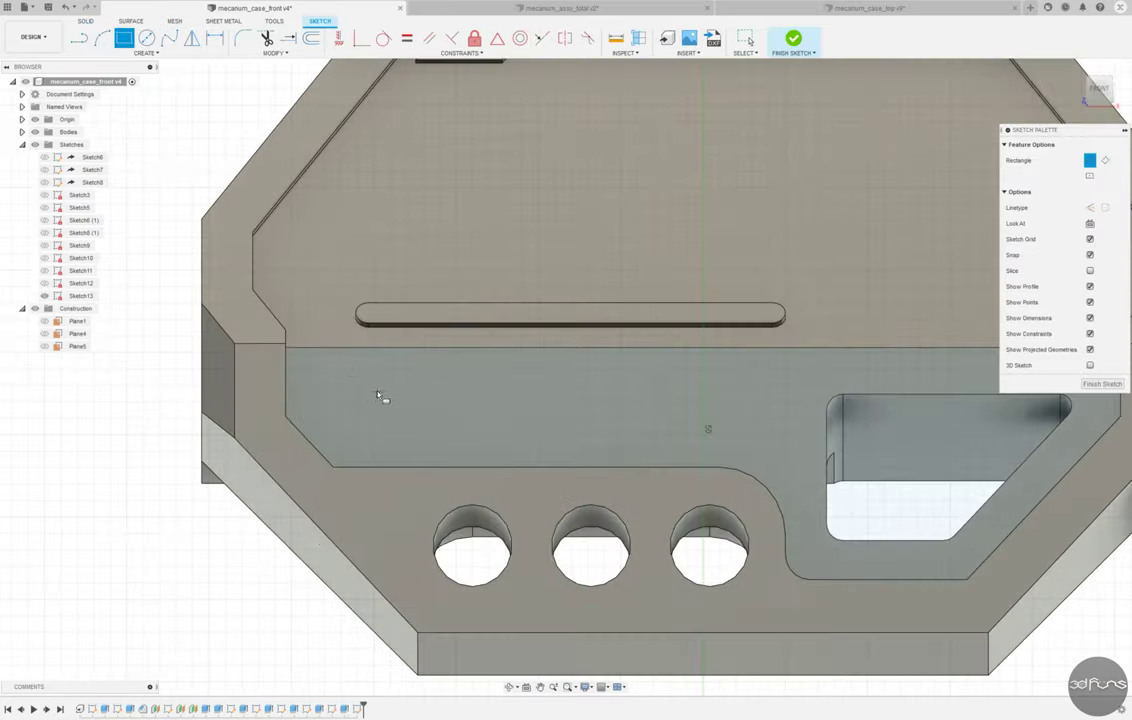
left_click(506, 401)
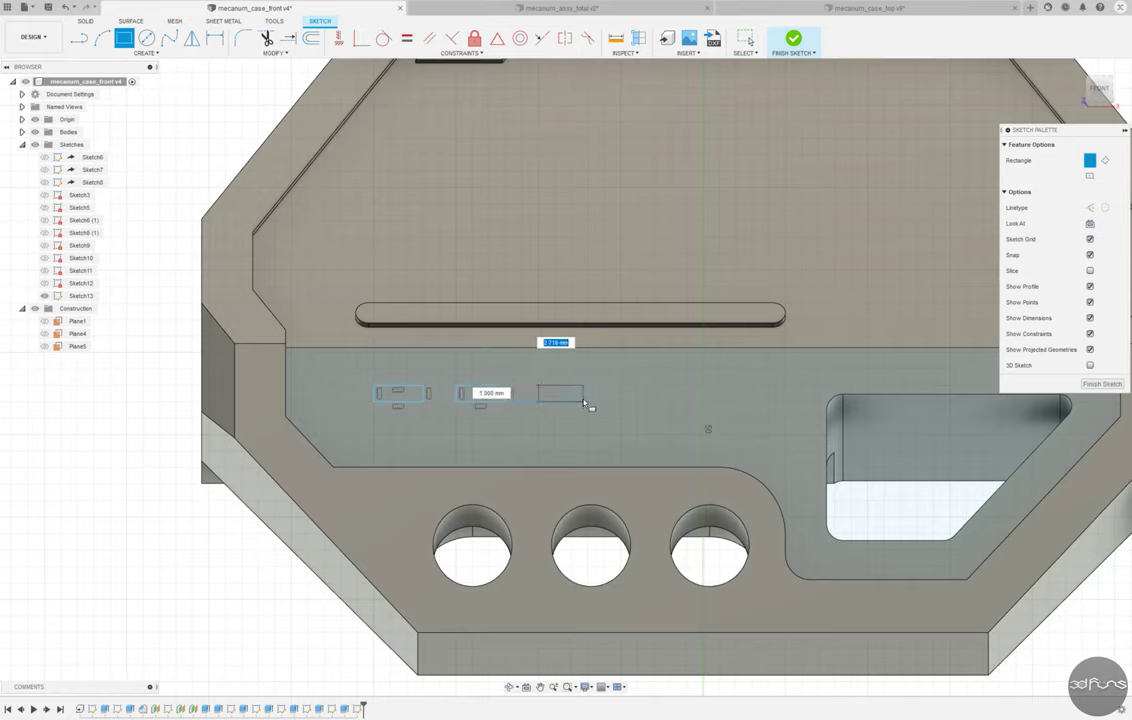
left_click(584, 402)
Make the first rectangle 7.00 wide and the other two equal to it.
key("d")
scroll(409, 361, "up", 2)
left_click(395, 338)
type("7")
key("Return")
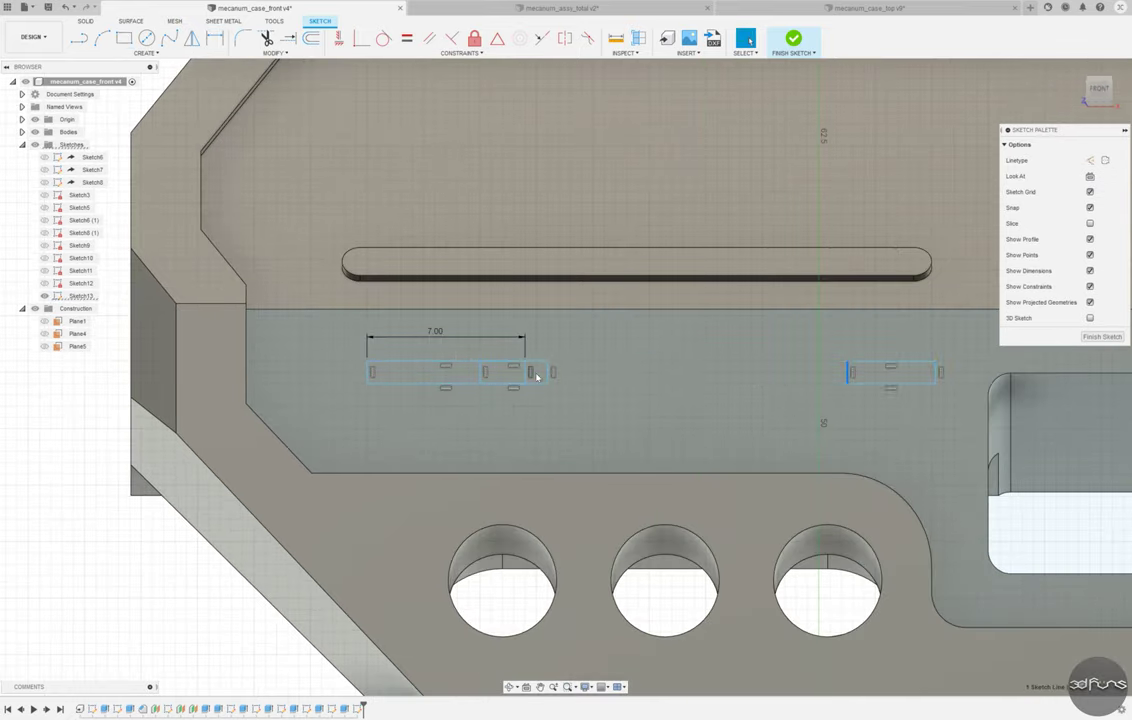
key("d")
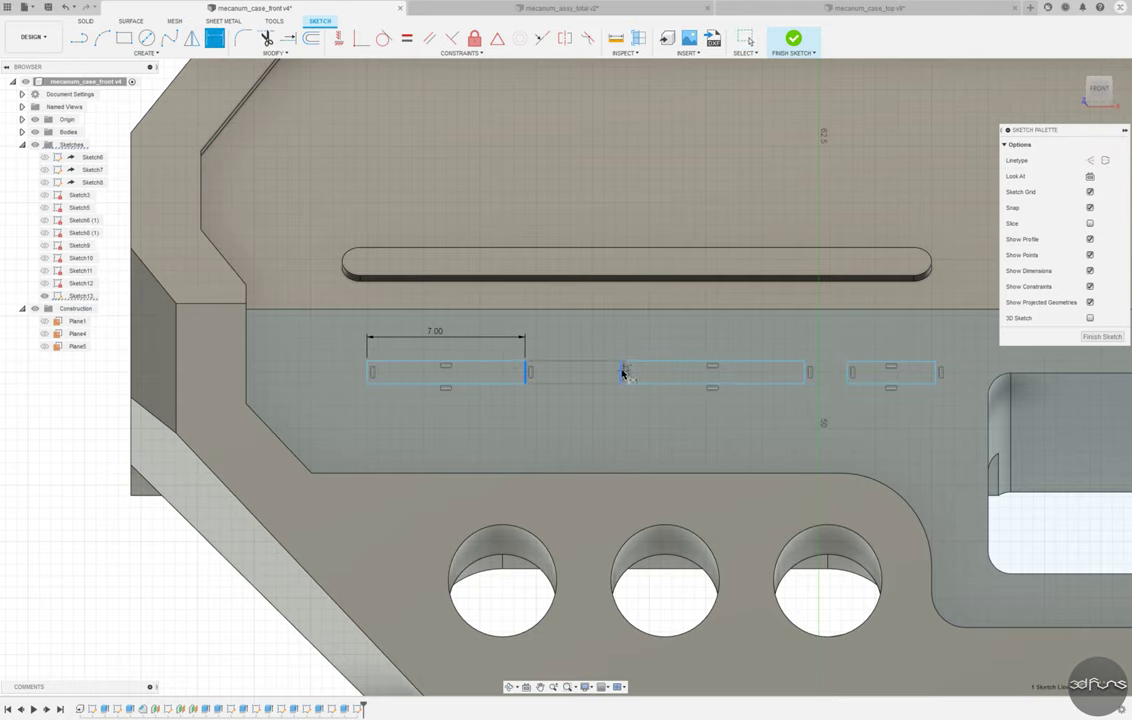
left_click(622, 373)
left_click(876, 363)
scroll(540, 393, "up", 2)
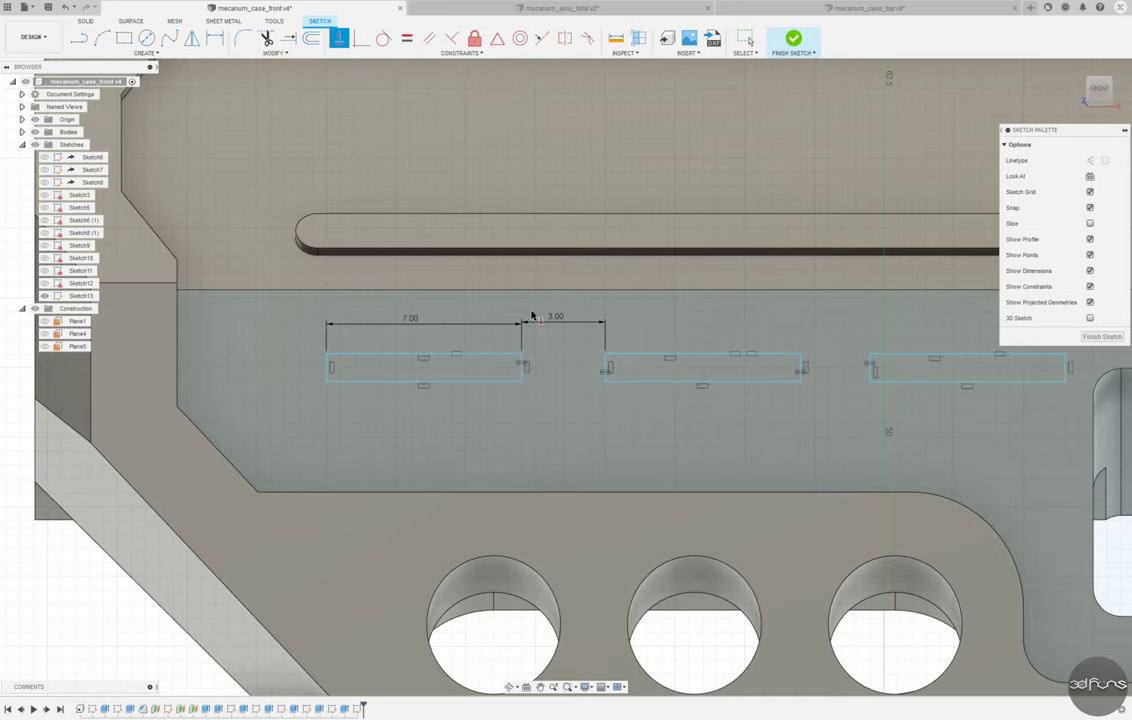
scroll(526, 334, "down", 2)
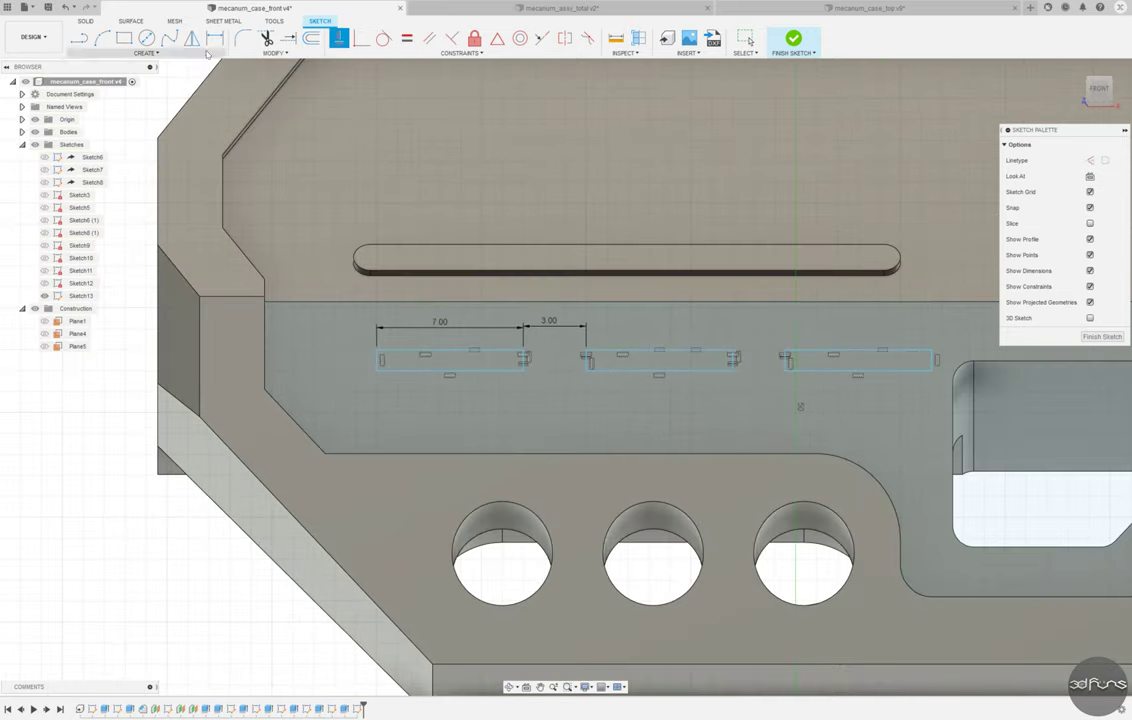
Dimension the rectangle height and place the row 2.70 below the band's top edge.
left_click(211, 40)
scroll(467, 354, "up", 2)
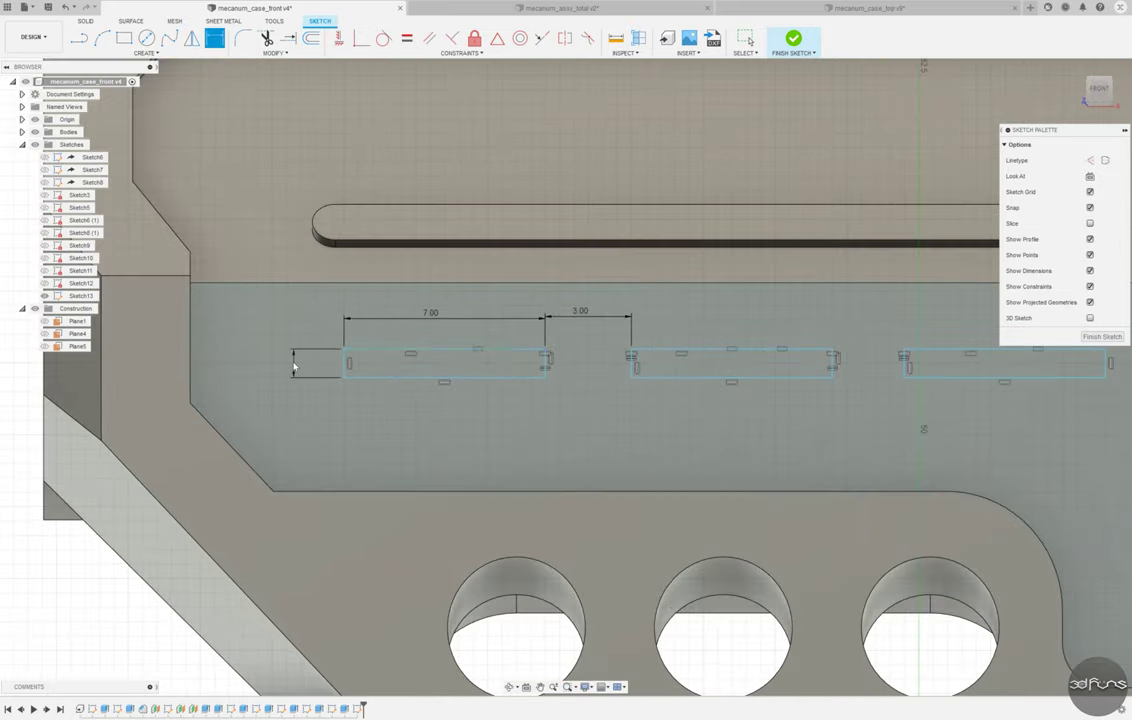
left_click(293, 366)
left_click(379, 349)
left_click(286, 321)
type("2.7")
key("Return")
Position the row from the origin axis, dismissing an over-constraining dimension.
scroll(356, 383, "down", 2)
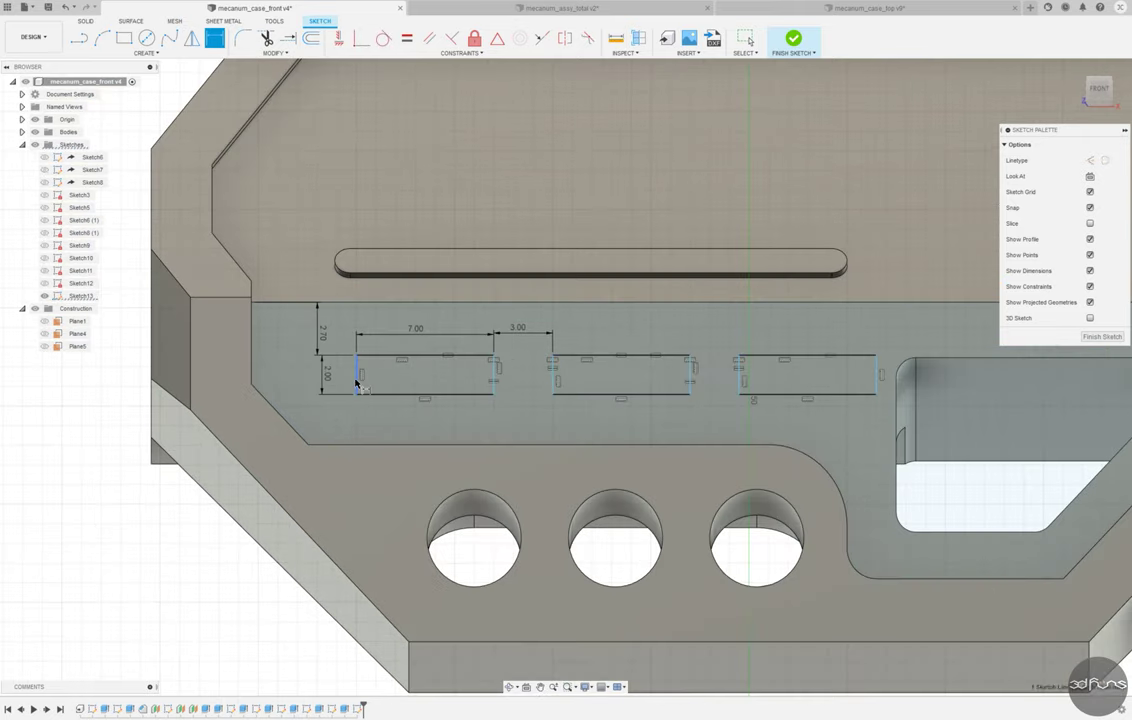
left_click(356, 383)
scroll(548, 596, "down", 5)
left_click(540, 592)
scroll(577, 571, "up", 3)
scroll(528, 260, "up", 2)
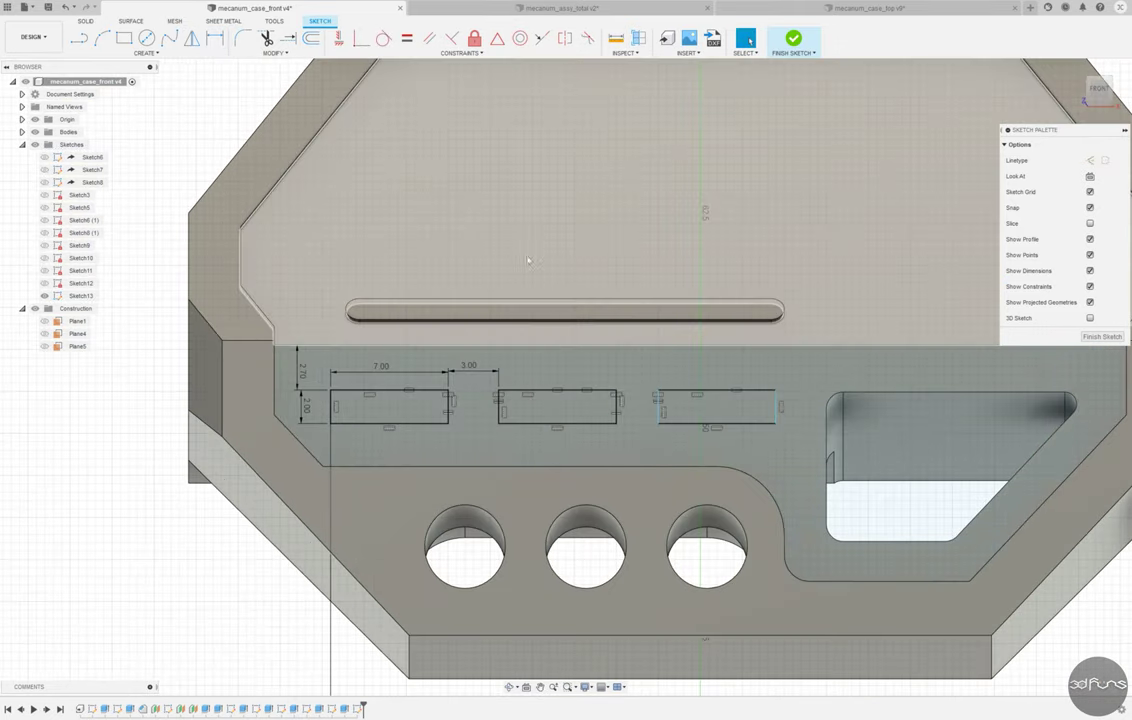
left_click(617, 410)
key("Escape")
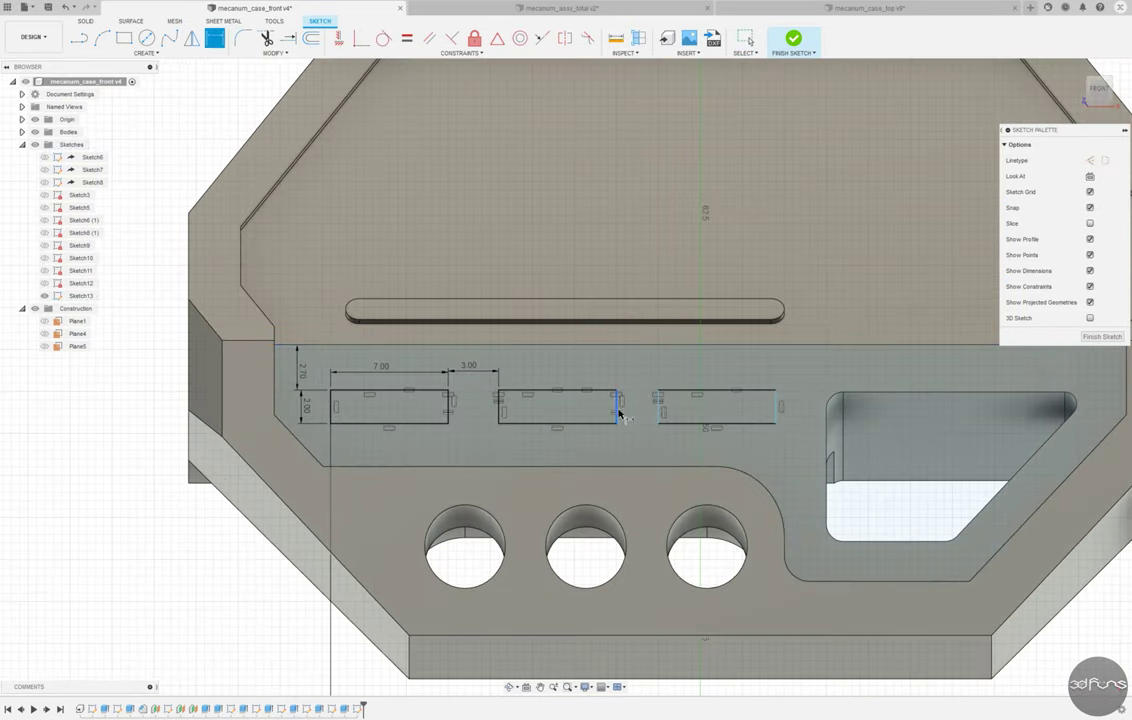
Finish the sketch and extrude all three rectangle profiles.
left_click(793, 40)
key("e")
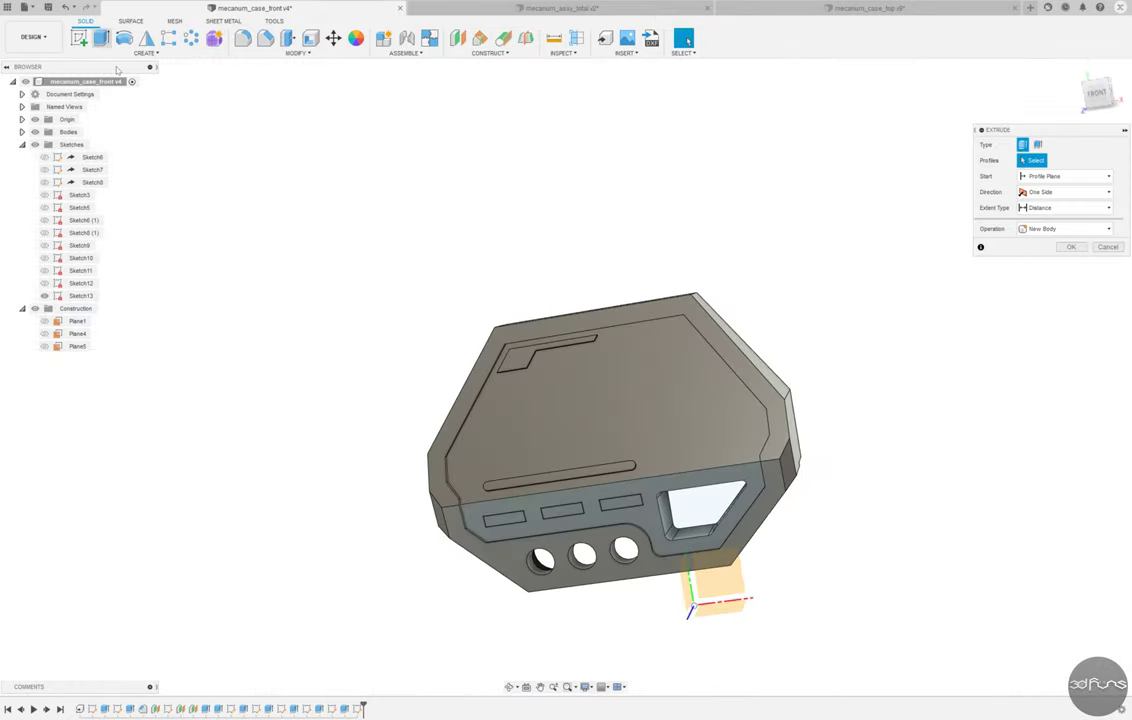
left_click(503, 520)
left_click(570, 512)
left_click(620, 503)
key("Return")
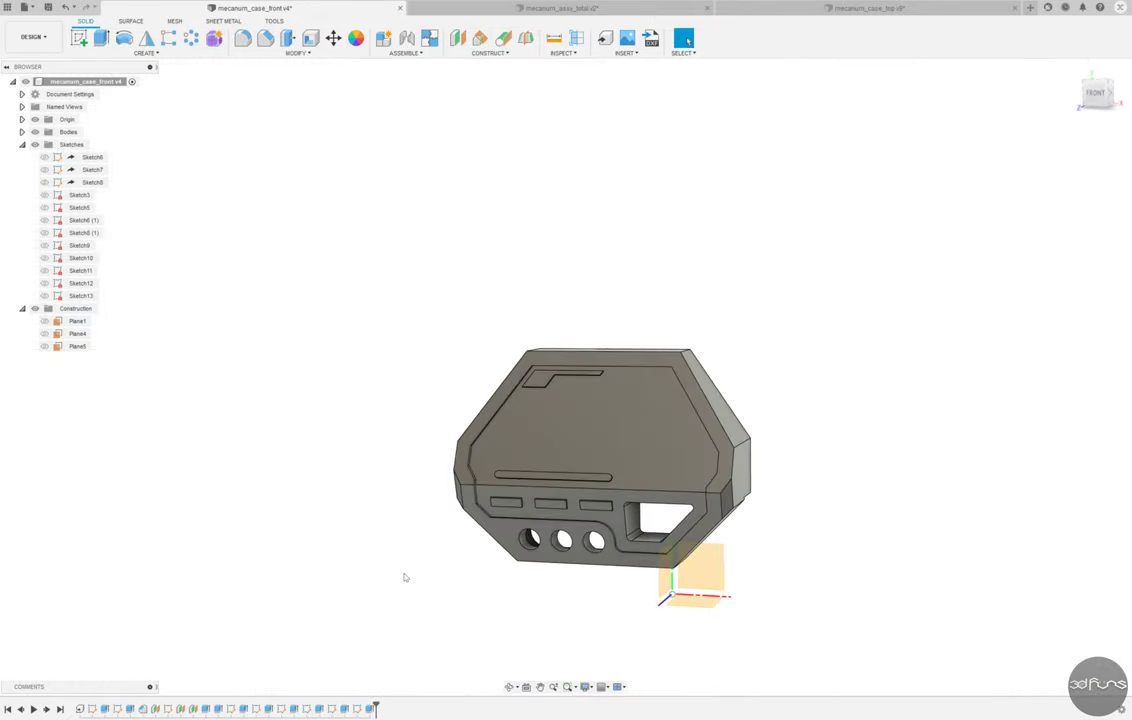
Round the L-shaped inset's edges with a 0.5 mm fillet.
key("f")
scroll(538, 392, "up", 3)
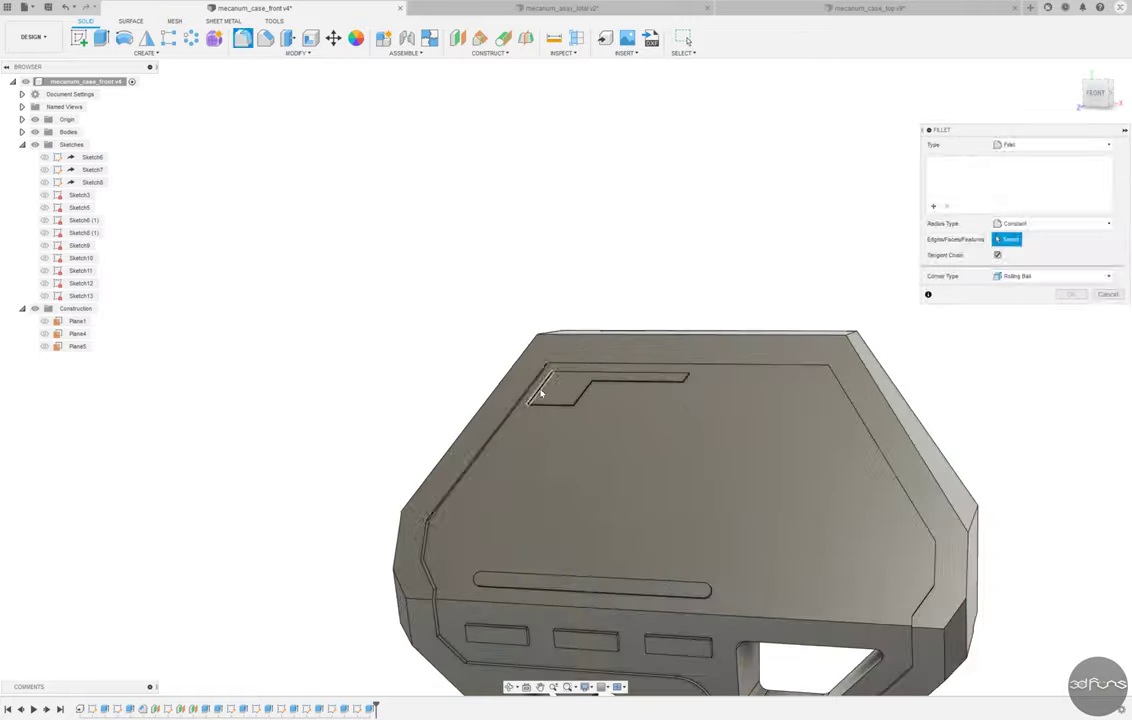
scroll(596, 336, "up", 3)
left_click(576, 336)
scroll(429, 232, "down", 3)
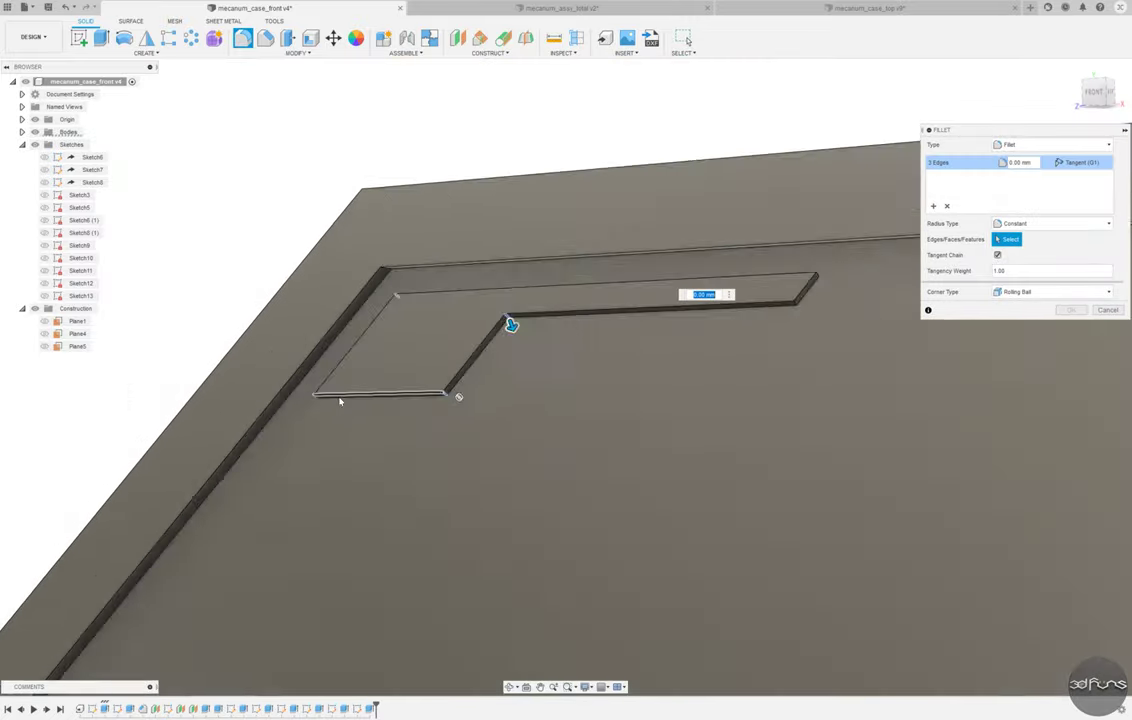
left_click(510, 323)
scroll(644, 356, "down", 3)
type(".5")
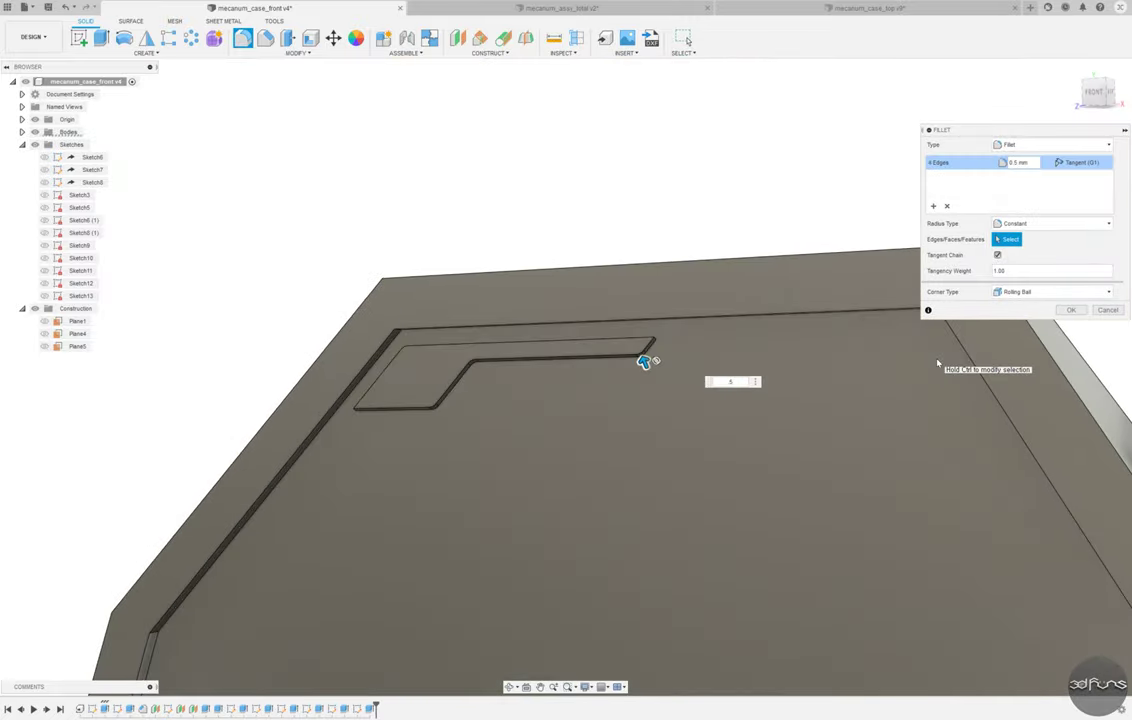
key("Return")
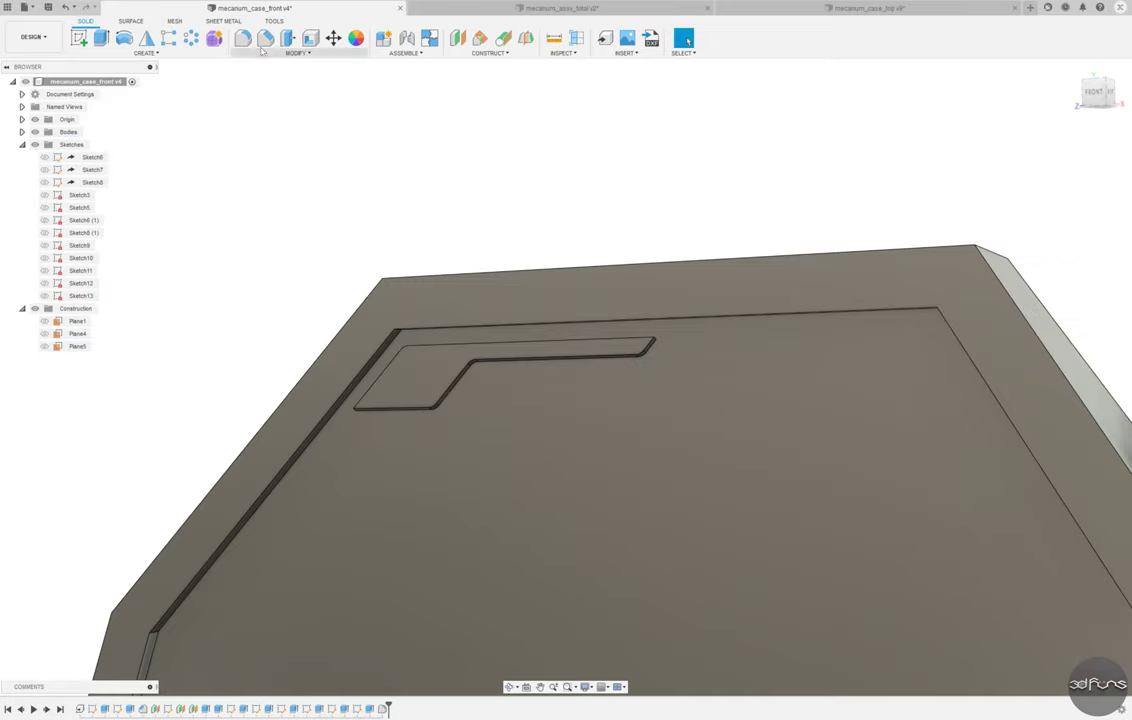
Fillet the inset groove edges.
key("f")
scroll(644, 361, "up", 3)
left_click(636, 323)
scroll(278, 447, "down", 2)
key("Return")
Chamfer the groove edges.
scroll(412, 420, "down", 3)
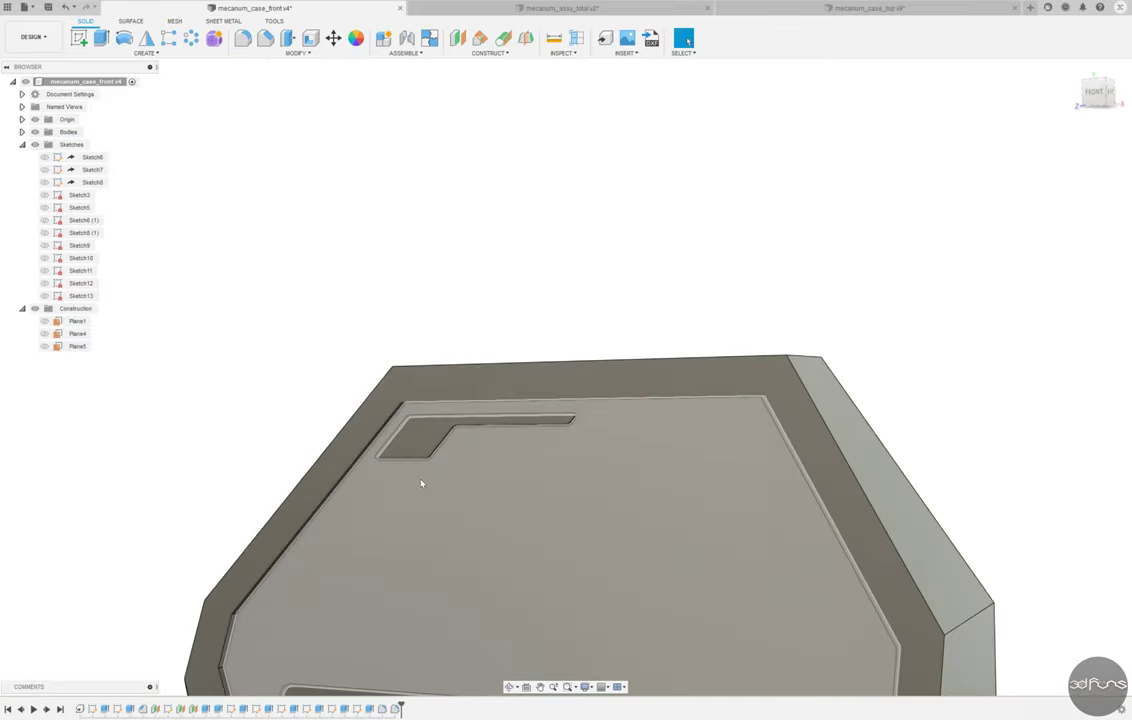
scroll(412, 346, "down", 2)
left_click(488, 480)
scroll(335, 374, "up", 5)
key("Return")
scroll(336, 375, "down", 5)
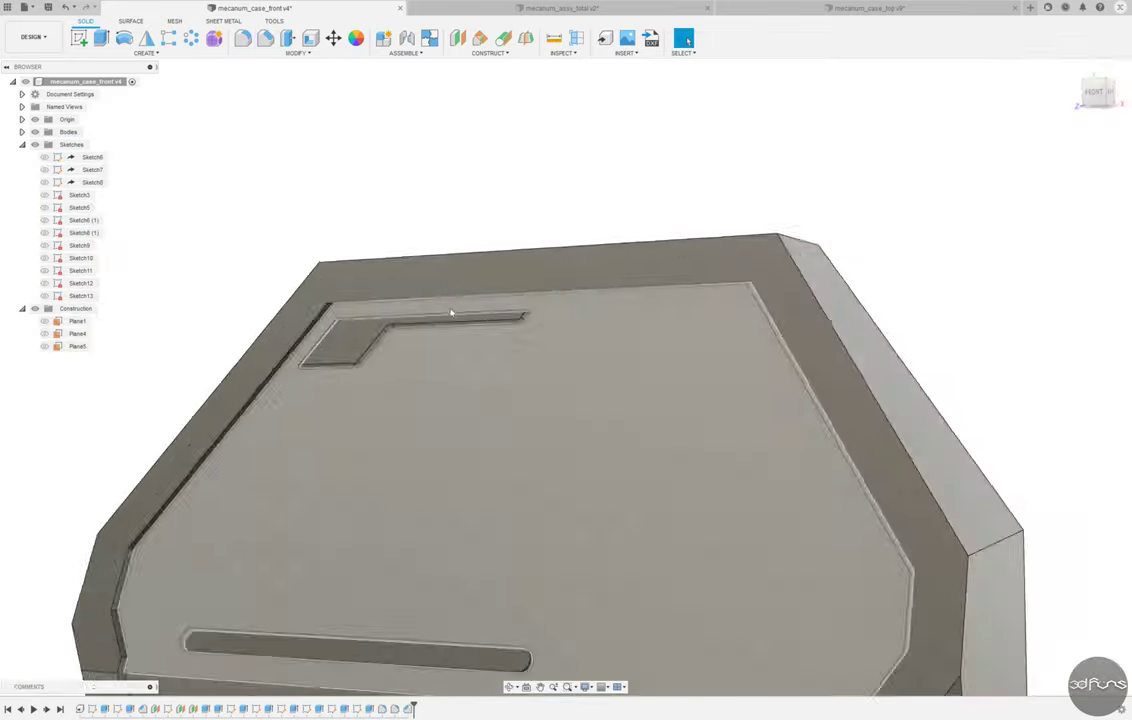
Fillet the long rib's edges.
key("f")
scroll(470, 470, "up", 5)
left_click(370, 413)
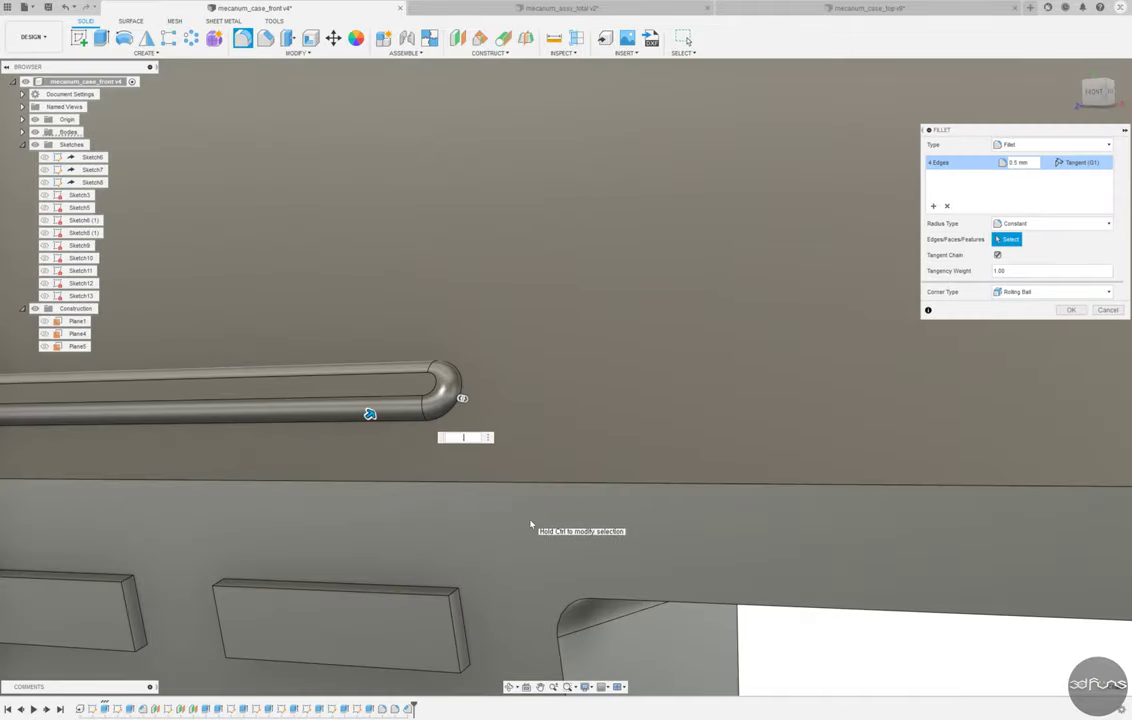
scroll(531, 523, "down", 3)
key("Return")
scroll(208, 362, "down", 2)
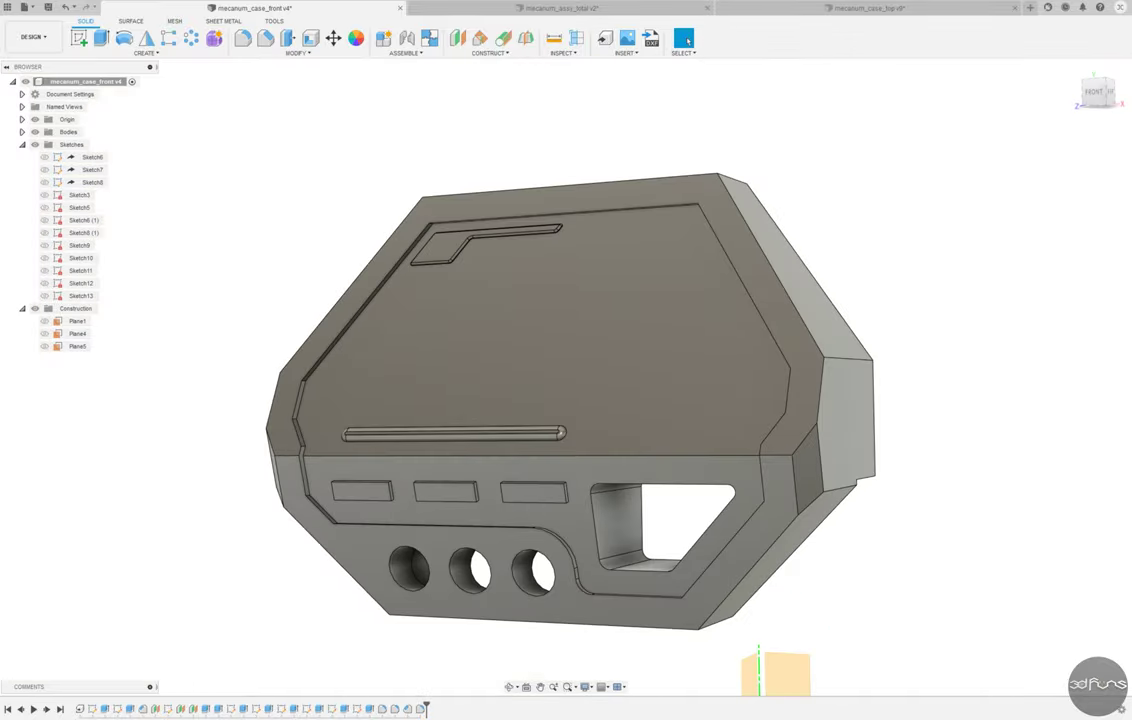
Round the vertical corners of all three small front blocks with a 2 mm fillet.
key("f")
scroll(342, 496, "up", 5)
left_click(248, 373)
left_click(797, 357)
left_click(816, 538)
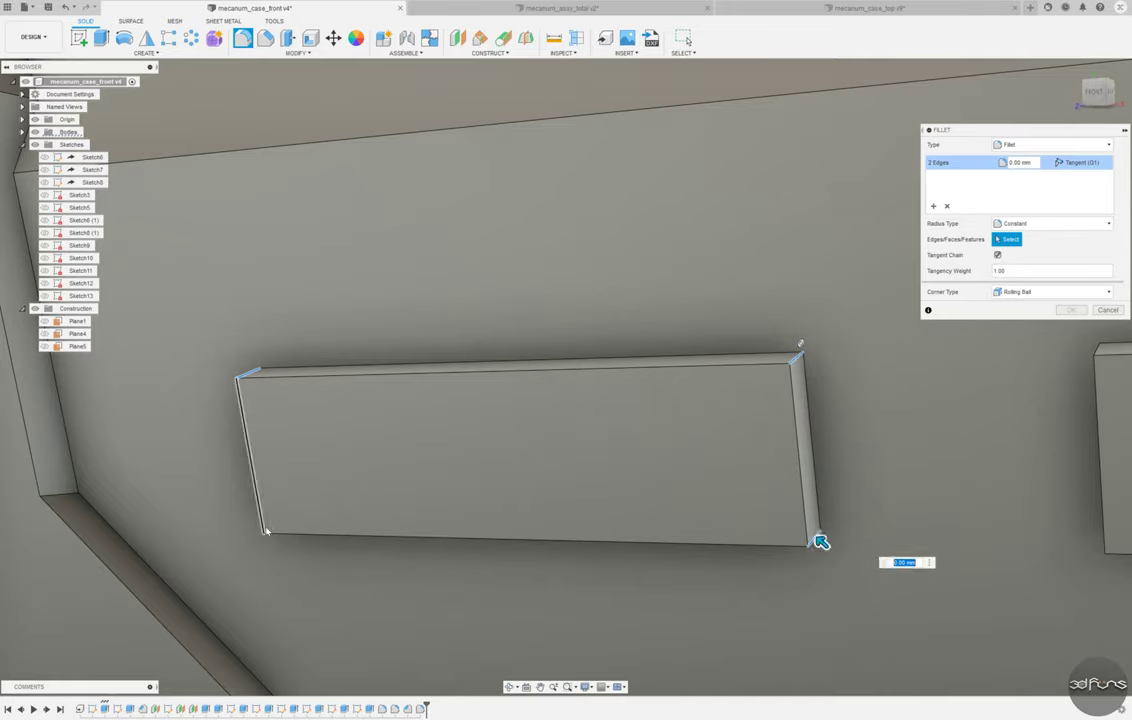
scroll(816, 538, "down", 5)
left_click(190, 528)
scroll(190, 528, "up", 2)
left_click(362, 436)
left_click(562, 440)
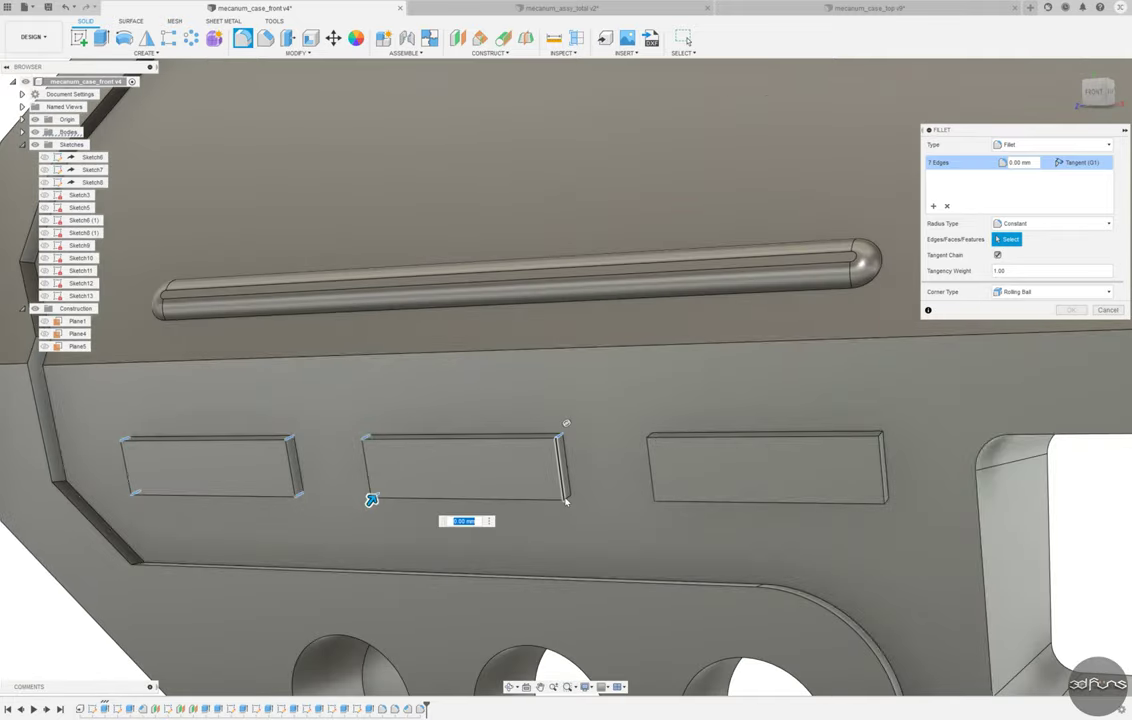
left_click(371, 496)
left_click(567, 498)
left_click(650, 436)
left_click(883, 432)
left_click(887, 503)
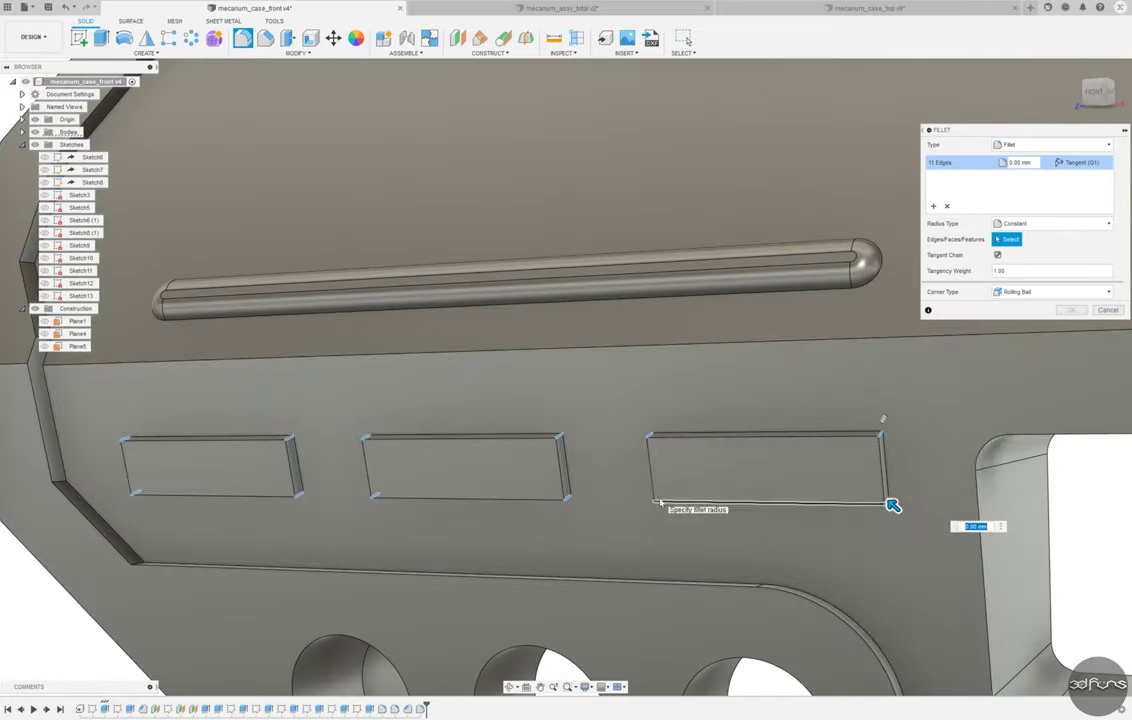
left_click(652, 501)
type("2")
key("Return")
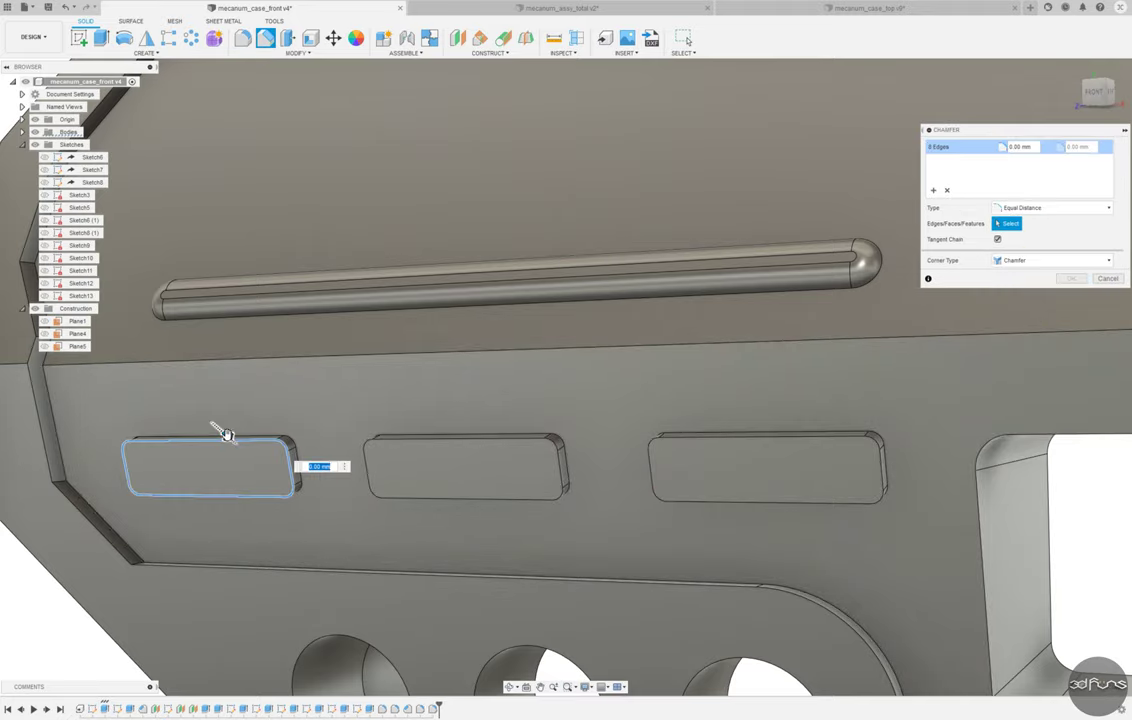
Select the blocks' top outlines to chamfer them.
left_click(455, 442)
left_click(695, 442)
middle_click_drag(659, 401, 432, 490, "shift")
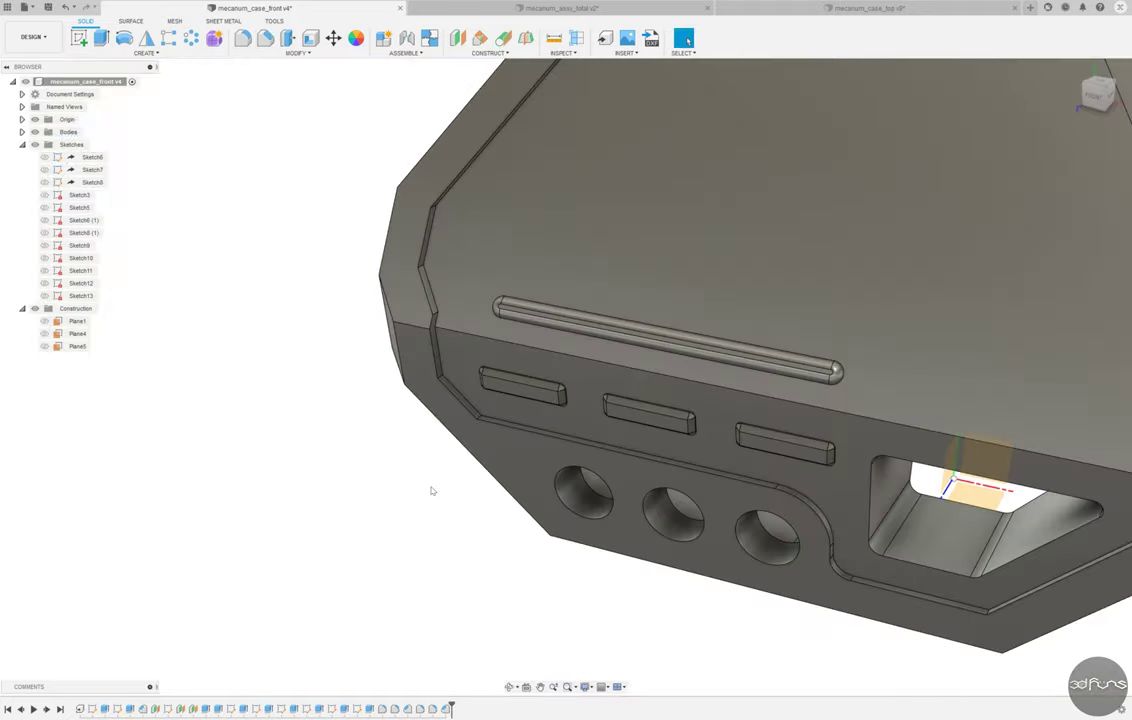
Fillet the edges of the front step, including the far-side edges.
key("f")
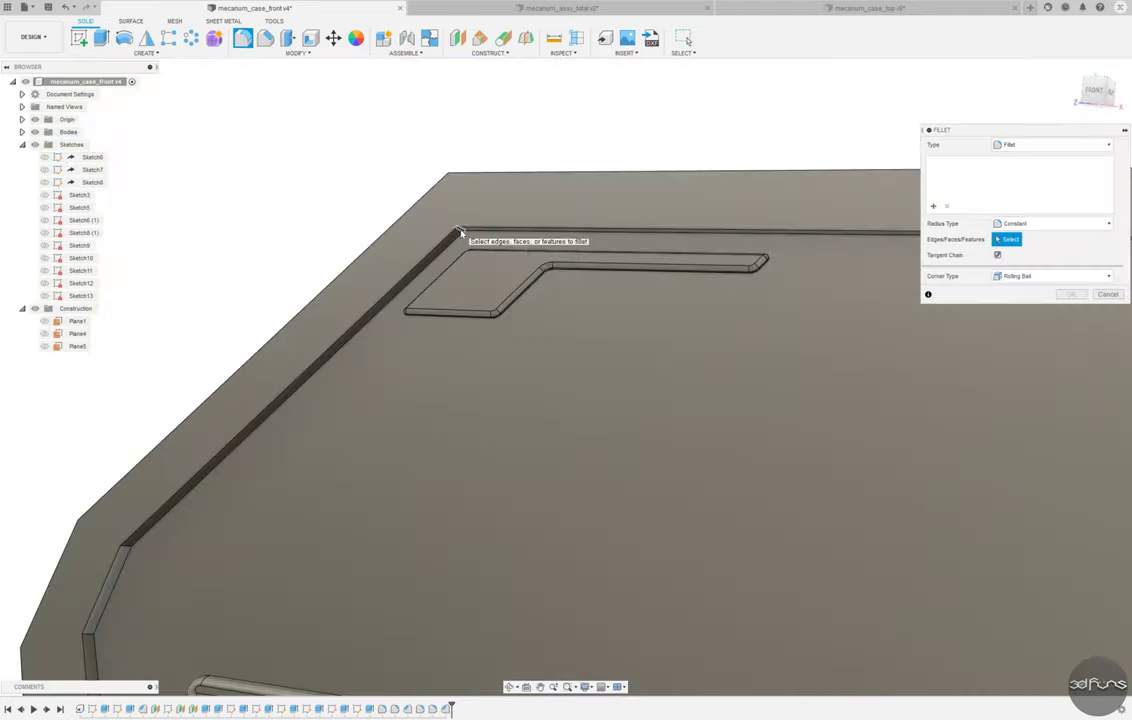
left_click(124, 556)
scroll(125, 556, "down", 5)
scroll(255, 470, "up", 5)
left_click(250, 538)
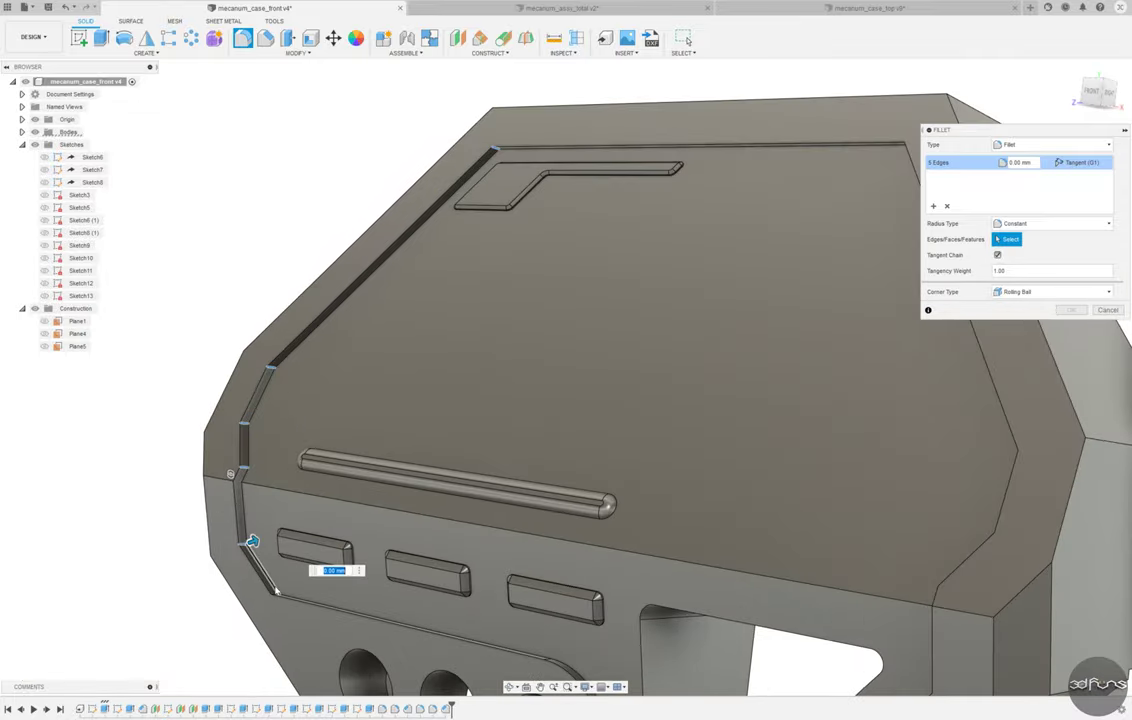
scroll(250, 538, "down", 5)
scroll(295, 468, "up", 5)
left_click(298, 500)
scroll(298, 500, "down", 5)
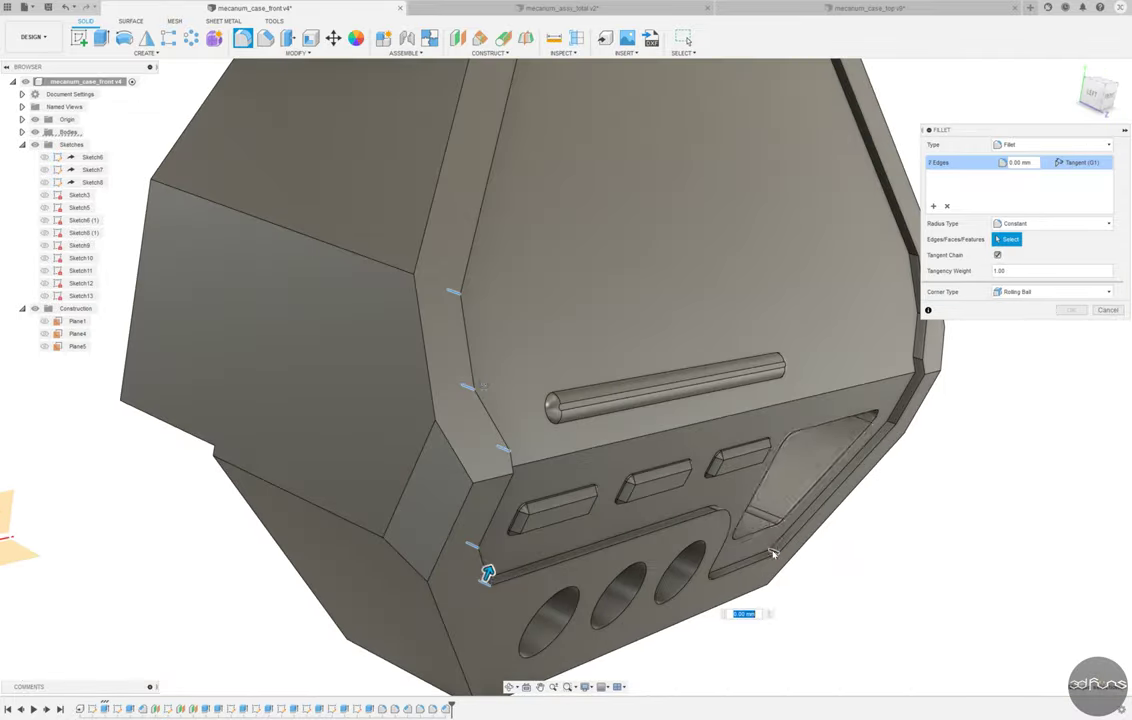
middle_click_drag(518, 589, 891, 425, "shift")
left_click(891, 425)
scroll(891, 425, "down", 5)
scroll(880, 405, "up", 5)
scroll(880, 400, "down", 5)
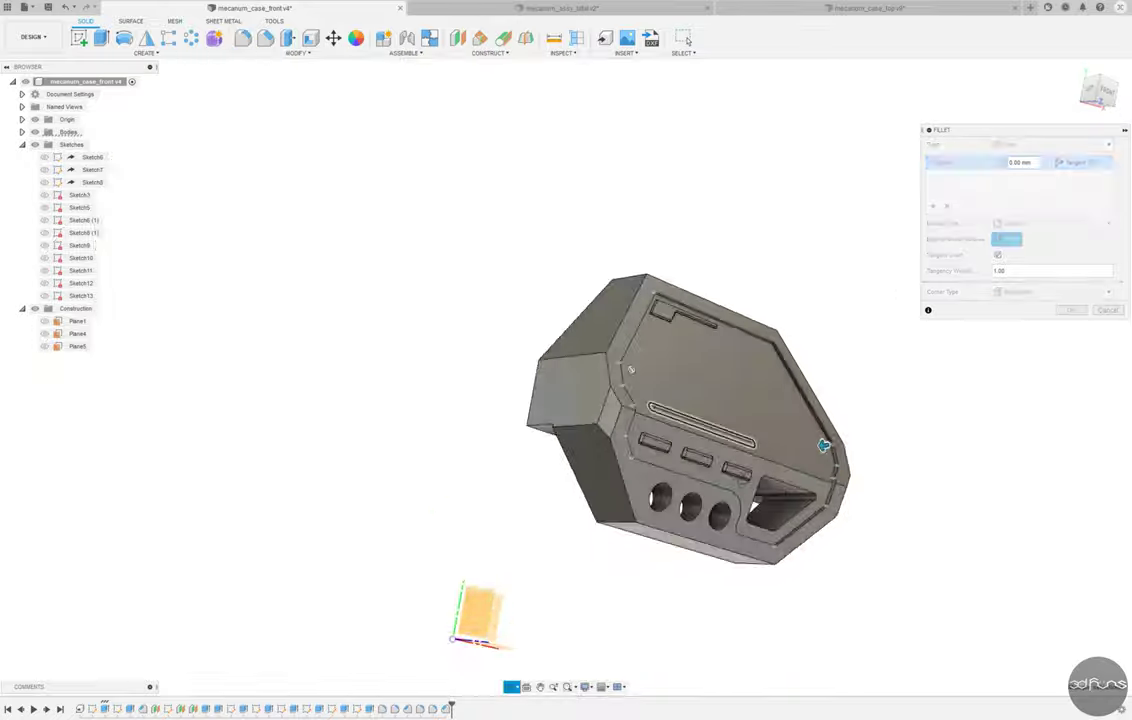
scroll(755, 332, "up", 5)
left_click(755, 332)
Chamfer the case's outer edges by 0.5 mm.
scroll(755, 332, "down", 5)
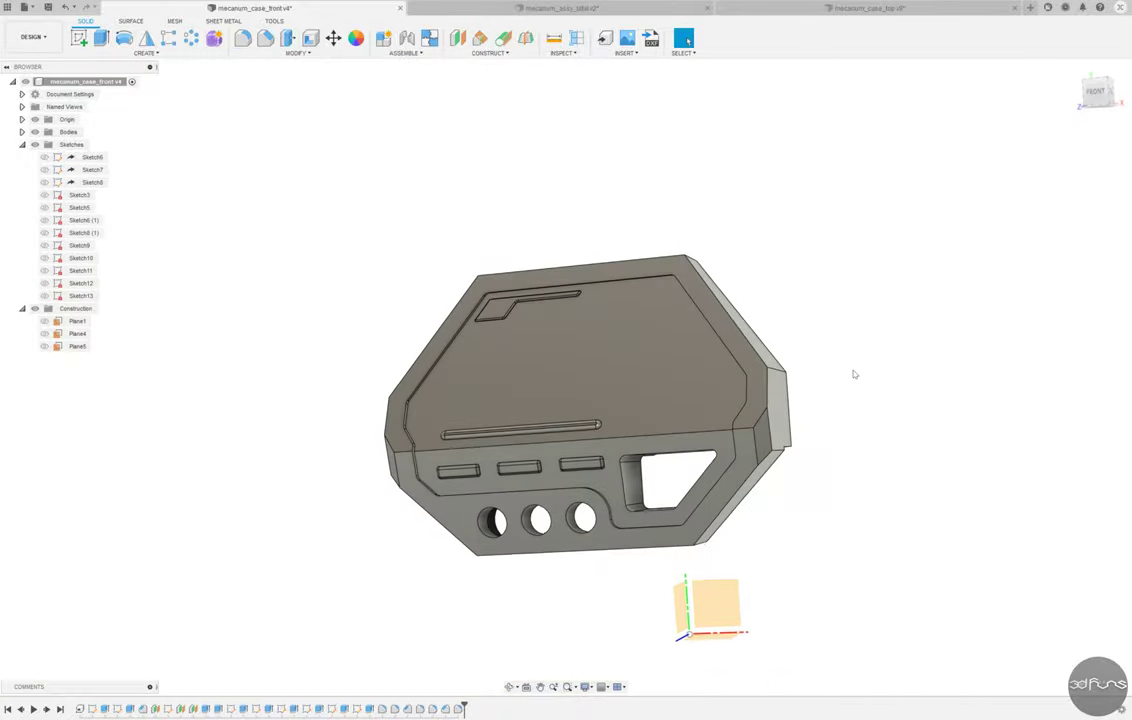
scroll(513, 257, "up", 5)
scroll(513, 257, "down", 5)
mouse_move(513, 257)
middle_mouse_down("shift")
mouse_move(375, 497)
mouse_move(801, 387)
mouse_move(880, 270)
middle_mouse_up("shift")
left_click(265, 38)
type(".5")
key("Return")
Fillet the remaining edge chain and save the design as version 5.
key("f")
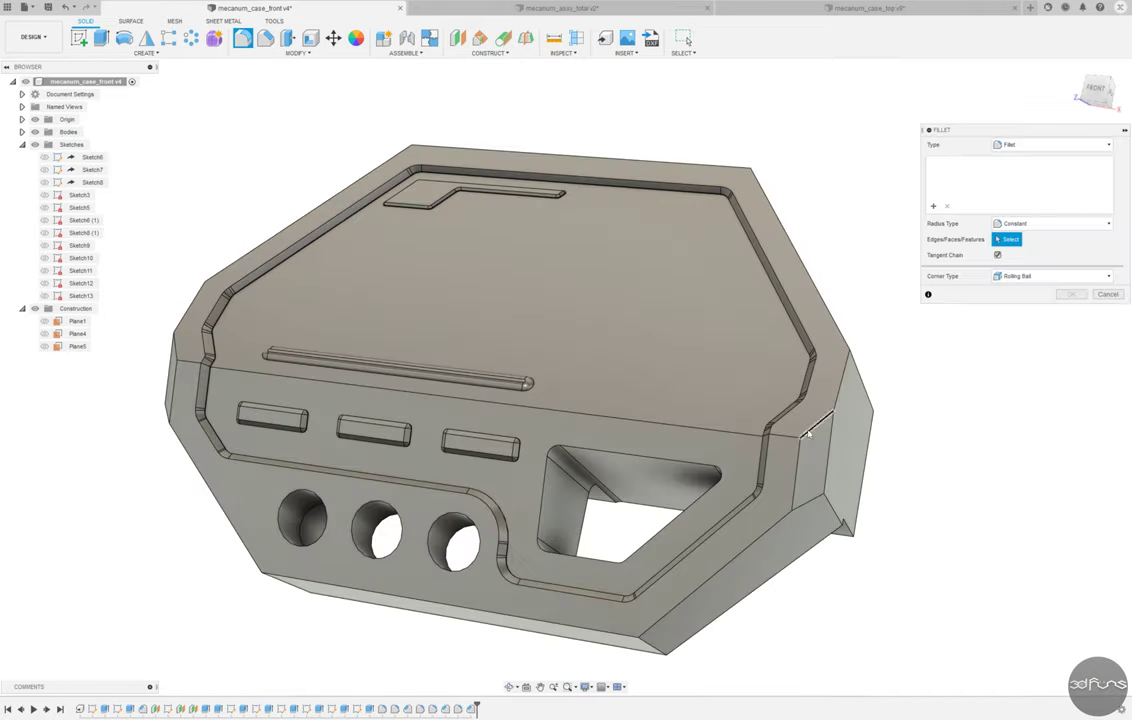
left_click(808, 432)
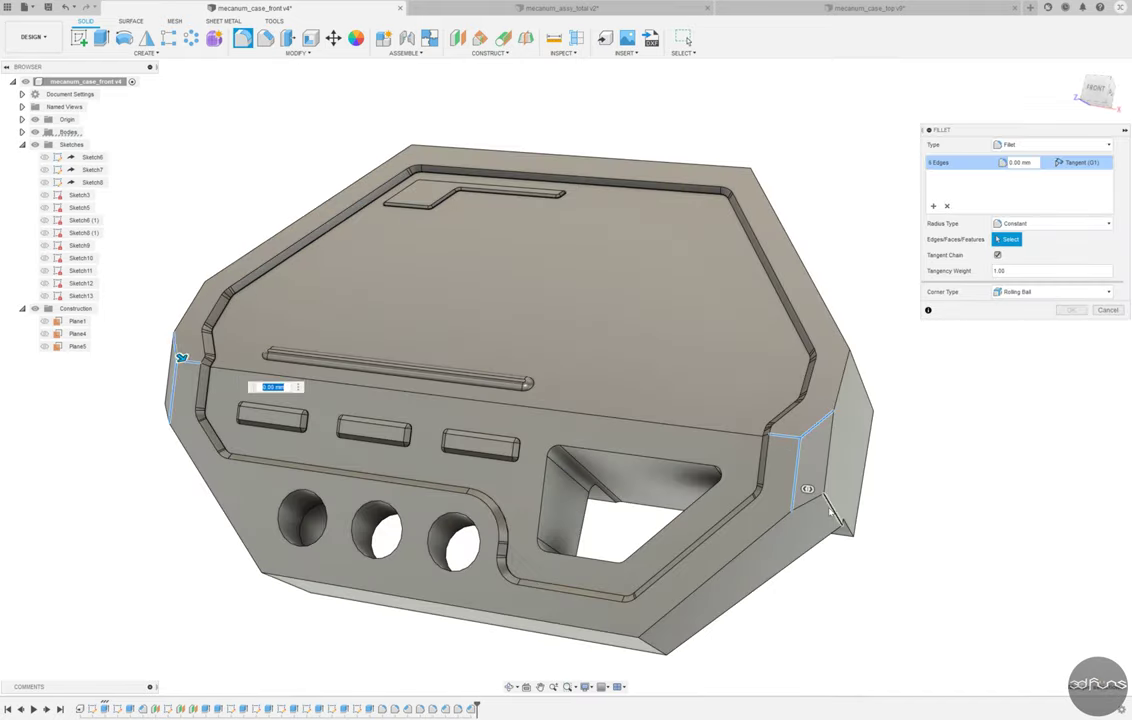
middle_click_drag(828, 512, 300, 400, "shift")
left_click(165, 238)
mouse_move(357, 251)
middle_mouse_down("shift")
mouse_move(367, 343)
mouse_move(614, 245)
middle_mouse_up("shift")
key("Return")
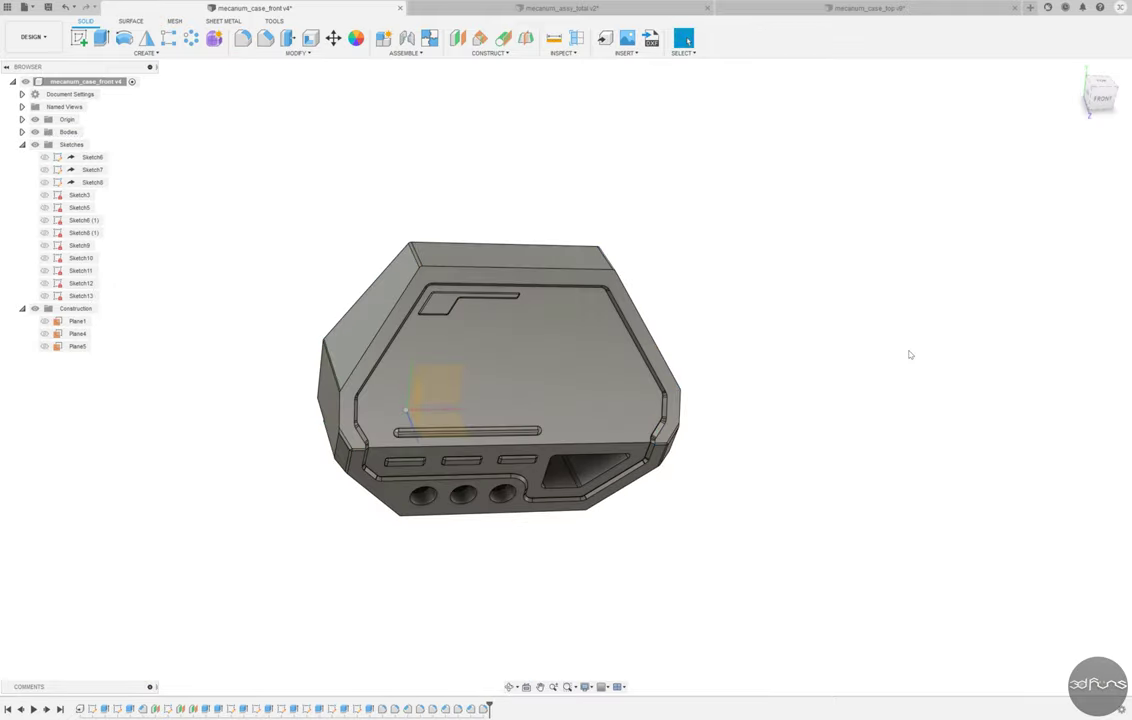
middle_click_drag(910, 354, 652, 131, "shift")
key("ctrl+s")
Fillet another edge chain on the case's underside.
key("Return")
left_click(242, 38)
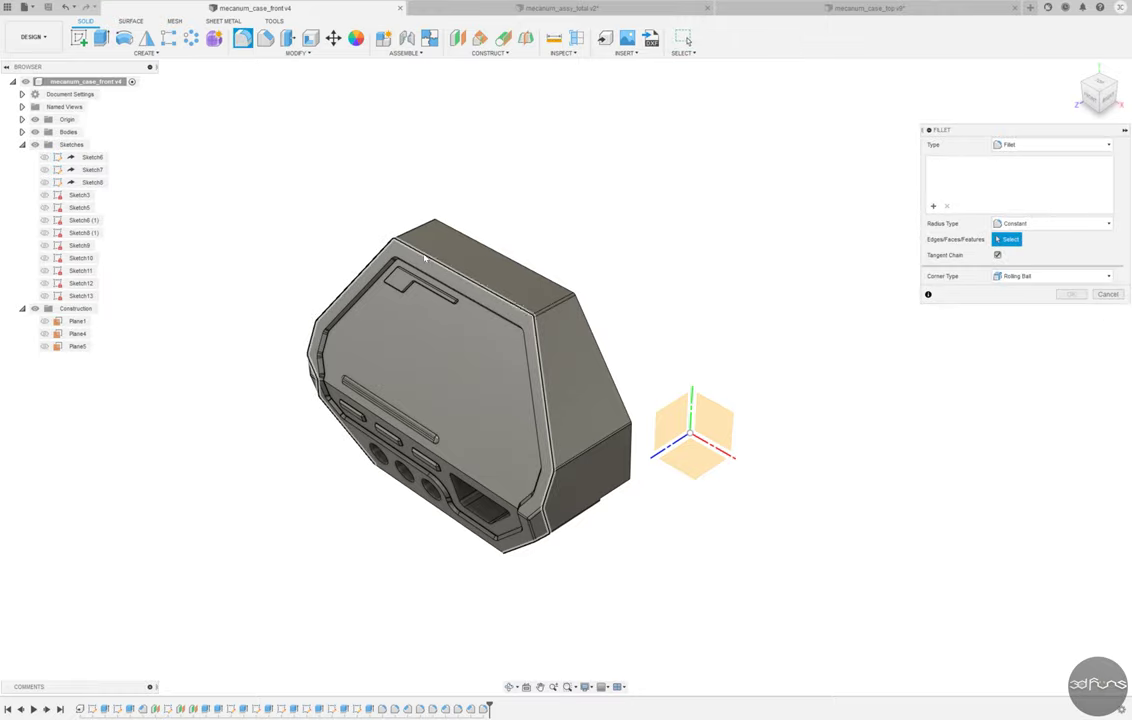
left_click(425, 258)
mouse_move(425, 258)
middle_mouse_down("shift")
mouse_move(310, 427)
mouse_move(738, 286)
mouse_move(730, 341)
mouse_move(498, 382)
mouse_move(269, 157)
middle_mouse_up("shift")
key("Return")
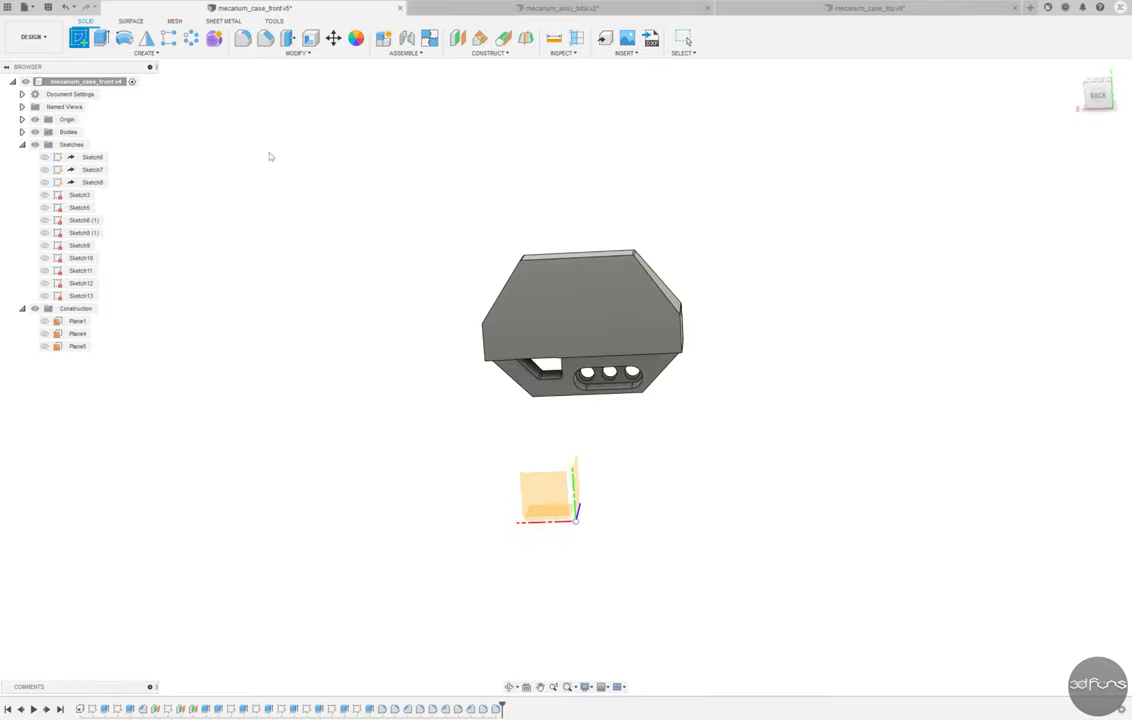
Sketch a diagonal line on the back face, 3.20 from the chamfer edge.
left_click(580, 310)
scroll(629, 417, "up", 3)
scroll(591, 503, "up", 3)
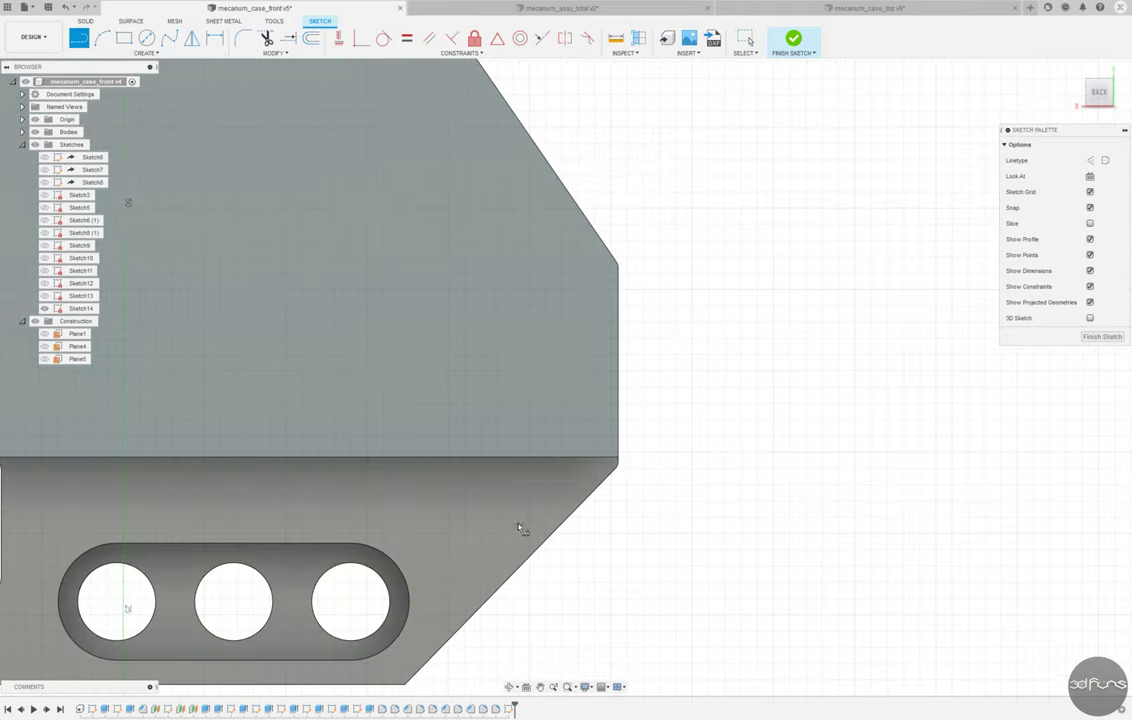
left_click(477, 489)
left_click(673, 290)
key("Escape")
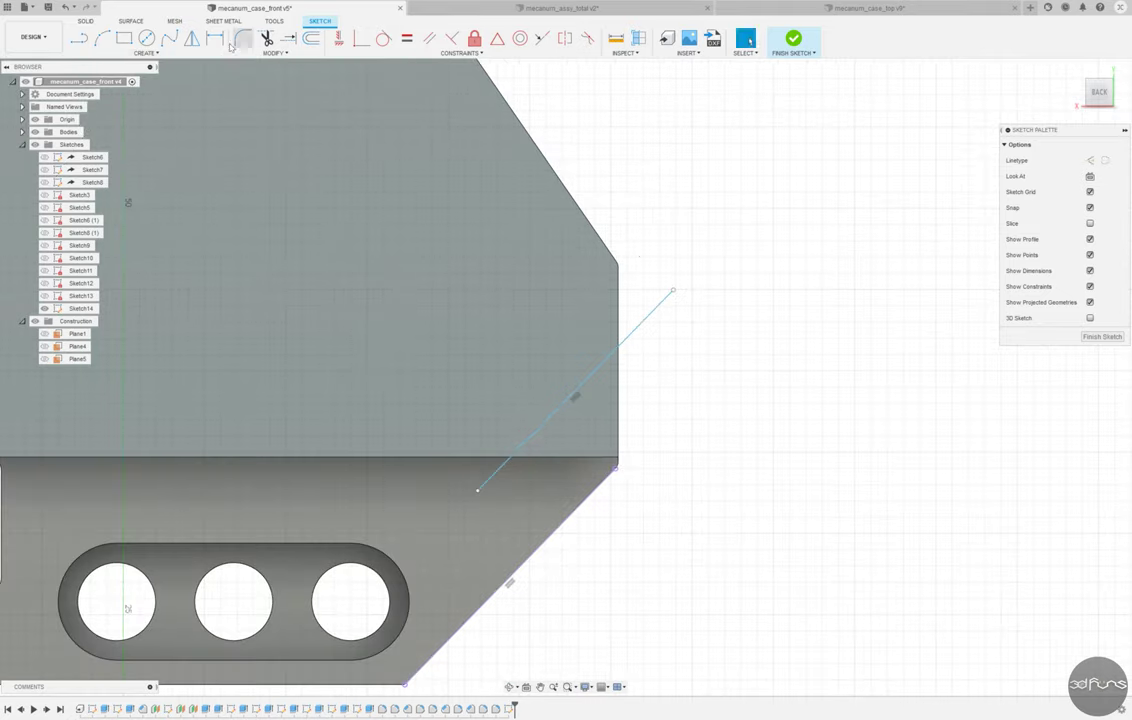
key("d")
left_click(556, 406)
left_click(669, 371)
type("3.2")
key("Return")
Add a horizontal line along the step and a vertical line down the side edge.
key("l")
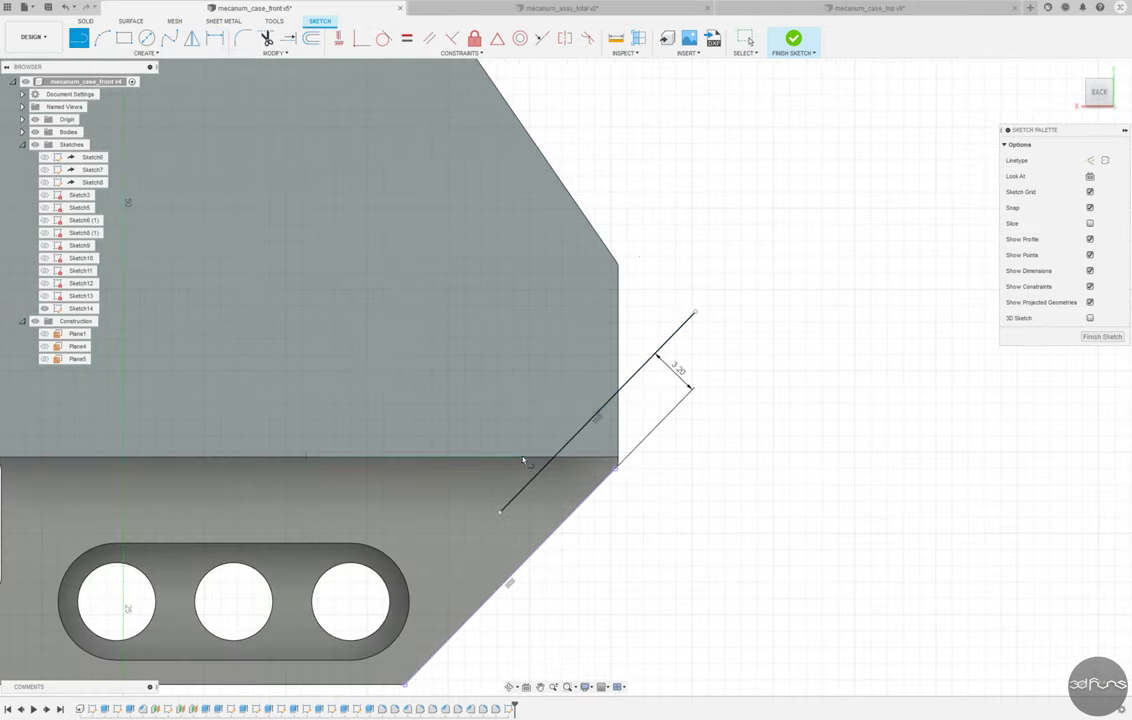
left_click(515, 457)
left_click(692, 457)
left_click(619, 541)
scroll(615, 520, "up", 1)
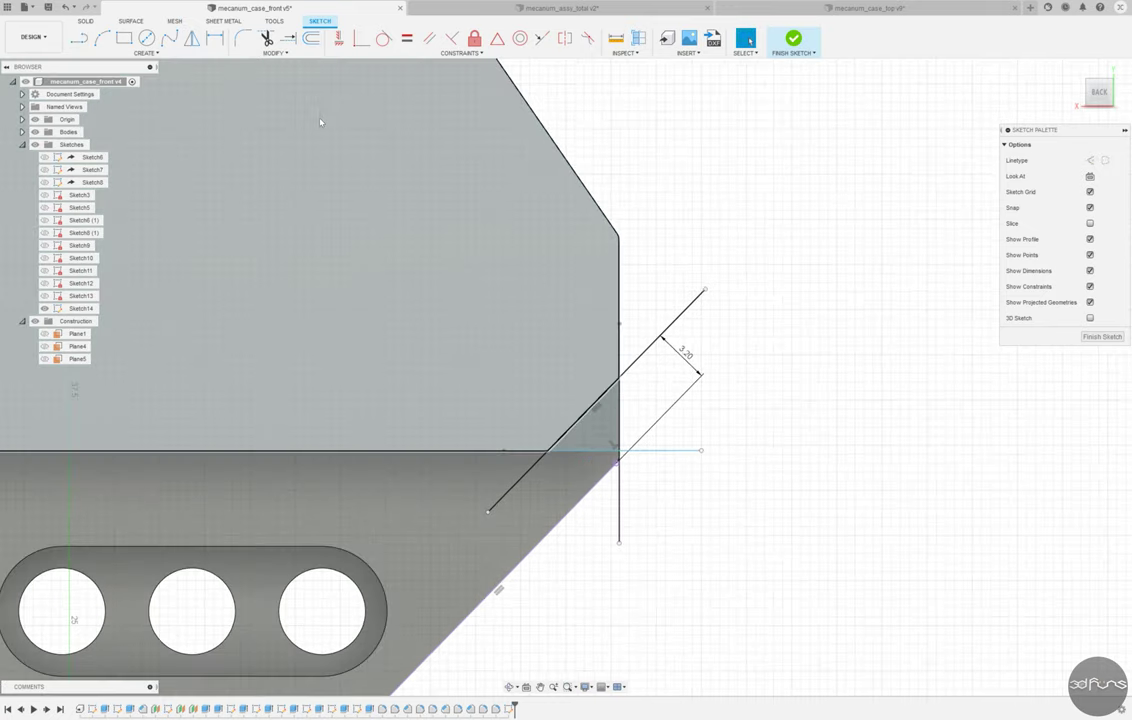
key("Escape")
Trim the lines into a corner triangle and finish the sketch.
left_click(266, 38)
scroll(600, 470, "up", 2)
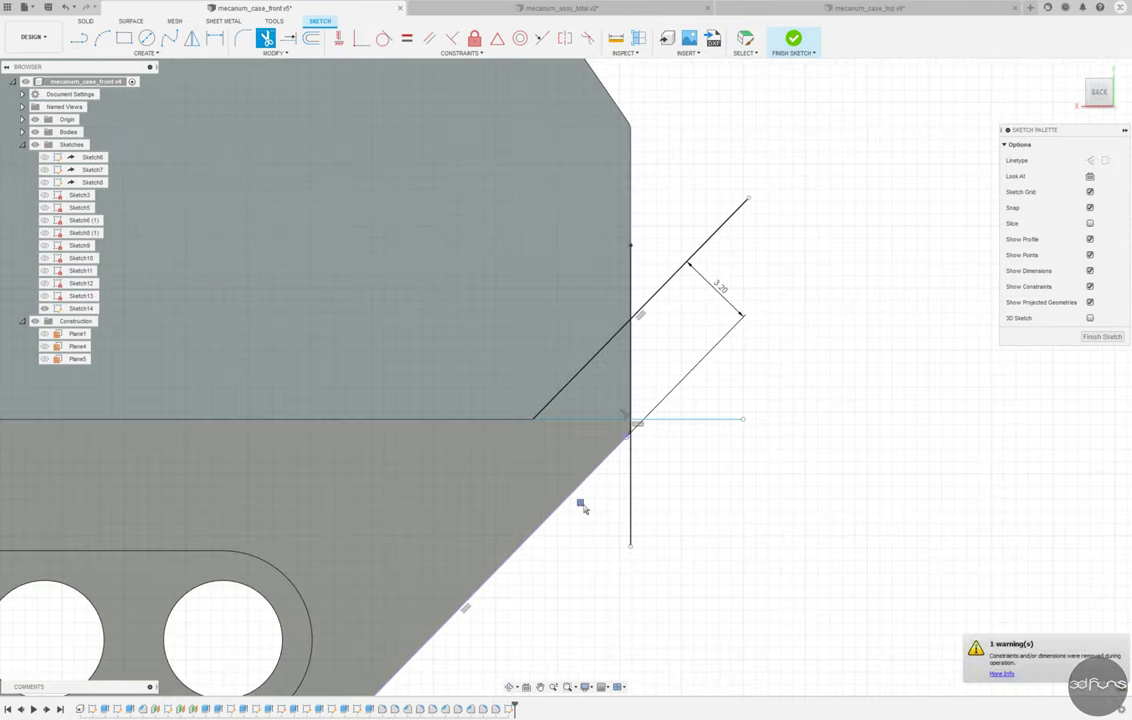
left_click(581, 500)
left_click(619, 283)
left_click(660, 435)
scroll(753, 481, "down", 5)
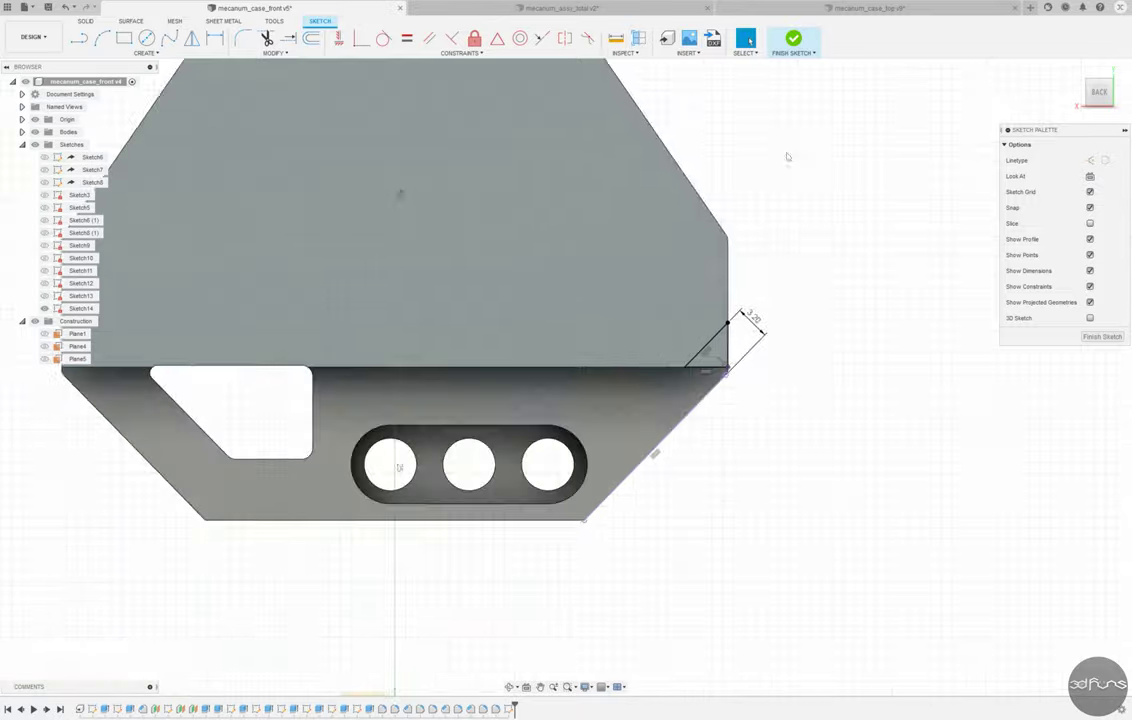
left_click(793, 40)
Extrude-cut the triangle up to the selected face to remove the corner.
key("e")
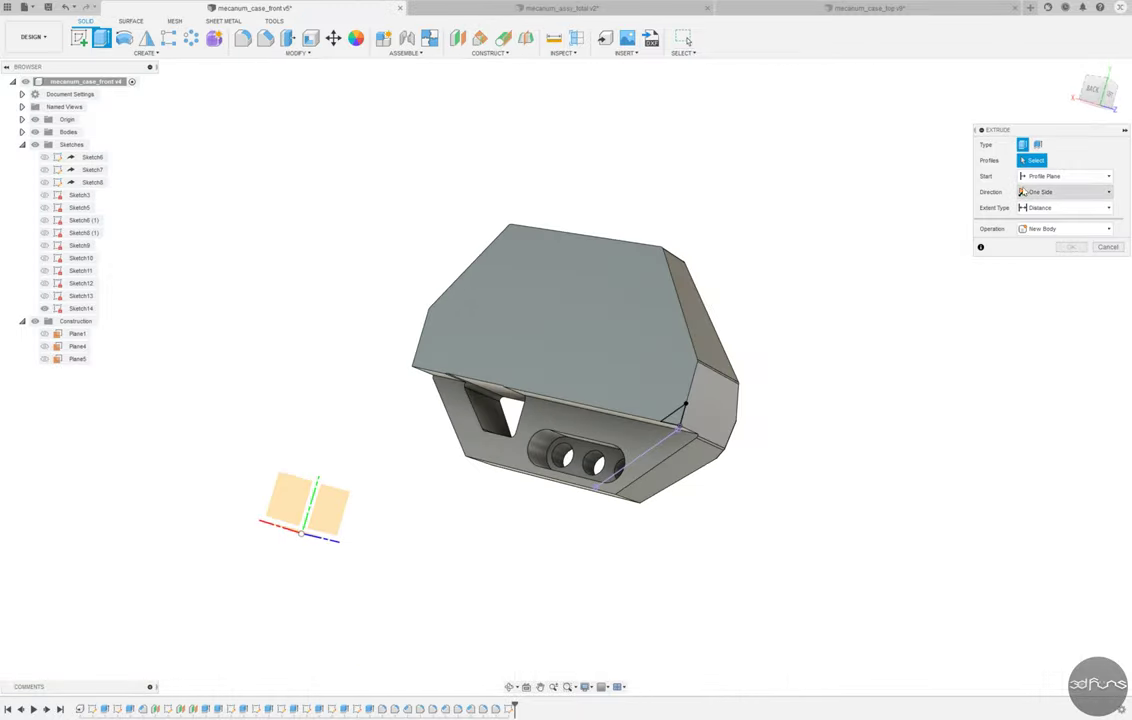
left_click(680, 412)
left_click(1065, 207)
left_click(1045, 240)
key("Return")
middle_click_drag(668, 452, 850, 438, "shift")
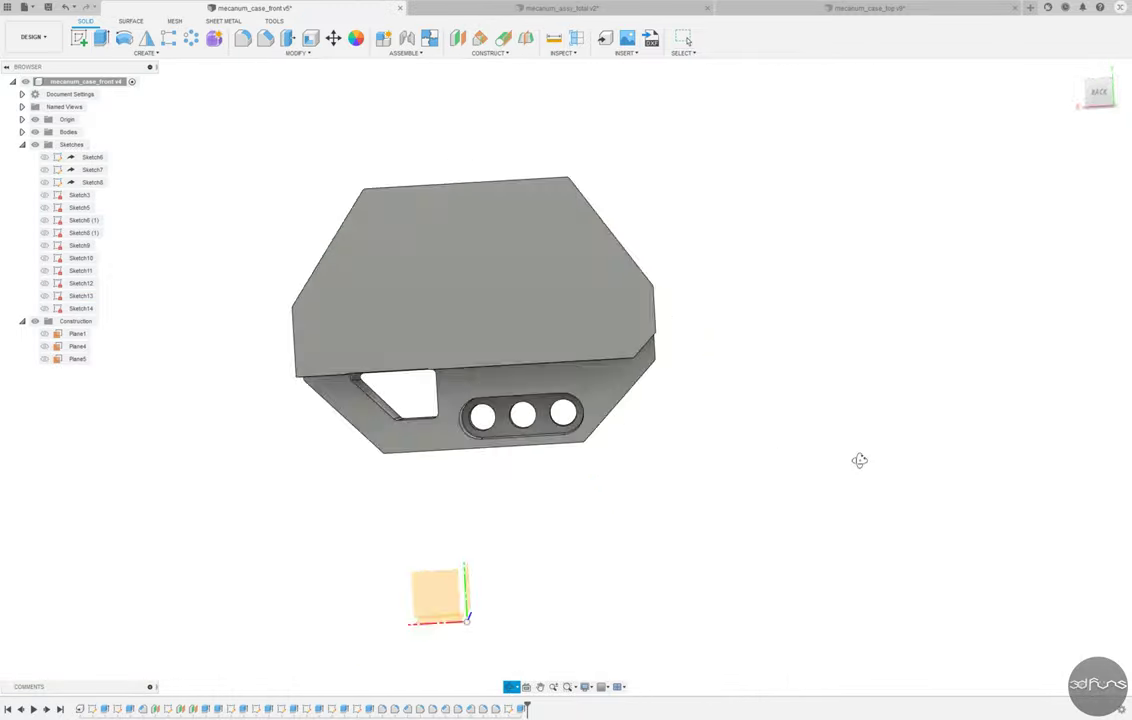
Sketch a closed four-sided slanted profile on the part's side face.
left_click(580, 314)
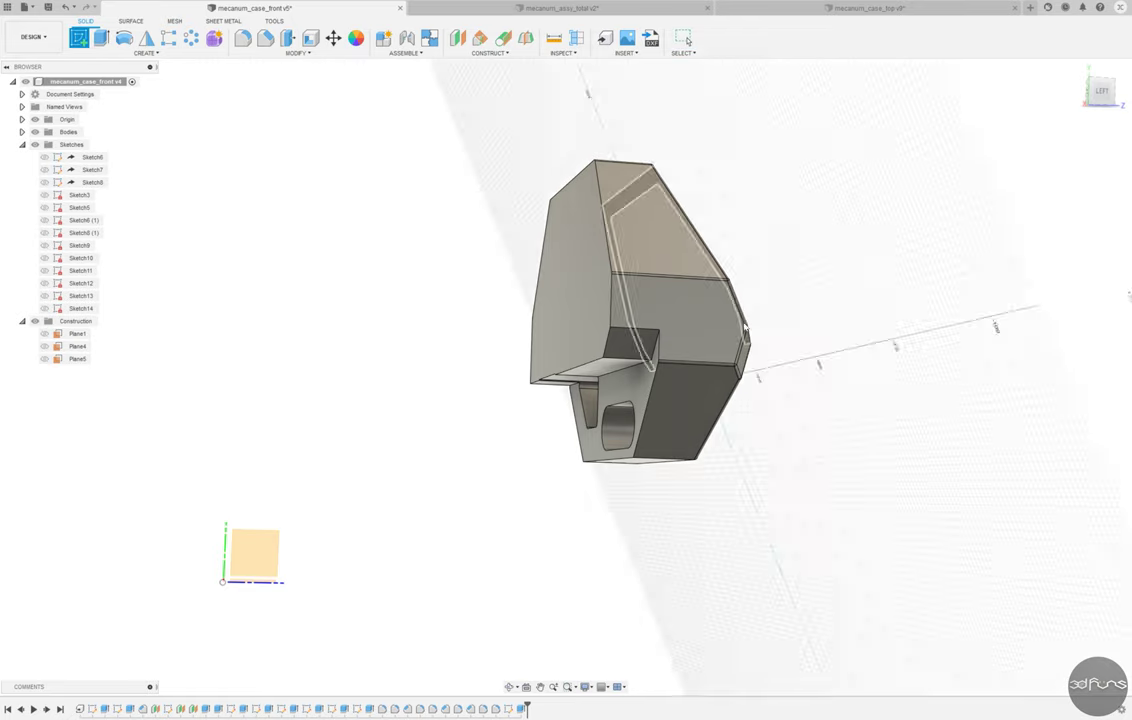
left_click(331, 320)
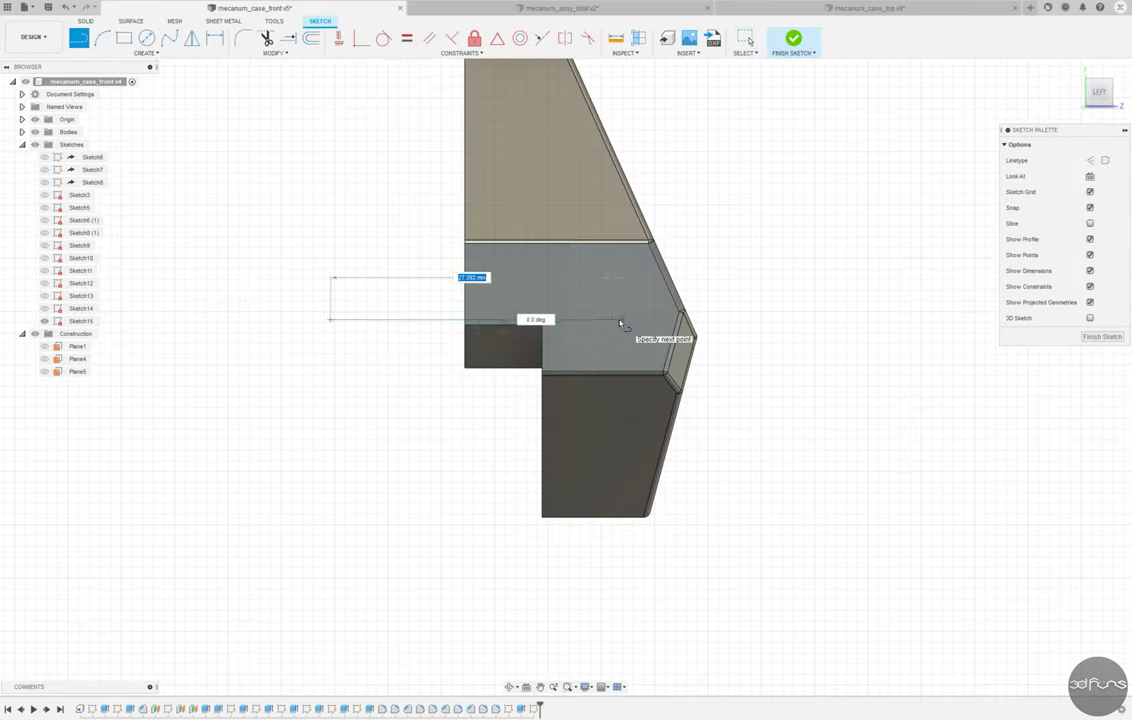
left_click(622, 320)
left_click(465, 527)
left_click(334, 527)
left_click(331, 320)
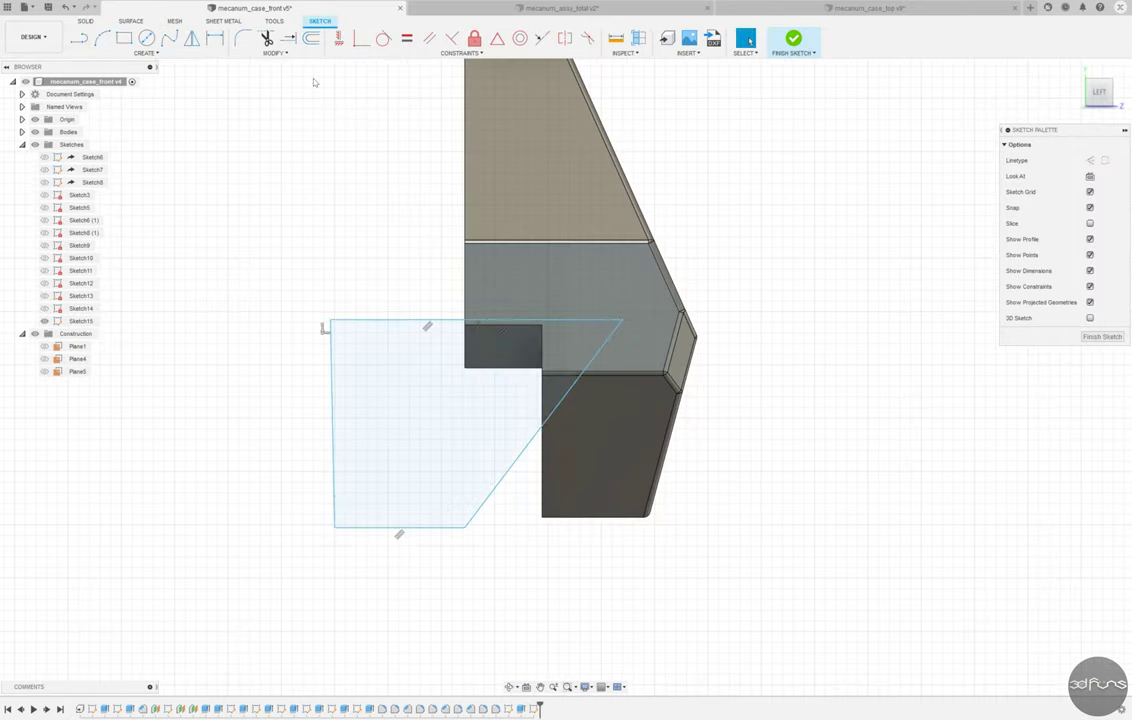
Project the part's edge into the sketch.
key("p")
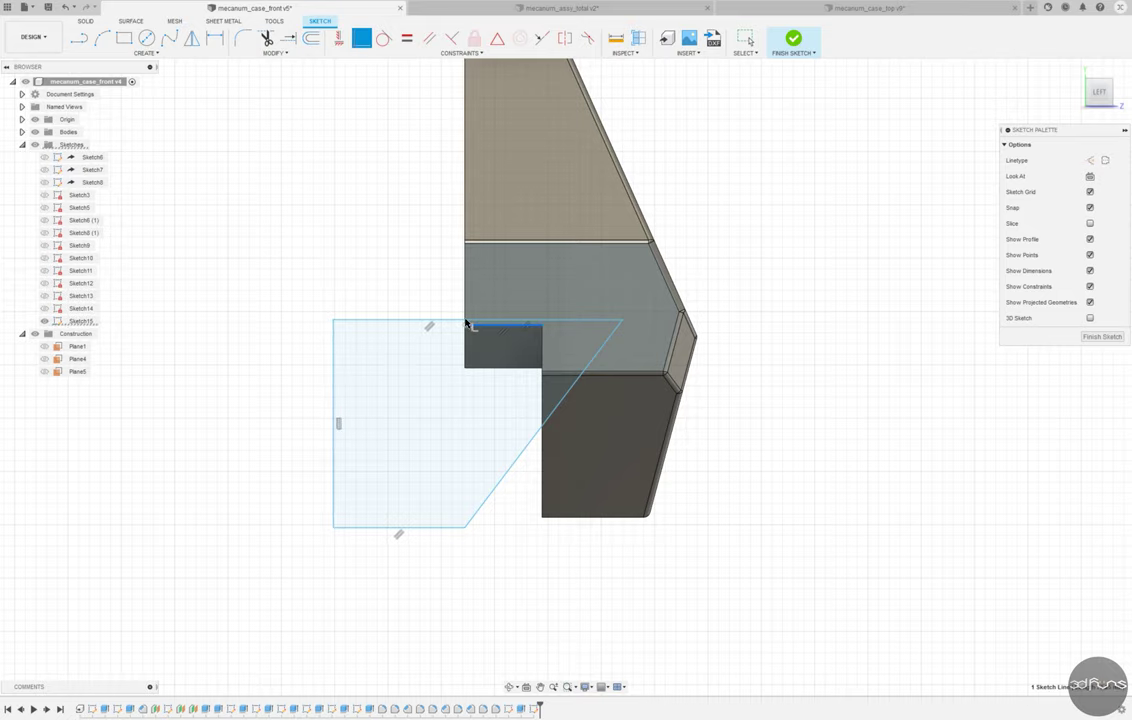
left_click(466, 323)
key("Return")
scroll(470, 300, "up", 2)
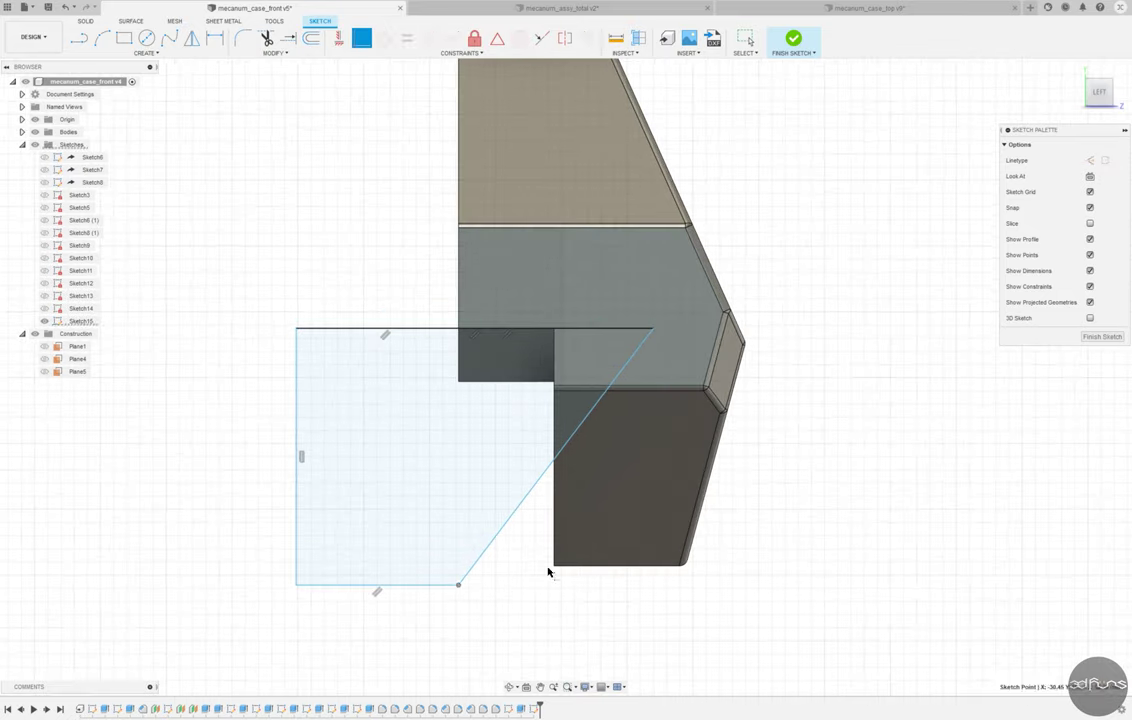
key("Escape")
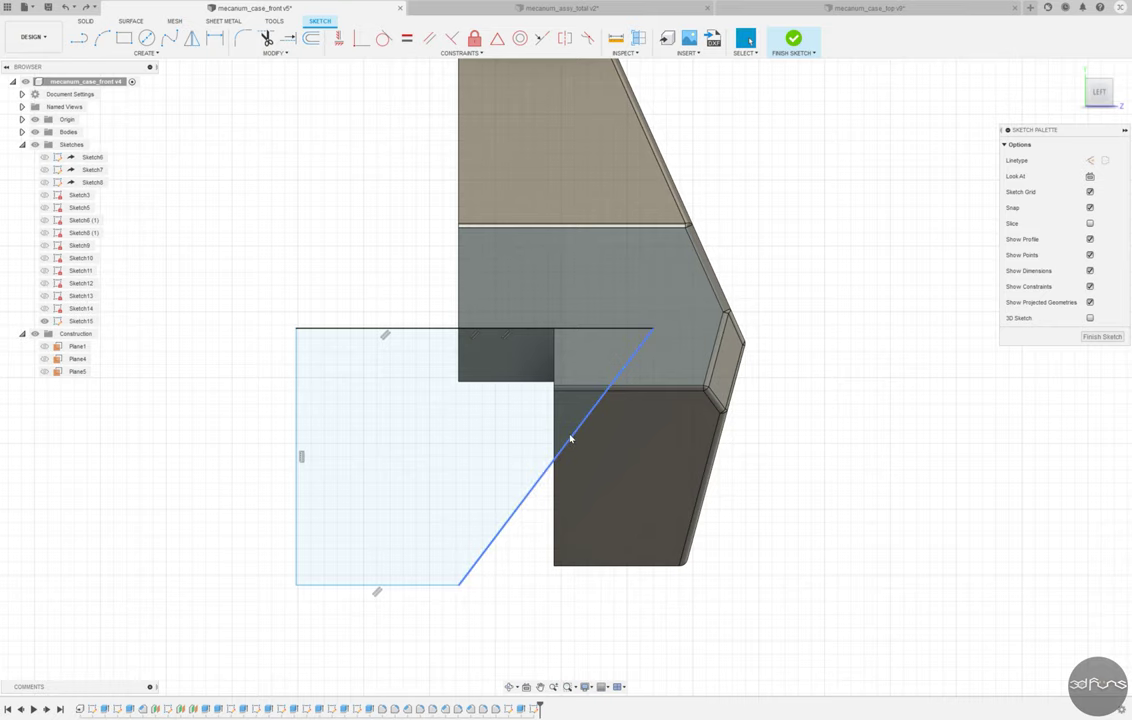
scroll(570, 438, "down", 2)
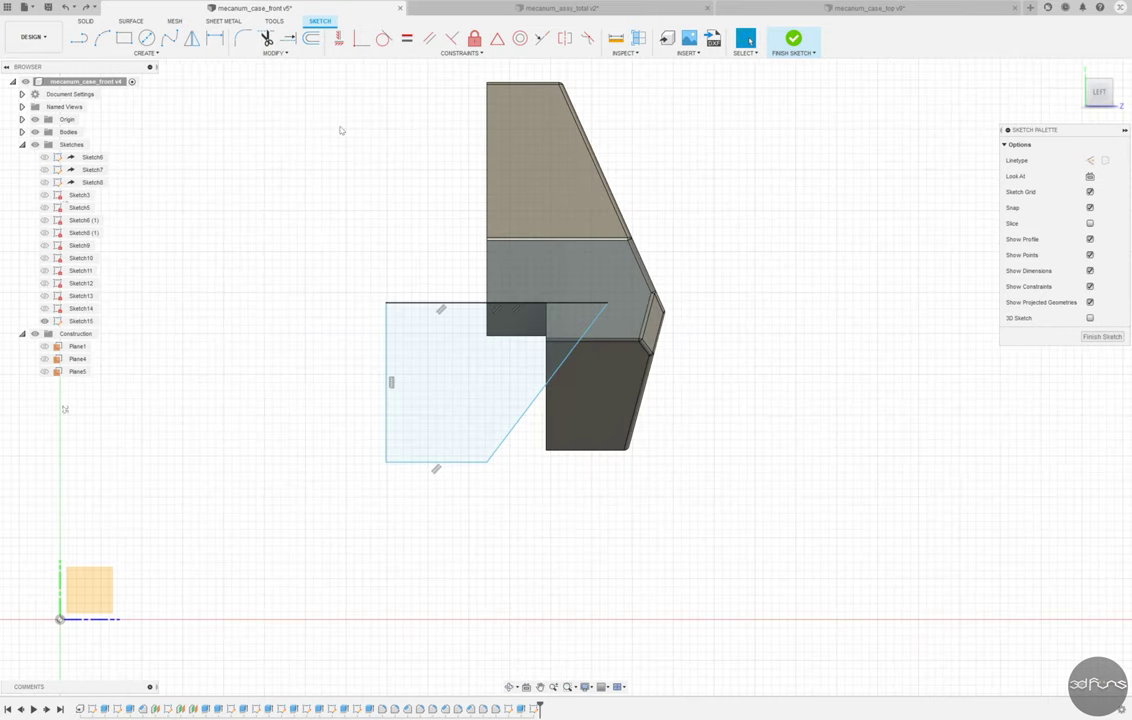
Dimension the profile: 65° angle, 4.75 horizontal offset, 10.00 bottom length.
left_click(562, 453)
left_click(531, 405)
left_click(589, 424)
type("65")
key("Return")
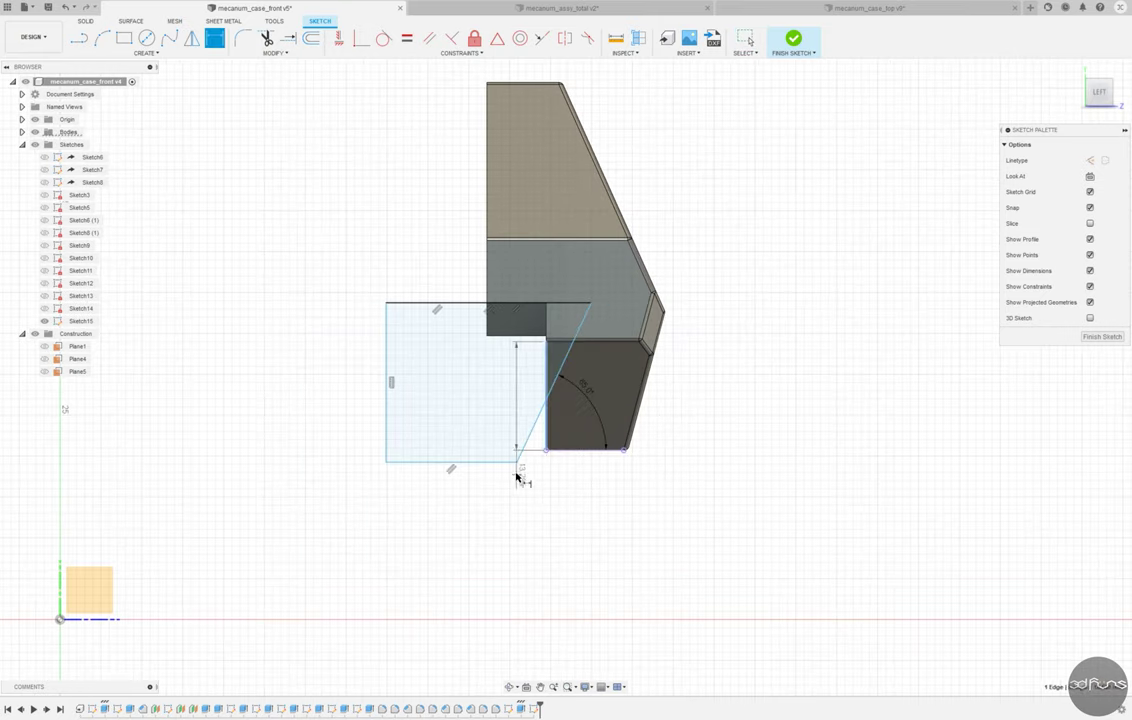
left_click(538, 503)
type("4.75")
key("Return")
left_click(473, 462)
left_click(462, 500)
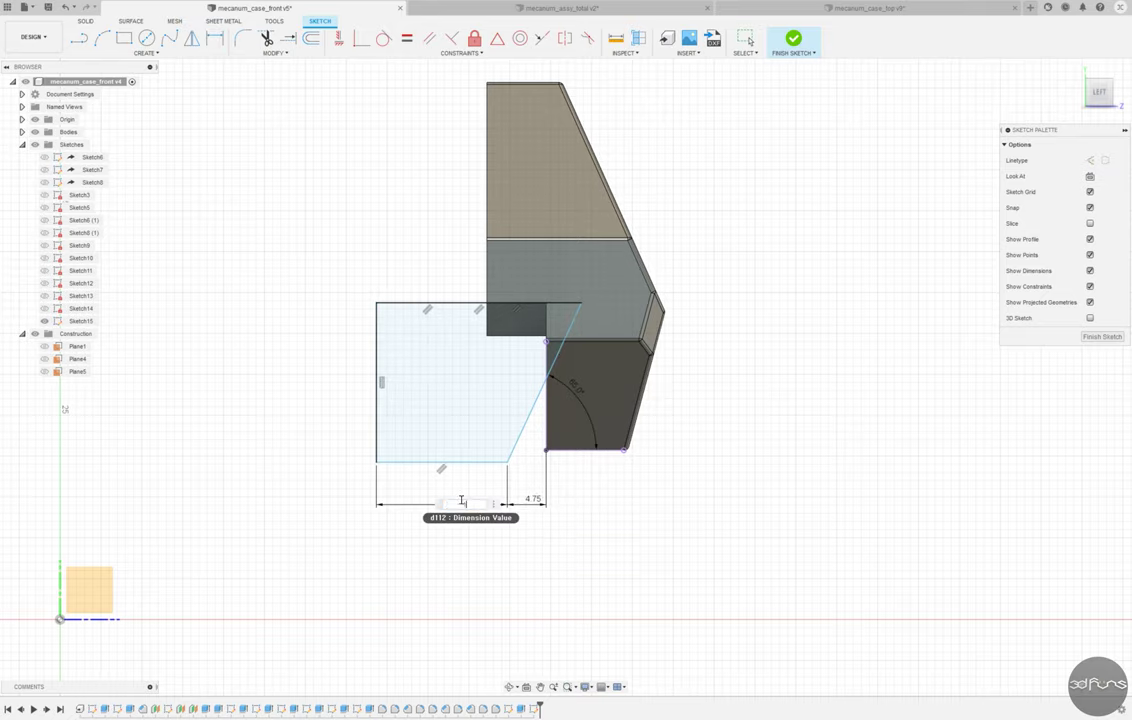
type("10")
key("Return")
left_click(339, 38)
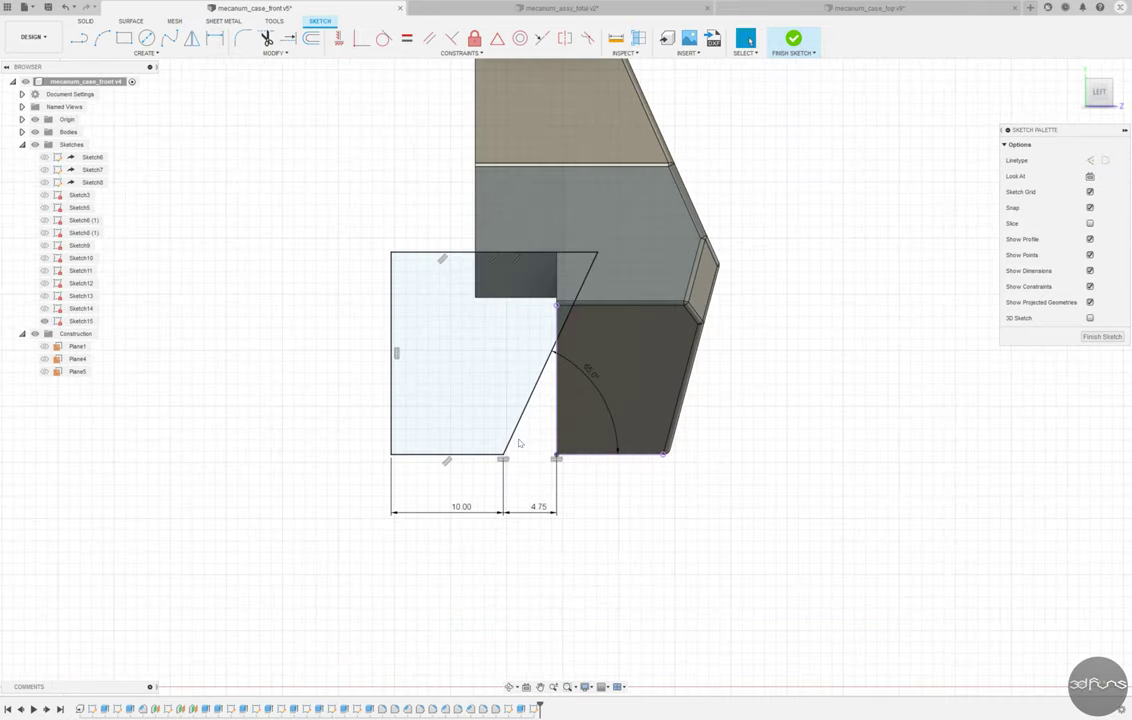
Cut both notch profiles into the lower side using Extent To Object.
key("e")
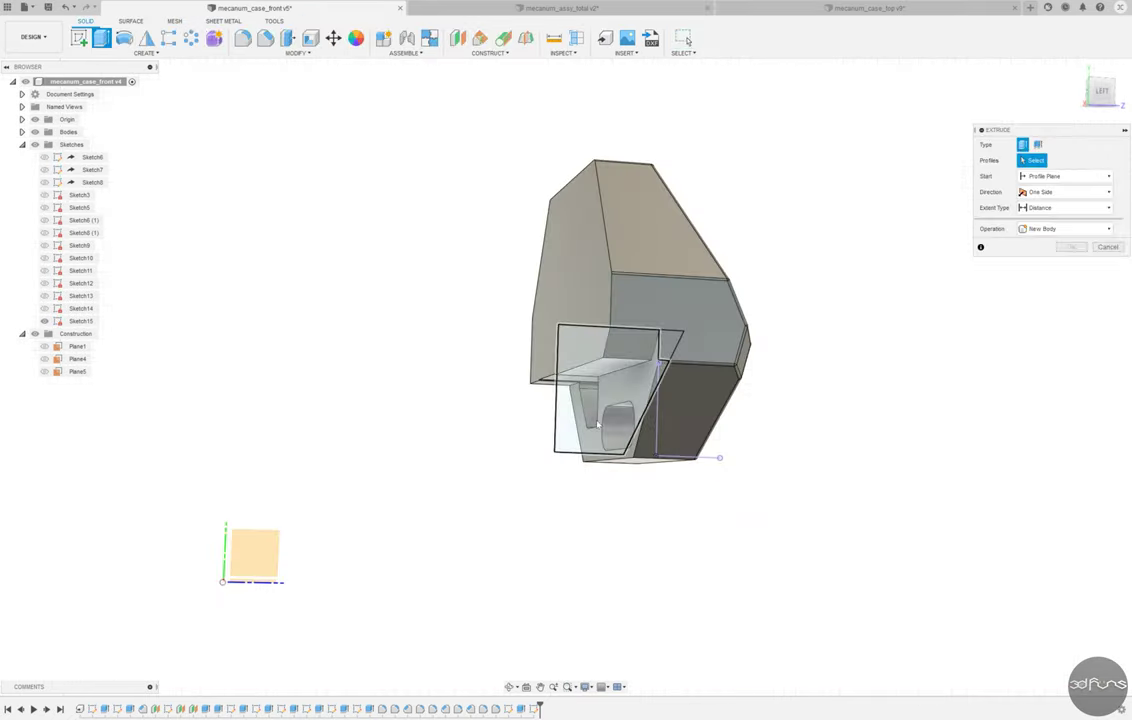
left_click(645, 376)
left_click(1065, 207)
left_click(1045, 240)
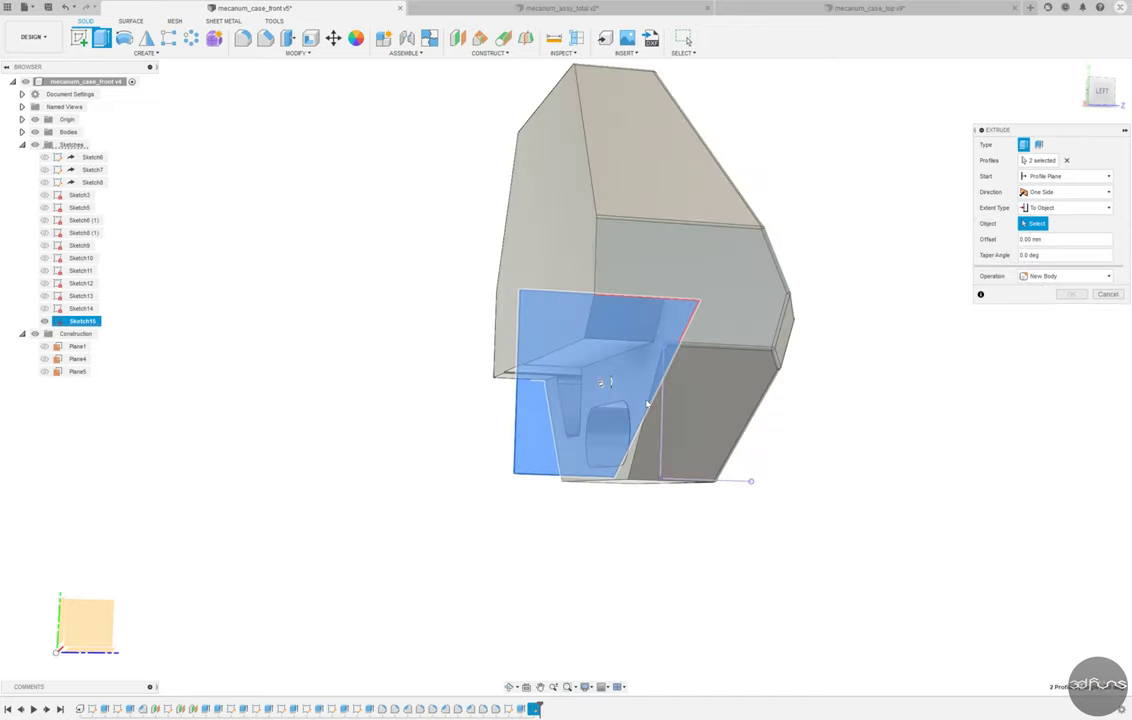
middle_click_drag(700, 300, 940, 442, "shift")
scroll(940, 442, "up", 3)
key("Return")
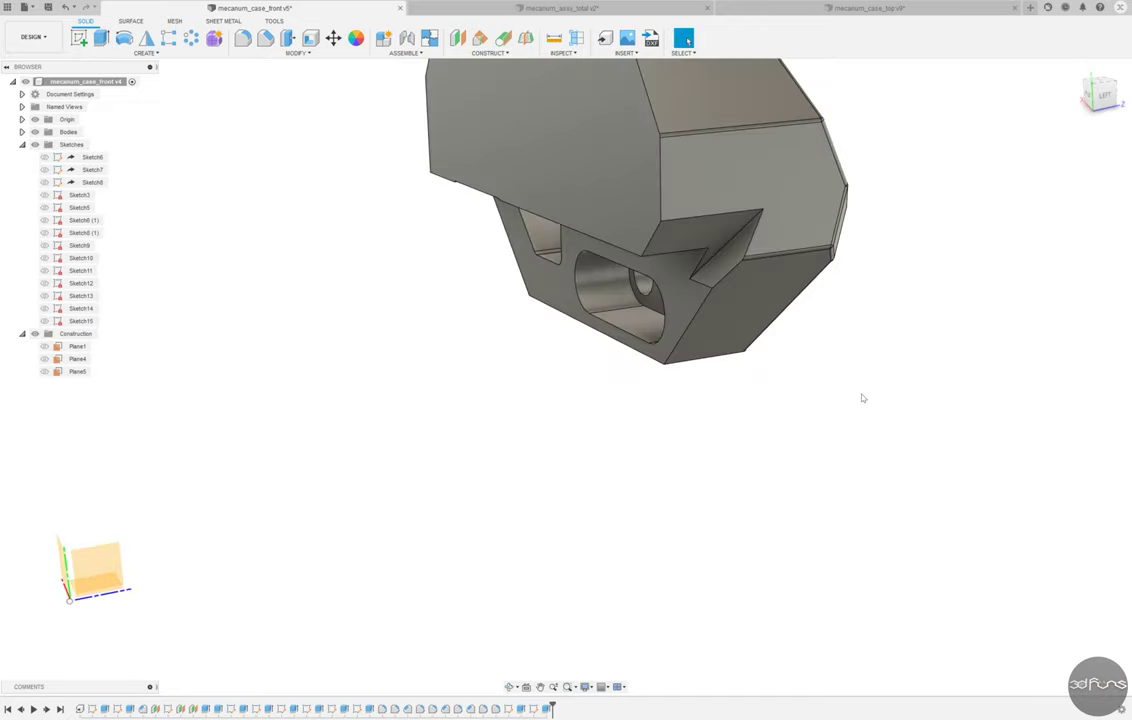
Mirror the slanted notch faces across the middle plane onto the opposite side.
key("m")
left_click(1065, 145)
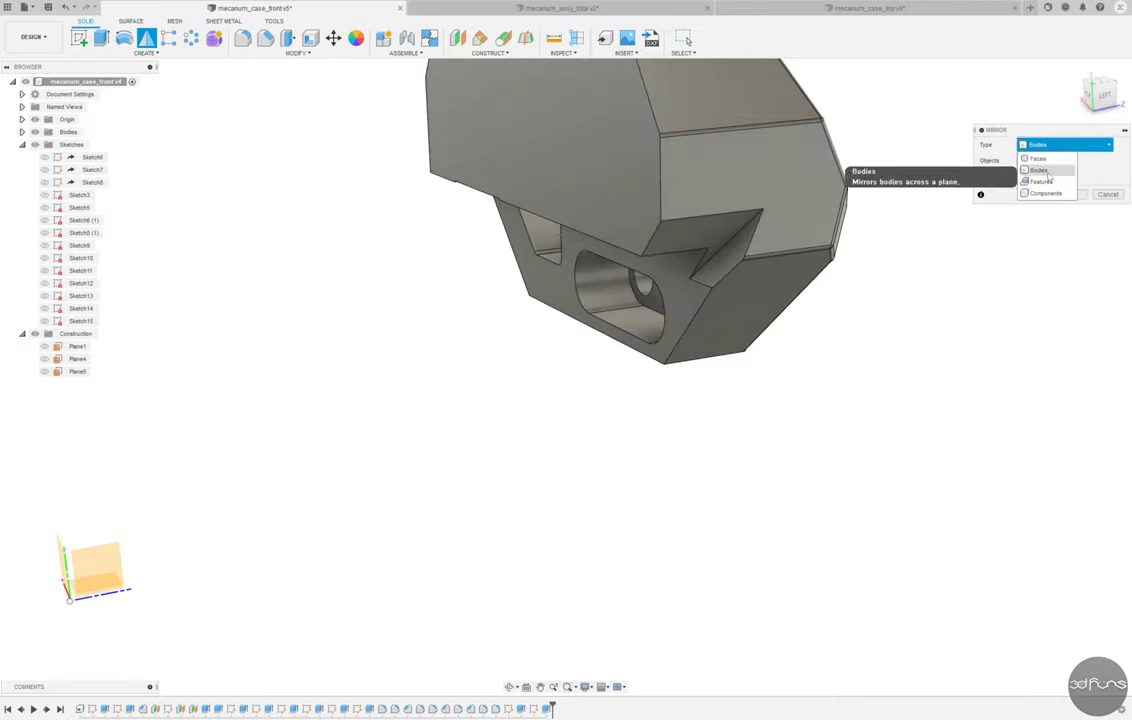
left_click(1040, 172)
left_click(712, 253)
mouse_move(662, 426)
middle_mouse_down("shift")
mouse_move(702, 432)
mouse_move(706, 394)
middle_mouse_up("shift")
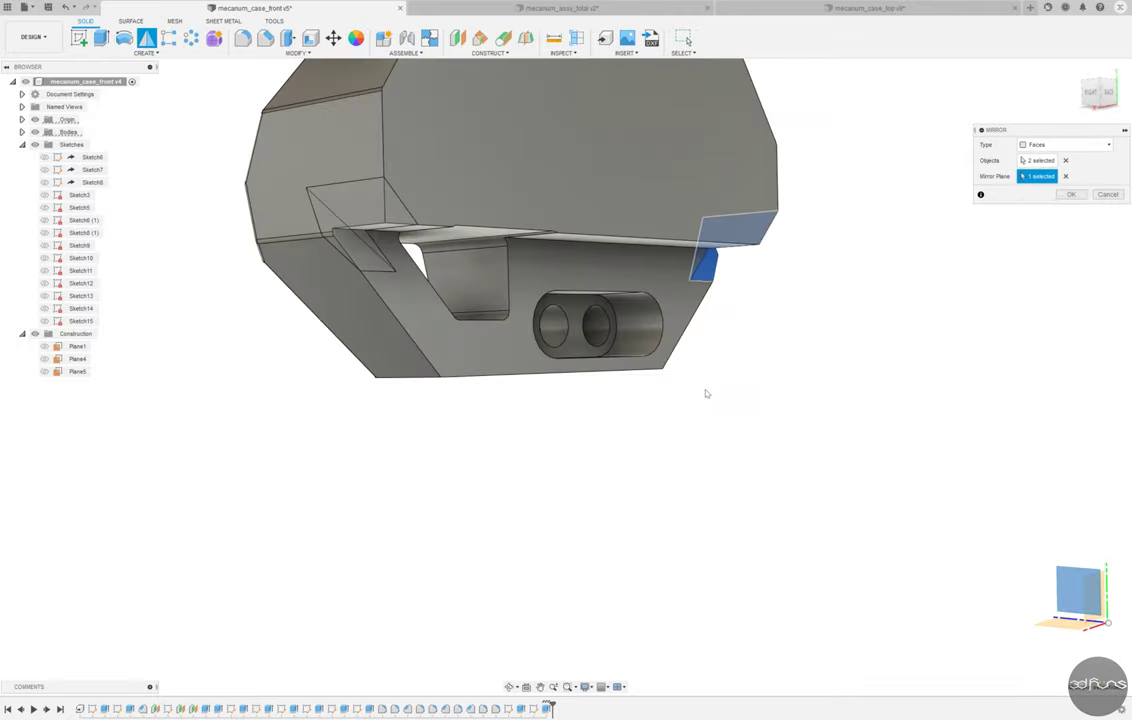
left_click(1069, 196)
mouse_move(1068, 204)
middle_mouse_down("shift")
mouse_move(841, 379)
mouse_move(942, 436)
middle_mouse_up("shift")
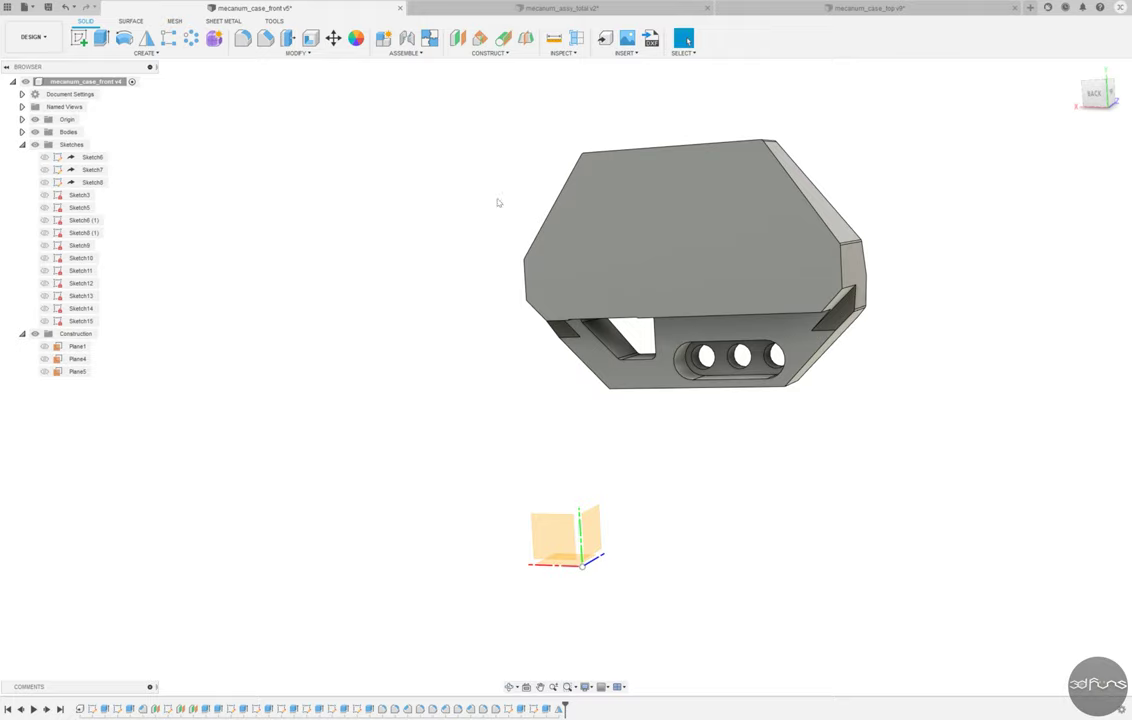
left_click(265, 38)
Chamfer the flat face's ten edges at 0.4 mm and make Sketch10 visible again.
left_click(620, 150)
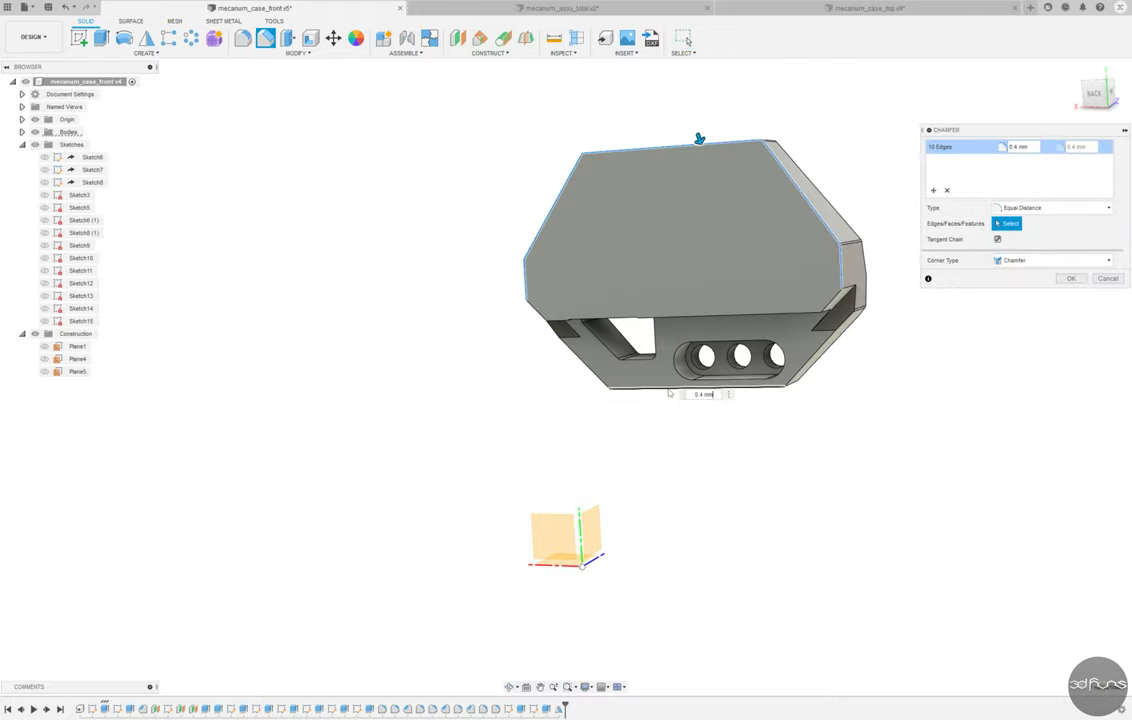
mouse_move(669, 393)
middle_mouse_down("shift")
mouse_move(538, 455)
mouse_move(1023, 328)
mouse_move(781, 360)
mouse_move(858, 498)
middle_mouse_up("shift")
key("Return")
left_click(44, 258)
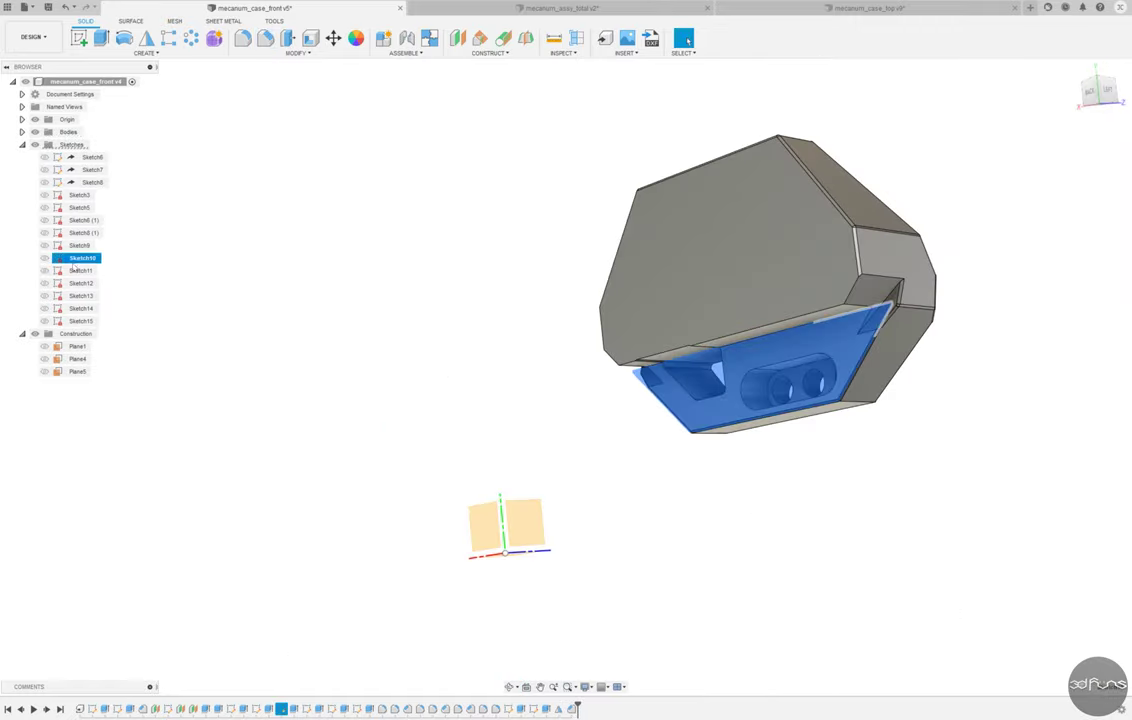
mouse_move(330, 420)
middle_mouse_down("shift")
mouse_move(392, 409)
mouse_move(250, 300)
middle_mouse_up("shift")
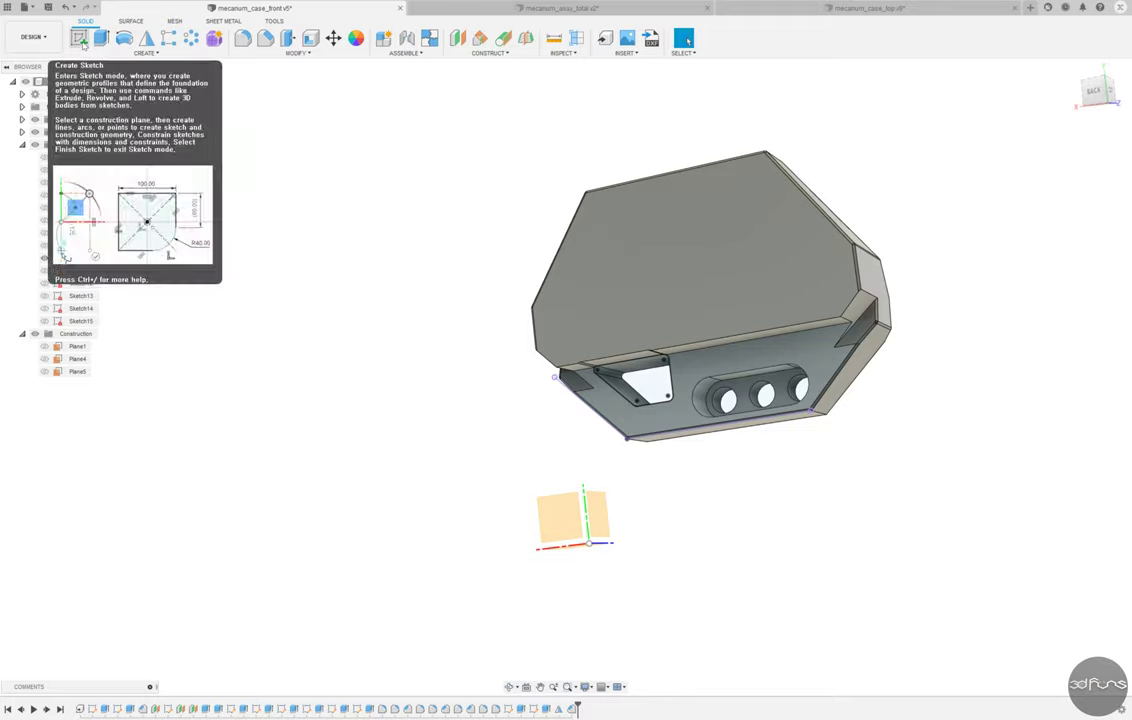
Start a sketch on the pocket plane and project the slanted pocket edges into it.
left_click(79, 38)
left_click(556, 516)
left_click(140, 53)
left_click(205, 240)
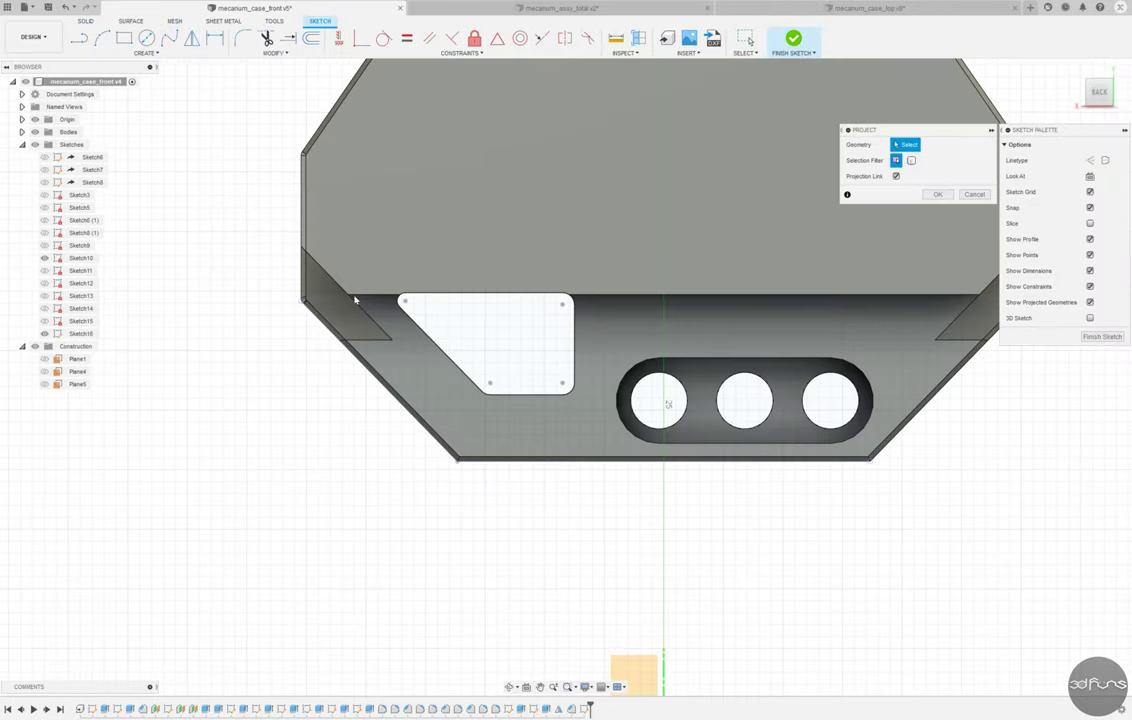
middle_click_drag(668, 404, 540, 368, "shift")
left_click(539, 367)
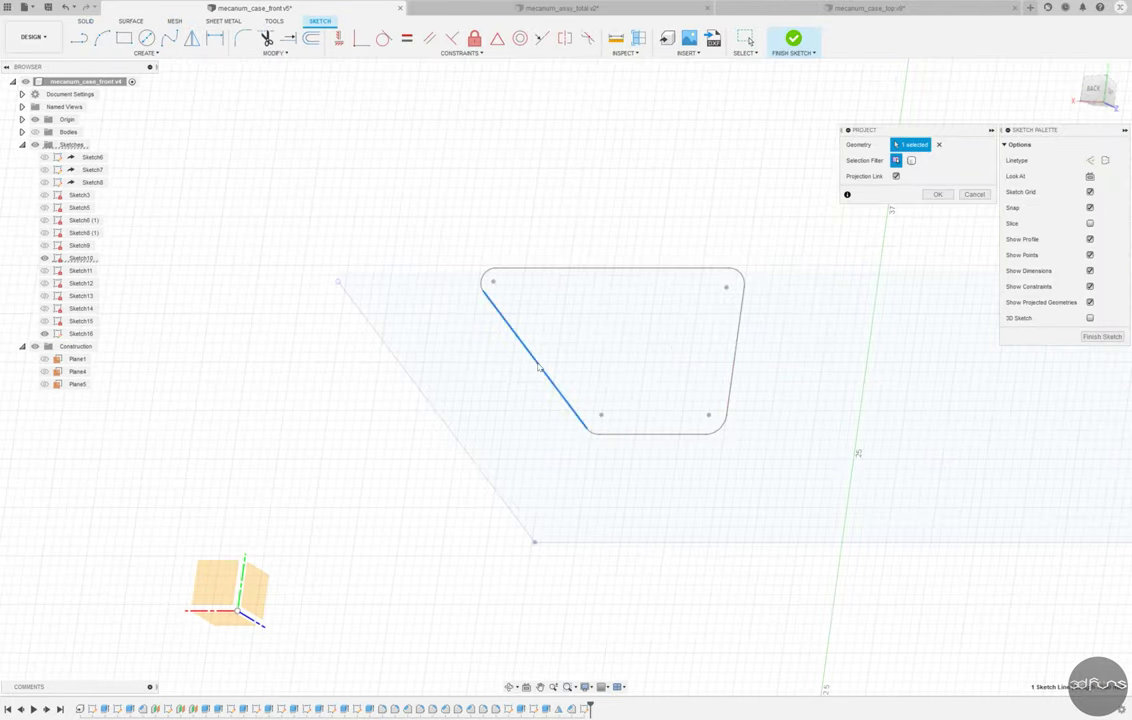
left_click(938, 194)
key("o")
left_click(488, 278)
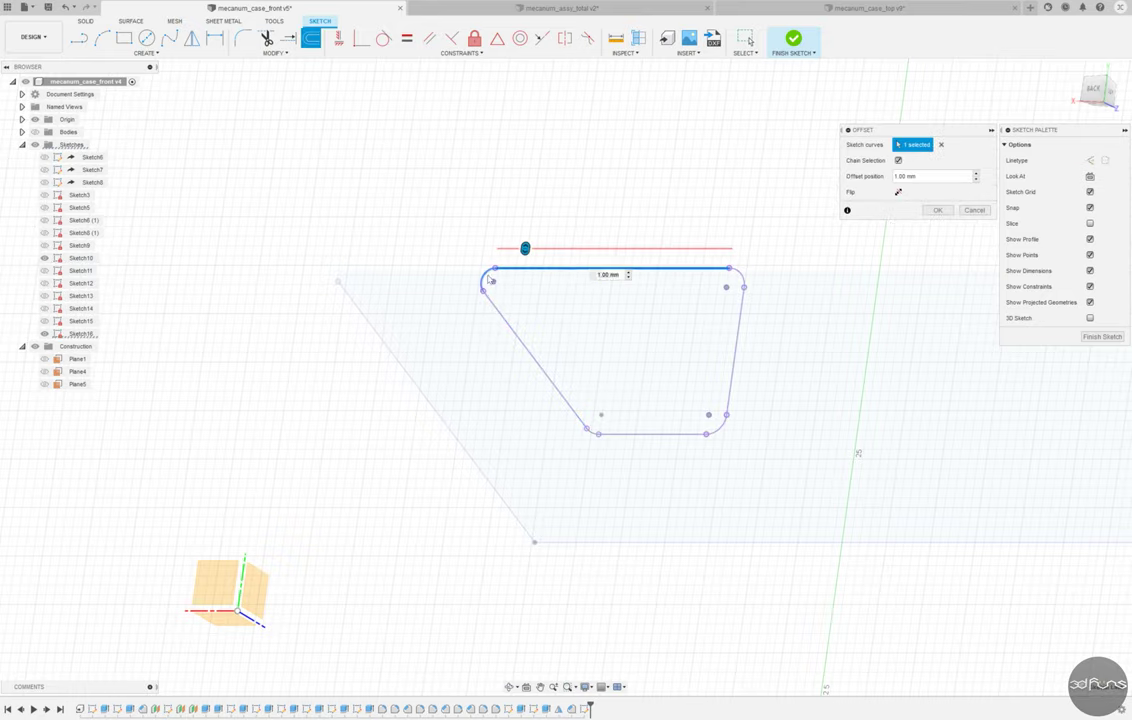
middle_click_drag(606, 434, 597, 439, "shift")
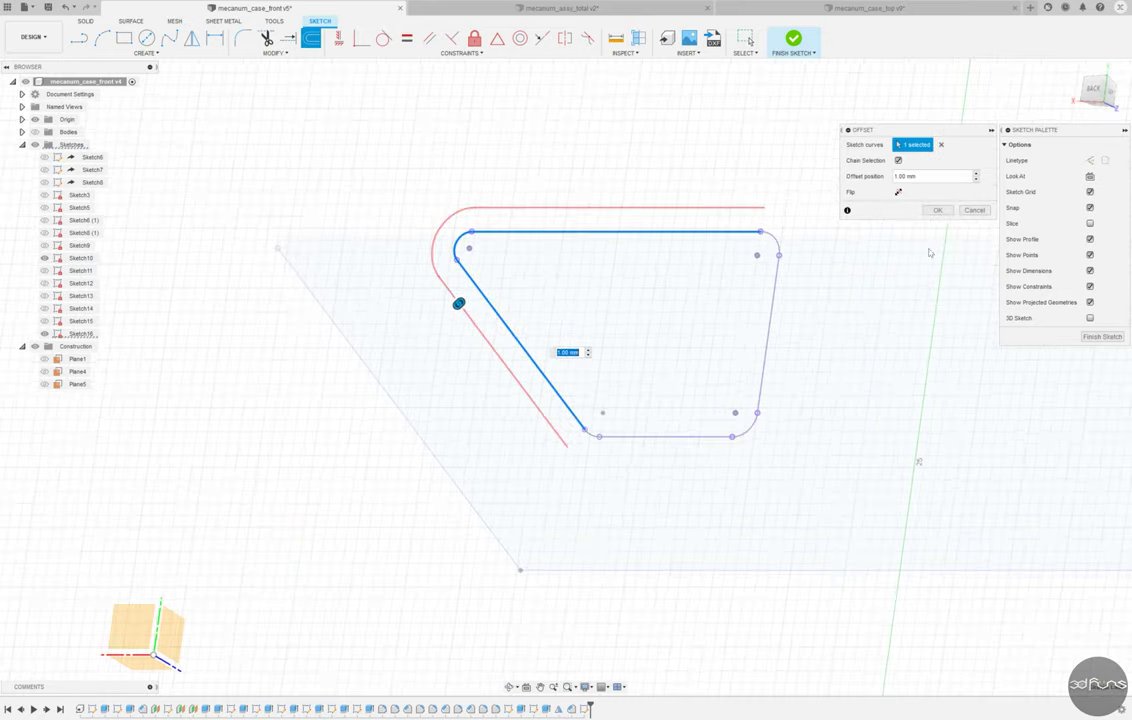
key("Escape")
Re-project the pocket outline, offset it 1.5 mm outward, and finish the sketch.
left_click(146, 52)
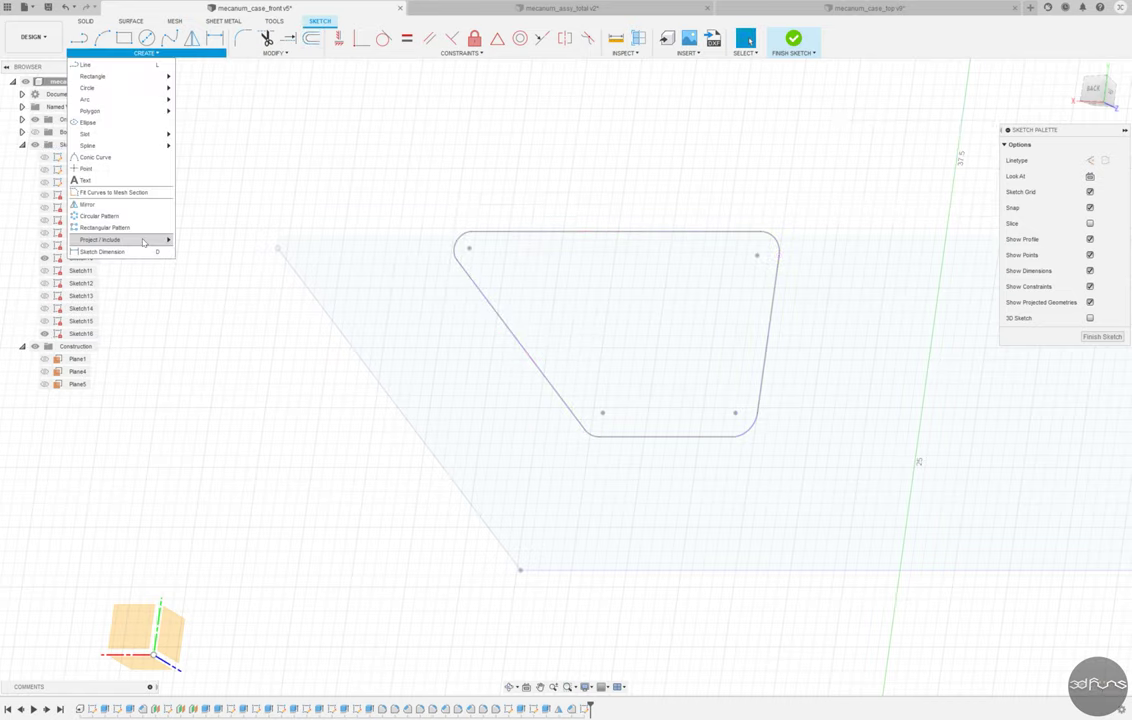
left_click(200, 242)
scroll(600, 415, "up", 2)
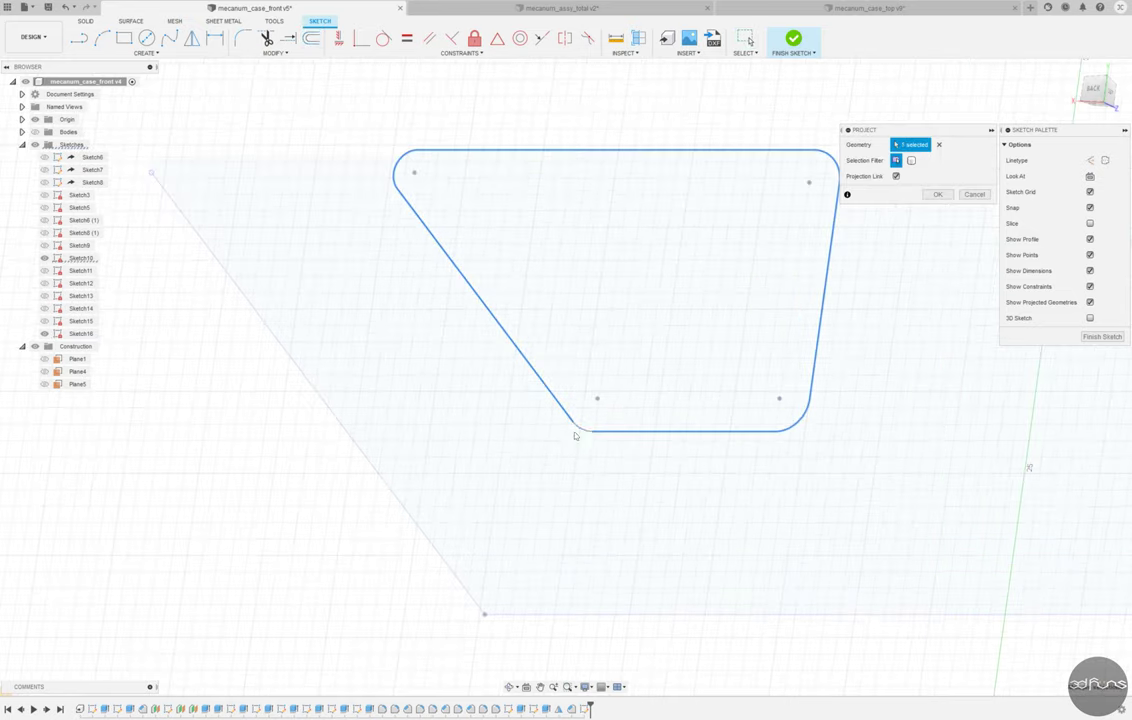
left_click(937, 194)
left_click(311, 38)
left_click(401, 171)
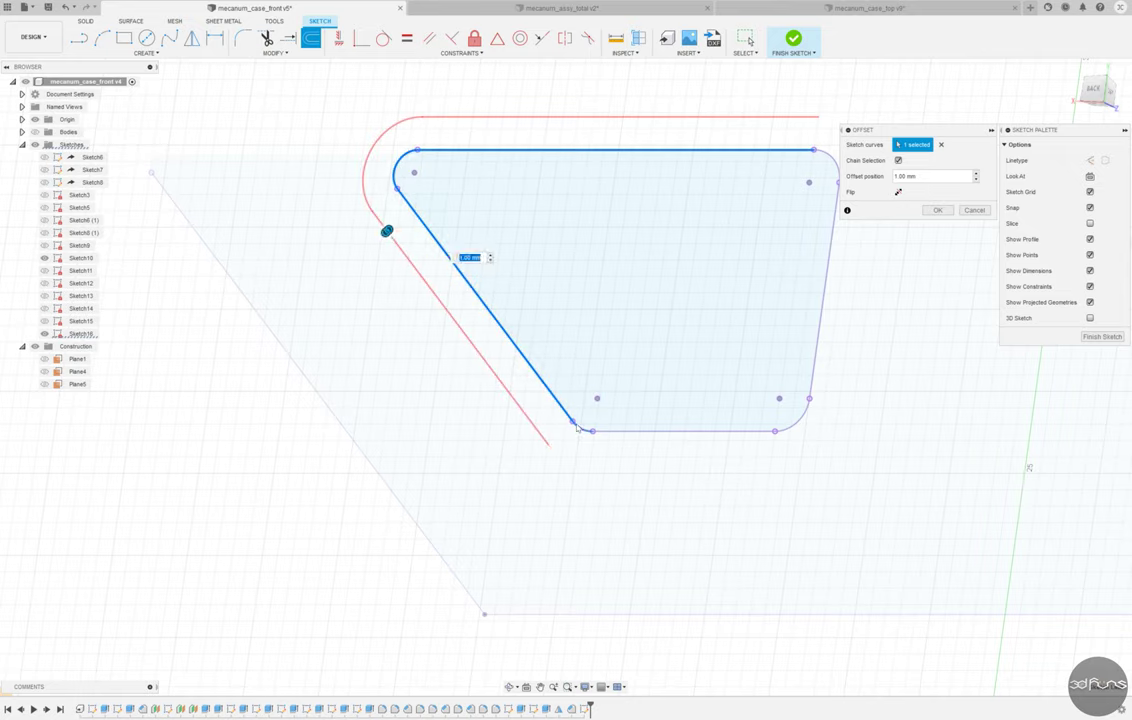
scroll(493, 510, "down", 2)
type("1.5")
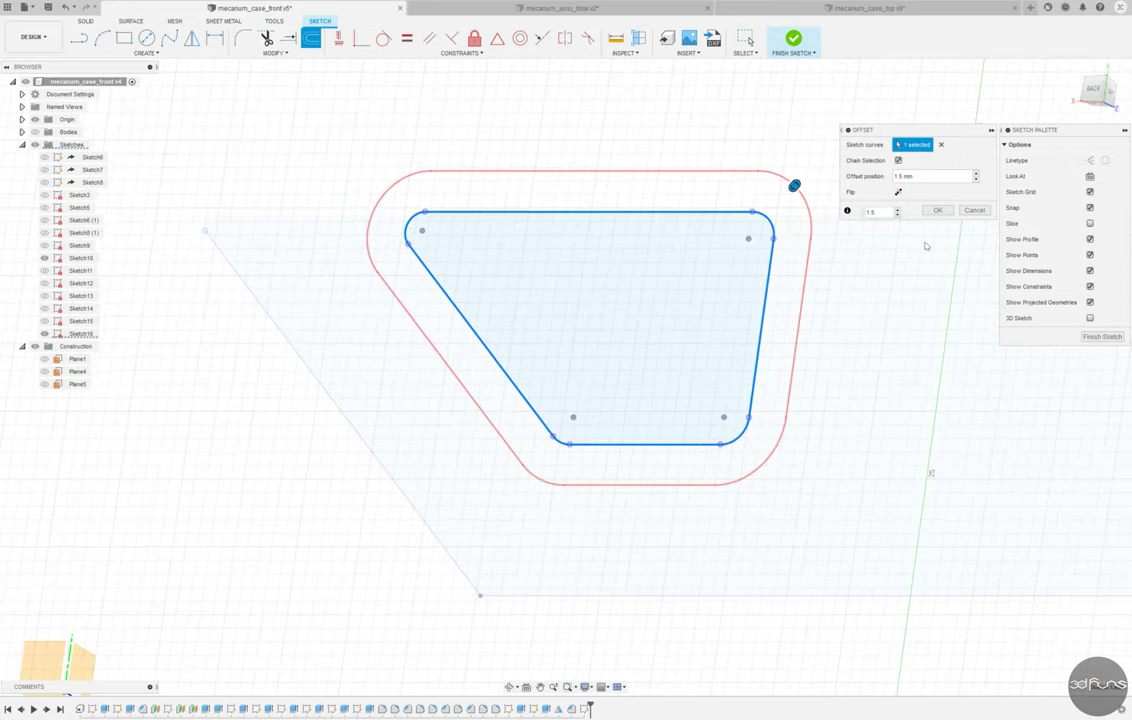
key("Return")
left_click(35, 131)
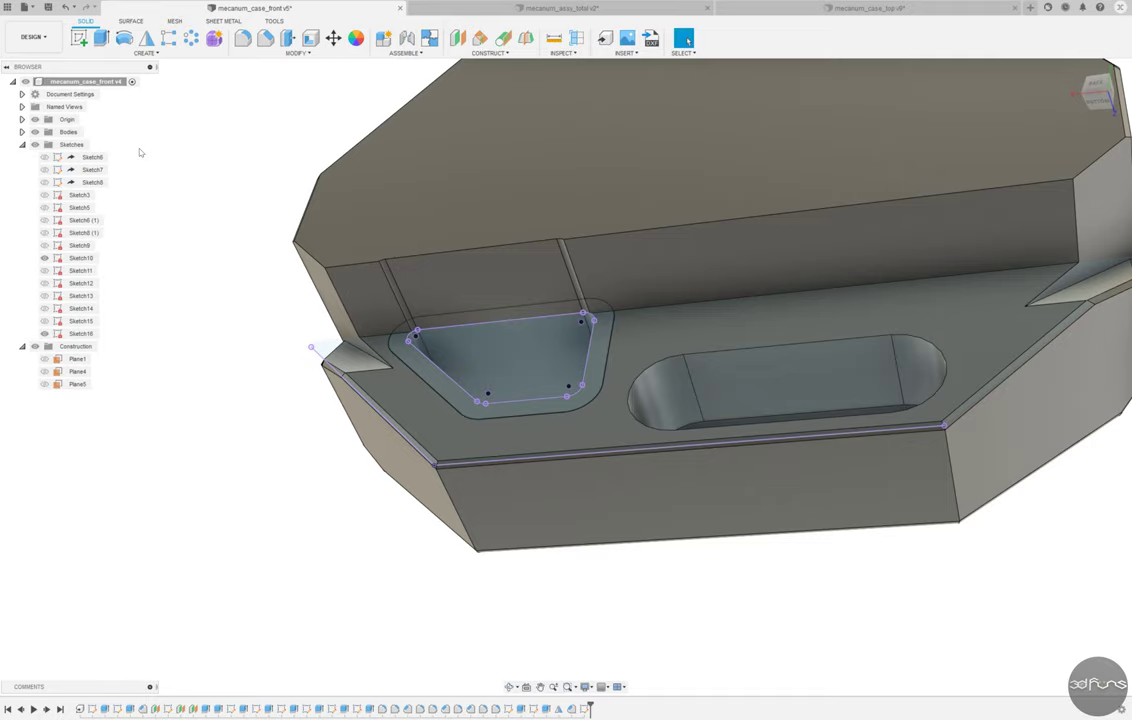
Extrude the ring profile two-sided by 18 mm and show Sketch16 around the pocket.
key("e")
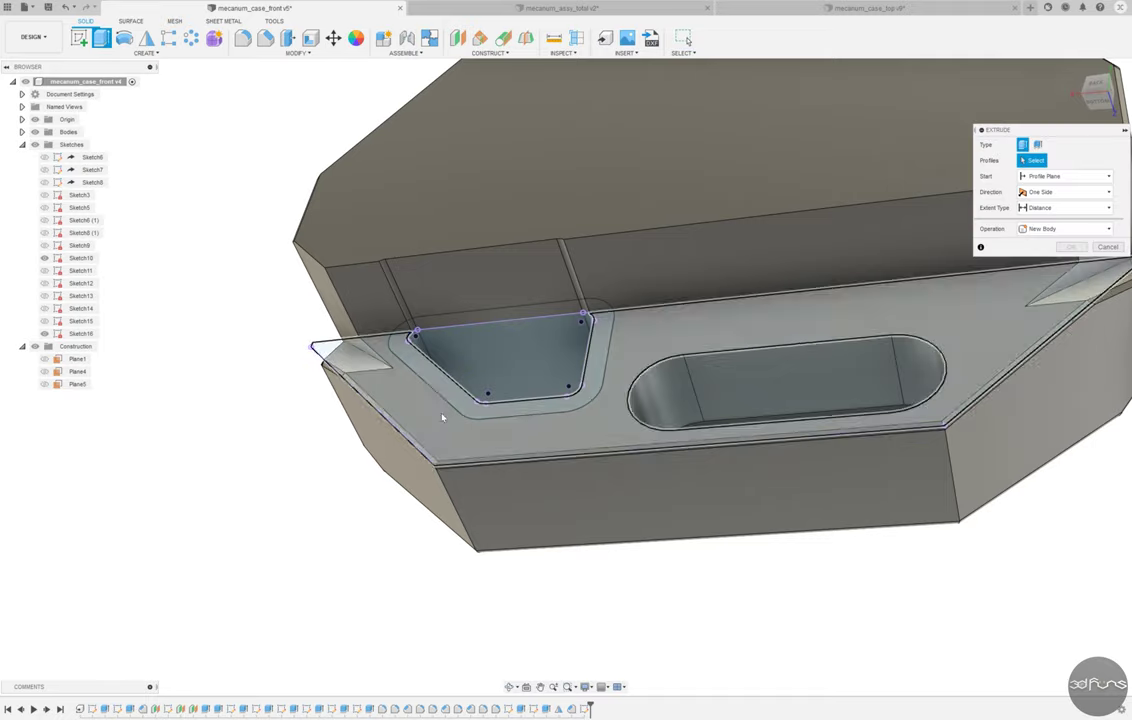
left_click(405, 365)
left_click(1044, 217)
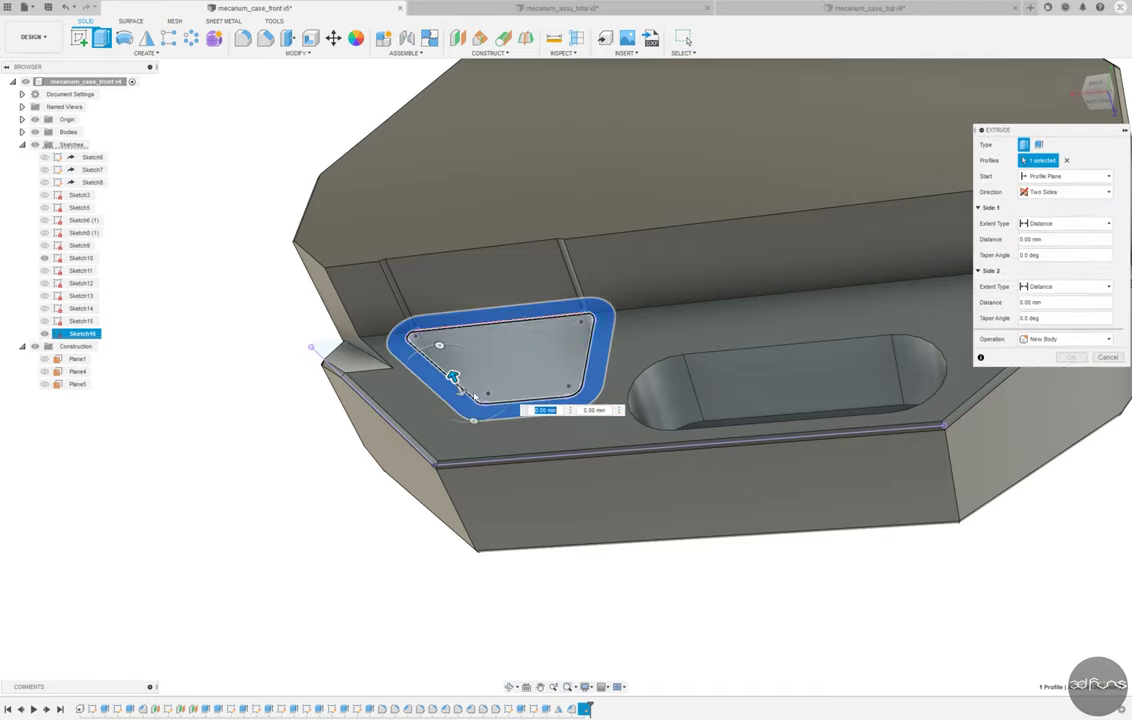
type("18")
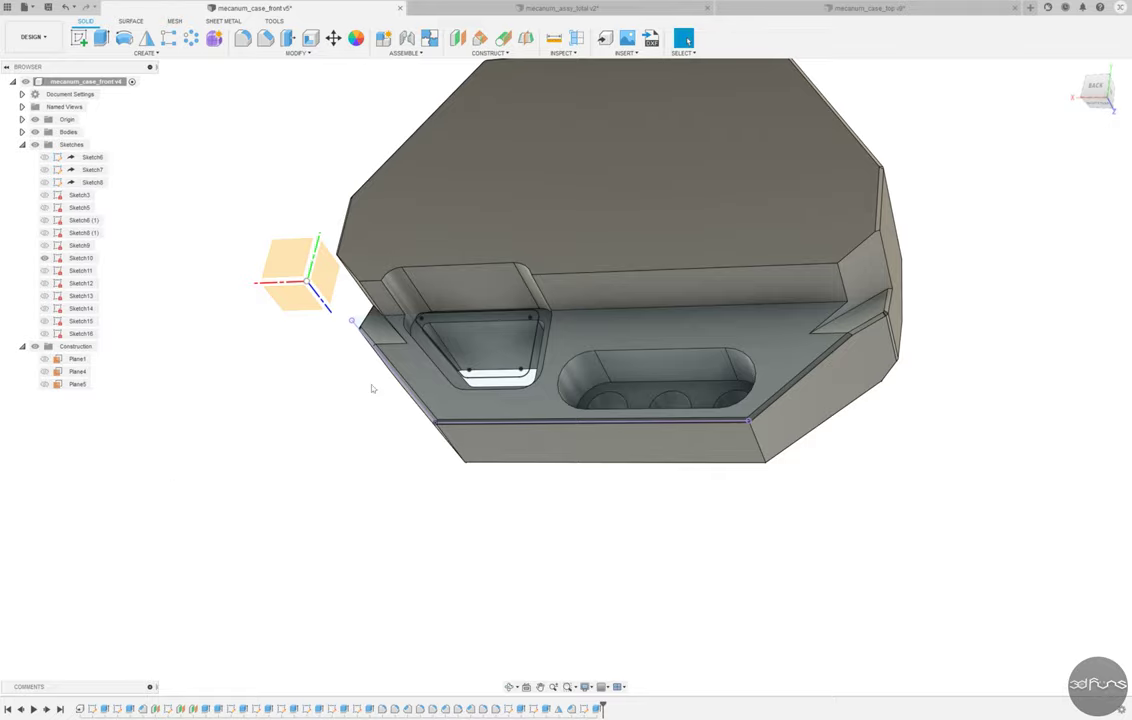
middle_click_drag(371, 388, 475, 372, "shift")
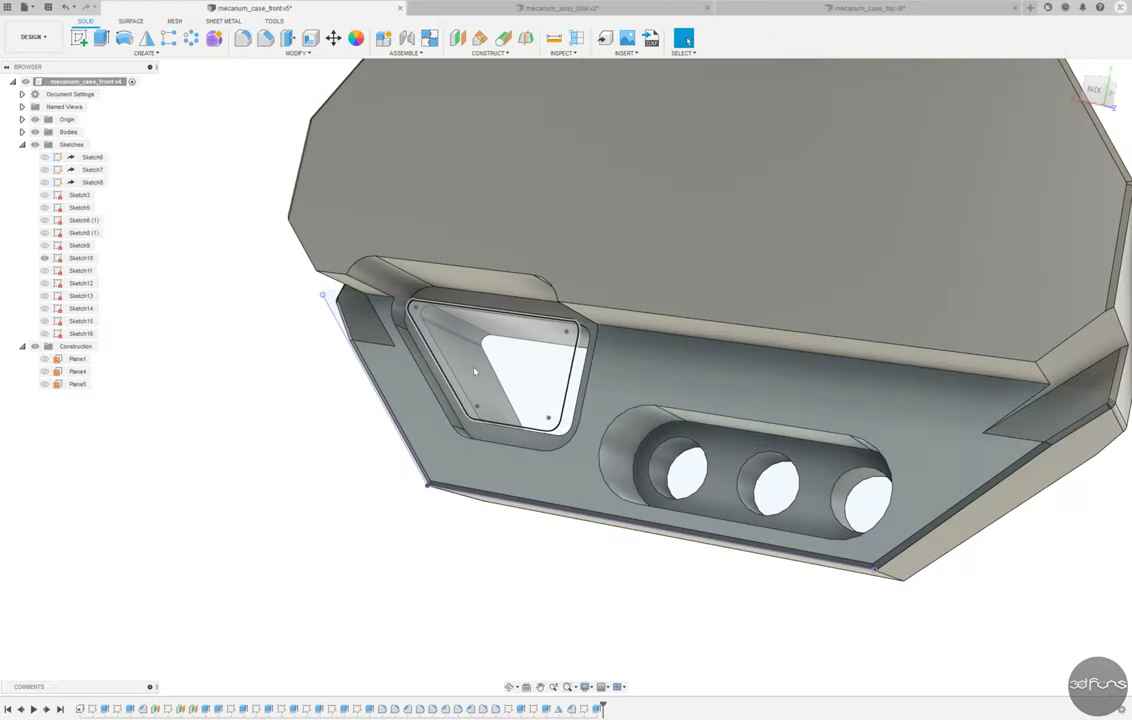
left_click(44, 333)
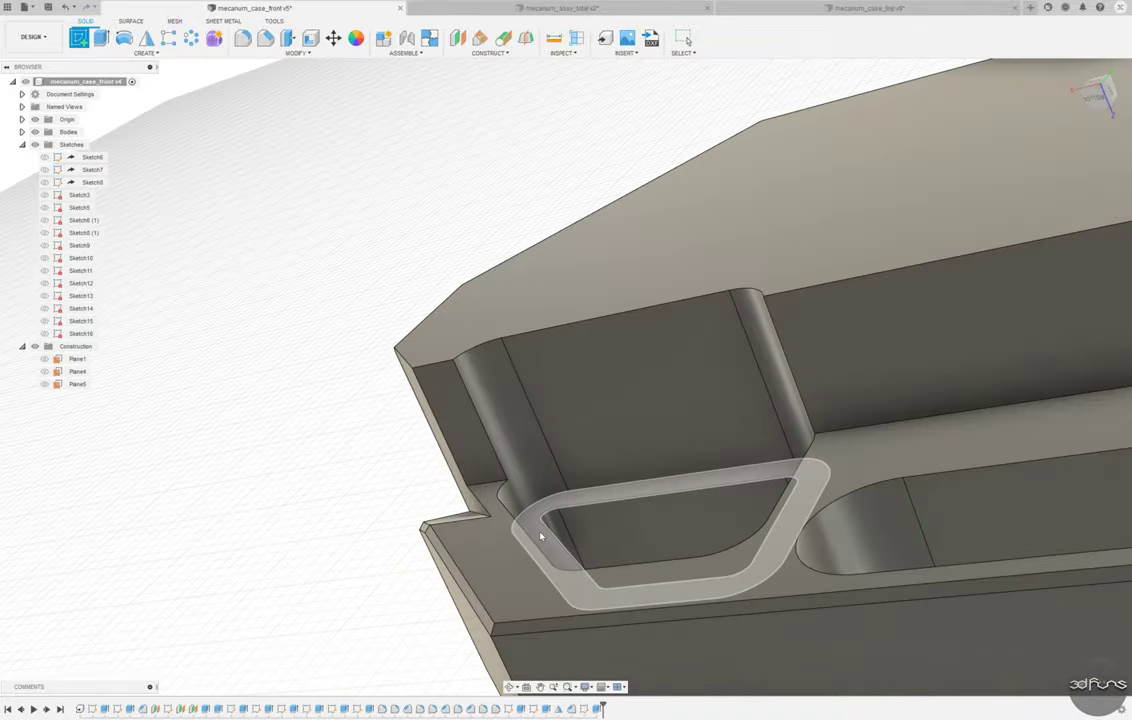
Start a sketch on the pocket floor, project its top and lower edge loops, and hide the bodies.
left_click(540, 537)
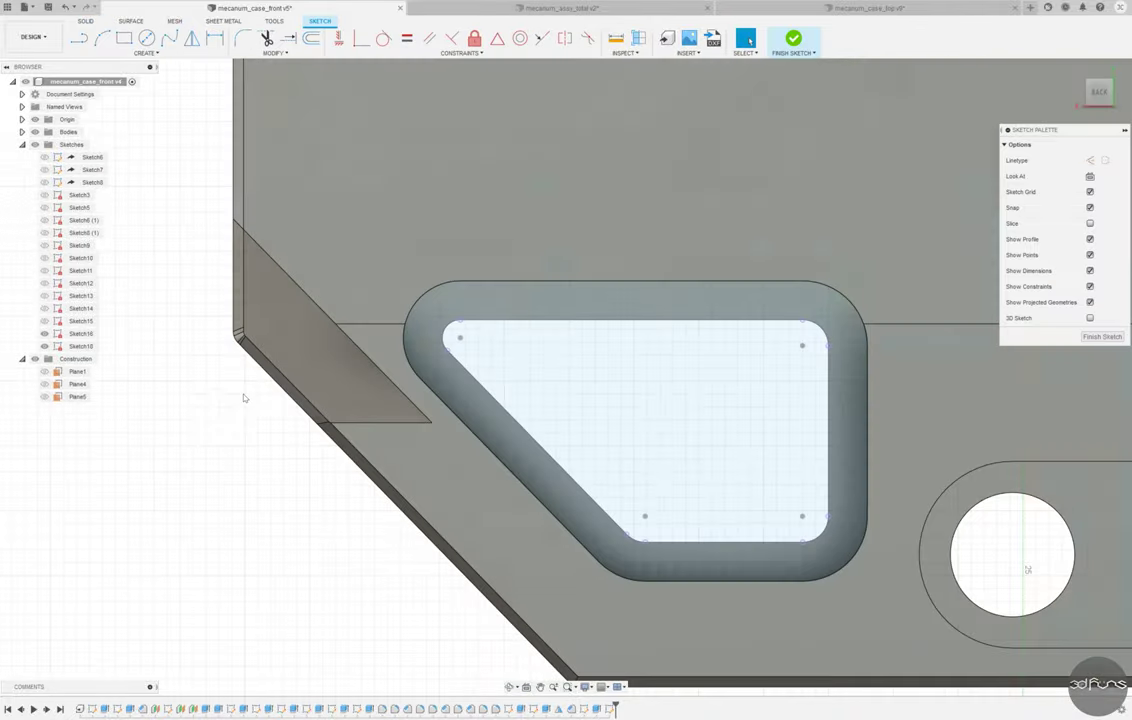
left_click(146, 52)
left_click(250, 240)
middle_click_drag(445, 287, 490, 440, "shift")
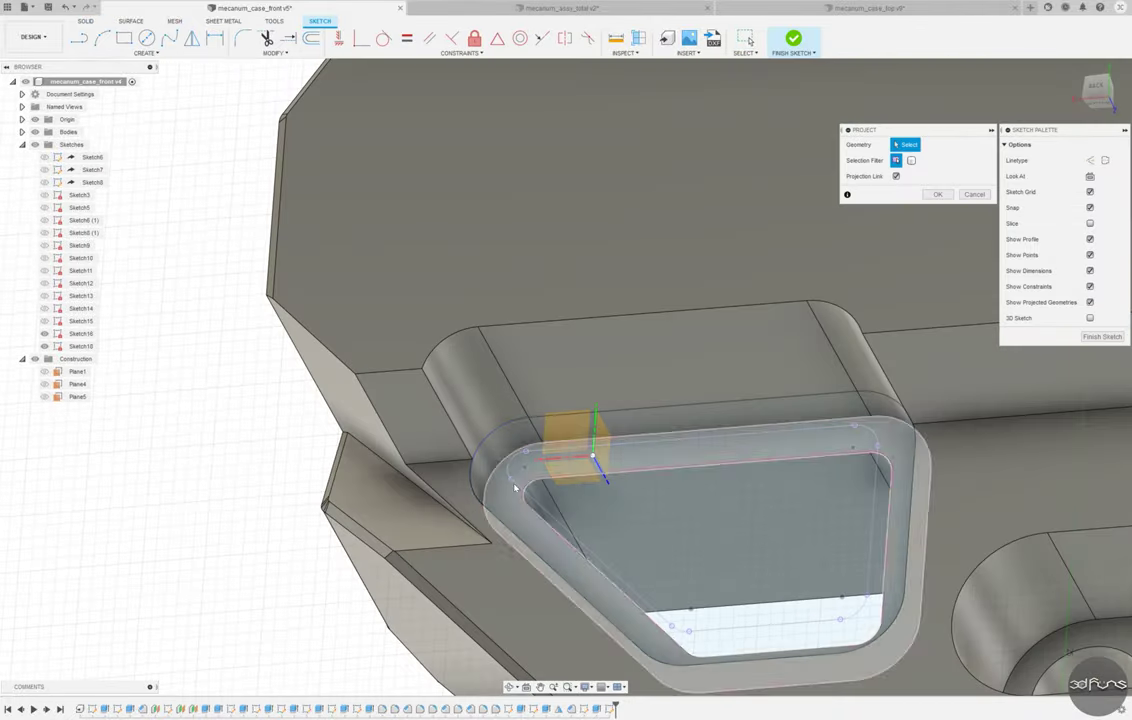
left_click(490, 440)
left_click(690, 404)
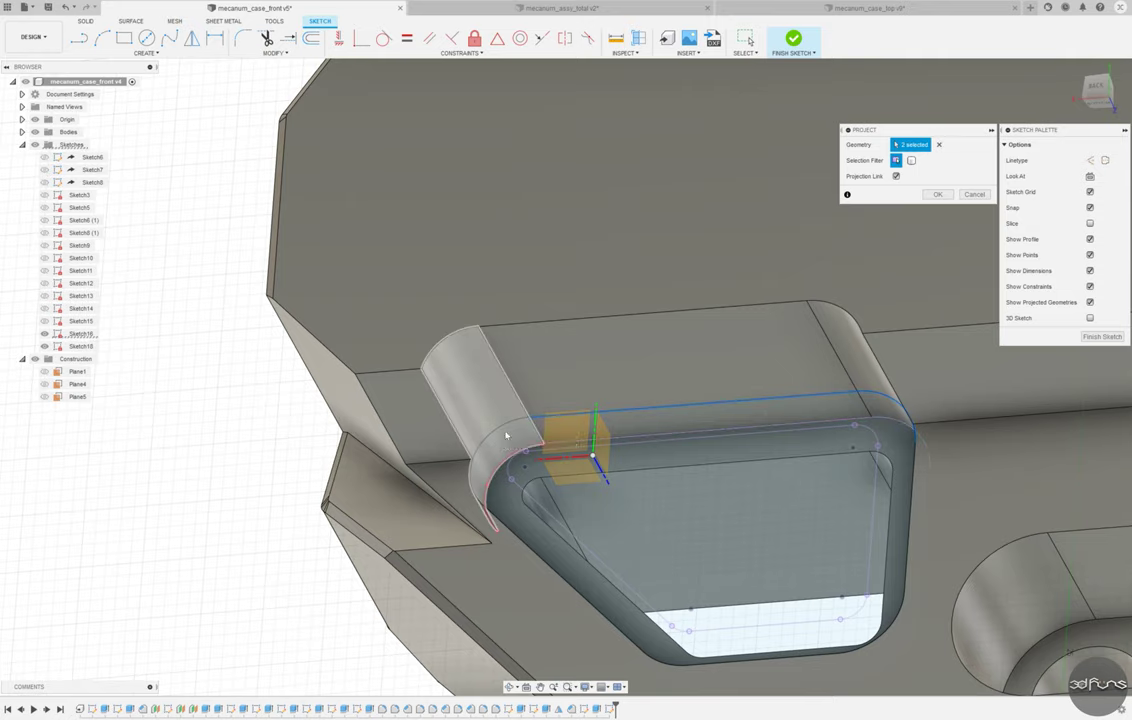
left_click(880, 412)
left_click(520, 470)
left_click(676, 665)
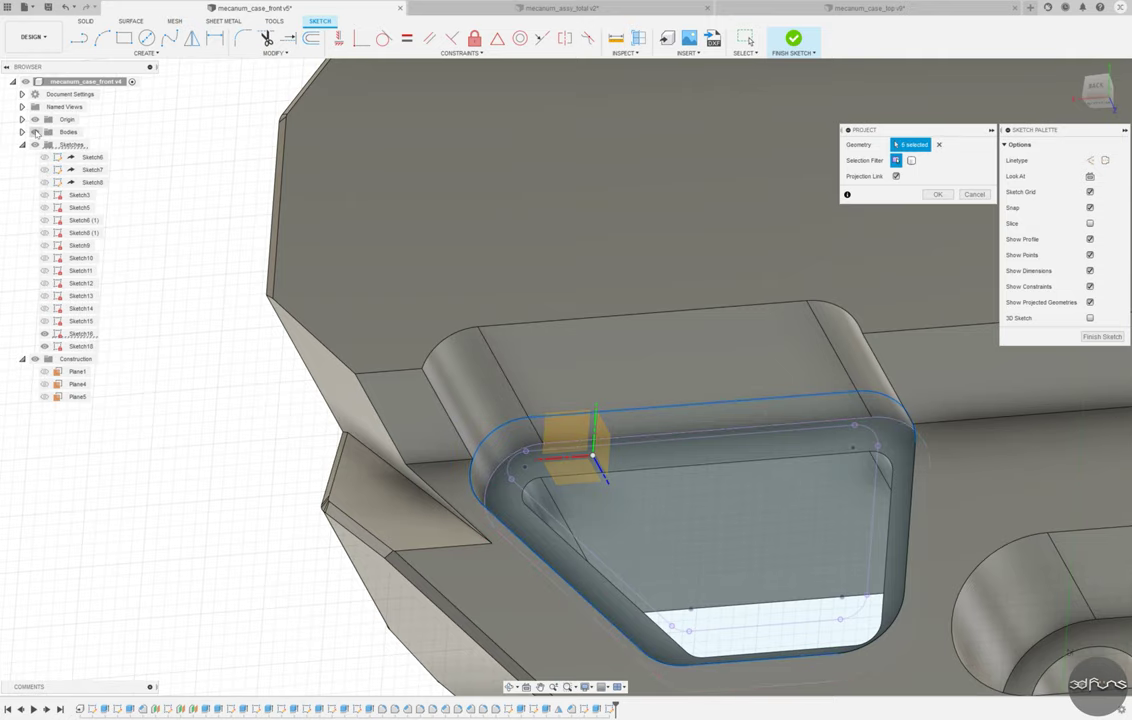
left_click(35, 132)
left_click(35, 132)
left_click(44, 334)
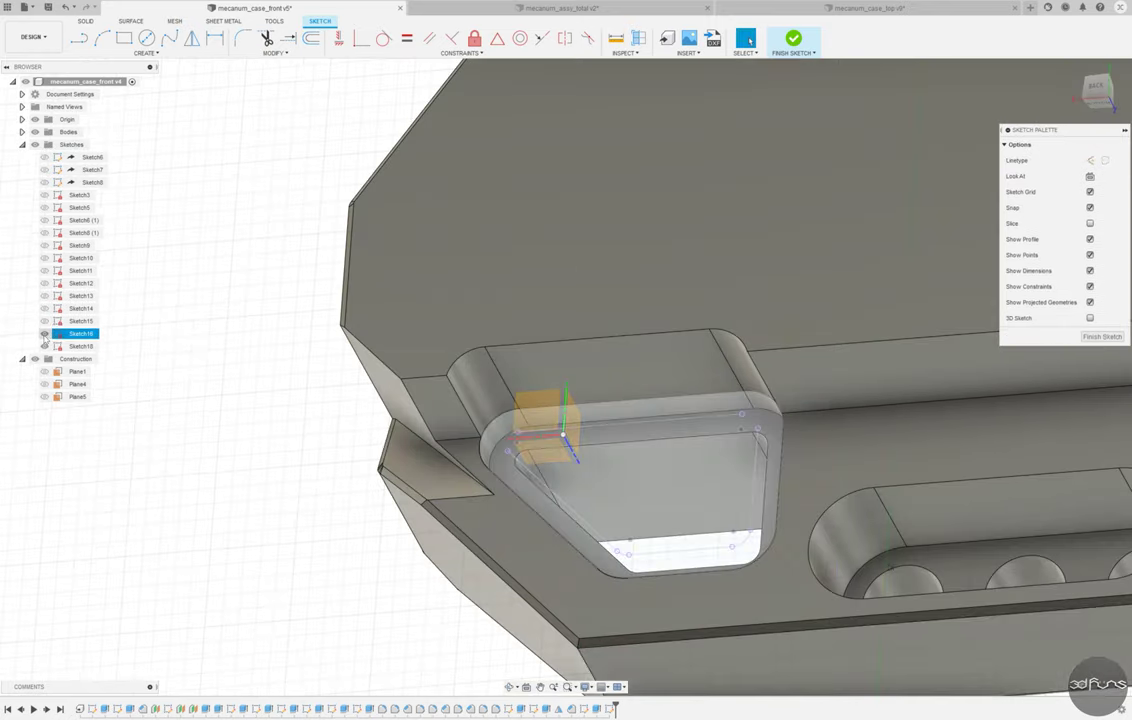
left_click(35, 132)
Project the pocket edges, offset the outline 0.2 mm inward, and show the bodies again.
left_click(146, 53)
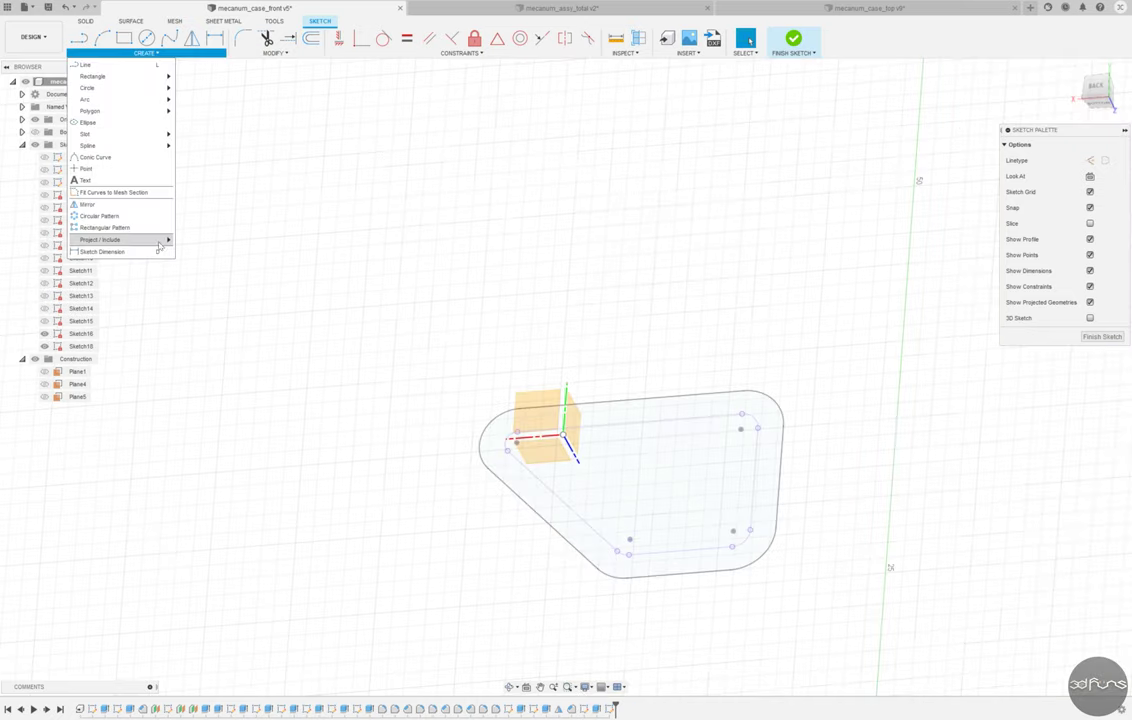
left_click(191, 233)
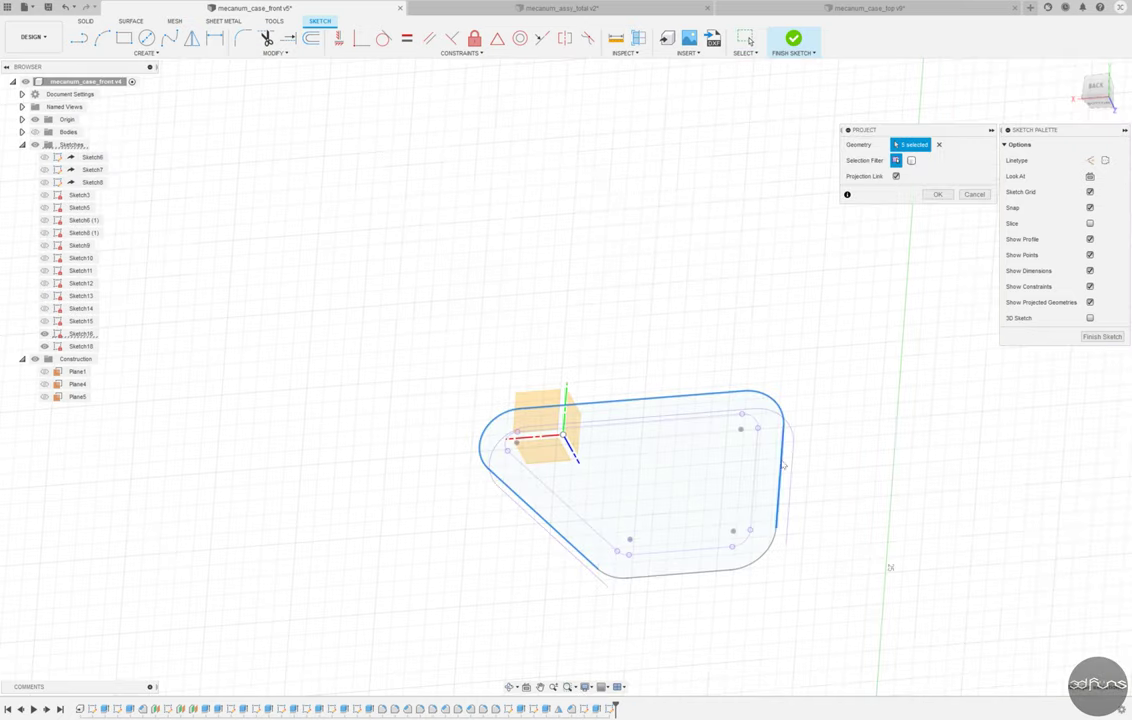
key("Return")
key("o")
middle_click_drag(420, 330, 440, 496, "shift")
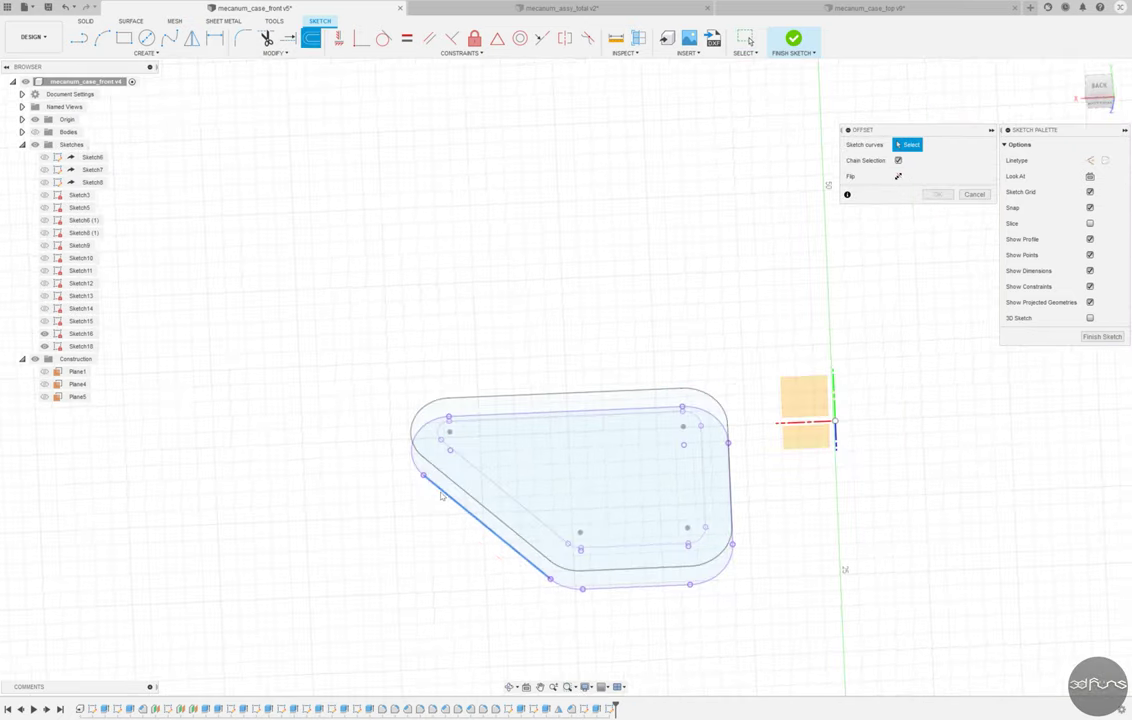
left_click(440, 496)
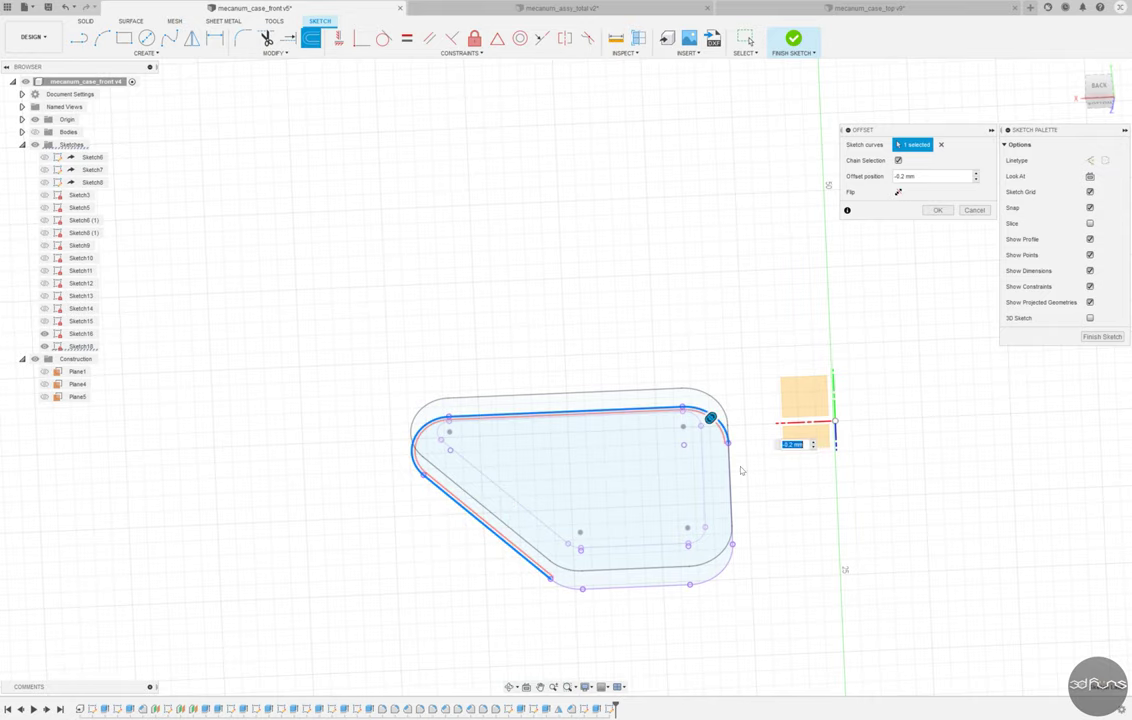
middle_click_drag(741, 470, 779, 477, "shift")
key("Return")
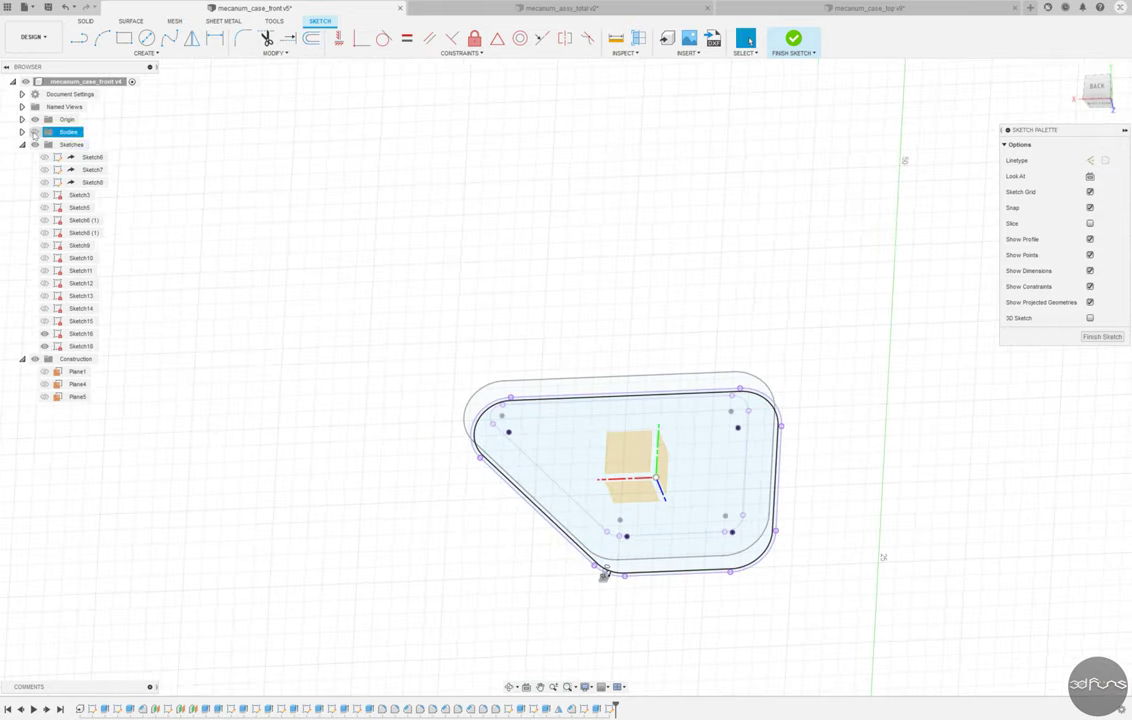
left_click(35, 131)
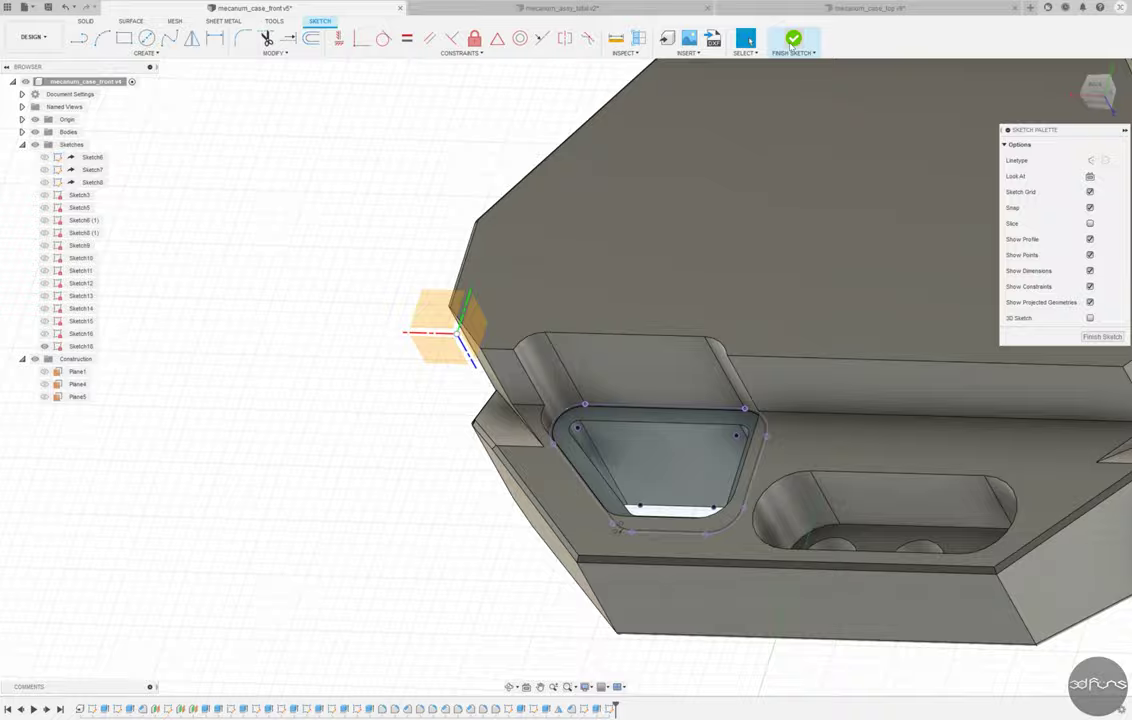
middle_click_drag(447, 400, 229, 409, "shift")
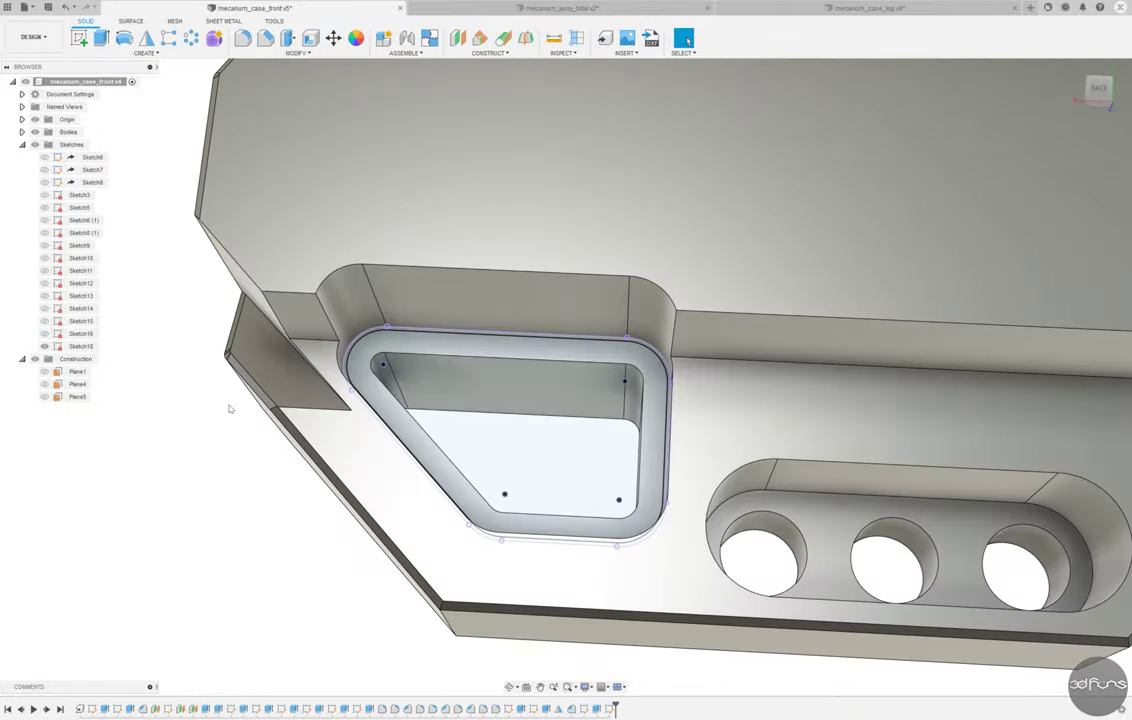
Extrude the Sketch18 profile up to the large surrounding face as new body Body3.
left_click(101, 38)
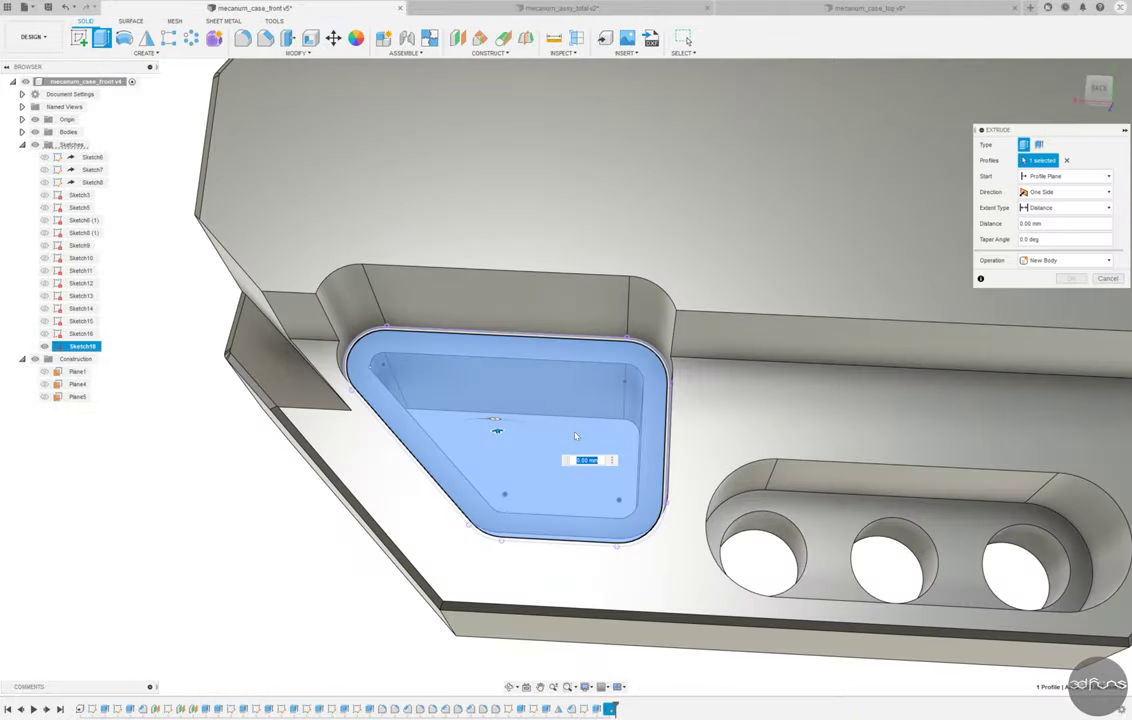
left_click(1065, 207)
left_click(1045, 240)
left_click(488, 414)
middle_click_drag(624, 375, 543, 379, "shift")
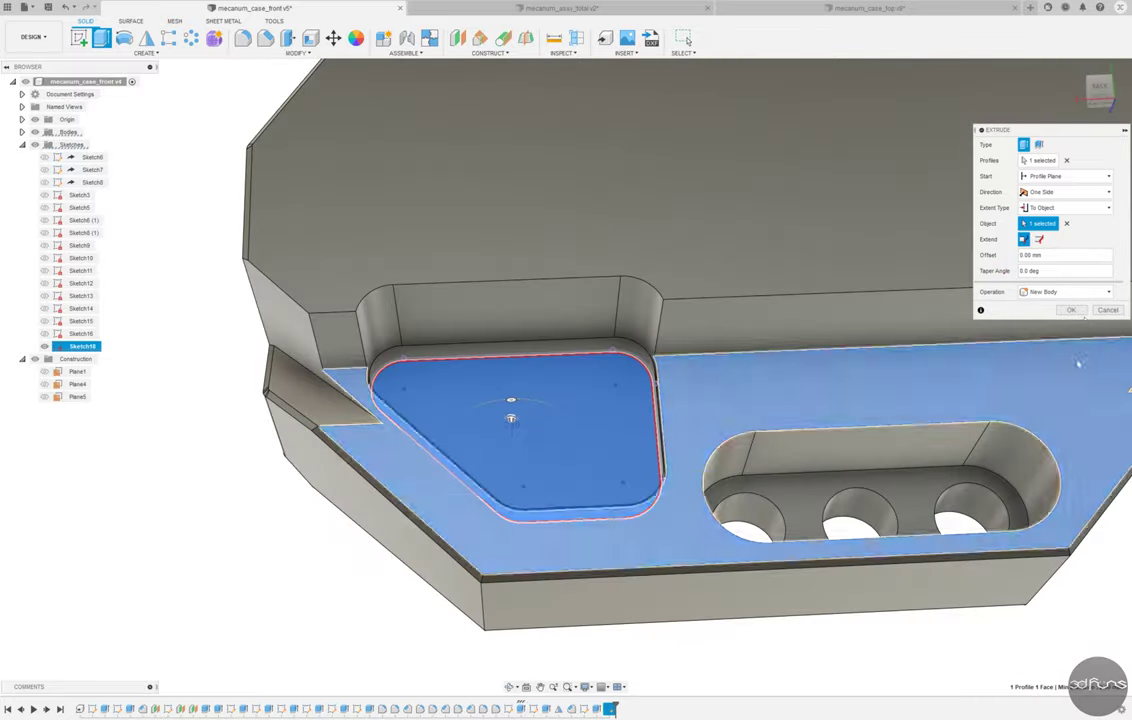
key("Return")
Save the design as version 6 and inspect the filled pocket.
key("ctrl+s")
left_click(463, 375)
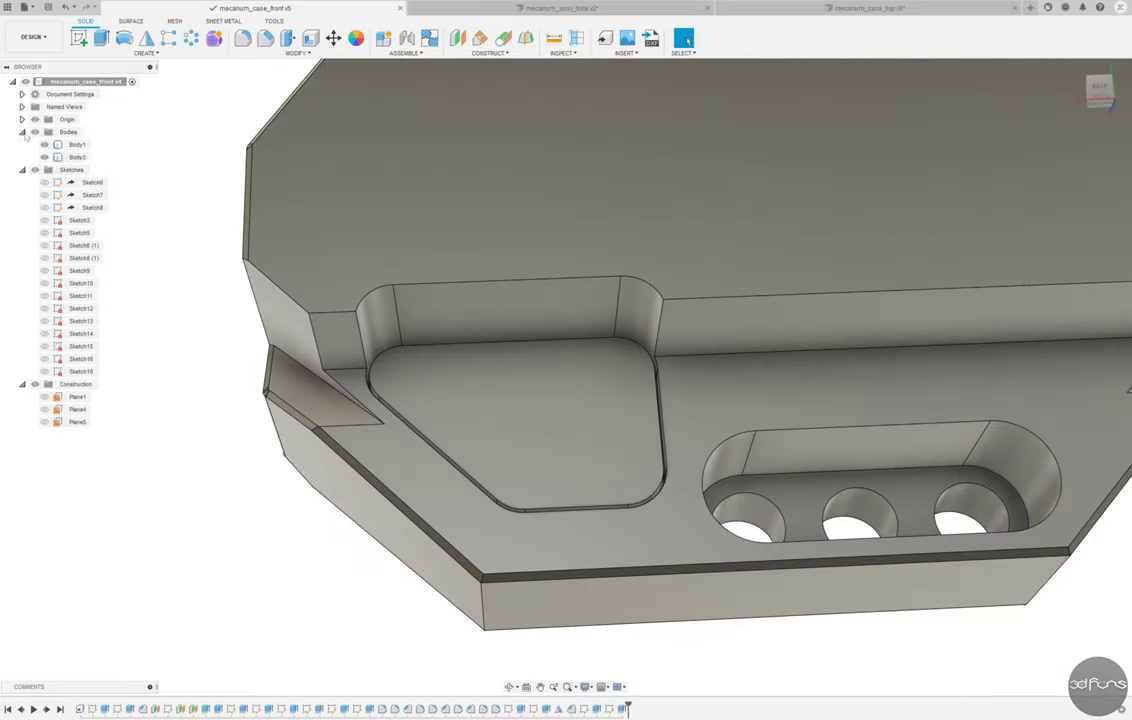
middle_click_drag(164, 245, 204, 346, "shift")
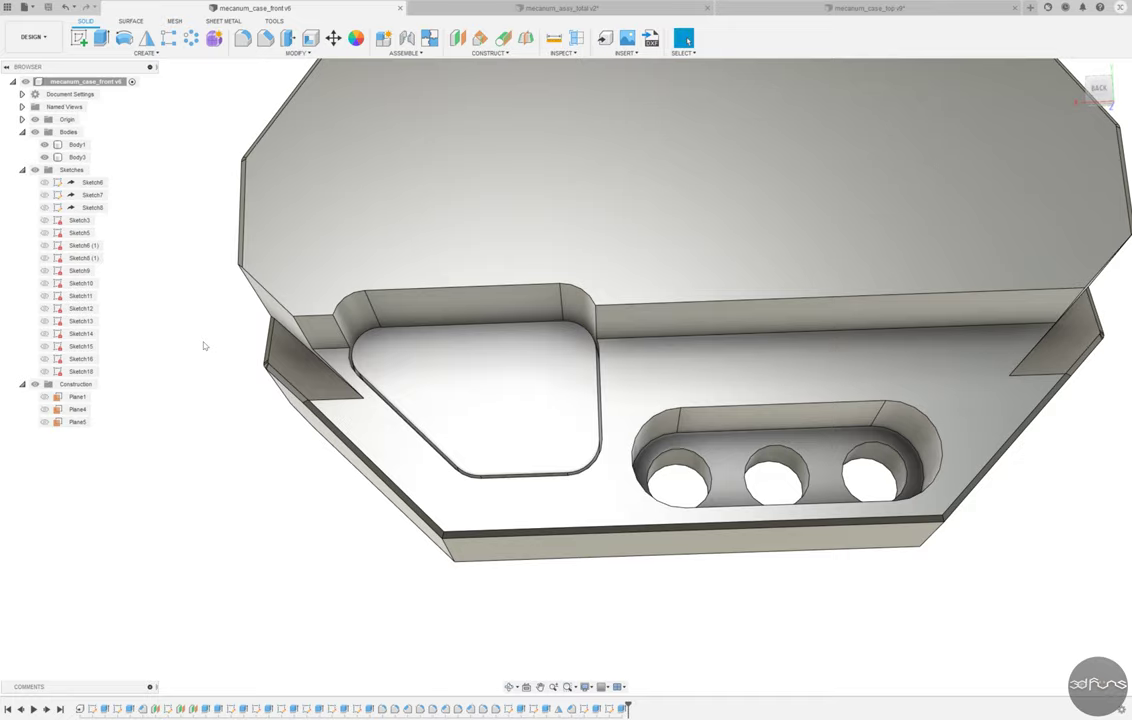
middle_click_drag(99, 286, 179, 348, "shift")
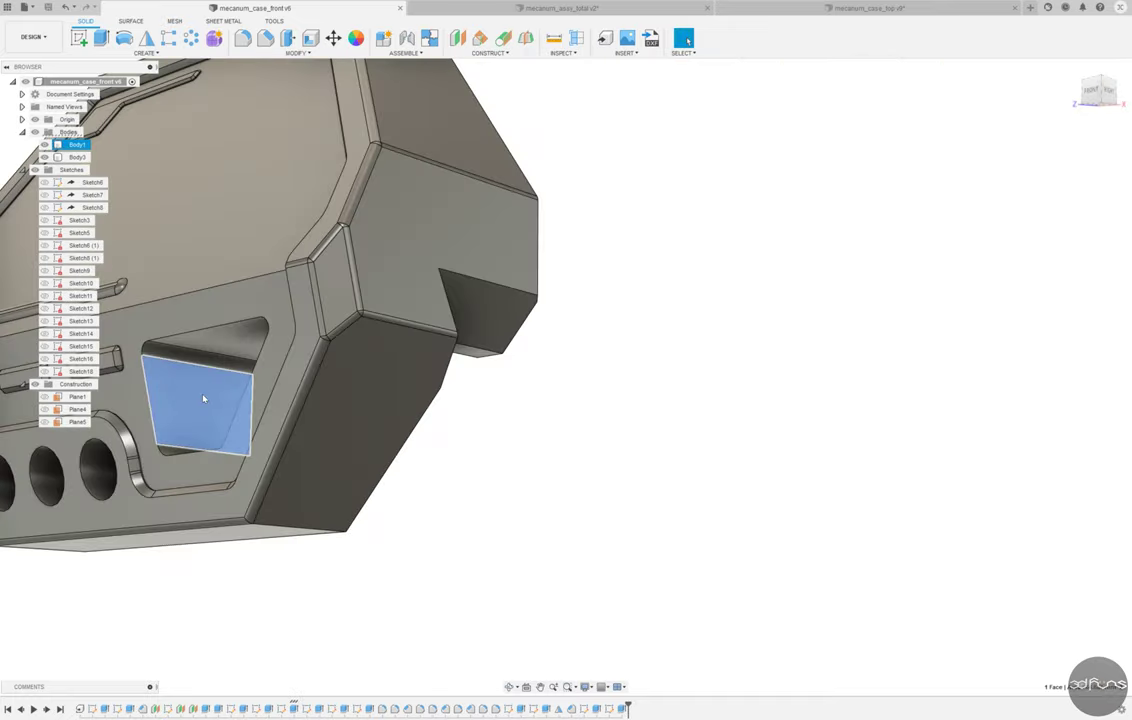
Start a sketch on the cover plate face and project its outline edges.
left_click(179, 348)
middle_click_drag(497, 452, 748, 537, "shift")
scroll(748, 537, "down", 3)
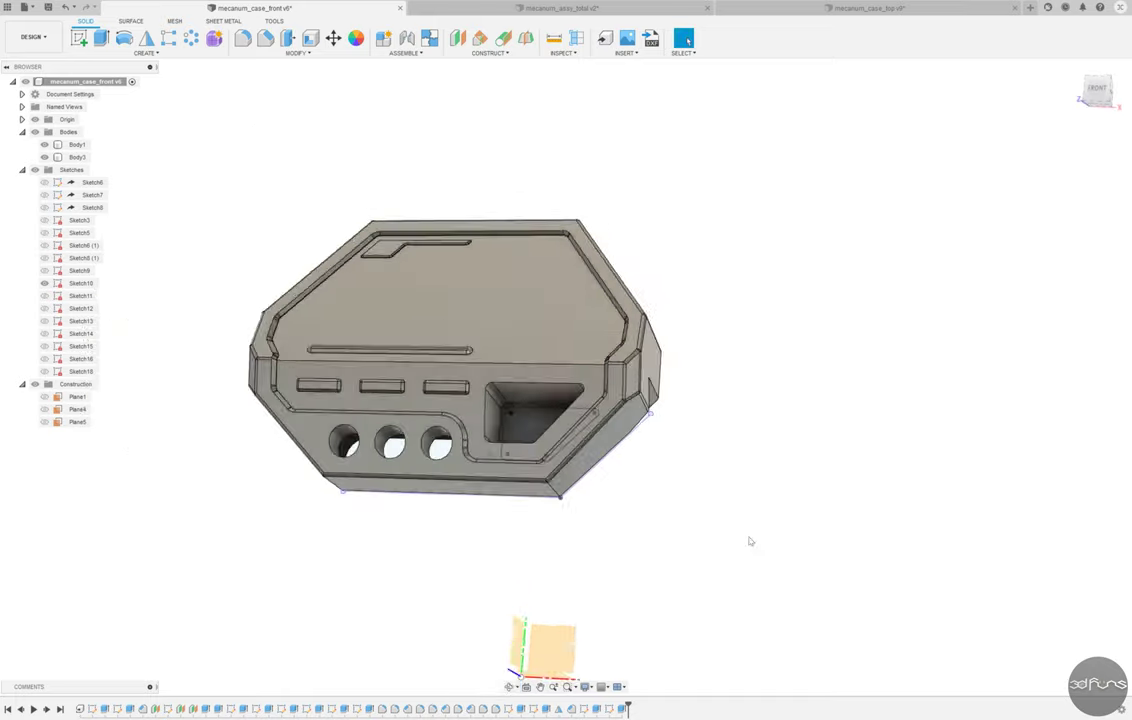
scroll(748, 537, "up", 5)
scroll(493, 381, "up", 2)
left_click(493, 381)
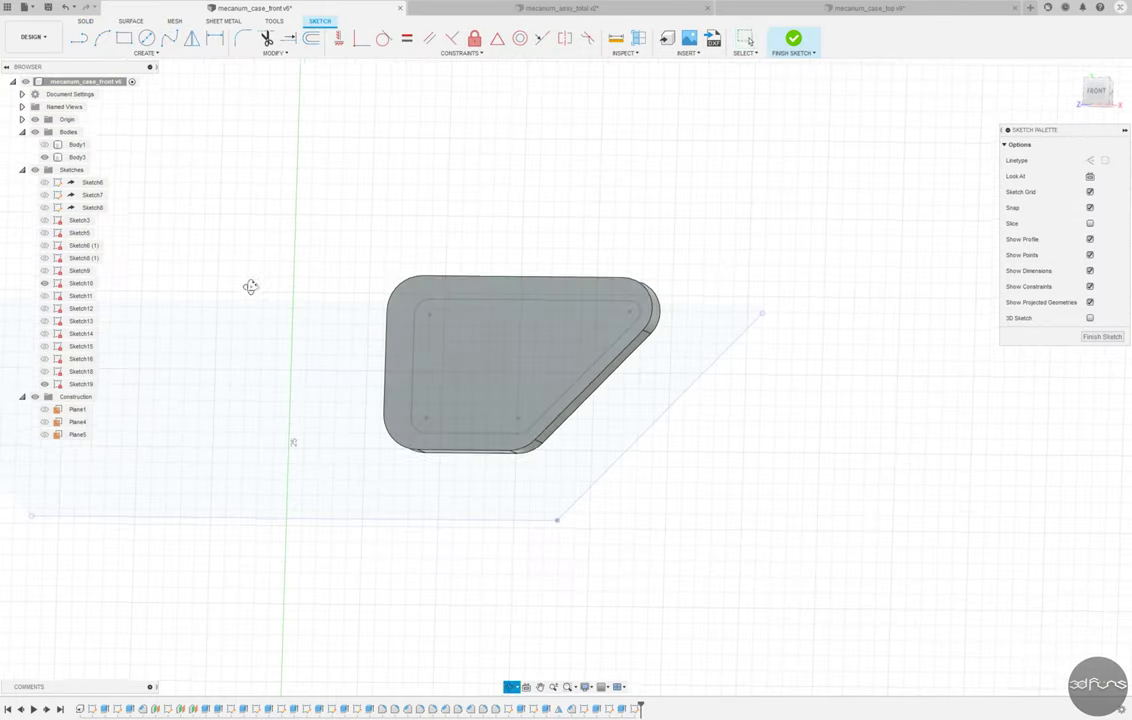
left_click(145, 52)
left_click(200, 235)
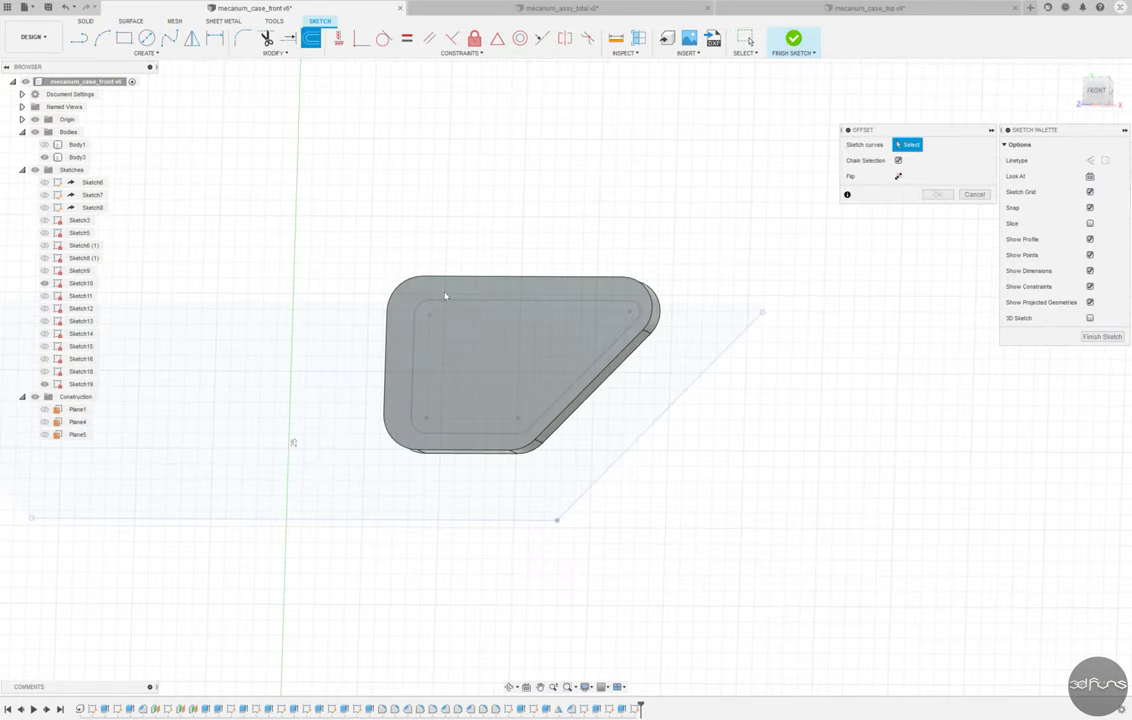
left_click(145, 52)
middle_click_drag(450, 304, 442, 260, "shift")
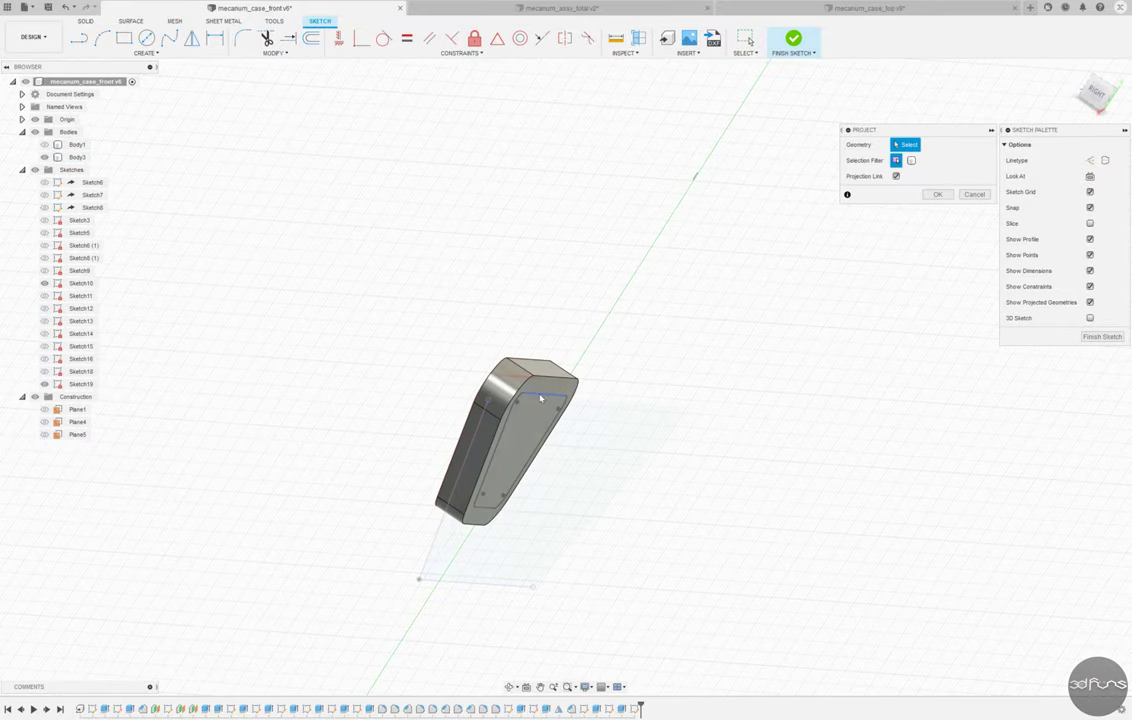
left_click(420, 410)
left_click(493, 428)
scroll(493, 428, "up", 2)
scroll(500, 450, "up", 2)
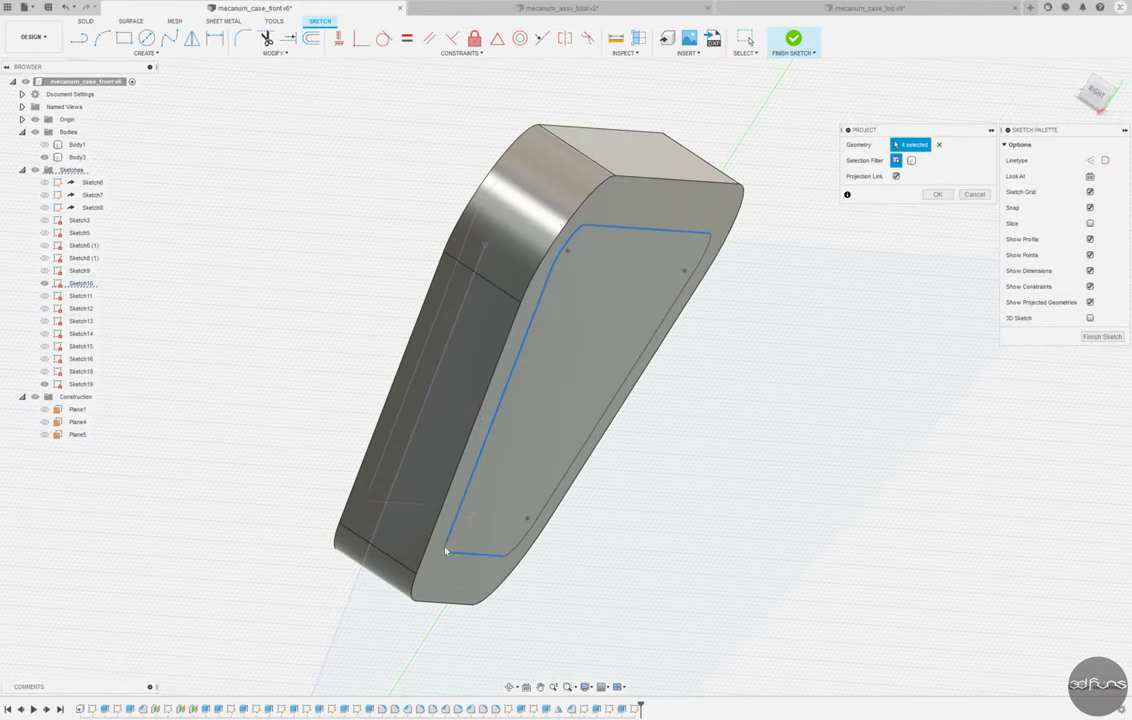
left_click(549, 506)
key("Return")
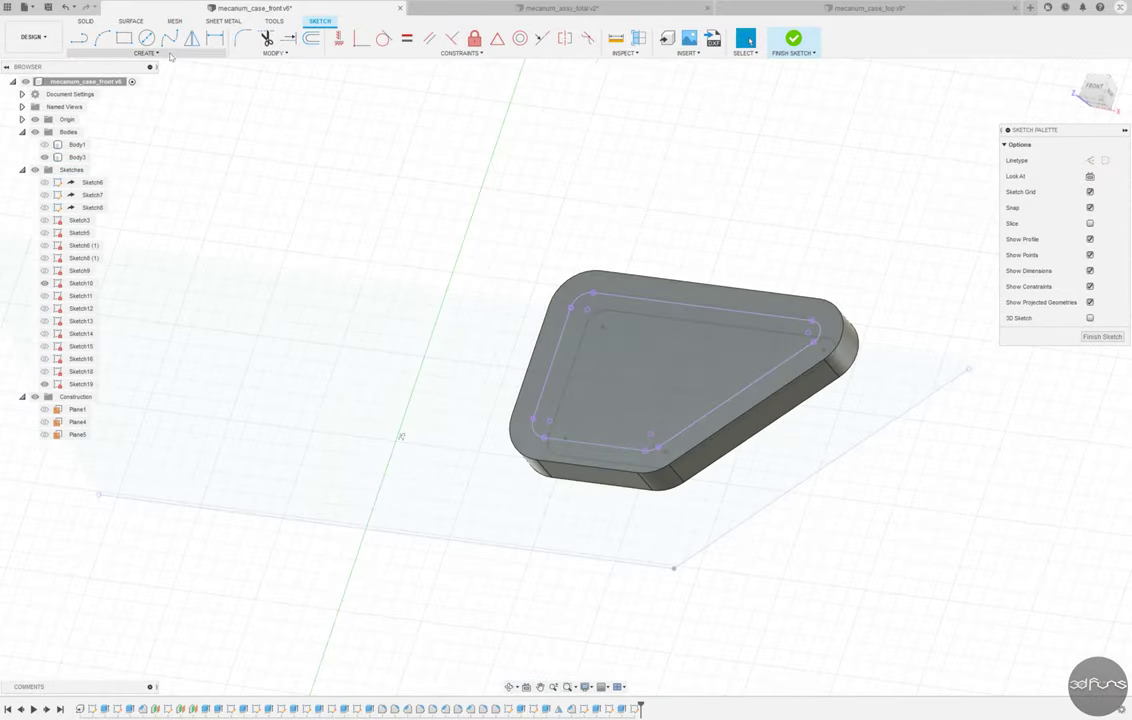
Offset the projected outline 0.2 mm and begin extruding the offset profile.
key("o")
left_click(586, 306)
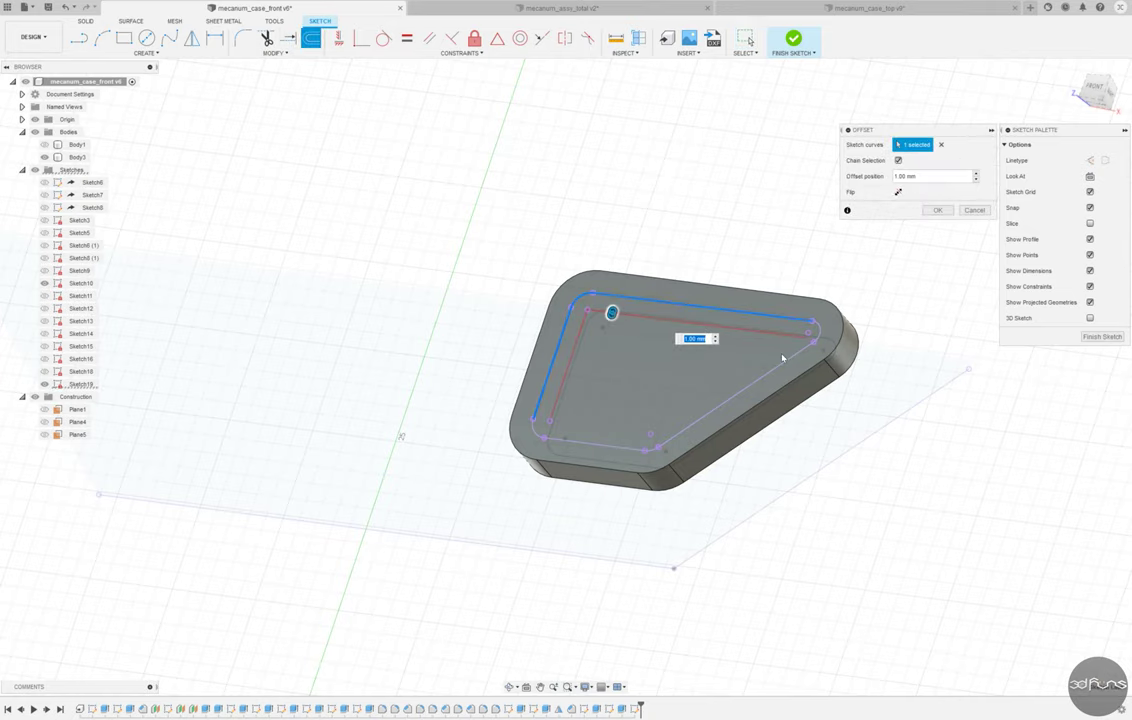
type("0.2")
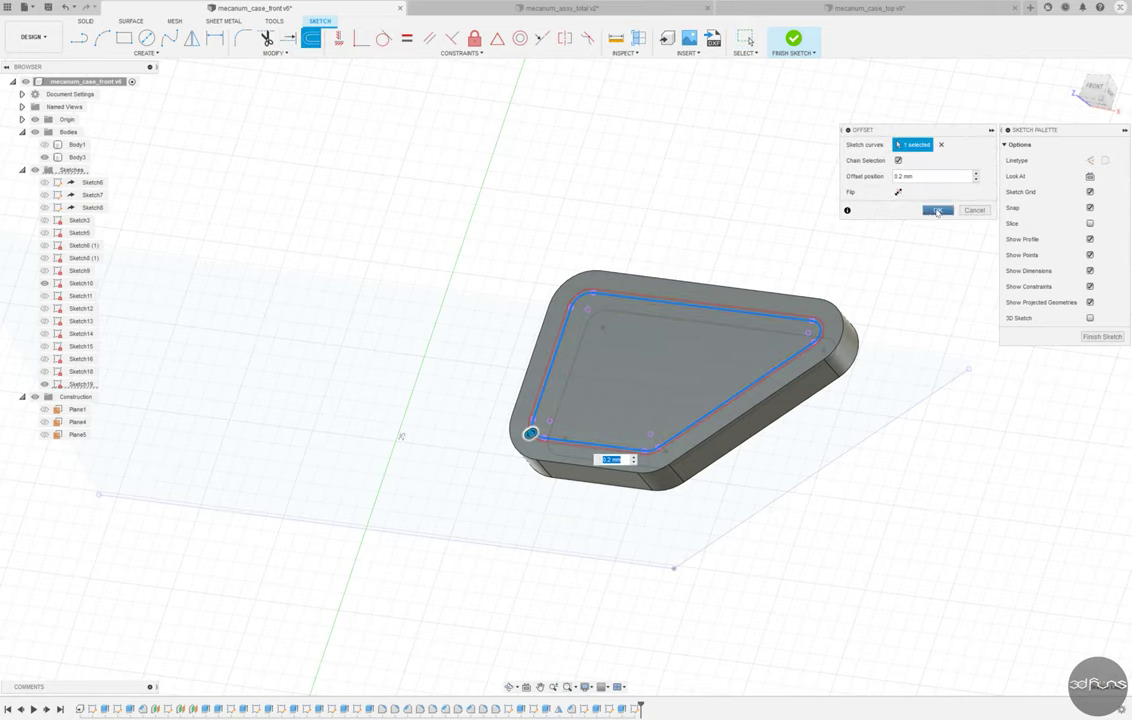
left_click(937, 212)
scroll(455, 450, "up", 1)
scroll(431, 438, "up", 3)
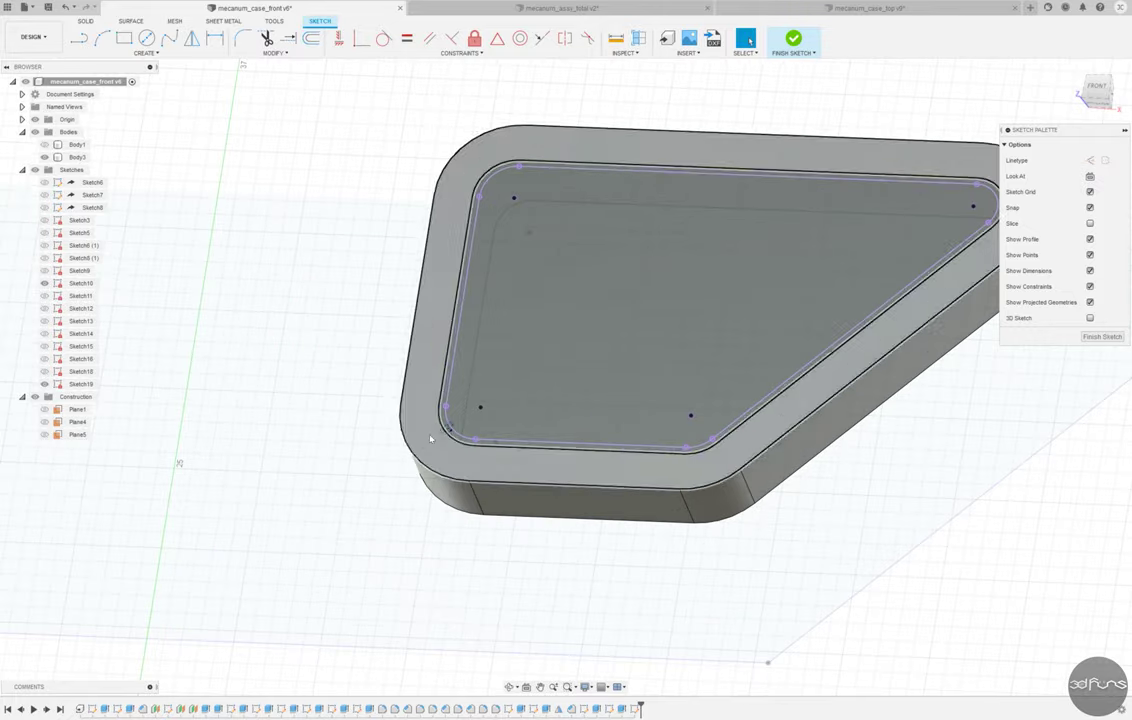
scroll(431, 438, "up", 3)
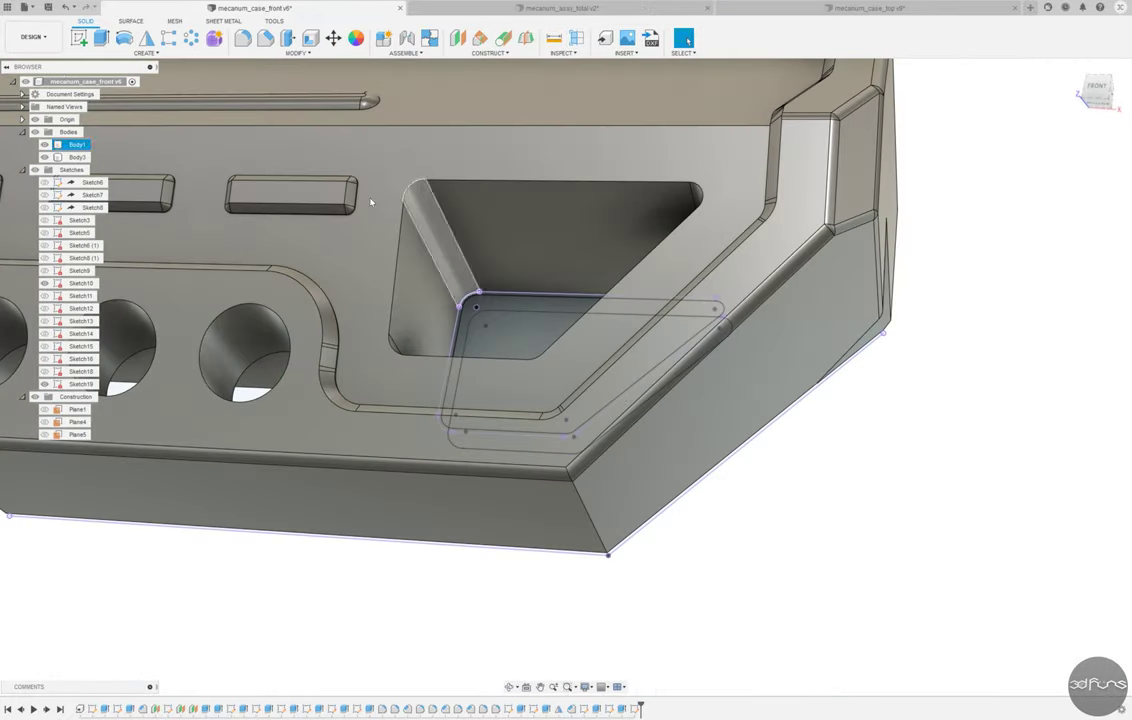
key("e")
left_click(576, 352)
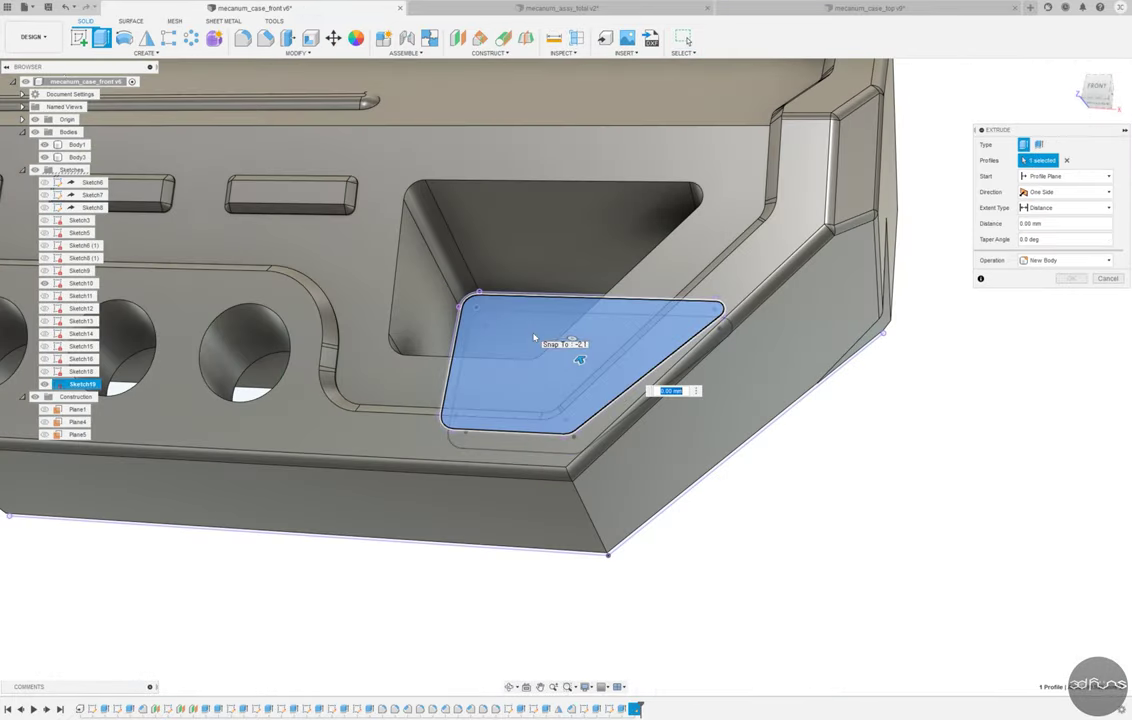
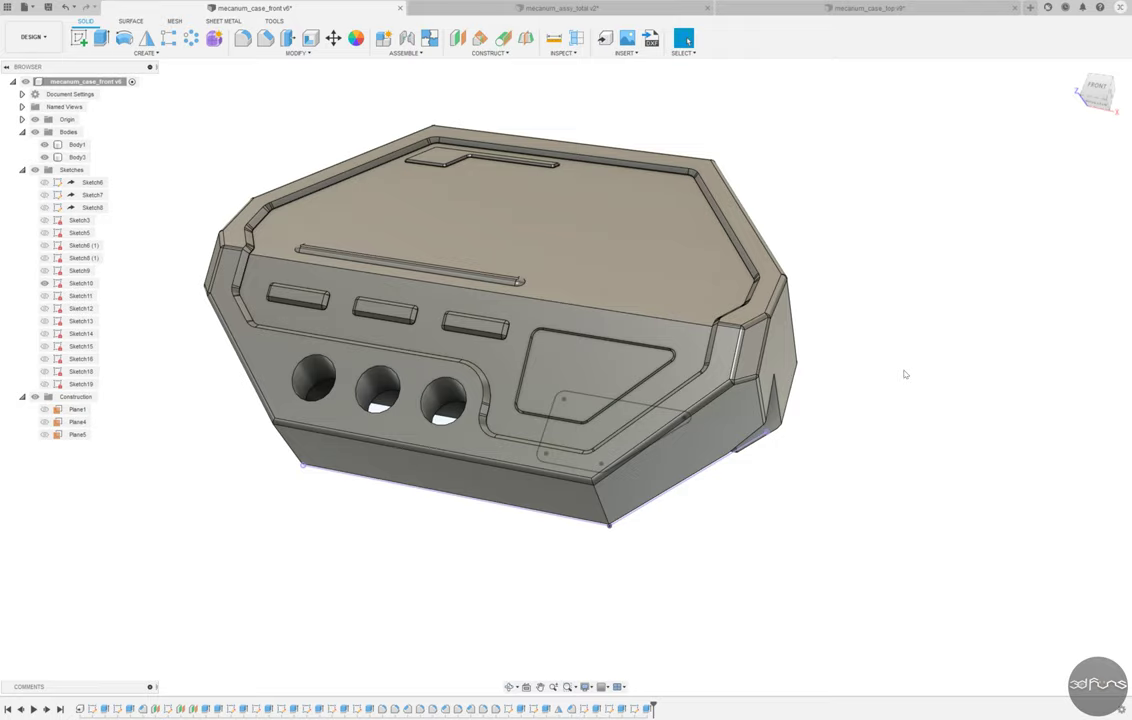
Start a sketch on the case's back face and project the slot outline into it.
mouse_move(219, 369)
middle_mouse_down("shift")
mouse_move(460, 457)
mouse_move(213, 381)
middle_mouse_up("shift")
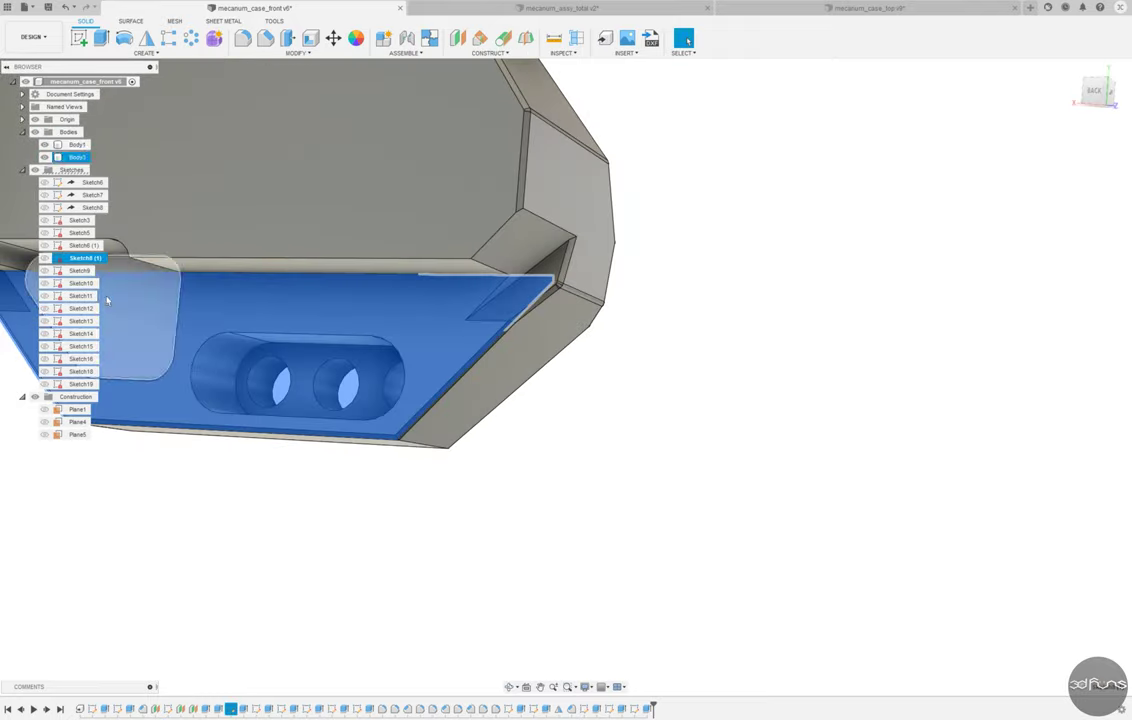
scroll(468, 584, "down", 2)
left_click(79, 38)
left_click(300, 230)
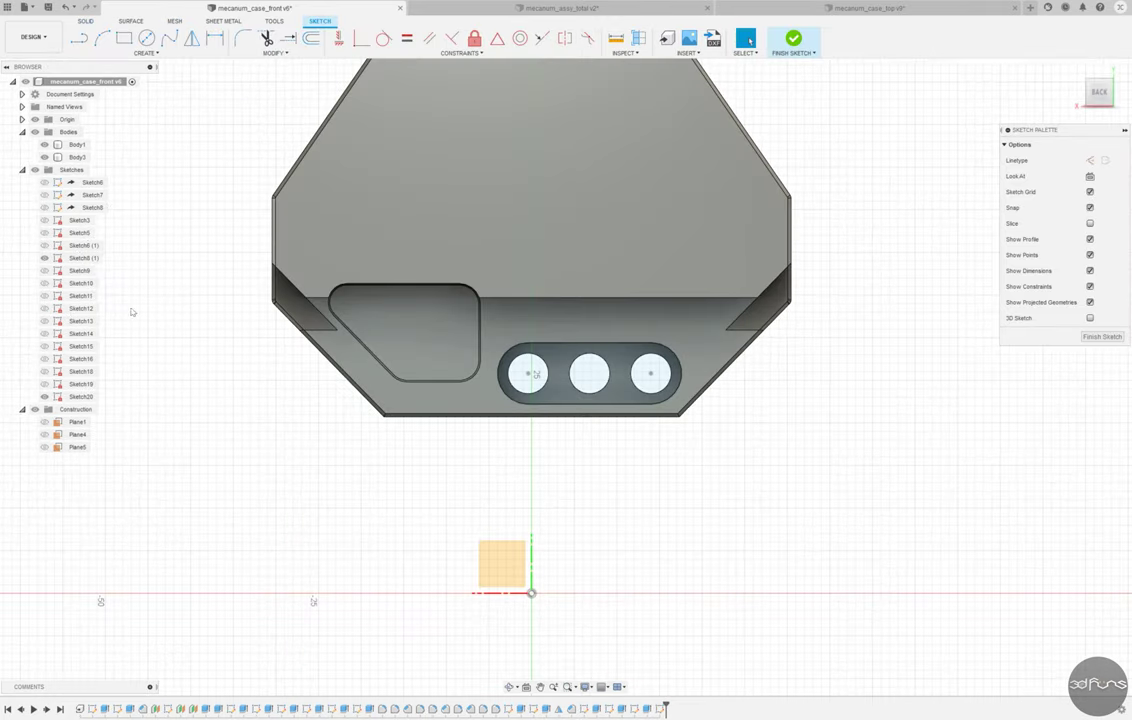
left_click(145, 52)
left_click(100, 212)
middle_click_drag(300, 260, 485, 291, "shift")
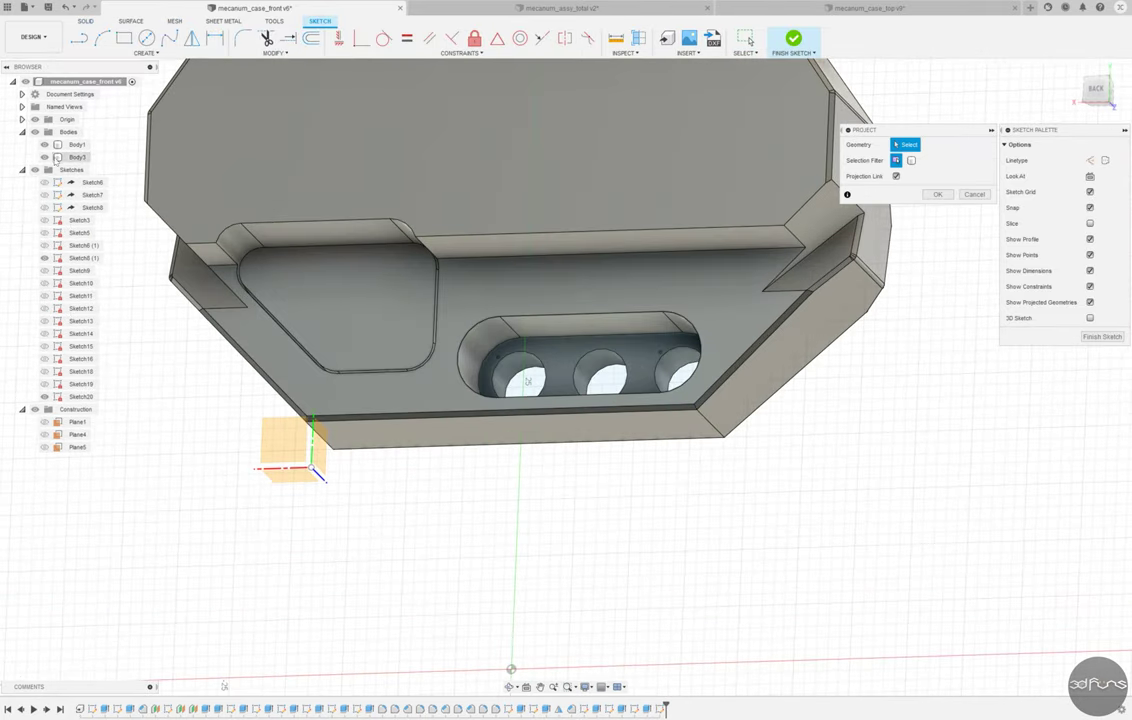
key("Return")
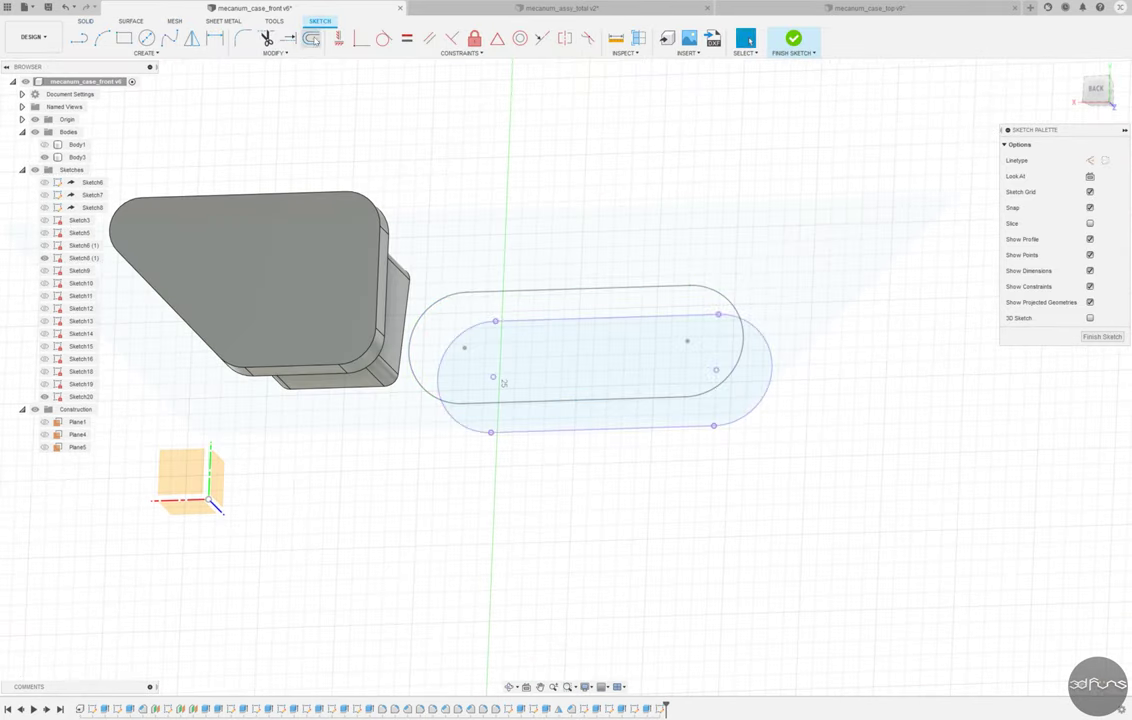
Offset the projected slot outline by 0.2 mm and finish the sketch.
key("o")
left_click(527, 317)
type("-2")
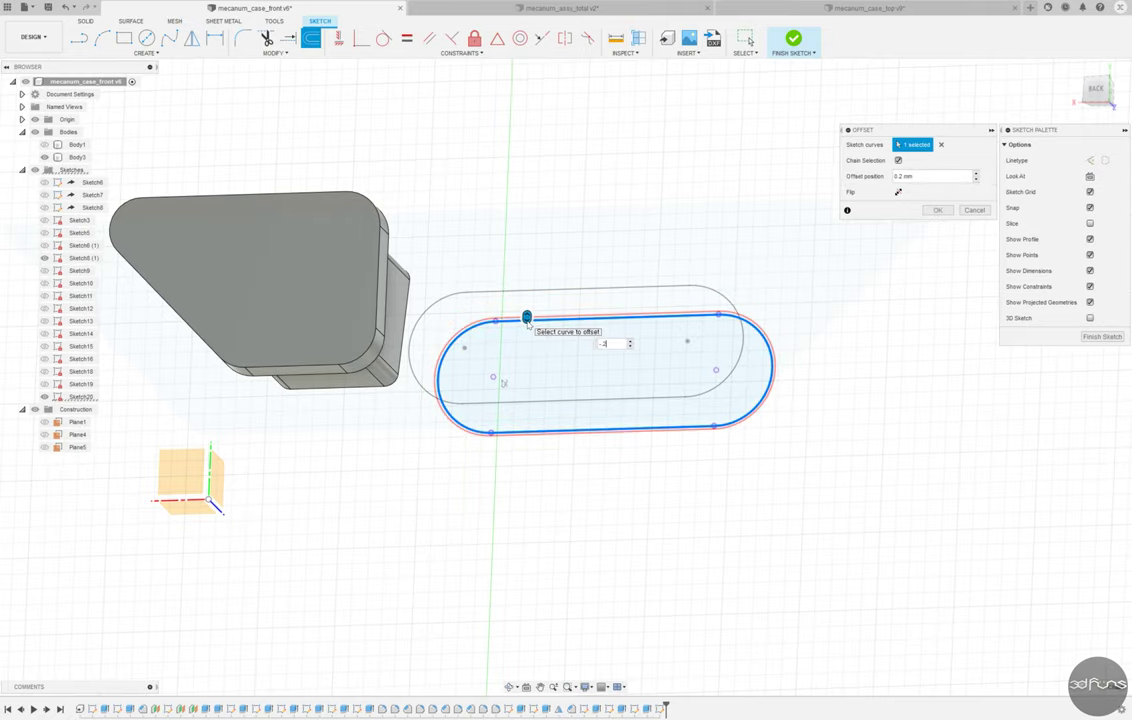
key("Return")
left_click(793, 38)
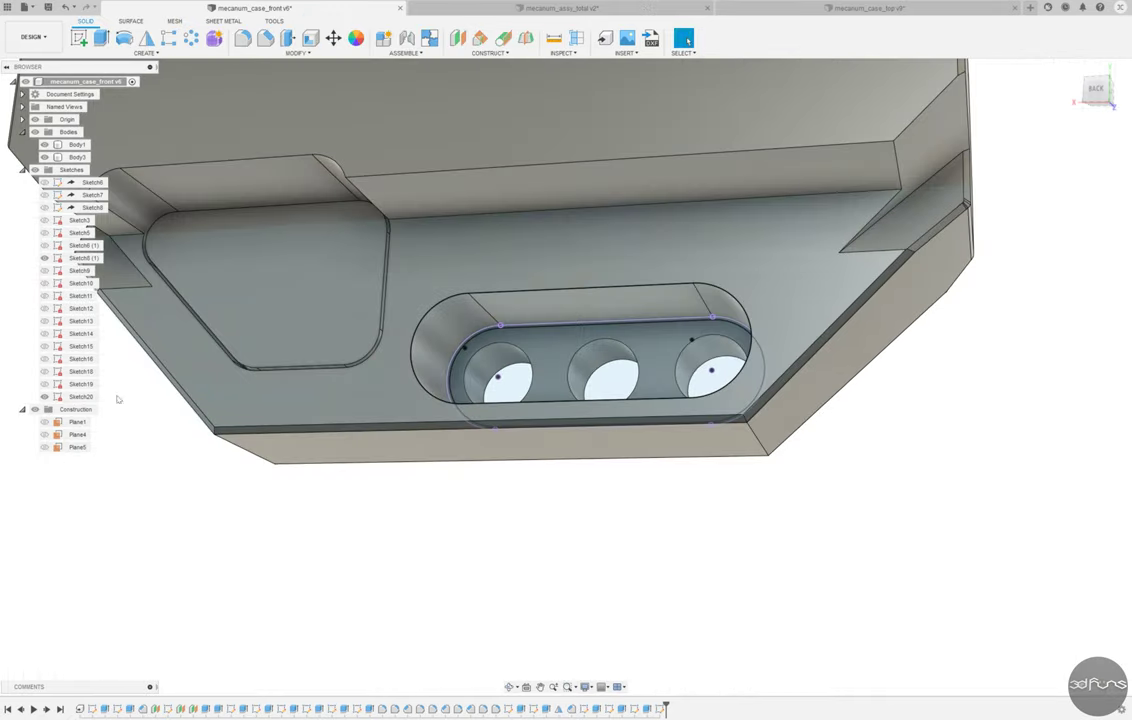
Extrude the slot and right circle profiles 2.1 mm.
key("e")
scroll(527, 414, "up", 5)
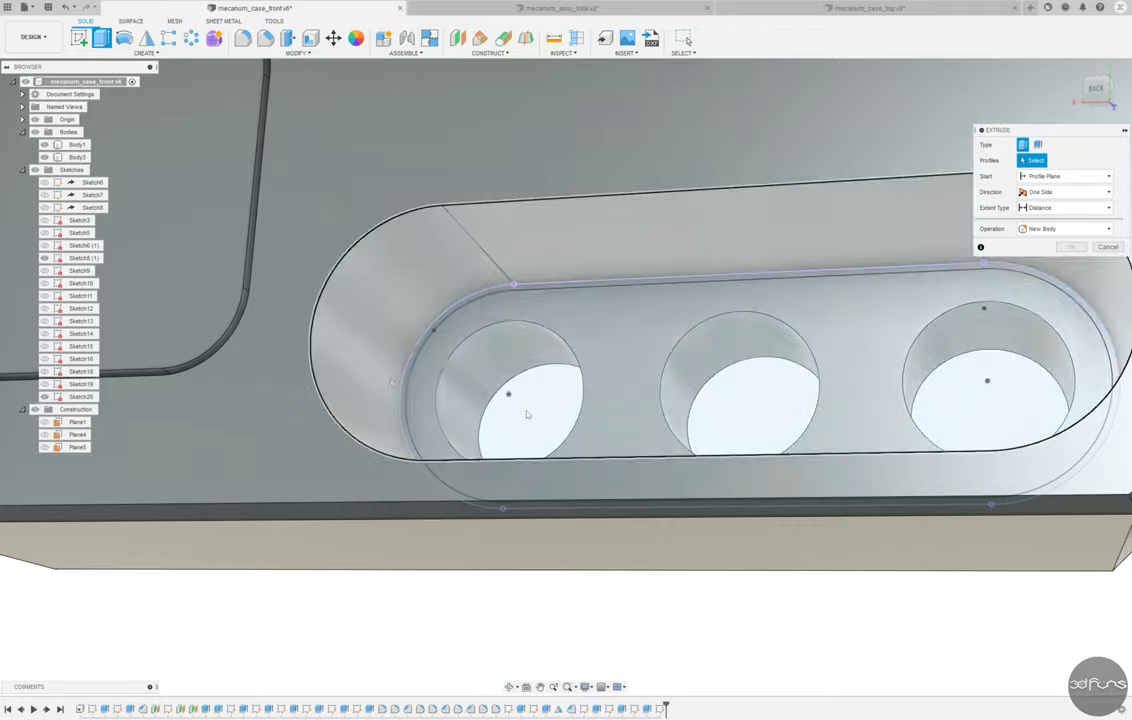
scroll(527, 414, "down", 3)
left_click(712, 405)
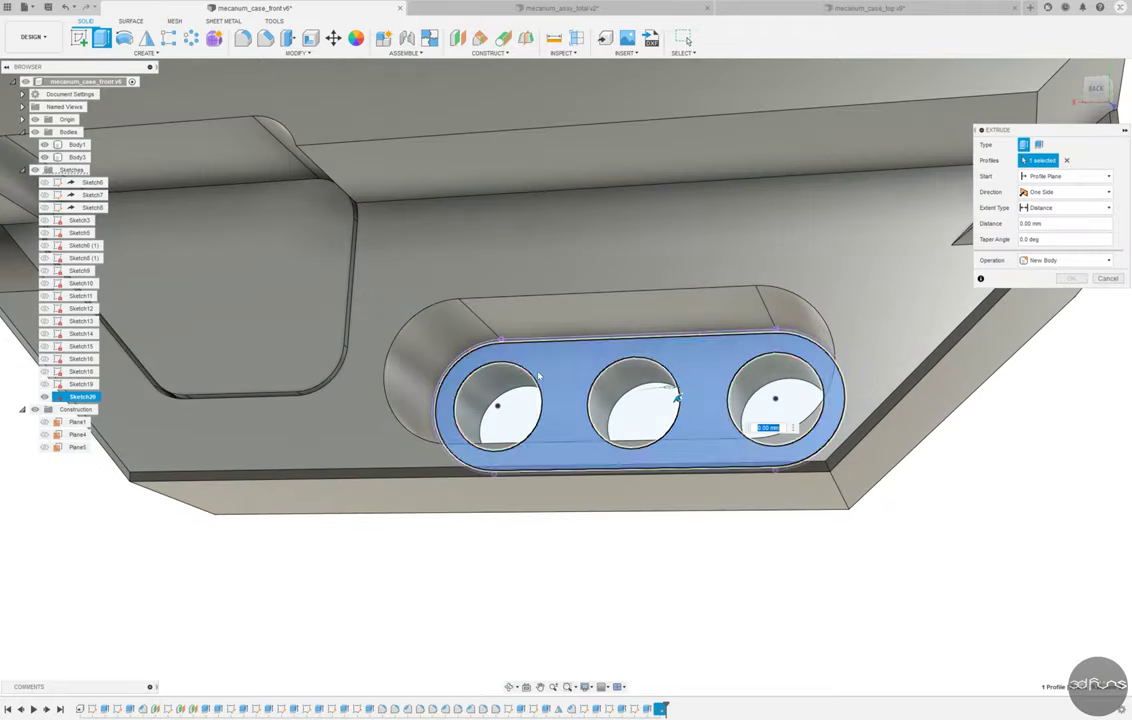
left_click(759, 395)
scroll(635, 535, "down", 4)
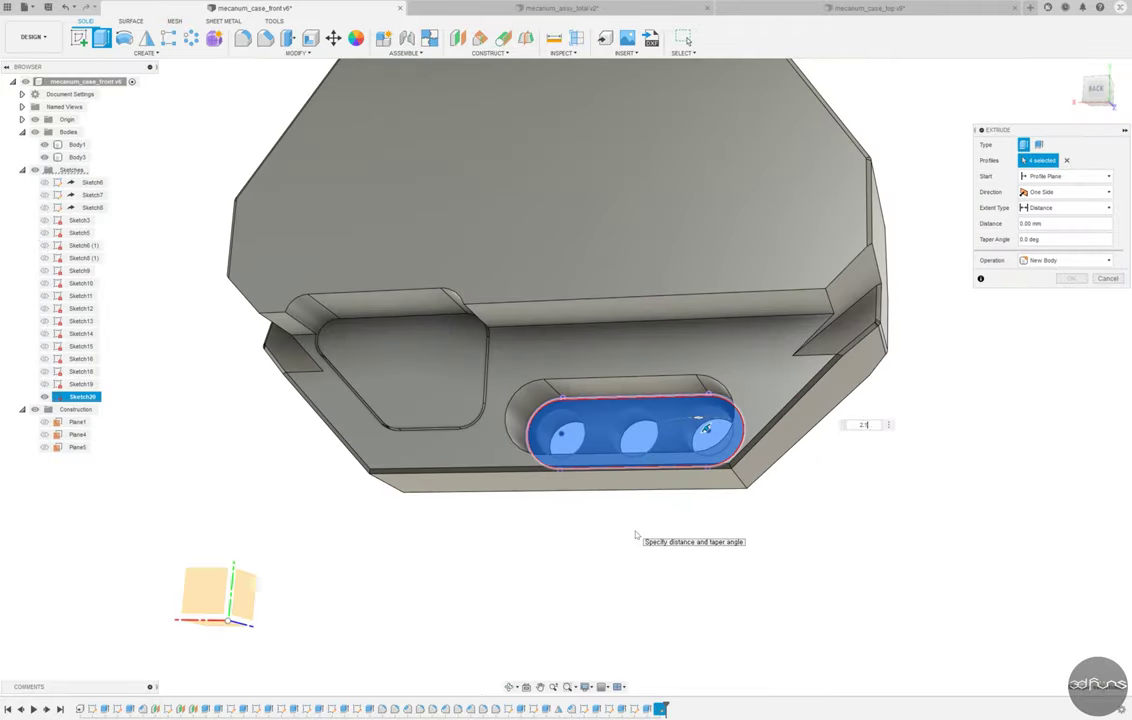
mouse_move(635, 535)
middle_mouse_down("shift")
mouse_move(687, 500)
mouse_move(812, 575)
middle_mouse_up("shift")
key("Escape")
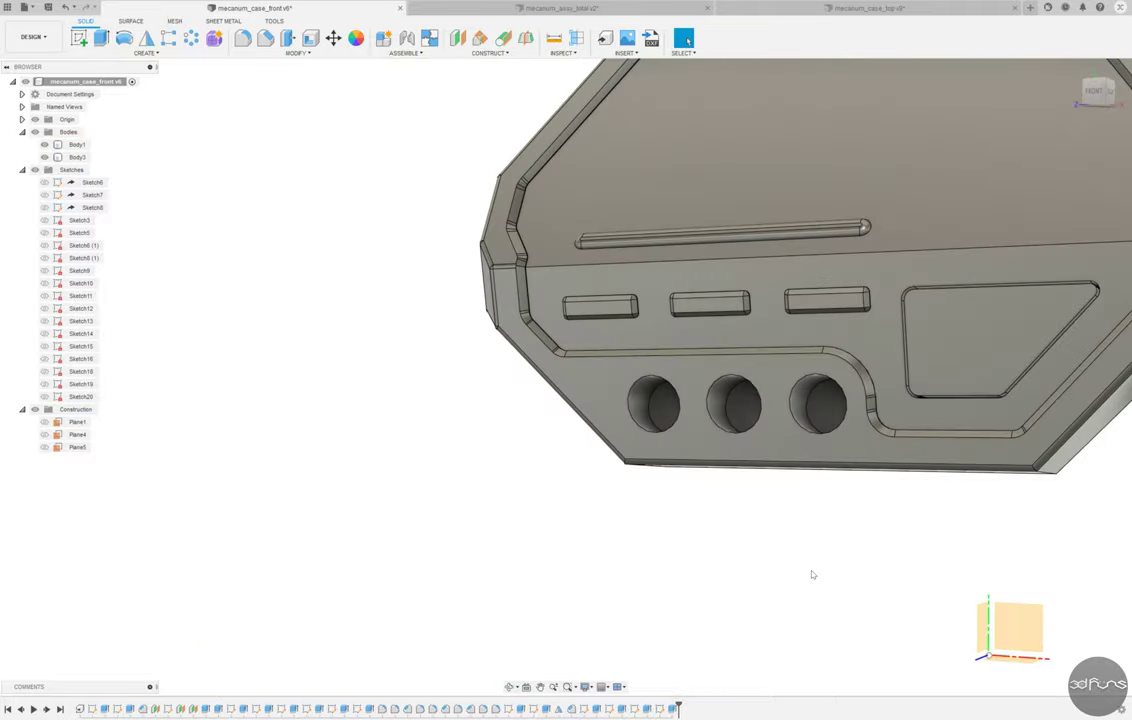
Show Sketch9, start a sketch on the front face, and project the left circle.
left_click(44, 270)
left_click(79, 38)
left_click(614, 366)
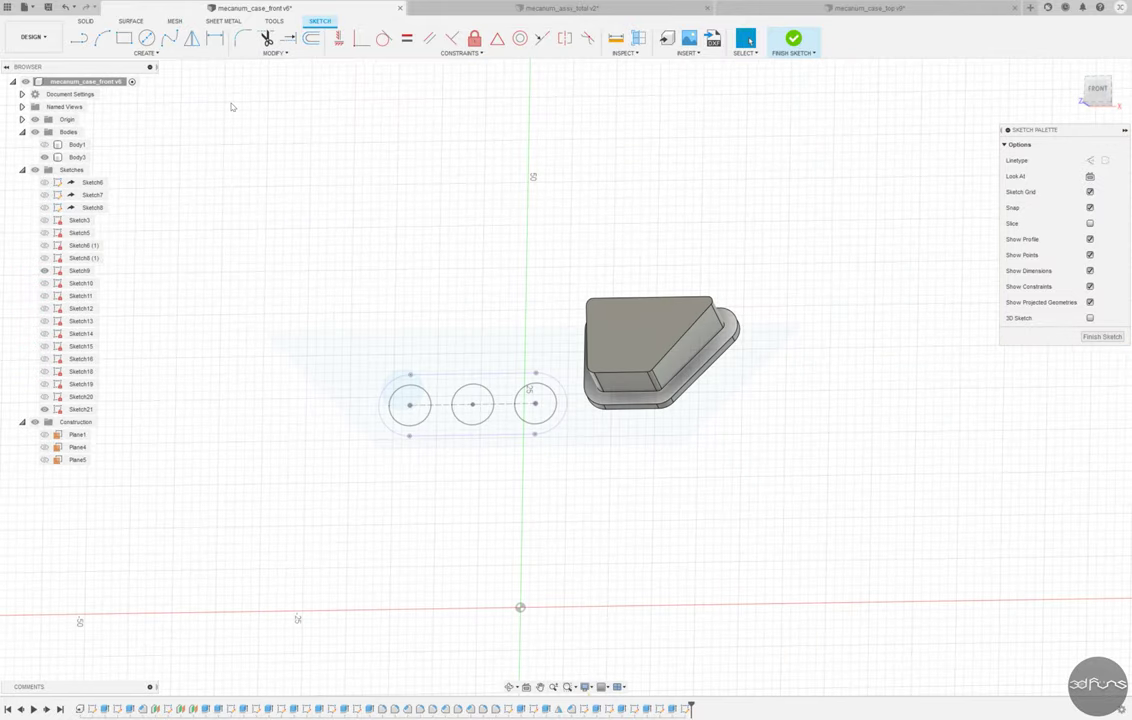
left_click(147, 52)
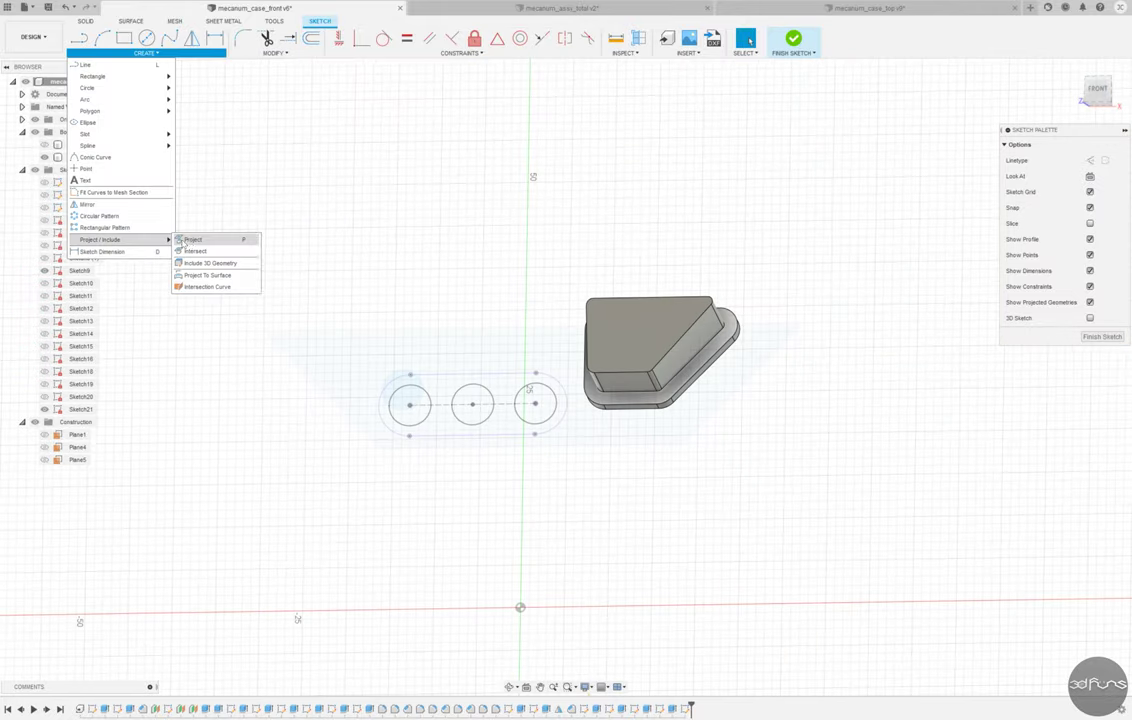
left_click(190, 240)
left_click(428, 396)
key("Return")
Draw a new circle at the left hole and constrain the circles equal.
scroll(421, 370, "up", 3)
key("c")
left_click(412, 380)
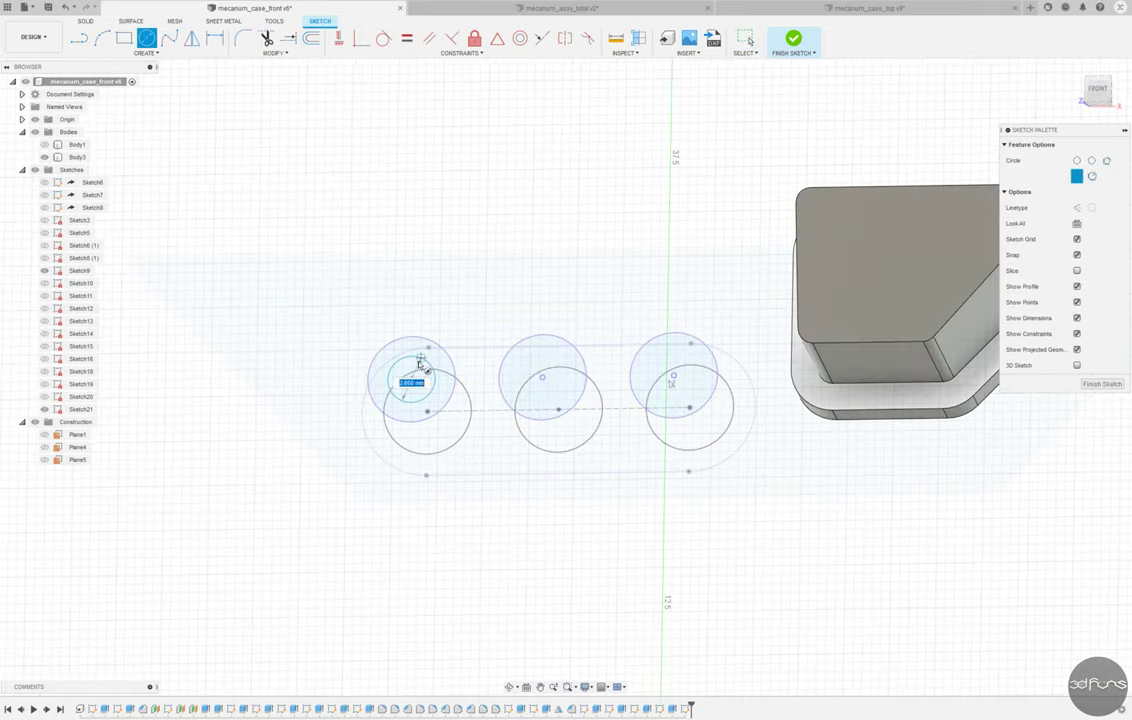
left_click(407, 38)
left_click(435, 378)
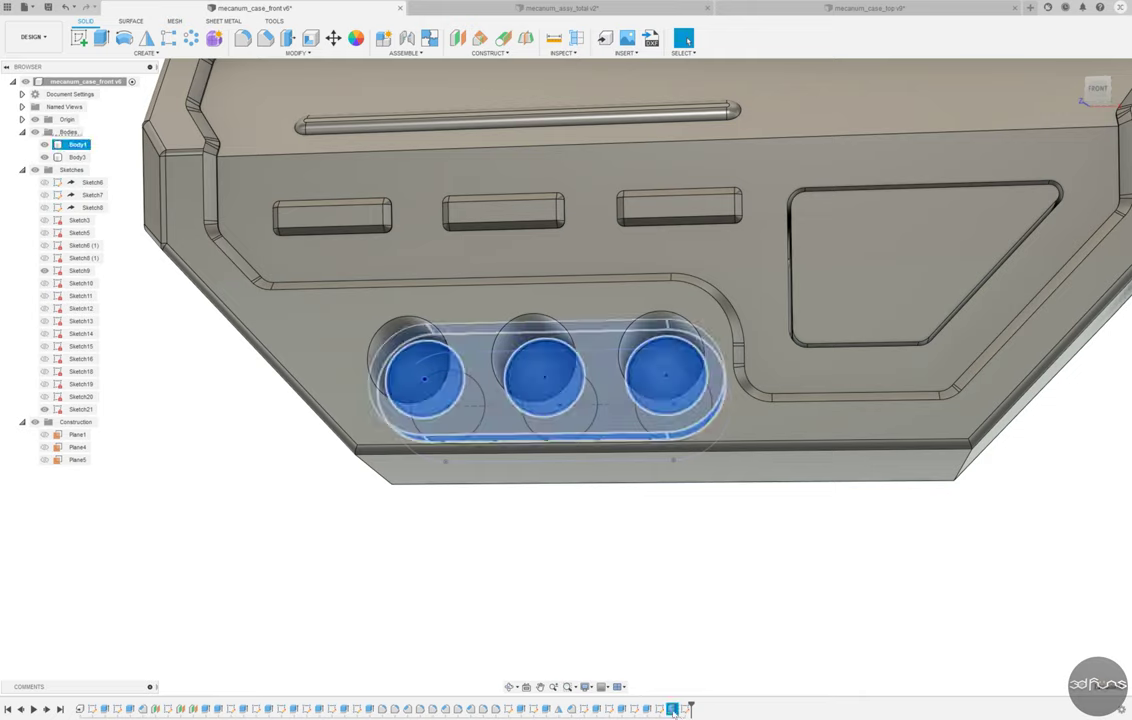
Change the earlier slot extrusion to New Body, cancelling a trial extrusion of the hole circles.
double_click(672, 709)
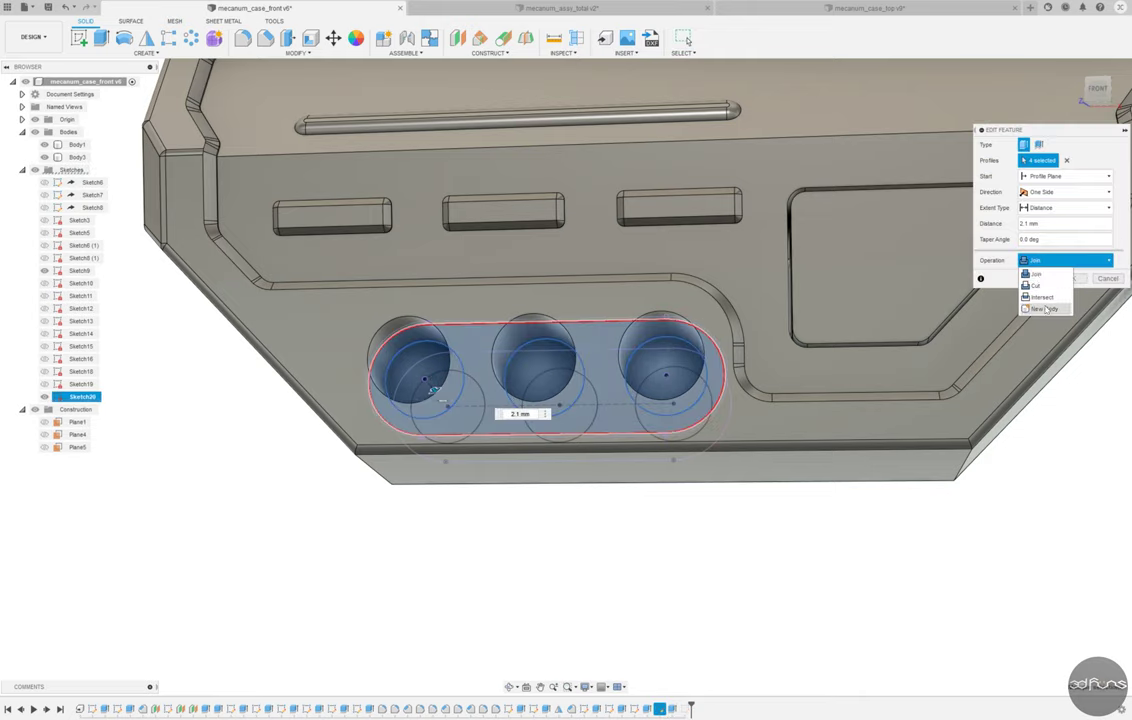
left_click(1046, 309)
left_click(1072, 278)
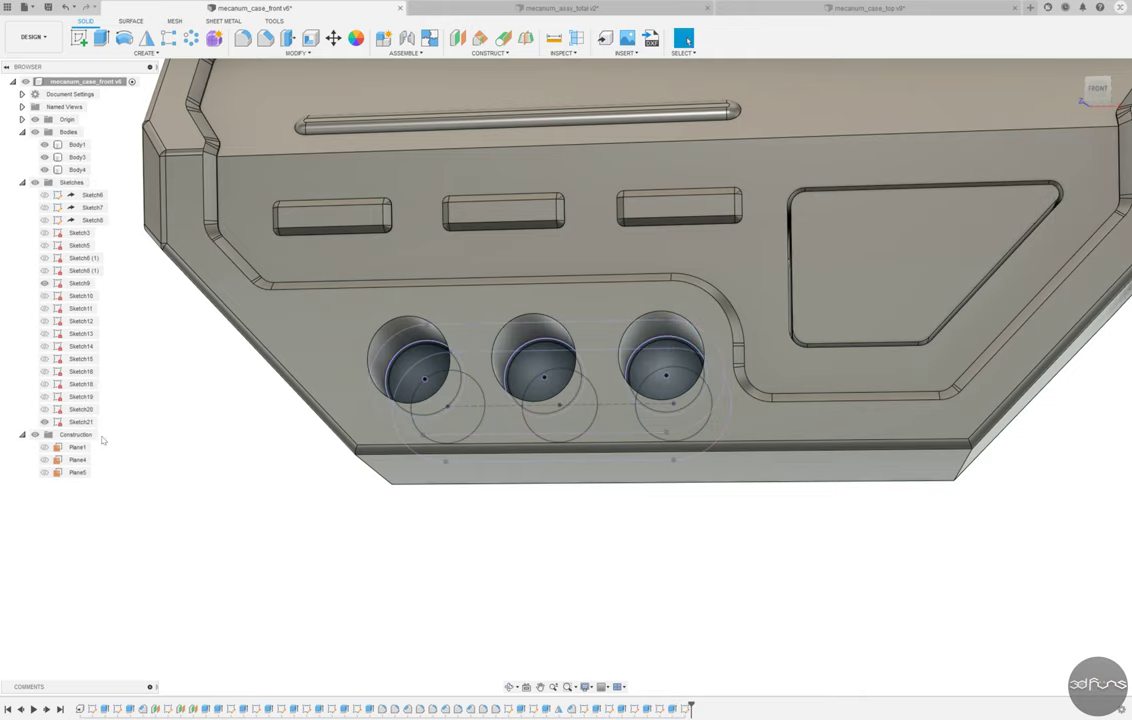
key("e")
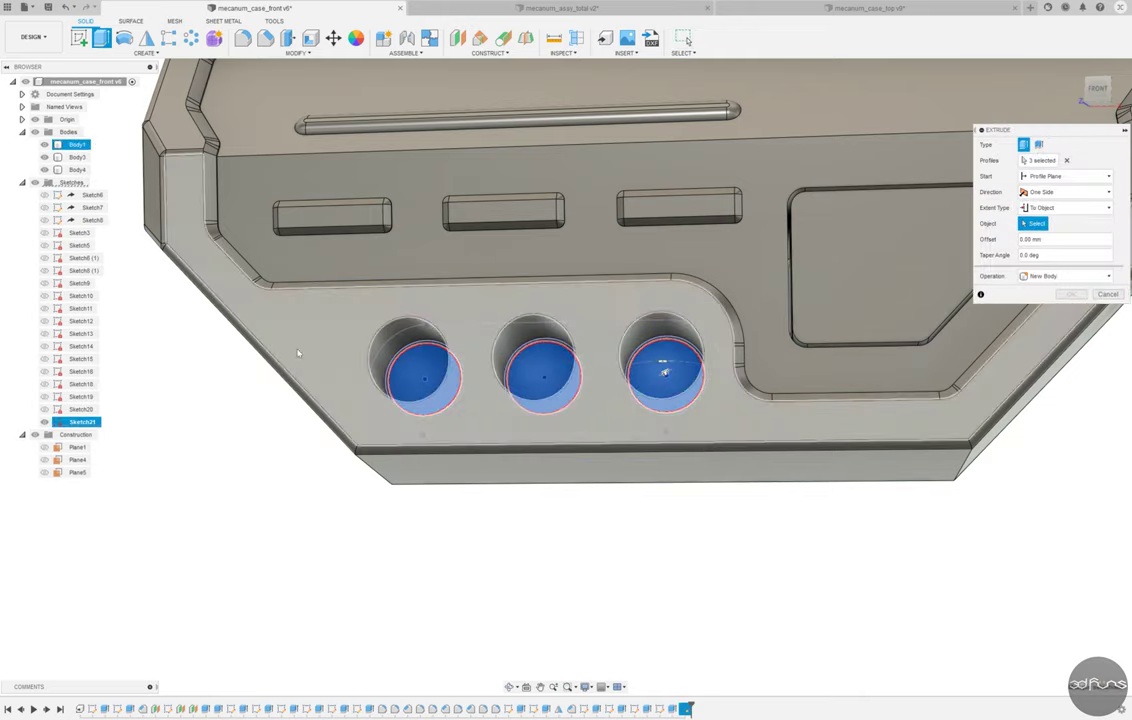
left_click(1108, 294)
Inspect the case from behind and save the front case design.
mouse_move(1059, 316)
middle_mouse_down("shift")
mouse_move(313, 465)
mouse_move(227, 412)
mouse_move(203, 435)
middle_mouse_up("shift")
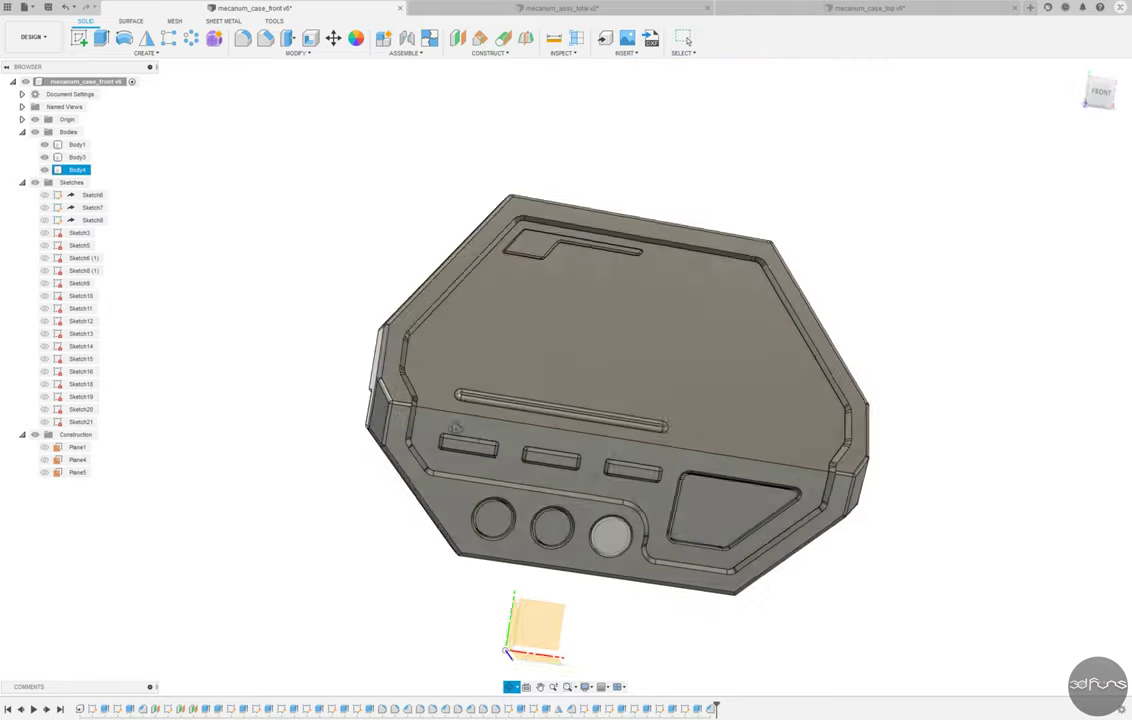
mouse_move(460, 400)
middle_mouse_down("shift")
mouse_move(294, 391)
mouse_move(37, 170)
middle_mouse_up("shift")
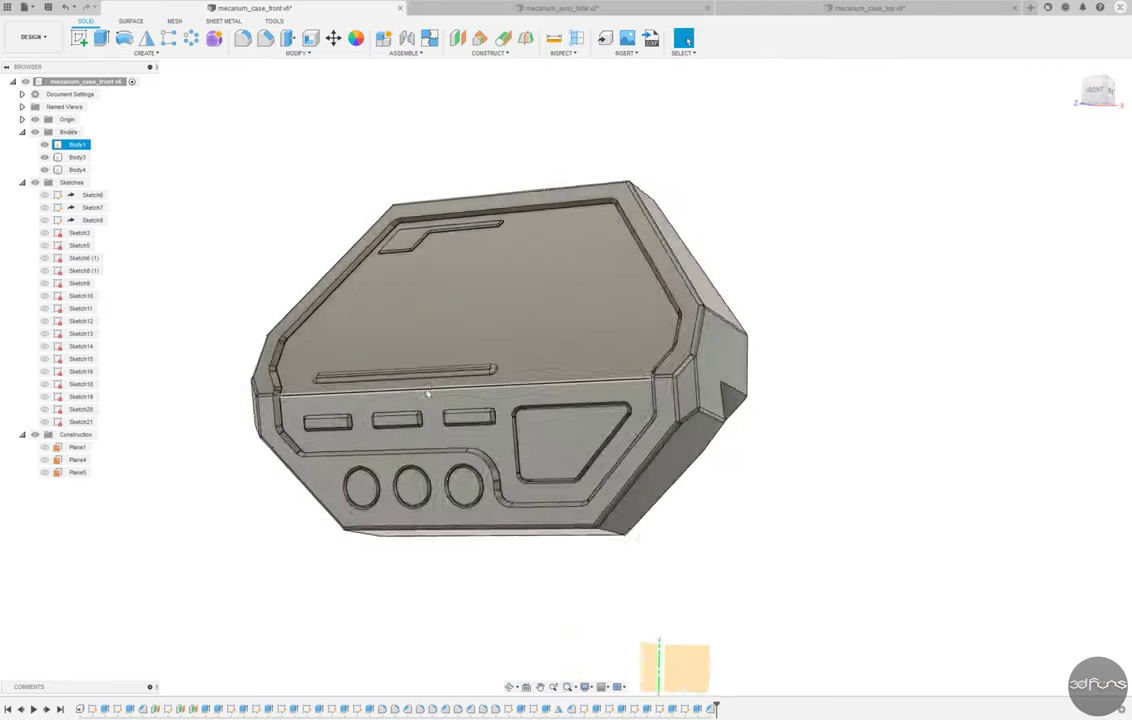
key("ctrl+s")
Confirm the new version, then open mecanum_case_lower from the assembly on its own.
key("Return")
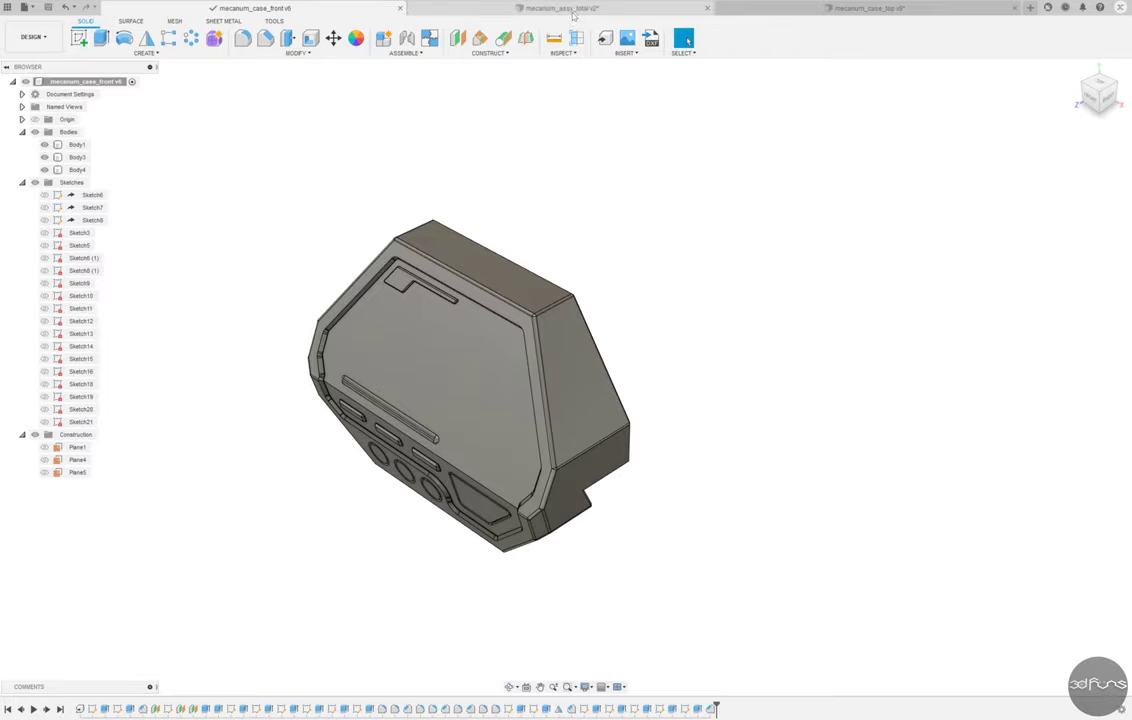
left_click(565, 8)
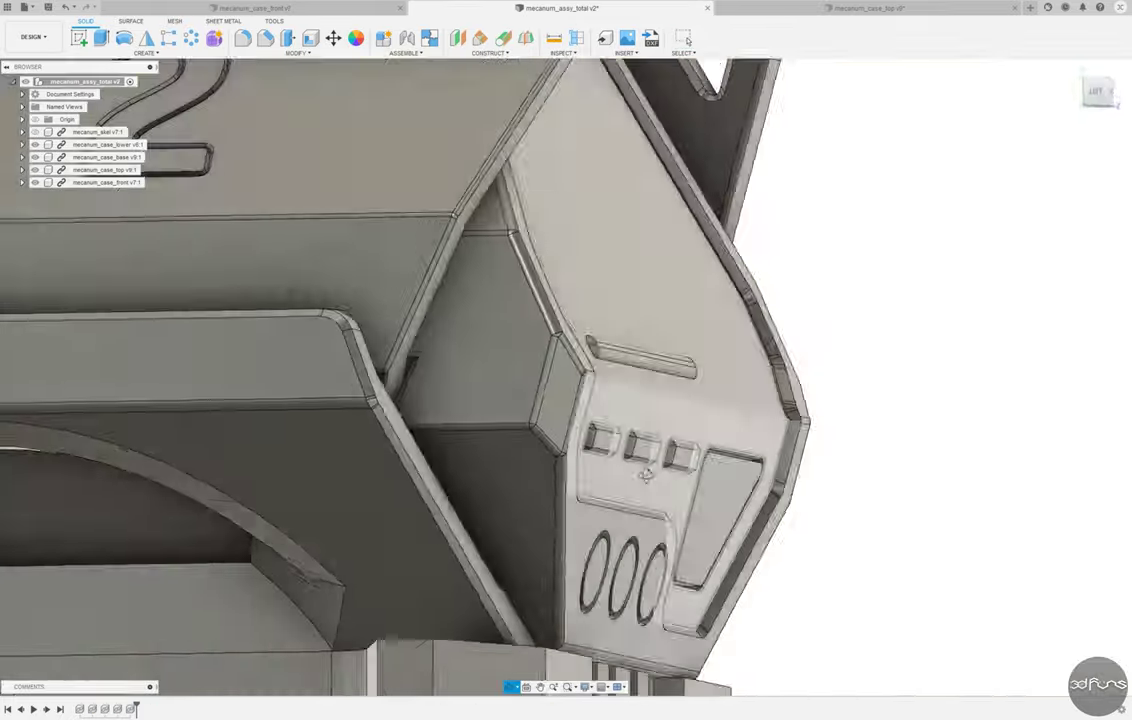
mouse_move(418, 404)
middle_mouse_down("shift")
mouse_move(718, 523)
mouse_move(269, 503)
middle_mouse_up("shift")
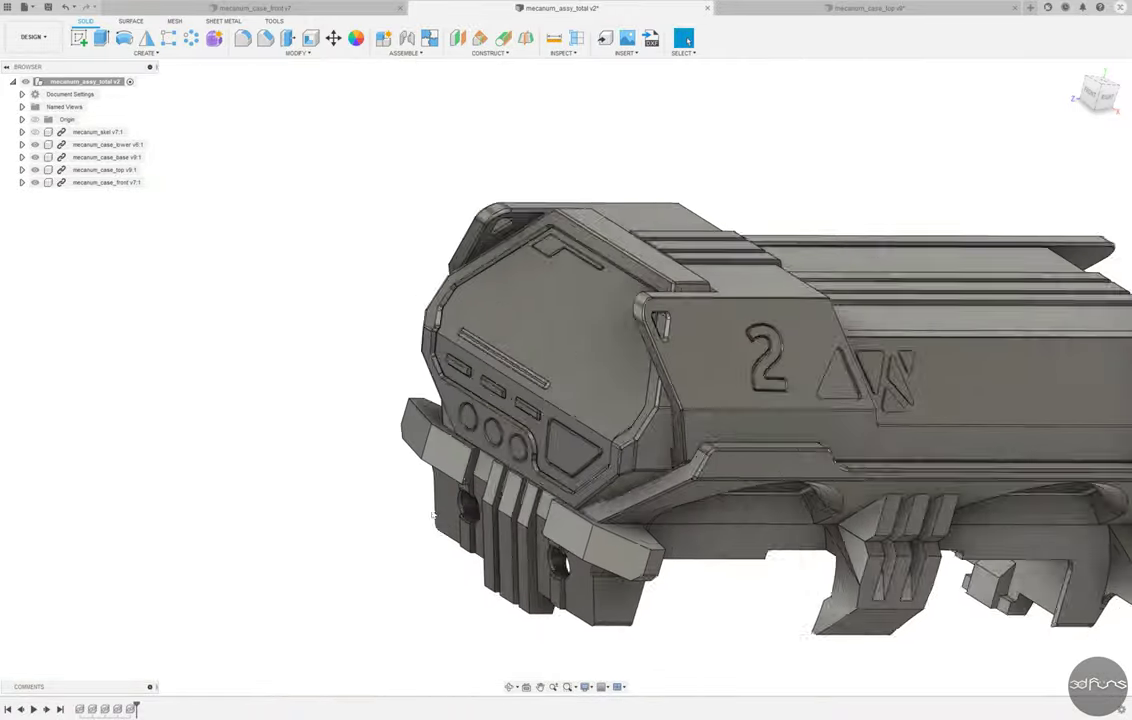
right_click(112, 146)
left_click(123, 300)
Expand the lower case's sketches and display Sketch5.
mouse_move(399, 522)
middle_mouse_down("shift")
mouse_move(298, 566)
mouse_move(96, 624)
middle_mouse_up("shift")
left_click(22, 144)
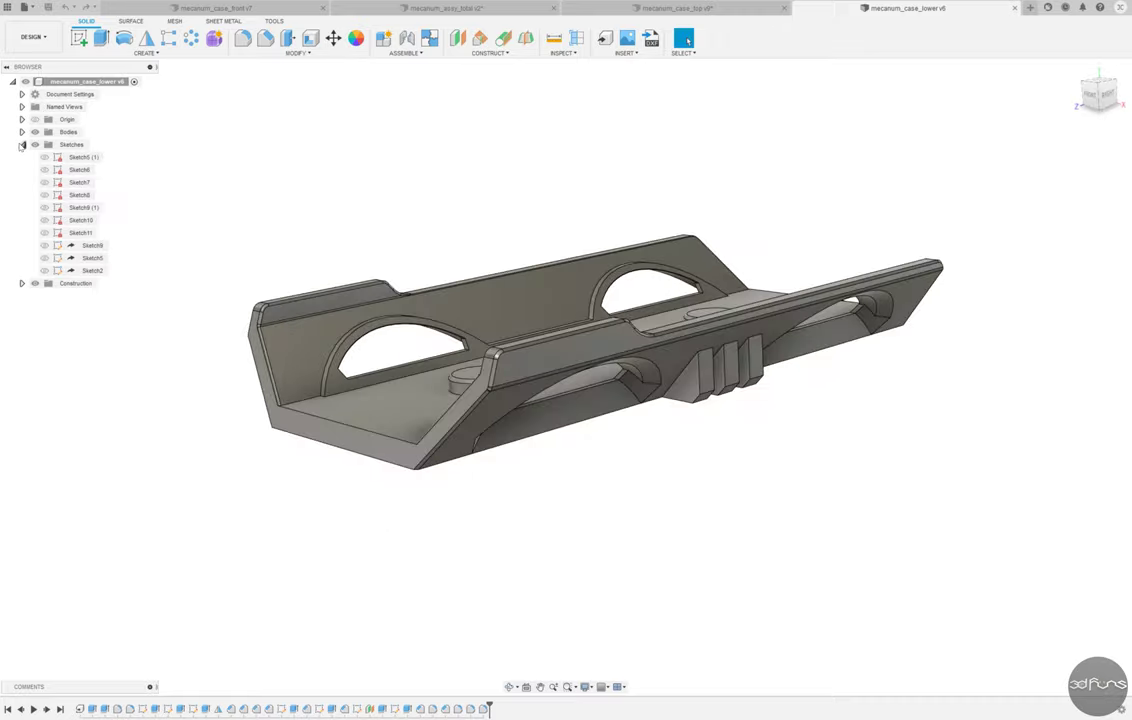
left_click(44, 258)
mouse_move(180, 380)
middle_mouse_down("shift")
mouse_move(246, 386)
mouse_move(211, 430)
middle_mouse_up("shift")
Open the derive feature's source skeleton design, then close its derive settings.
right_click(81, 709)
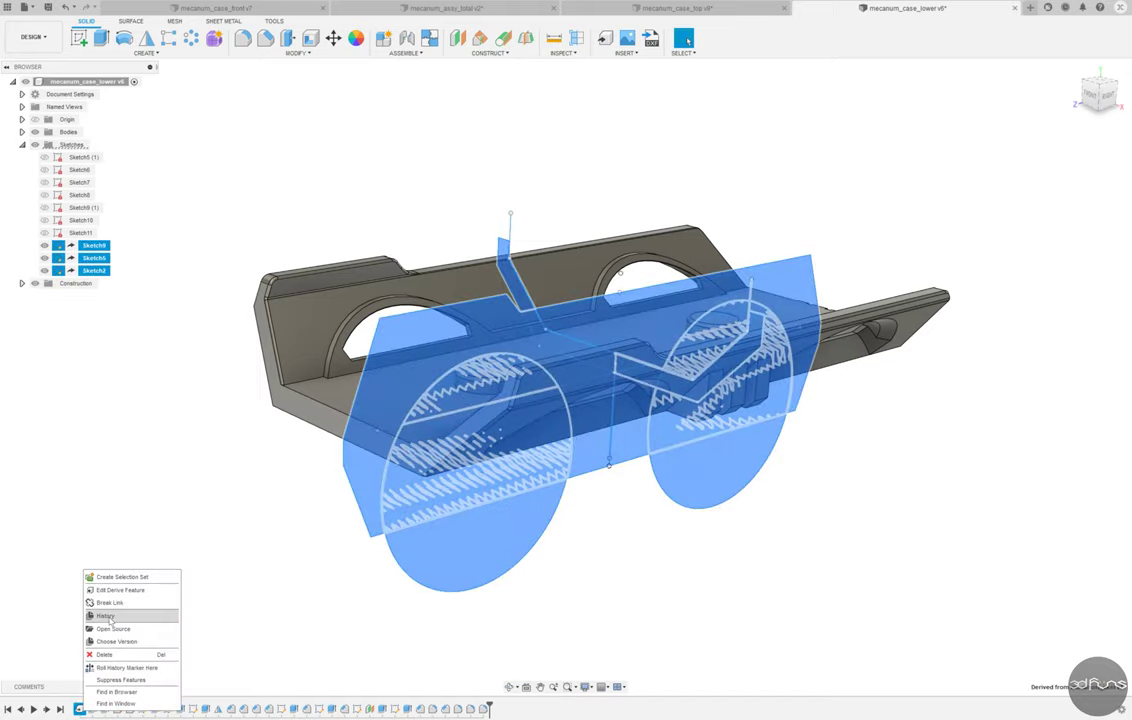
left_click(120, 590)
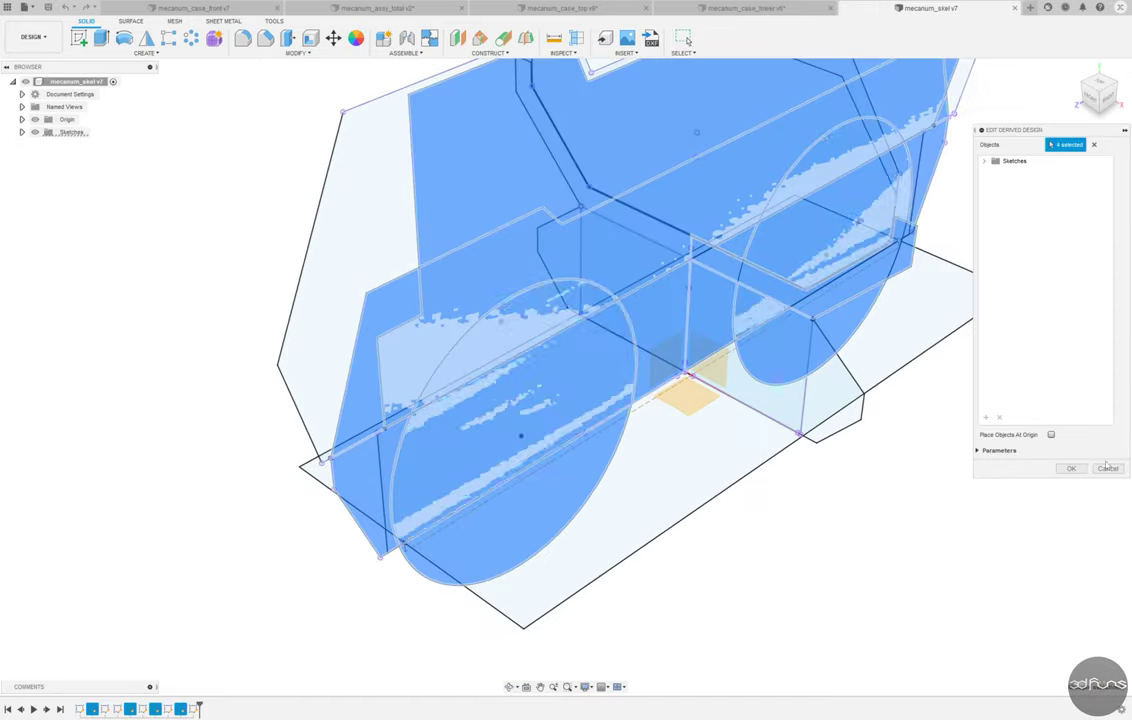
left_click(1107, 467)
mouse_move(834, 473)
middle_mouse_down("shift")
mouse_move(571, 538)
mouse_move(587, 567)
middle_mouse_up("shift")
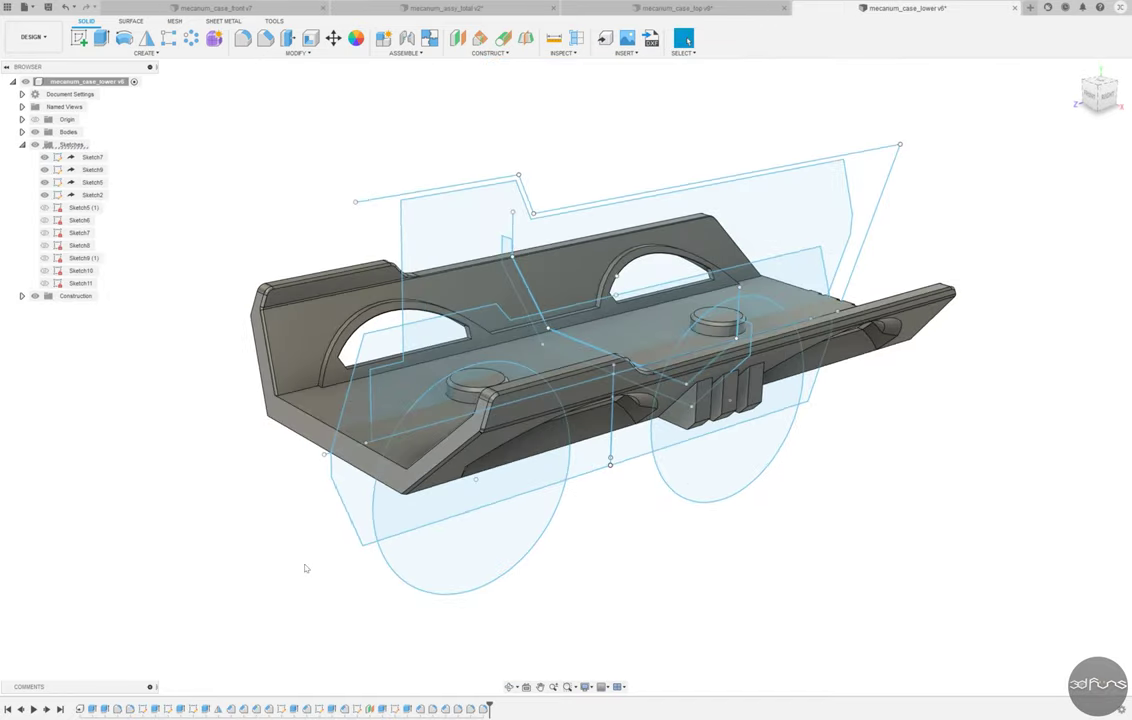
On the side plane, draw a rectangle over the front end, dimensioned 0.2 from the wall line.
left_click(587, 458)
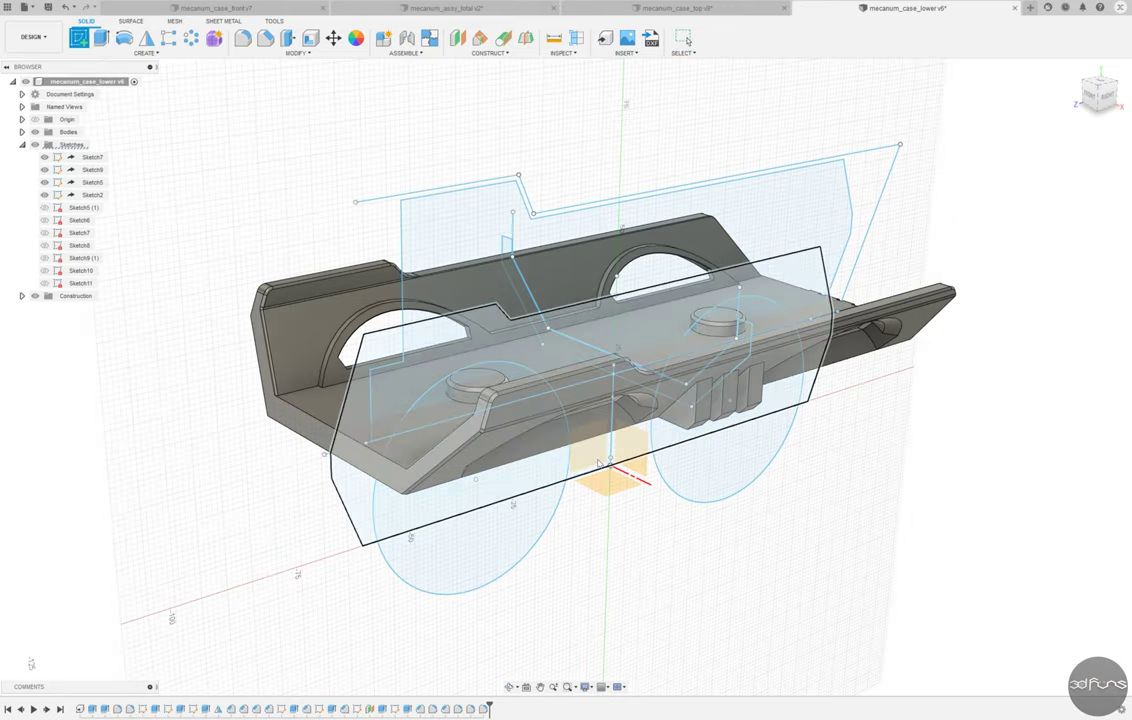
scroll(225, 132, "up", 5)
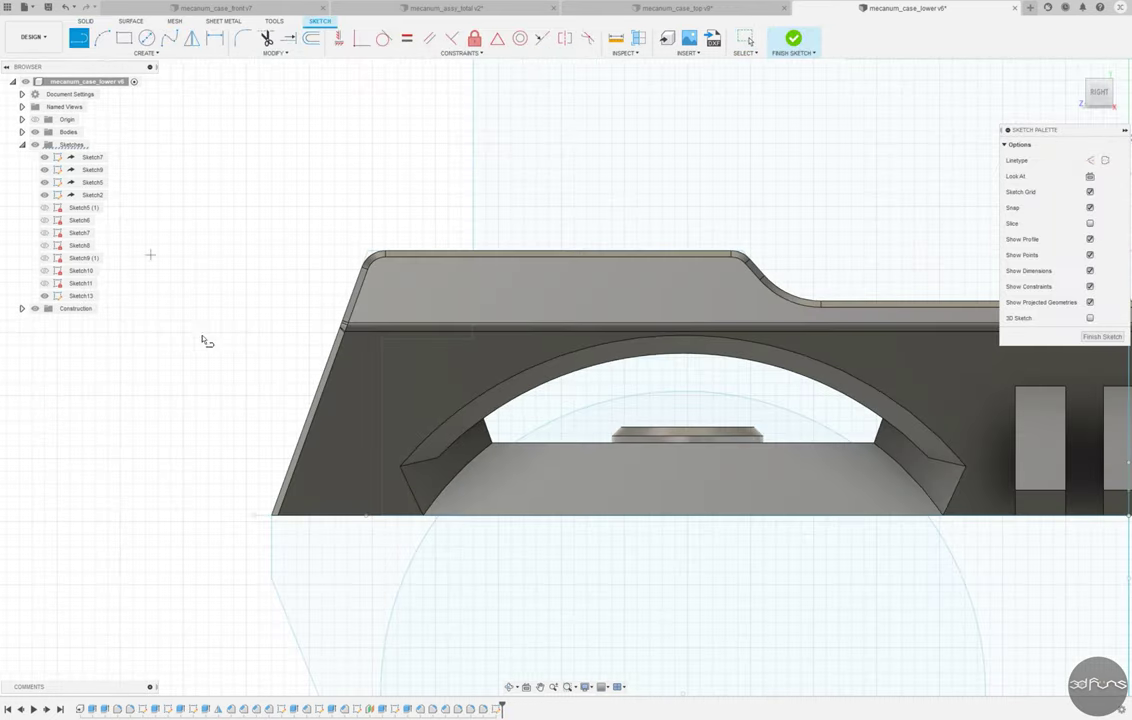
key("r")
key("Escape")
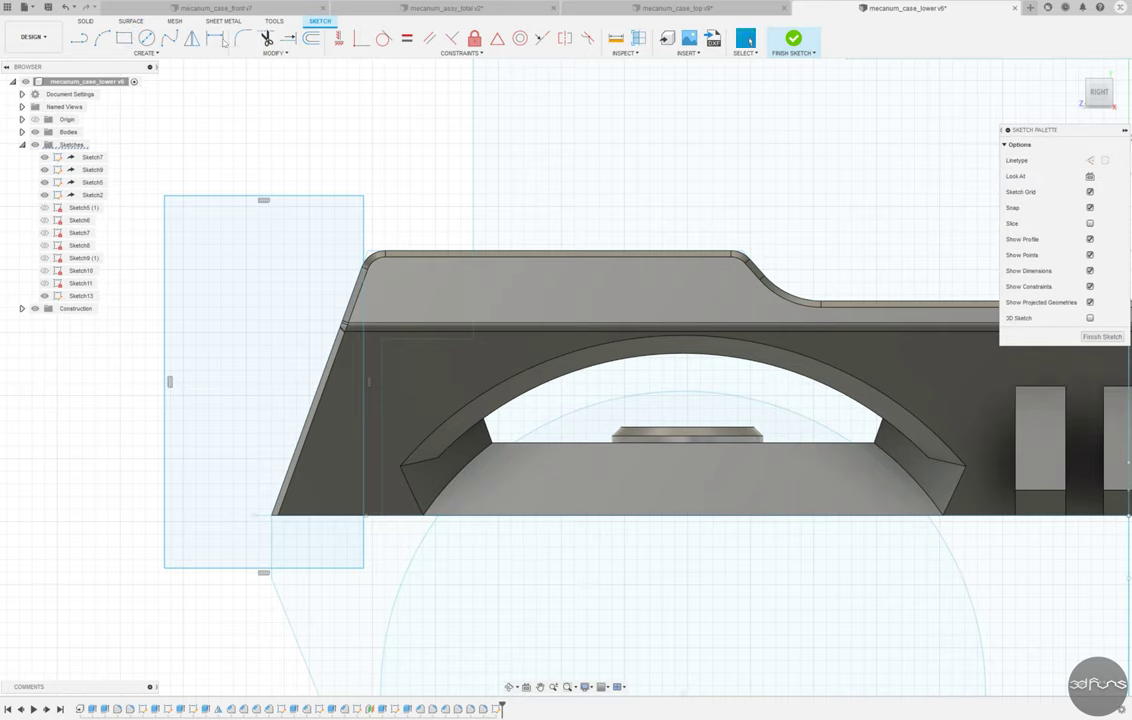
type("0.2")
key("Return")
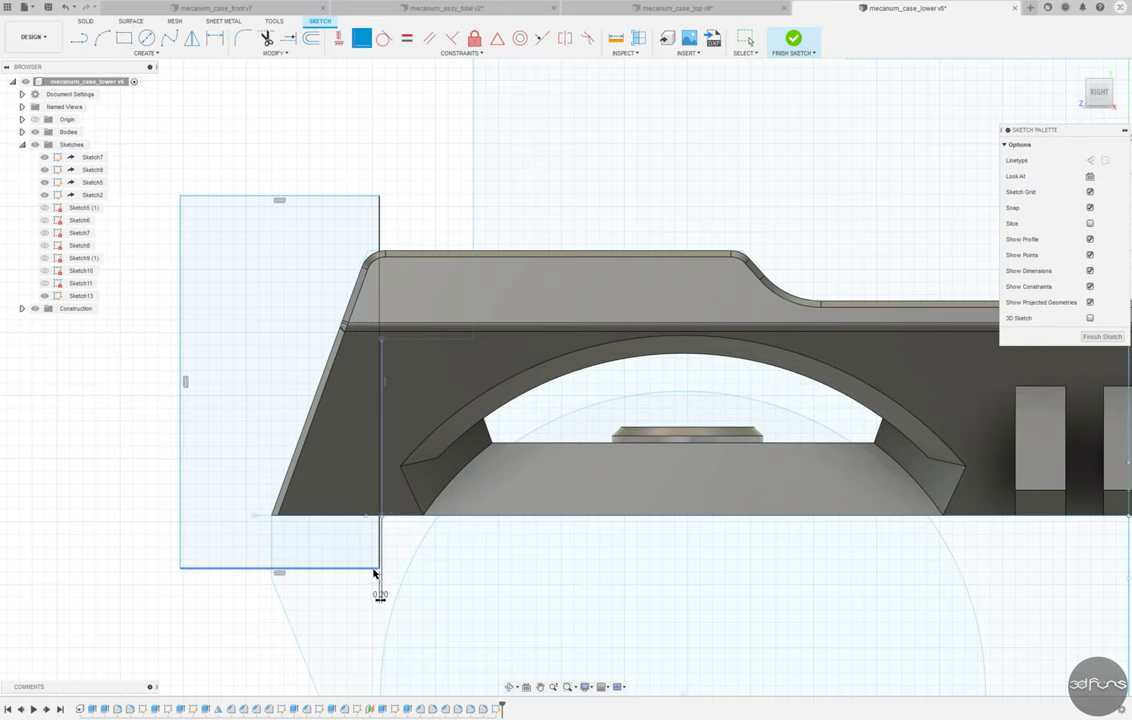
middle_click_drag(308, 540, 460, 548, "shift")
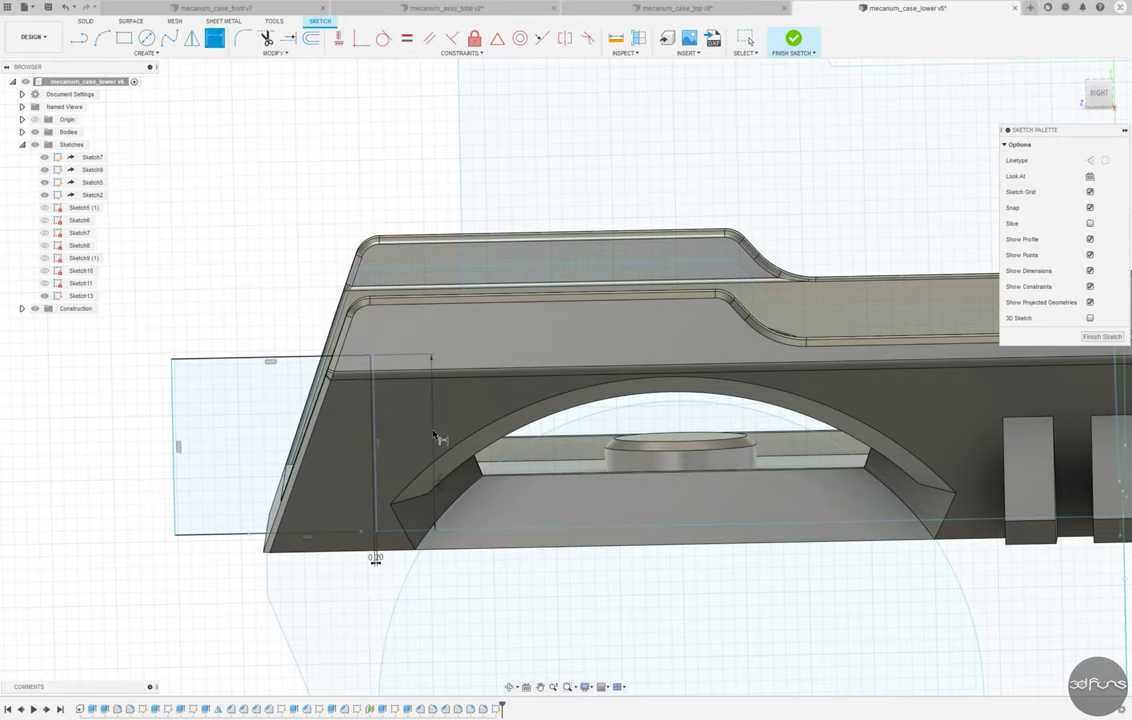
key("Return")
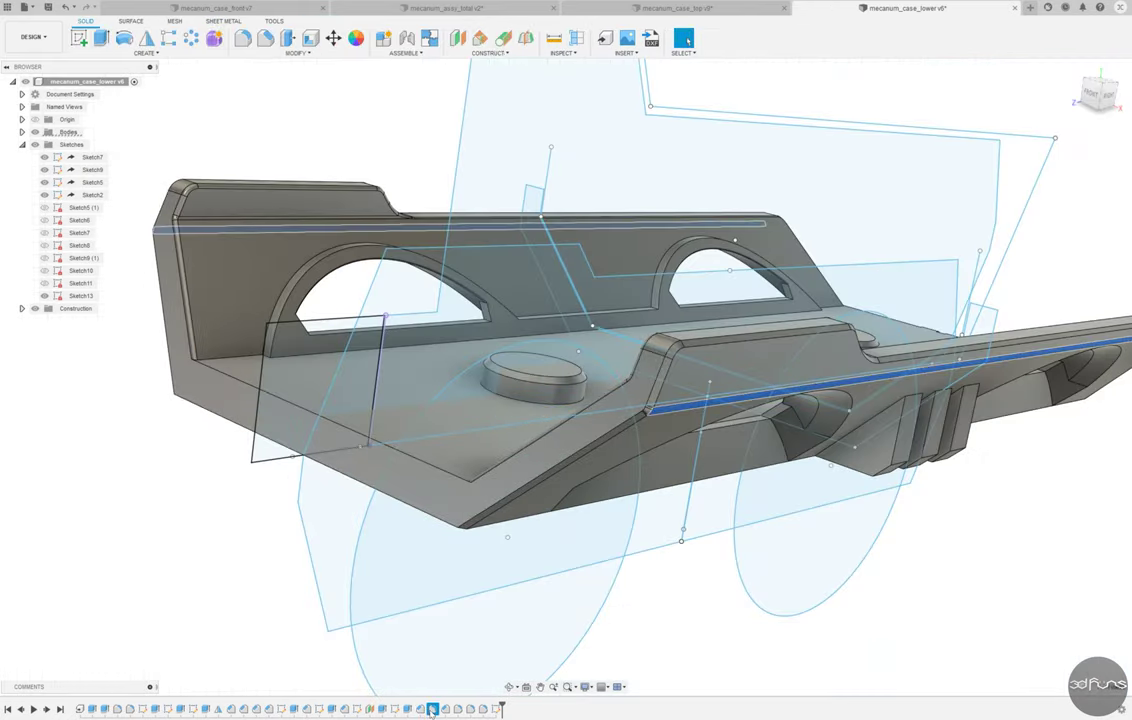
Cut-extrude the rectangle profile with Two Sides direction and side 1 extent To Object.
key("e")
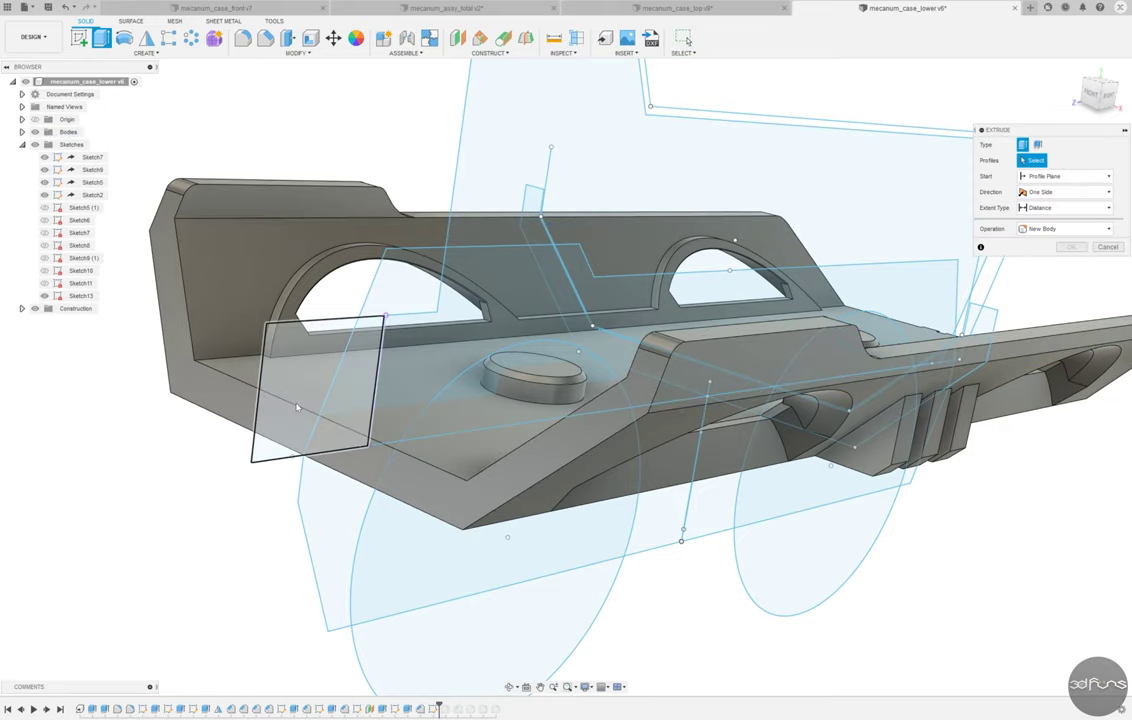
left_click(1065, 191)
left_click(1040, 213)
left_click(1065, 223)
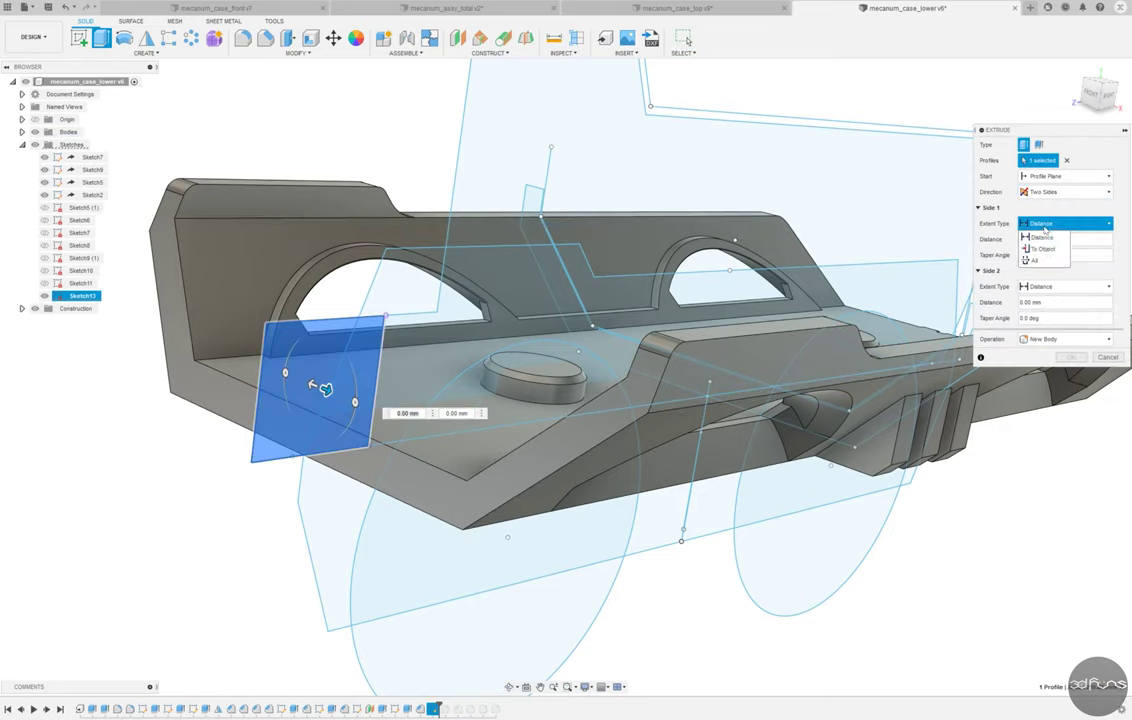
left_click(1040, 245)
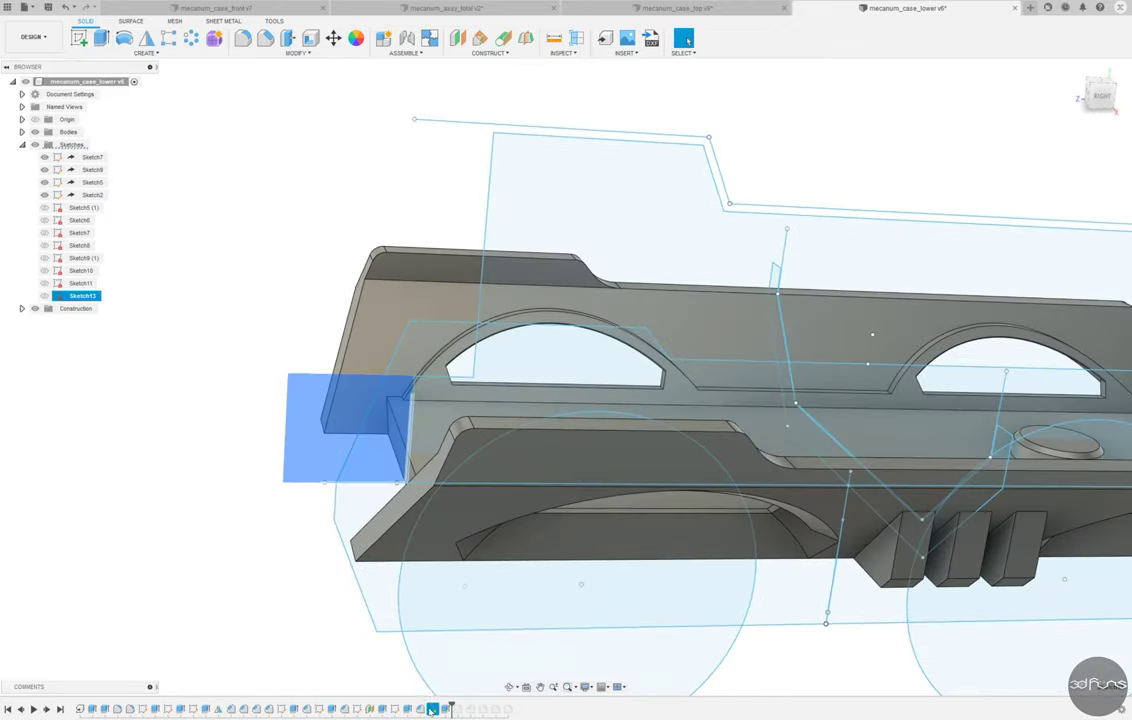
Edit Sketch13 to move the rectangle's vertical edge onto the wall line, then recompute features.
right_click(432, 707)
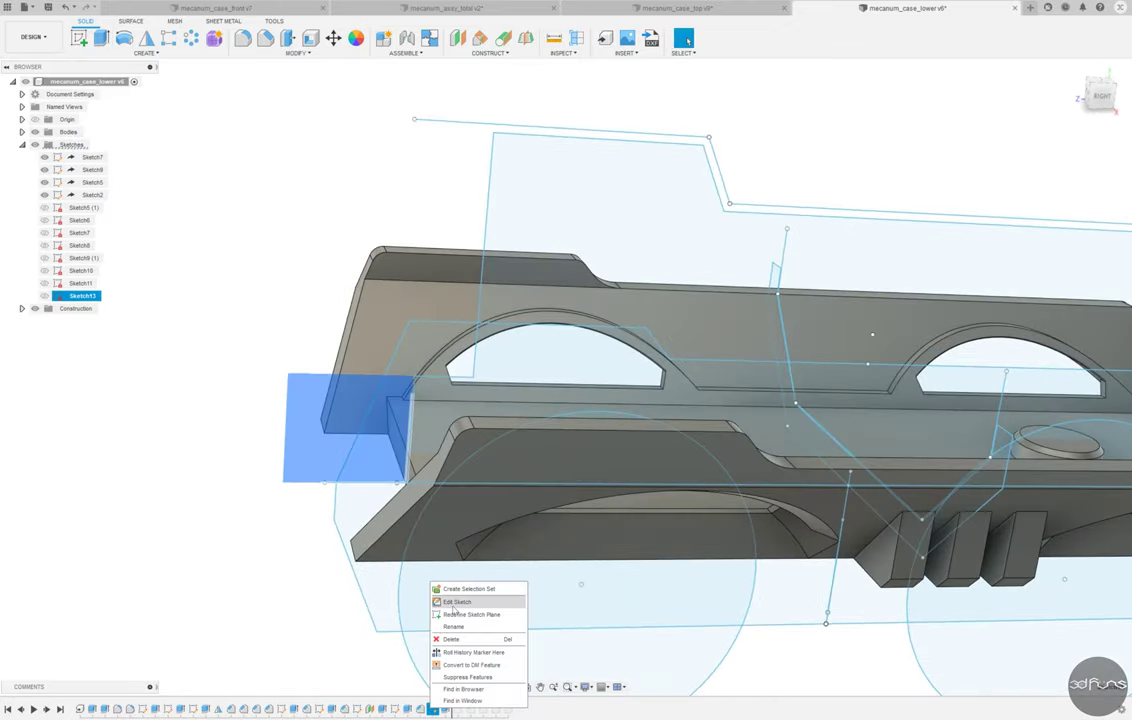
left_click(456, 602)
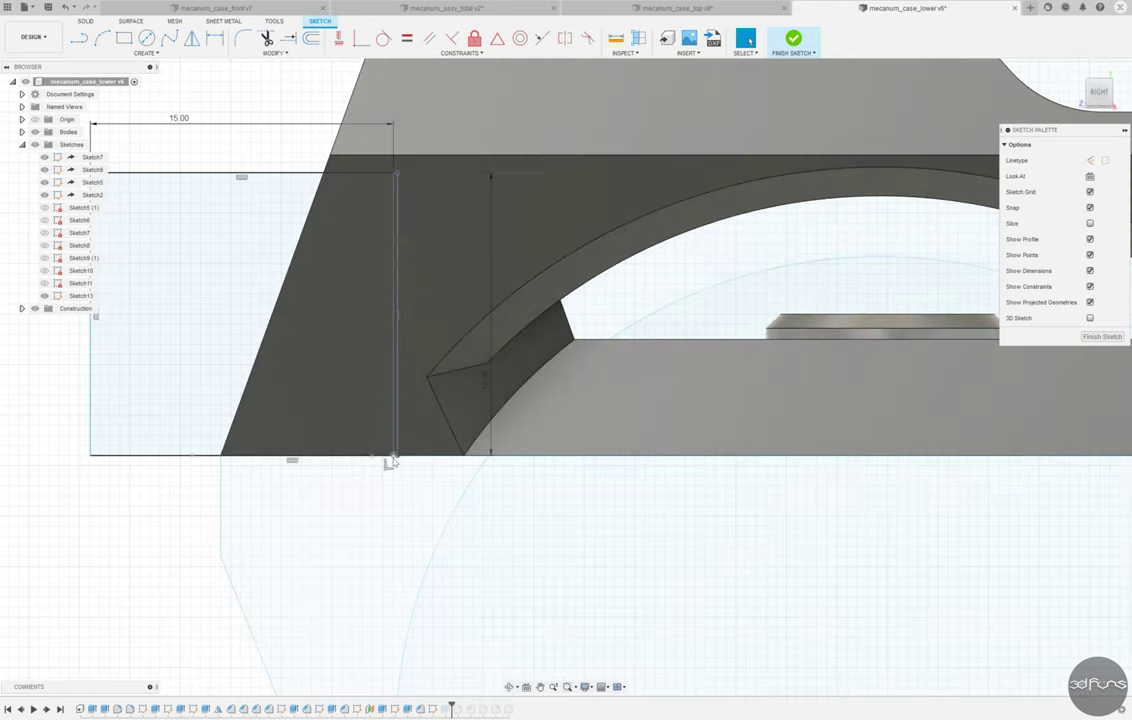
left_click_drag(392, 457, 410, 443)
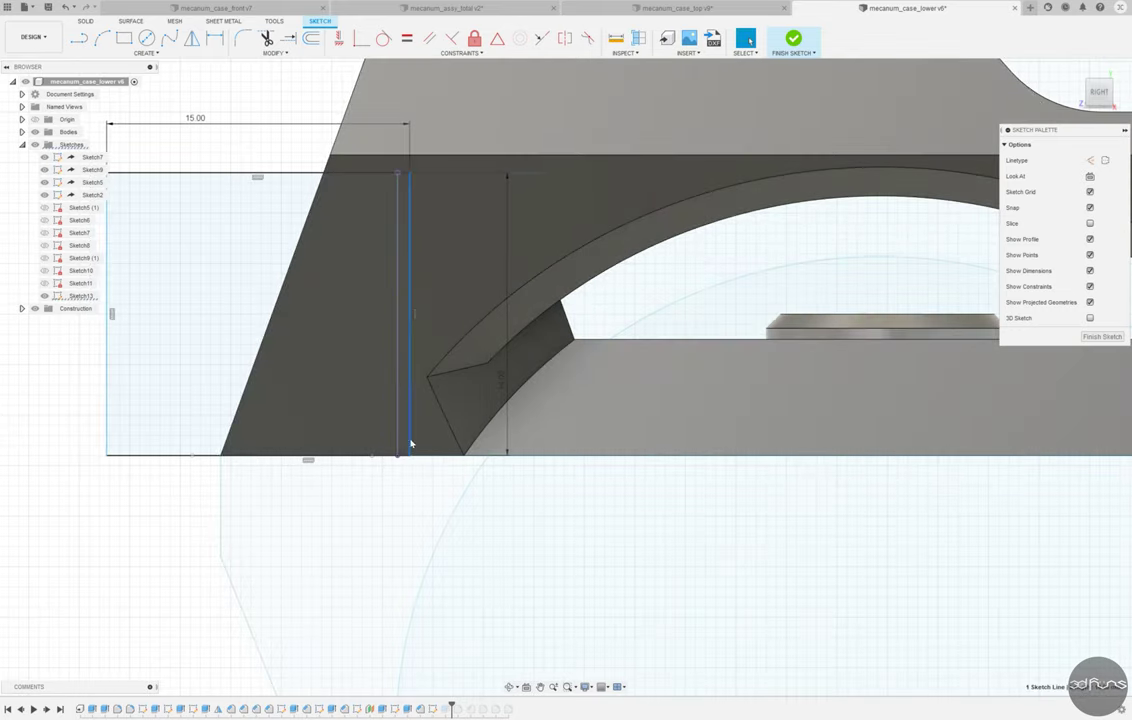
left_click(793, 40)
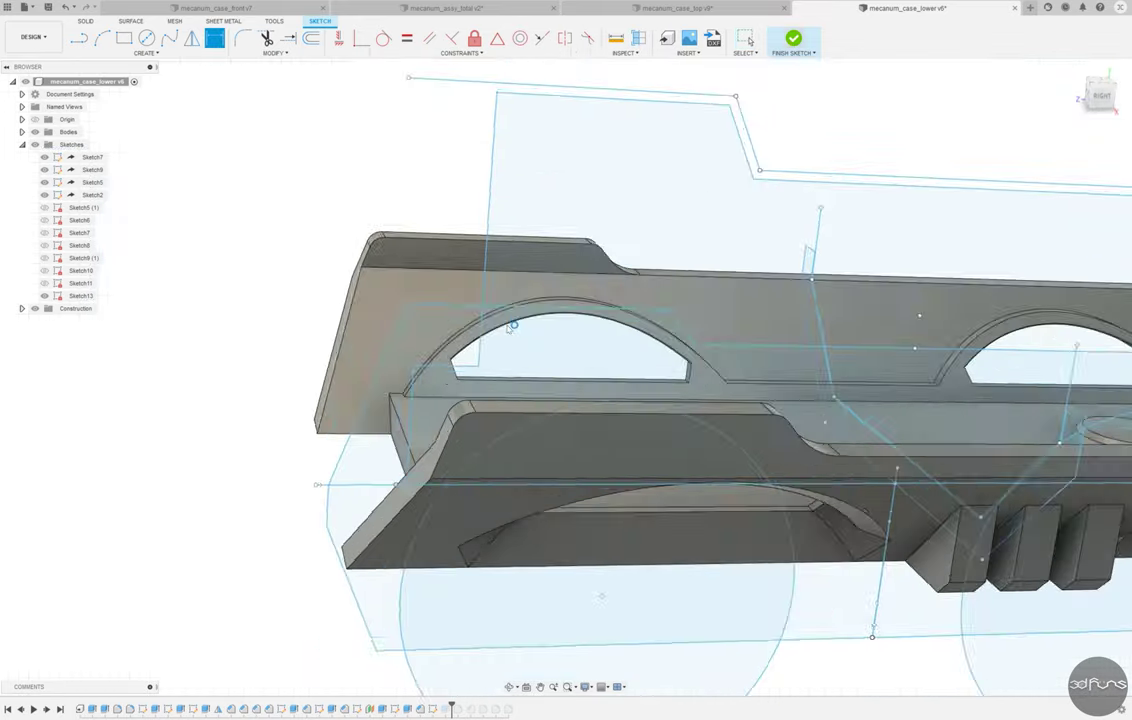
left_click_drag(452, 706, 513, 706)
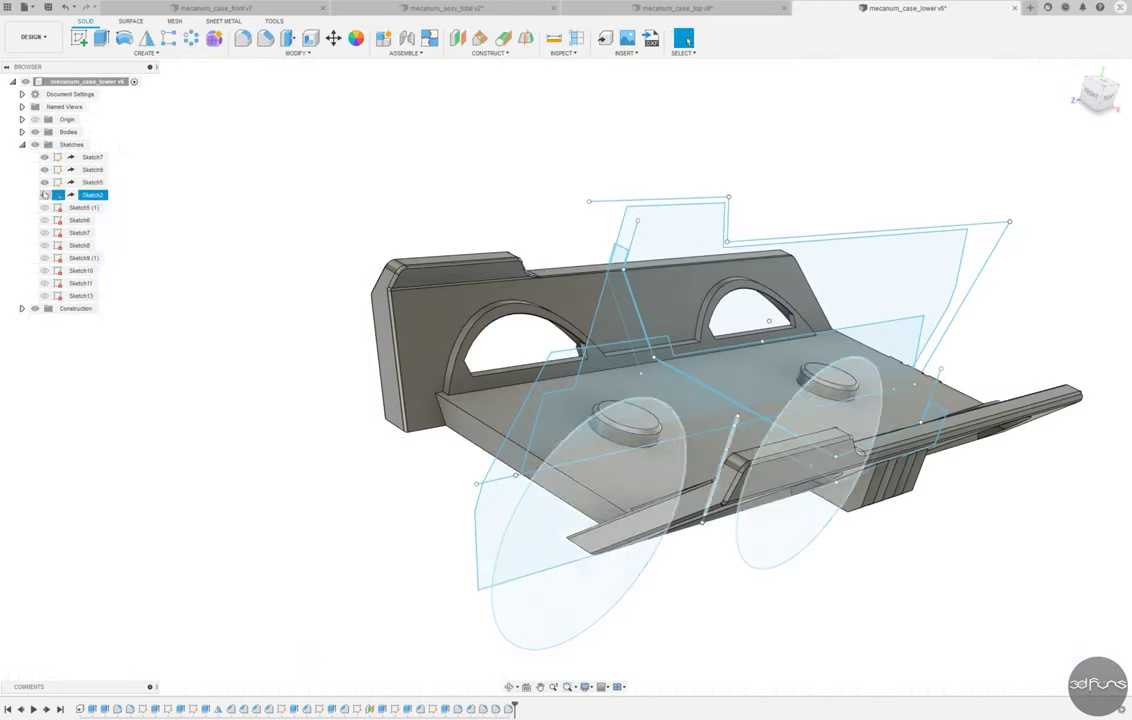
Save the lower case as v7, check it in mecanum_assy_total, then view mecanum_case_front.
key("ctrl+s")
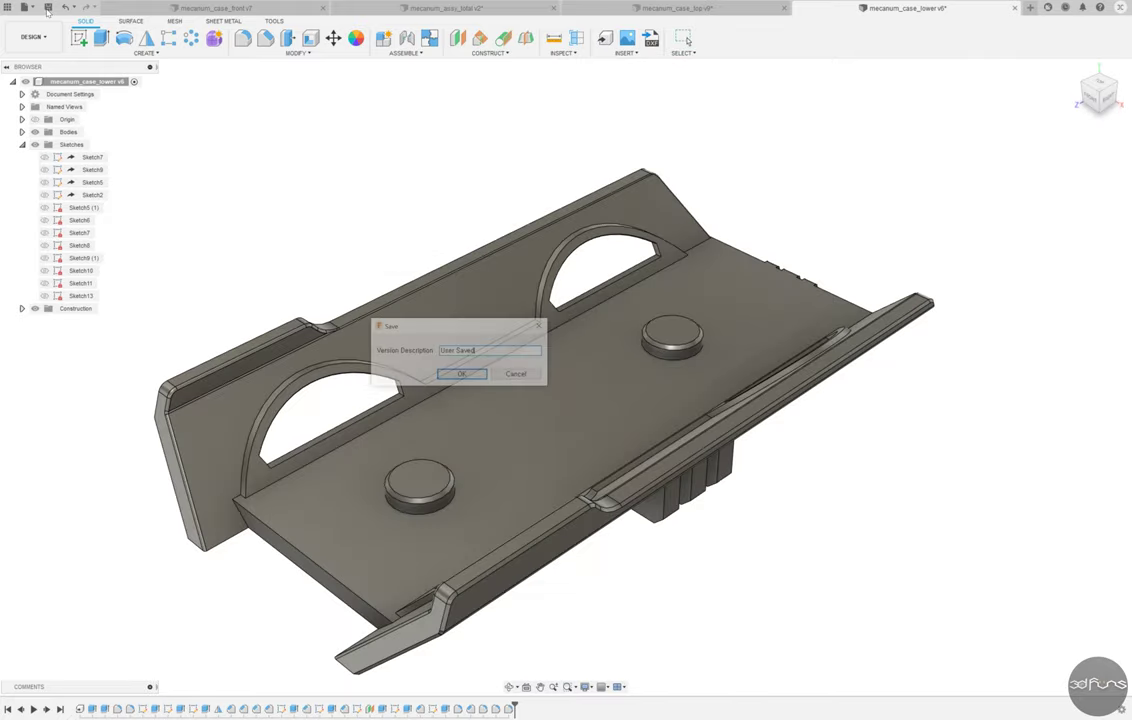
key("Return")
left_click(455, 8)
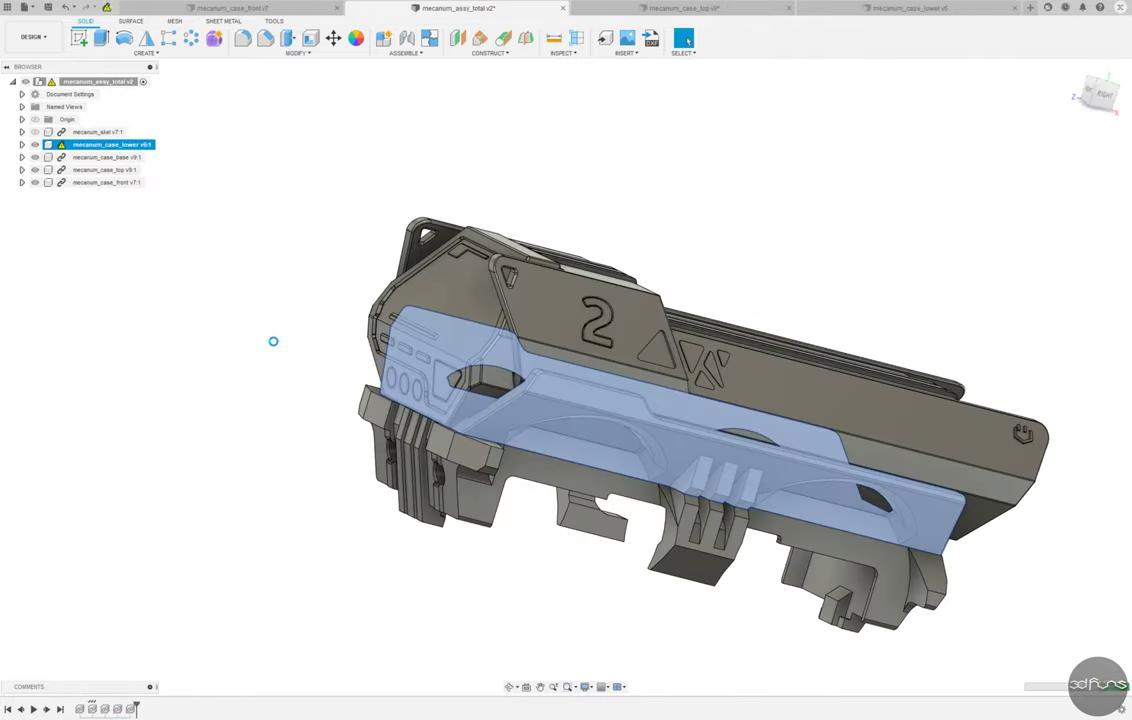
mouse_move(321, 521)
middle_mouse_down("shift")
mouse_move(354, 516)
mouse_move(201, 460)
middle_mouse_up("shift")
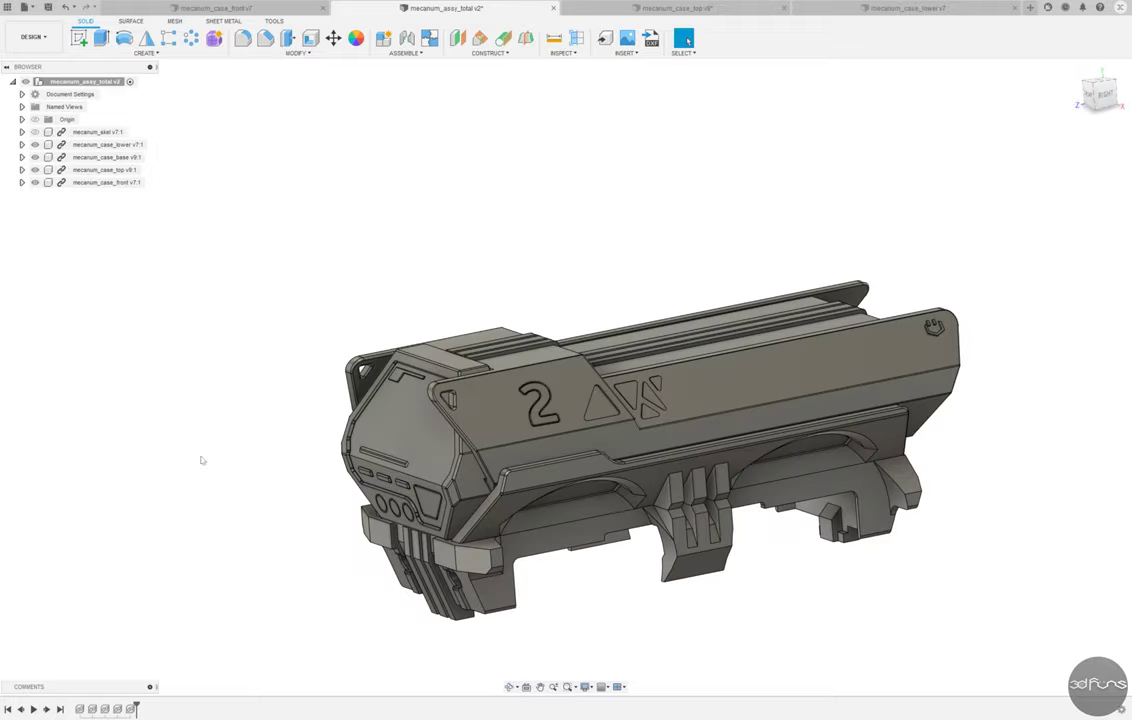
left_click(249, 10)
mouse_move(740, 225)
middle_mouse_down("shift")
mouse_move(768, 296)
mouse_move(788, 301)
mouse_move(793, 341)
mouse_move(759, 321)
mouse_move(772, 331)
middle_mouse_up("shift")
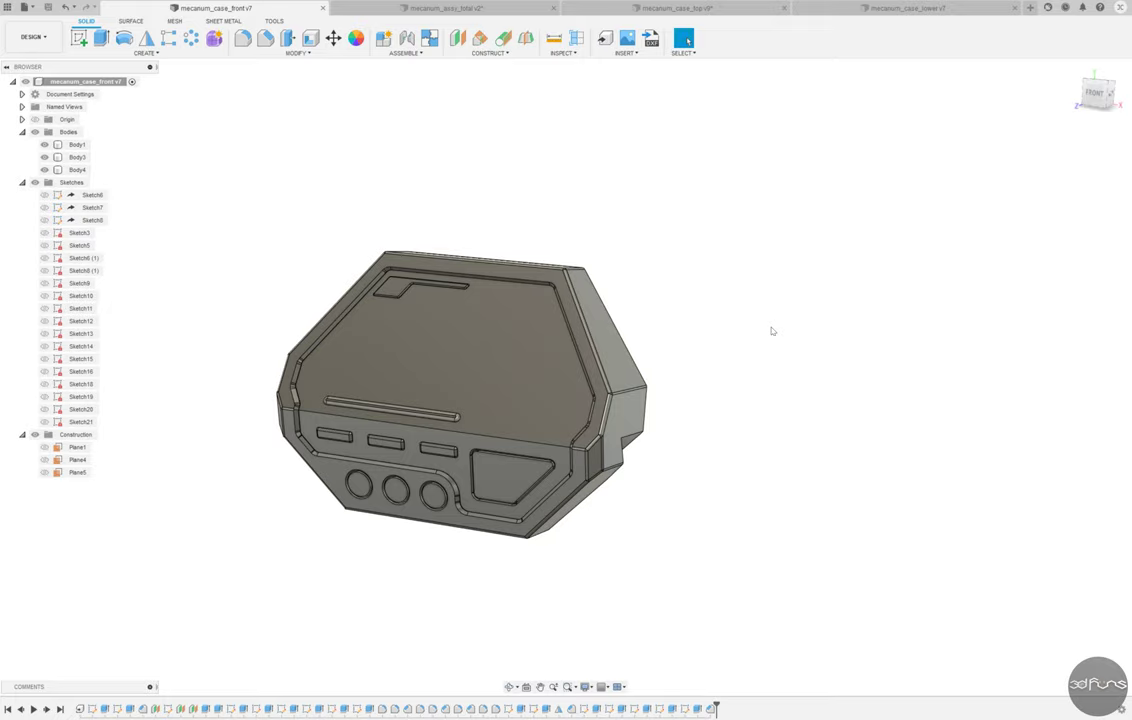
Return to the mecanum_case_lower design and reopen Sketch13 for editing.
mouse_move(630, 713)
middle_mouse_down("shift")
mouse_move(619, 606)
mouse_move(580, 520)
middle_mouse_up("shift")
left_click(252, 8)
key("ctrl+shift+Tab")
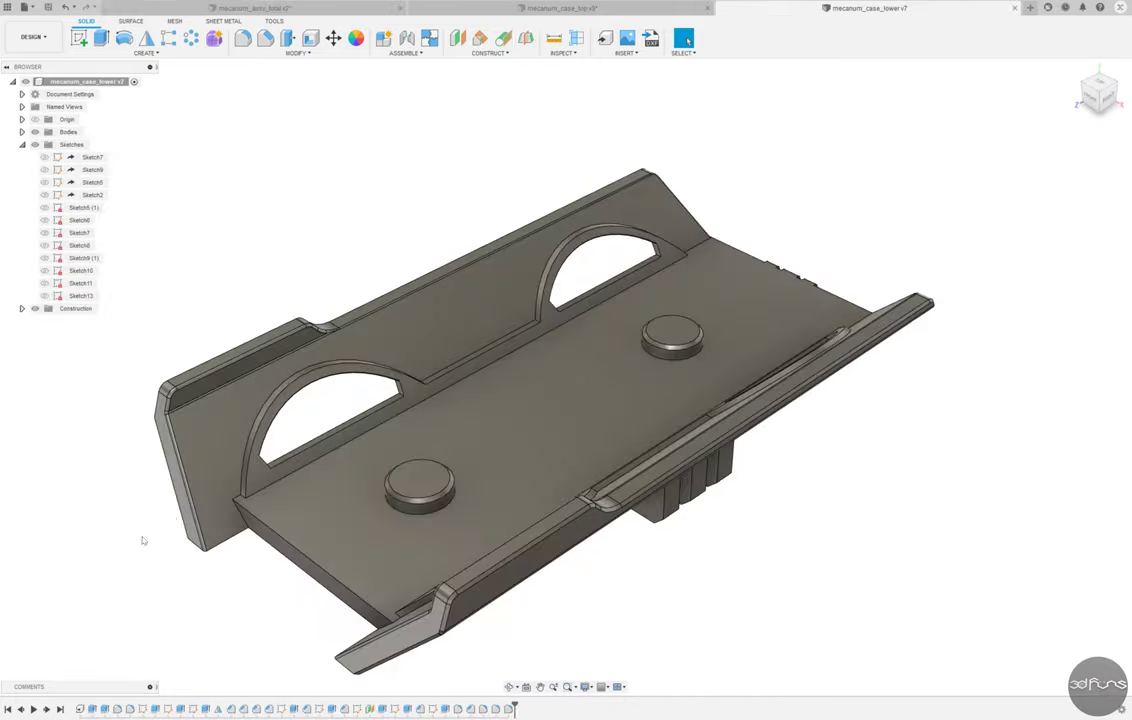
double_click(80, 295)
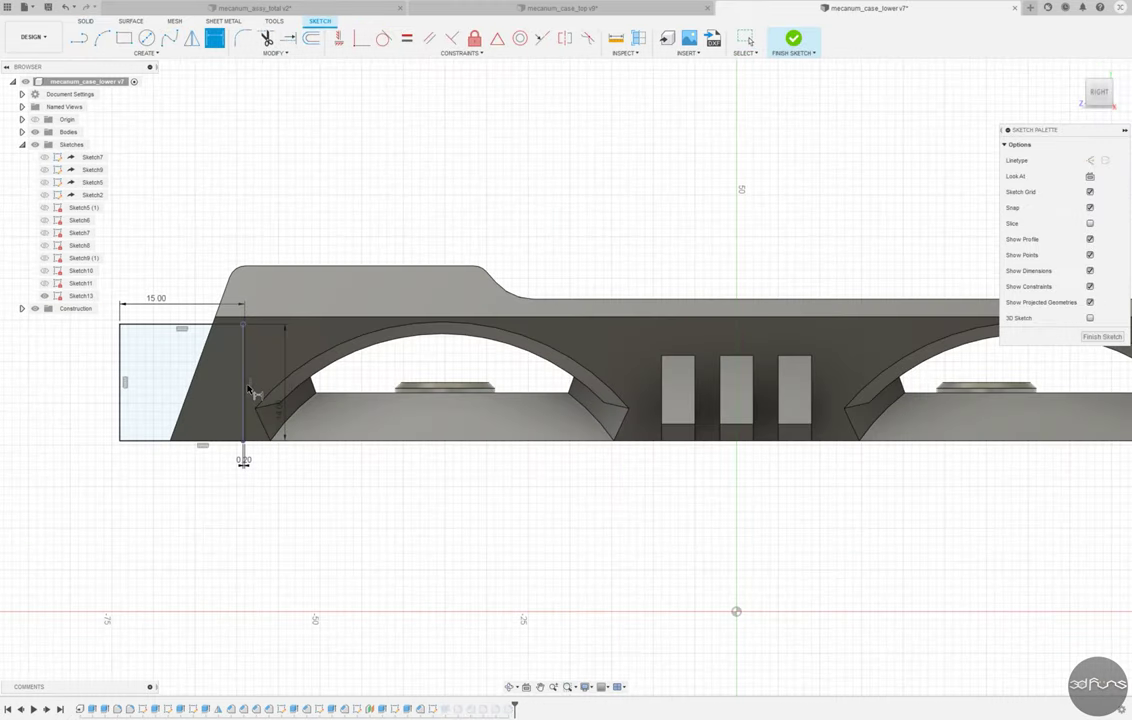
Add a driven dimension from the cut's vertical edge to the origin axis and finish the sketch.
left_click(647, 555)
left_click(480, 235)
left_click(533, 369)
scroll(290, 386, "up", 2)
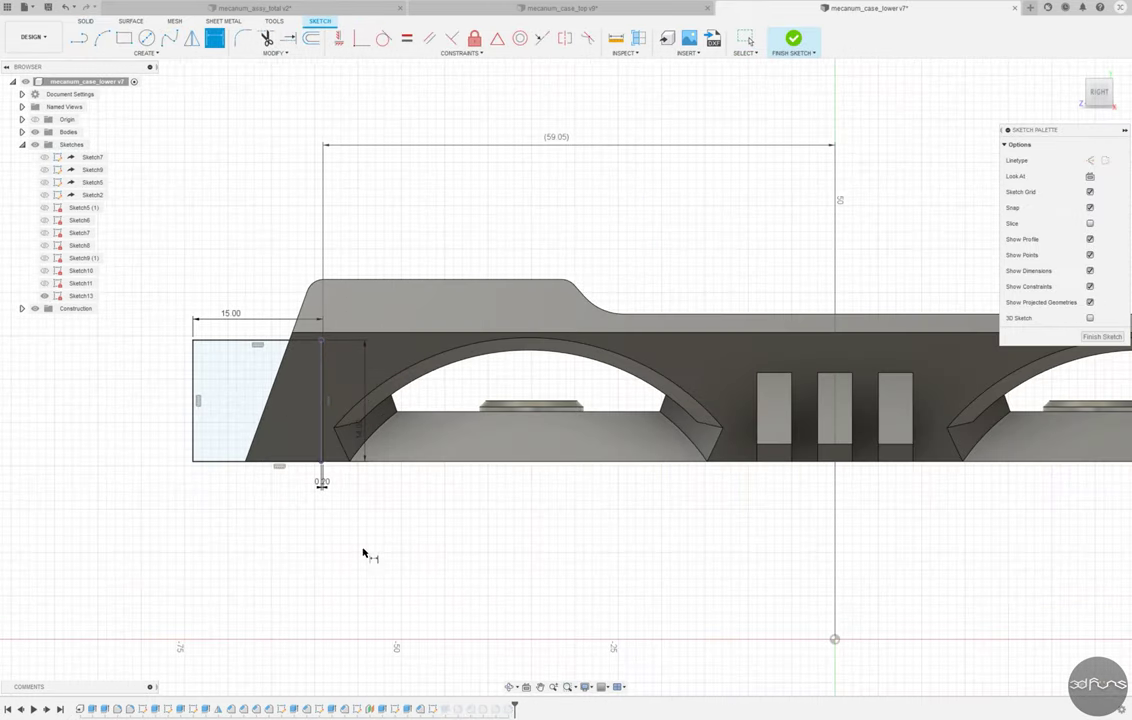
scroll(345, 494, "up", 2)
scroll(325, 473, "up", 2)
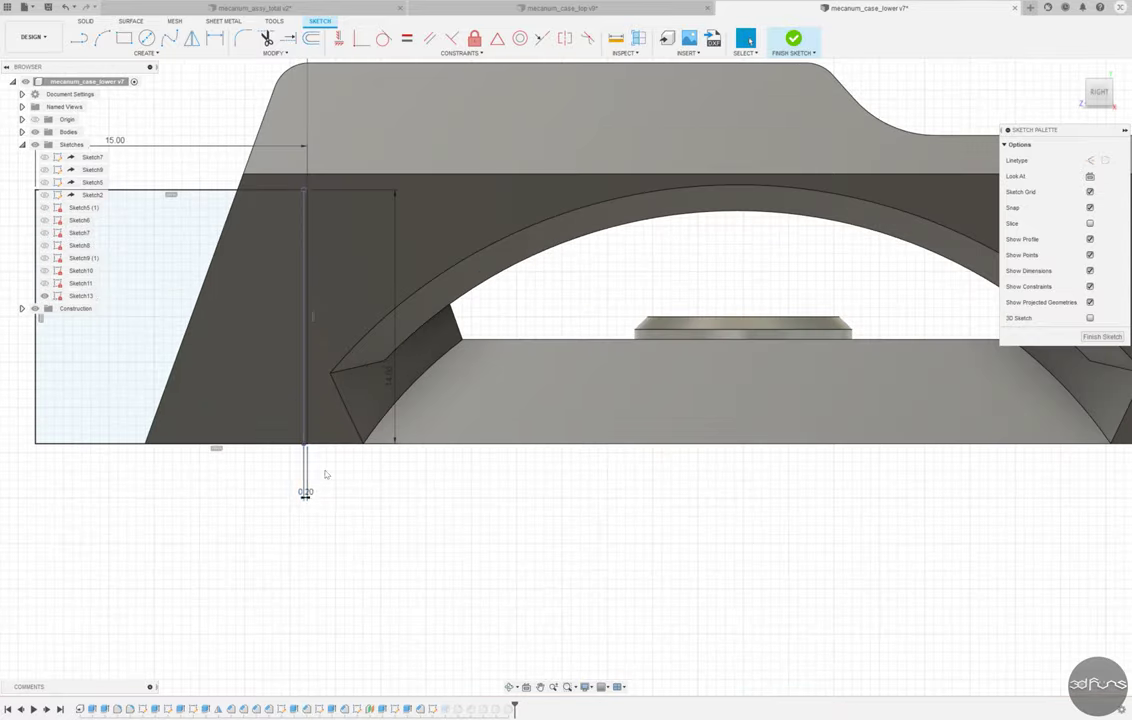
scroll(331, 430, "up", 2)
scroll(286, 475, "up", 2)
scroll(286, 475, "down", 10)
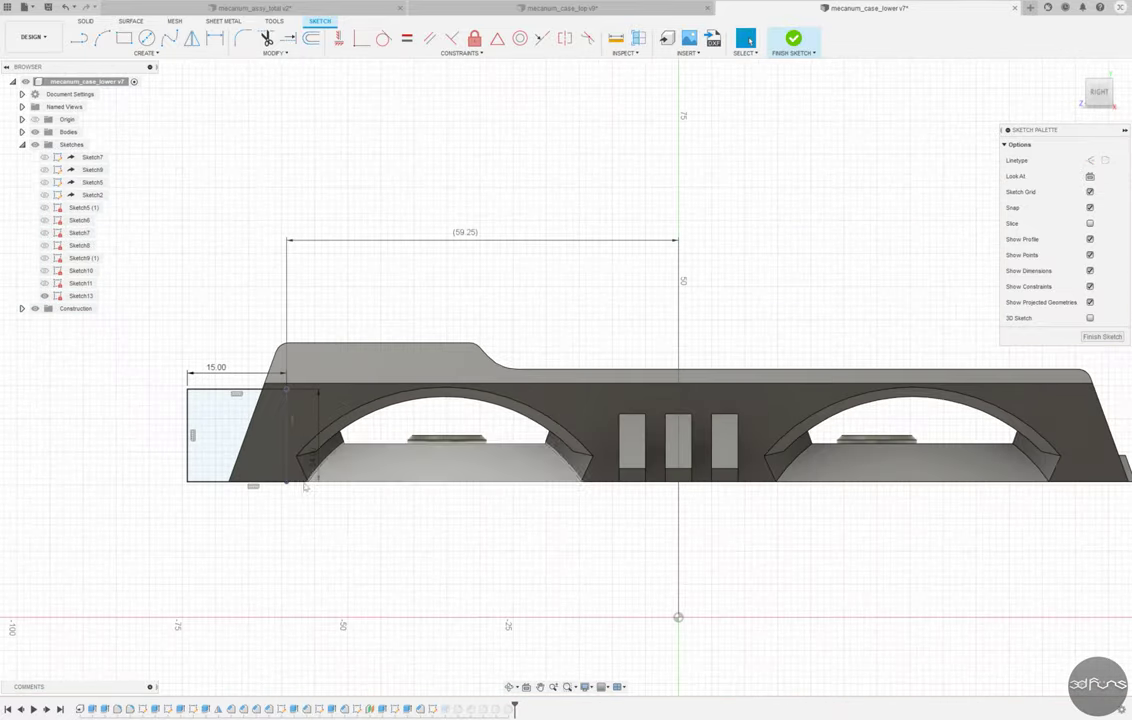
left_click(793, 40)
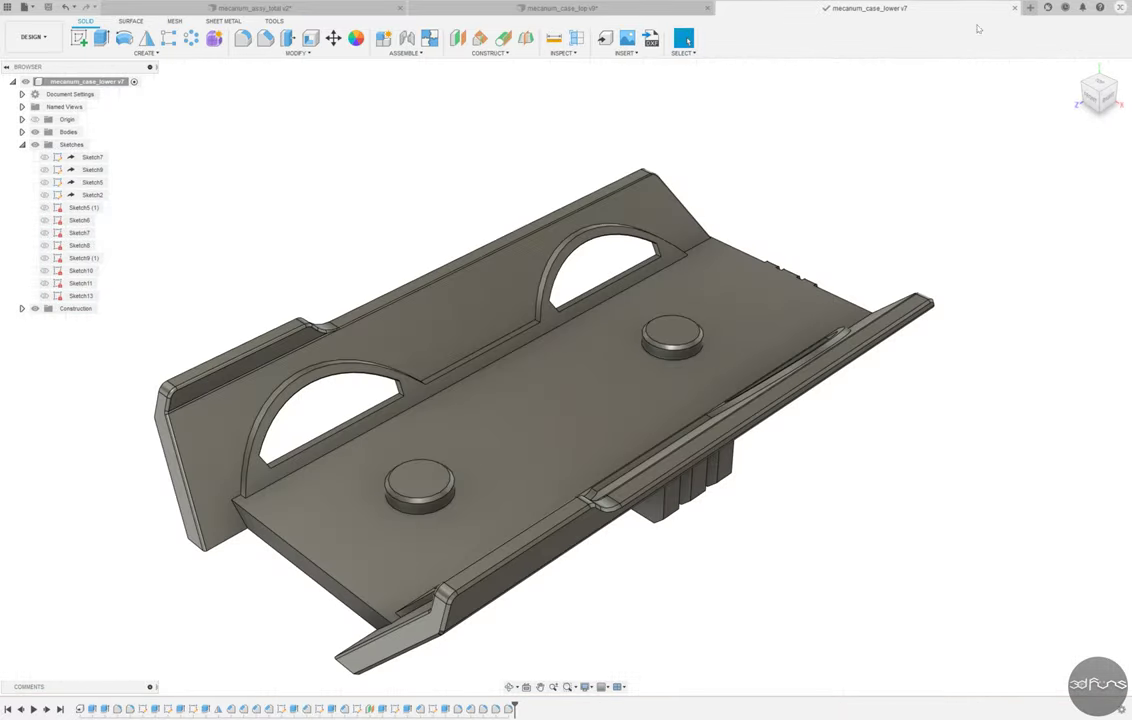